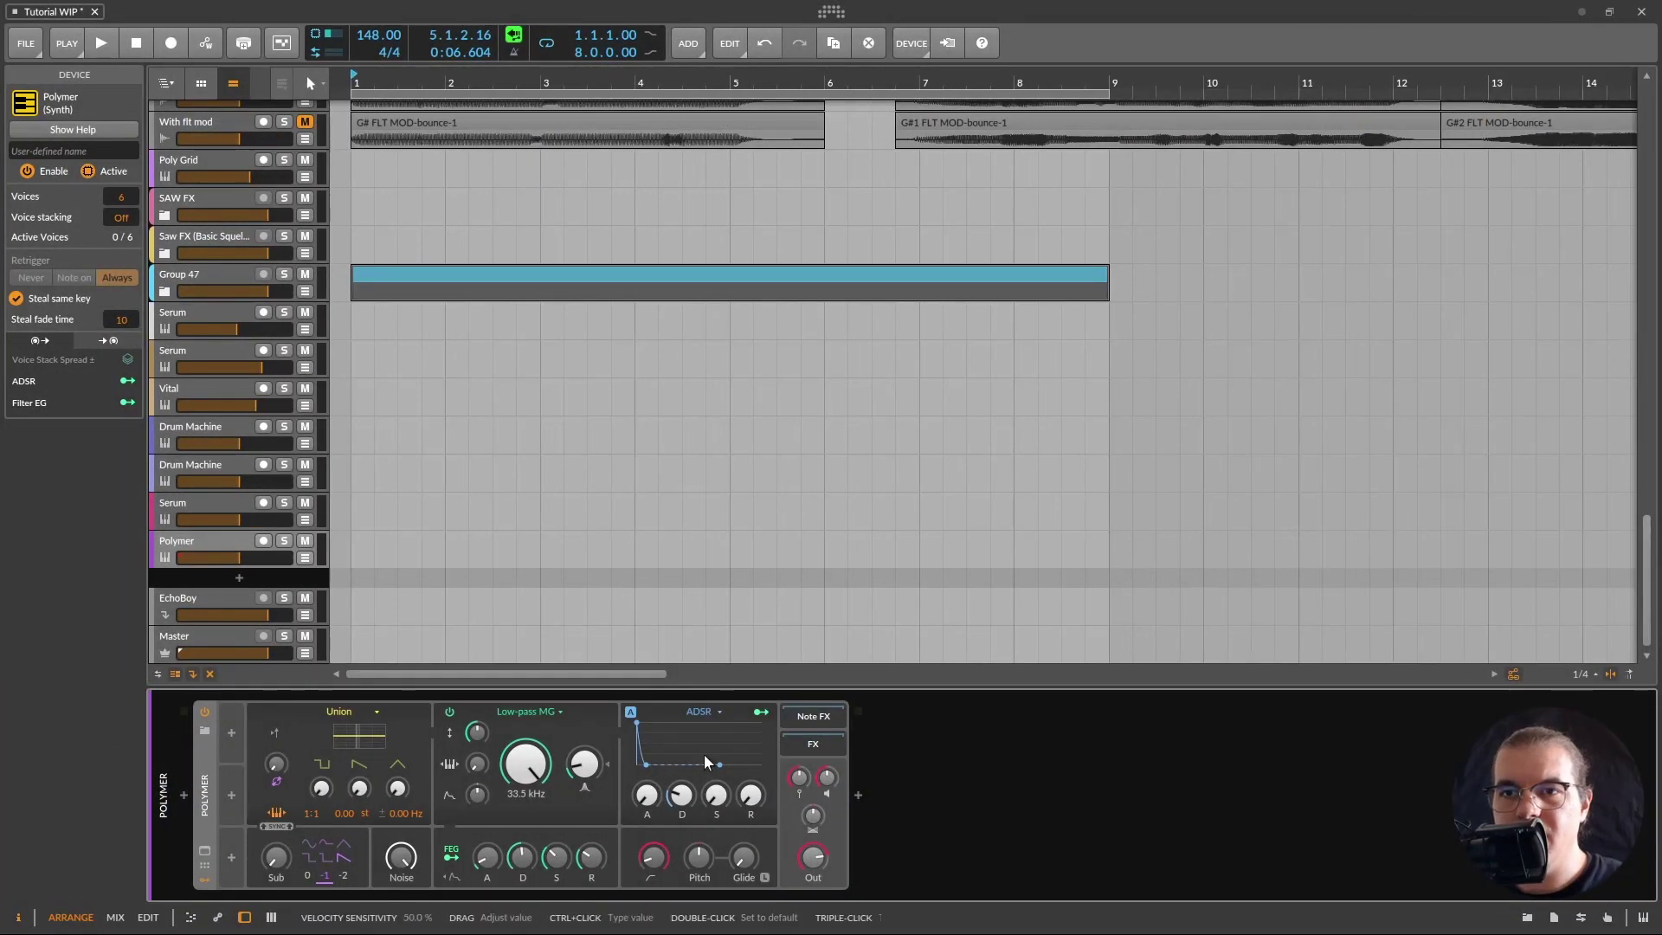
Add a Delay+ device after the Polymer synth on the Polymer track
{"action": "left_click", "coordinate": [283, 541]}
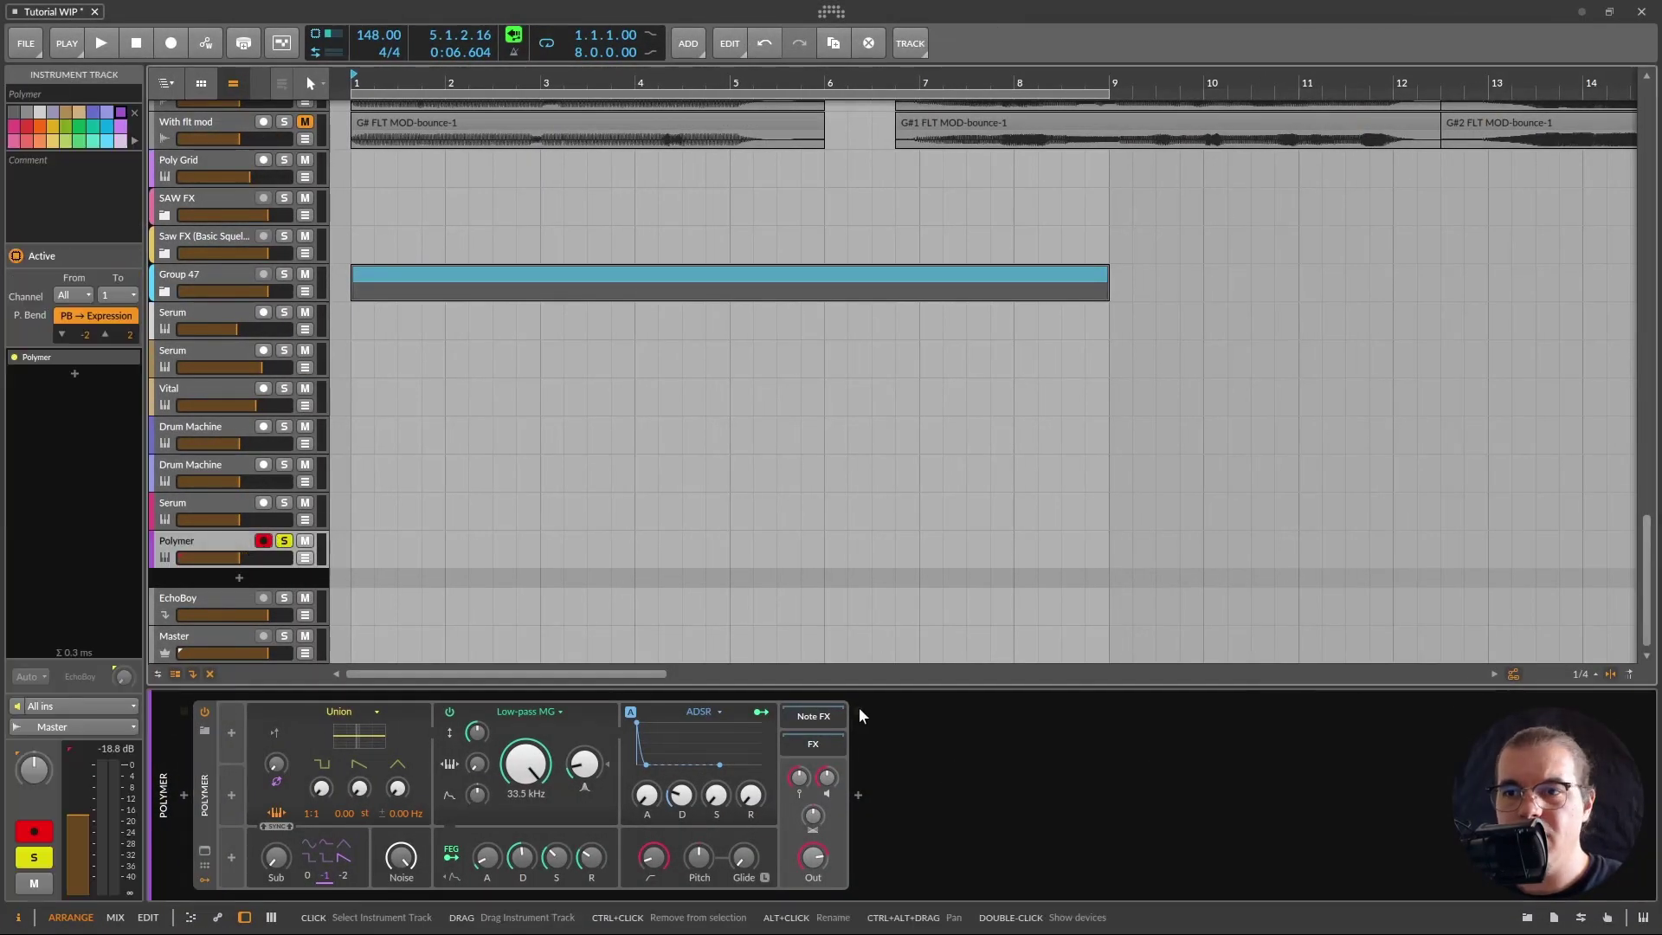
{"action": "left_click", "coordinate": [864, 810]}
{"action": "type", "text": "delay"}
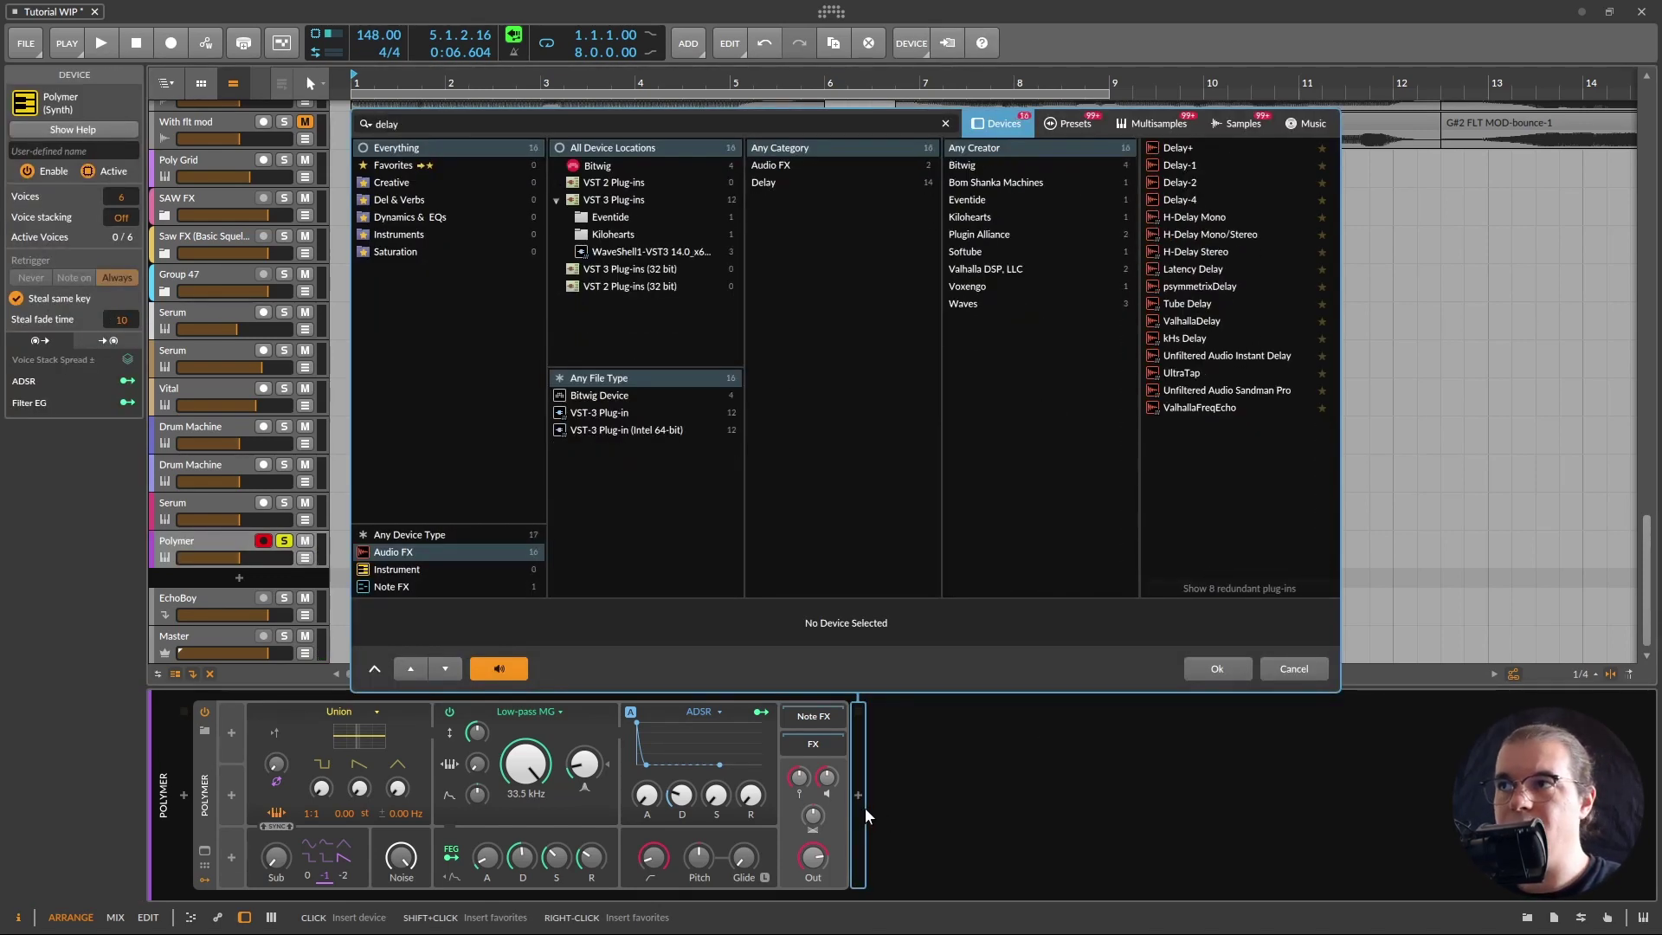
{"action": "key", "text": "Return"}
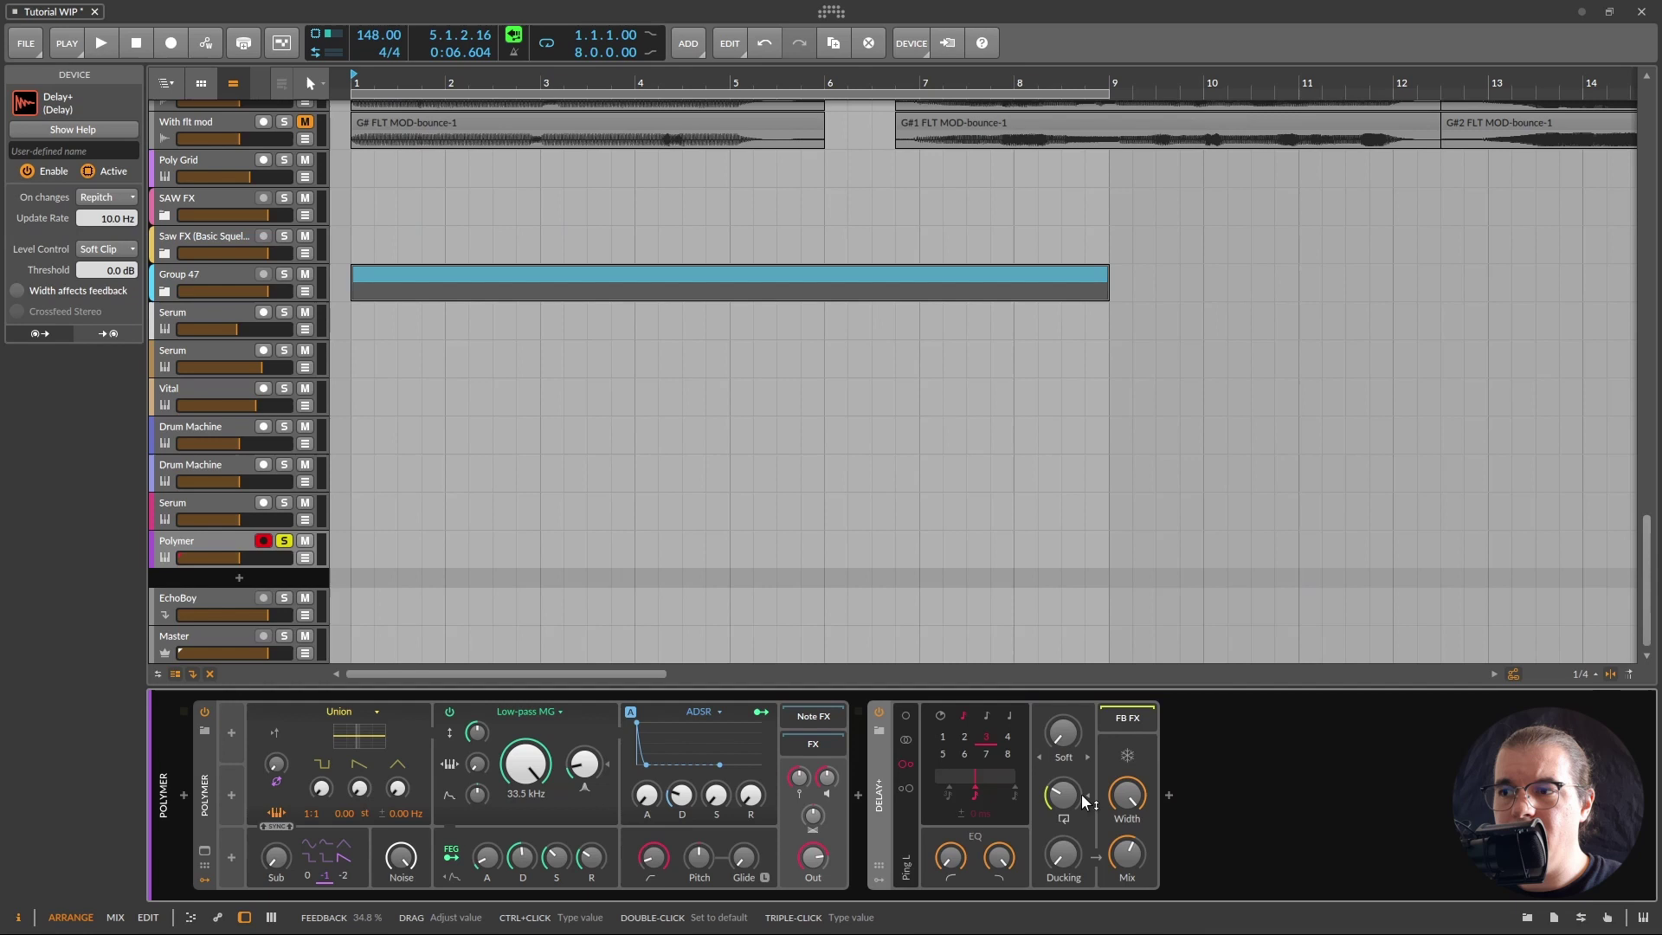
Raise the Delay+ feedback, switch it to mono with unsynced timing, and shorten the delay time to about 22.6 ms
{"action": "left_click_drag", "start_coordinate": [1082, 793], "coordinate": [1082, 766]}
{"action": "left_click", "coordinate": [906, 715]}
{"action": "left_click", "coordinate": [941, 716]}
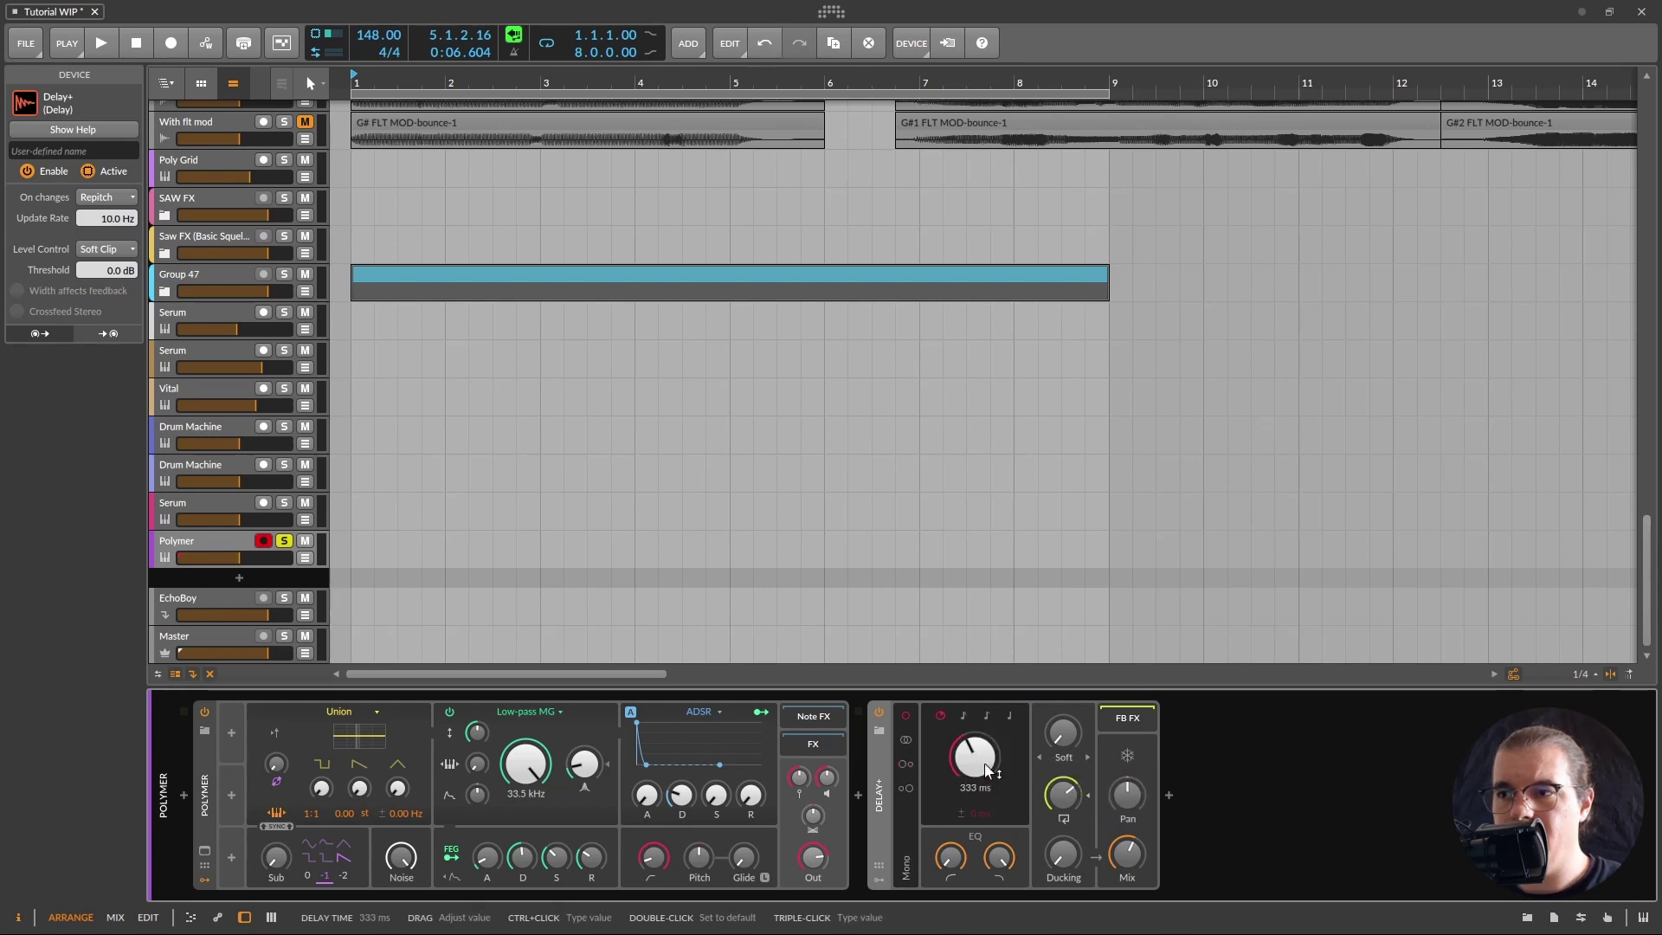
{"action": "left_click_drag", "start_coordinate": [969, 760], "coordinate": [974, 779]}
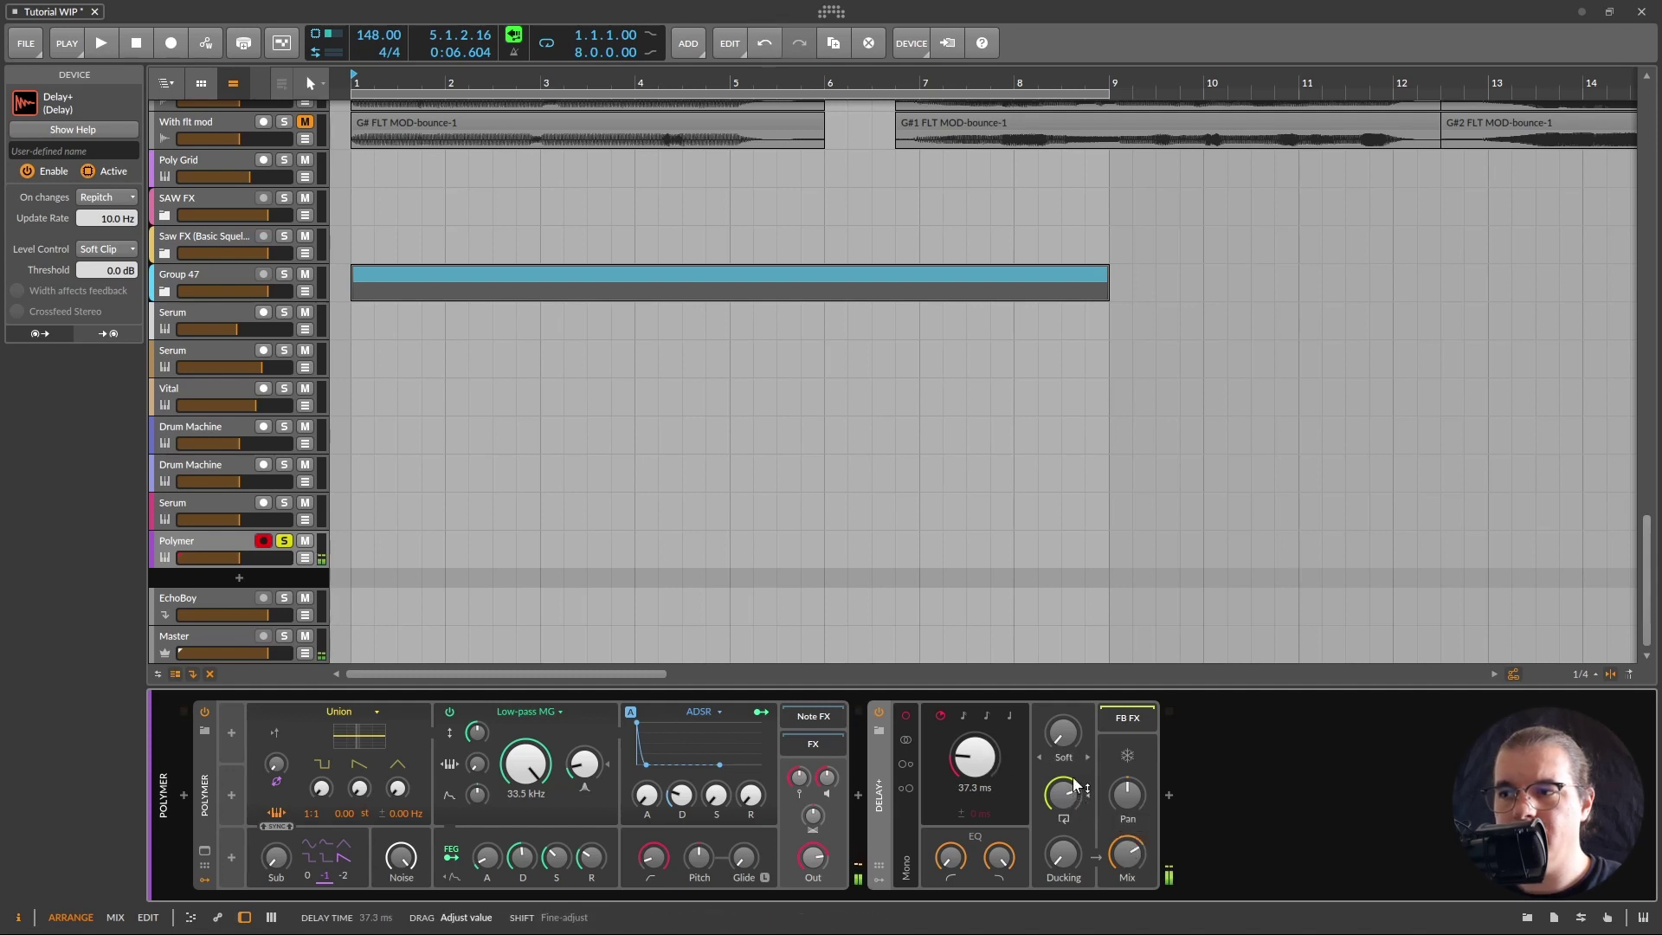
{"action": "left_click_drag", "start_coordinate": [1077, 784], "coordinate": [1076, 753]}
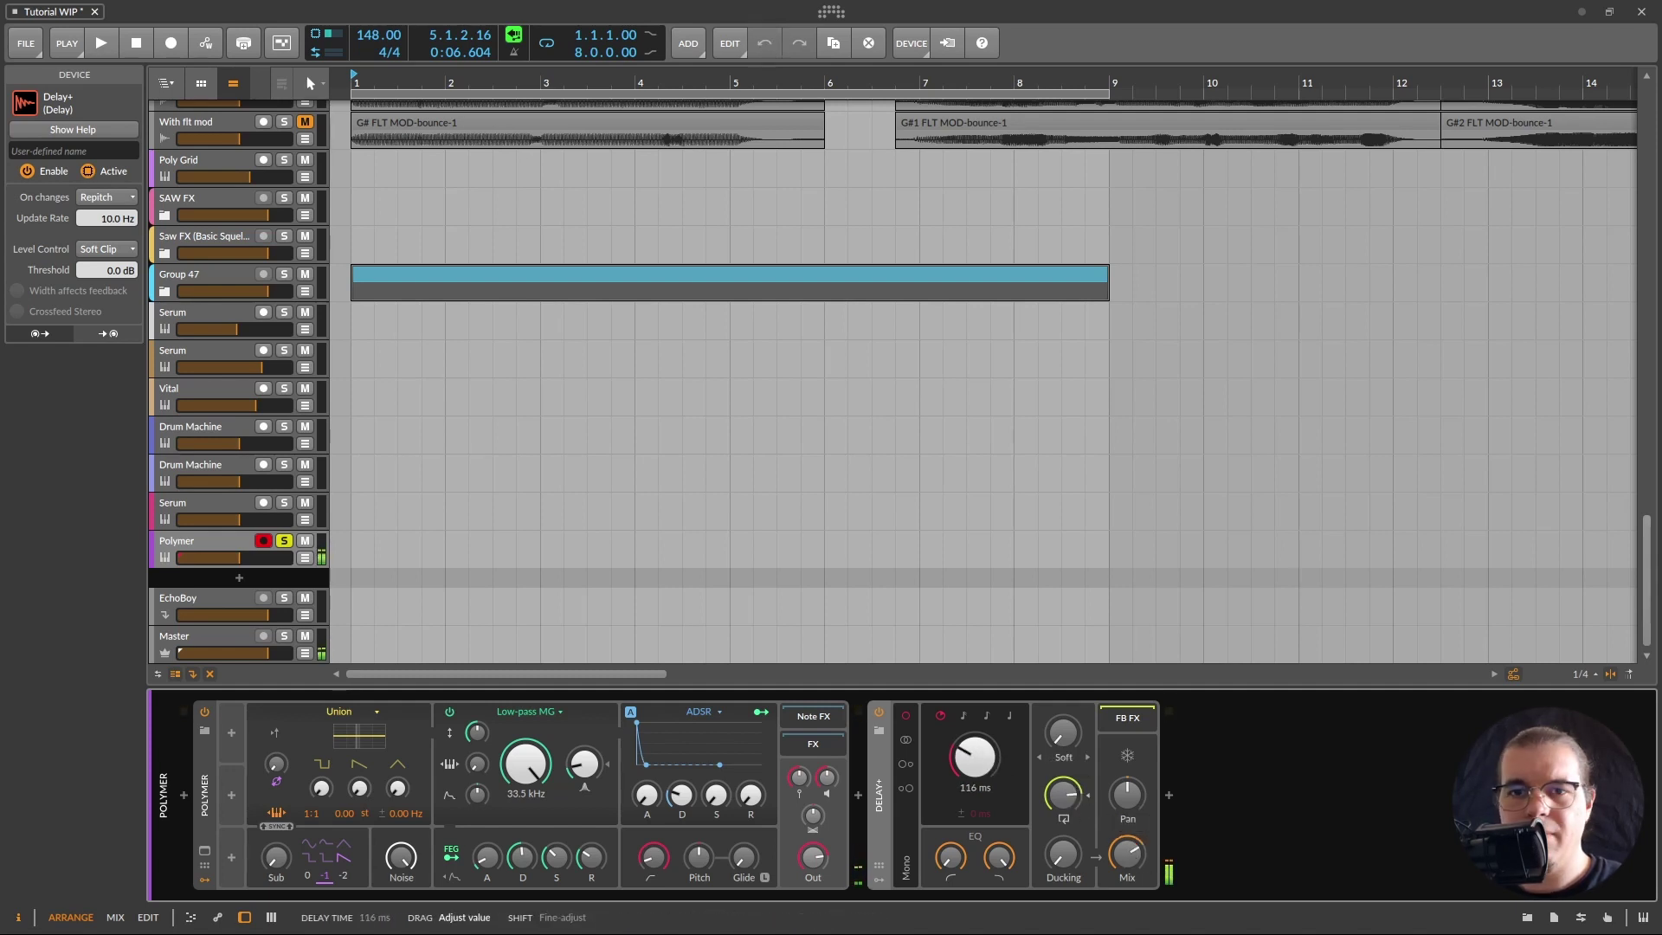
{"action": "mouse_move", "coordinate": [974, 758]}
{"action": "left_mouse_down"}
{"action": "mouse_move", "coordinate": [974, 788]}
{"action": "mouse_move", "coordinate": [983, 765]}
{"action": "left_mouse_up"}
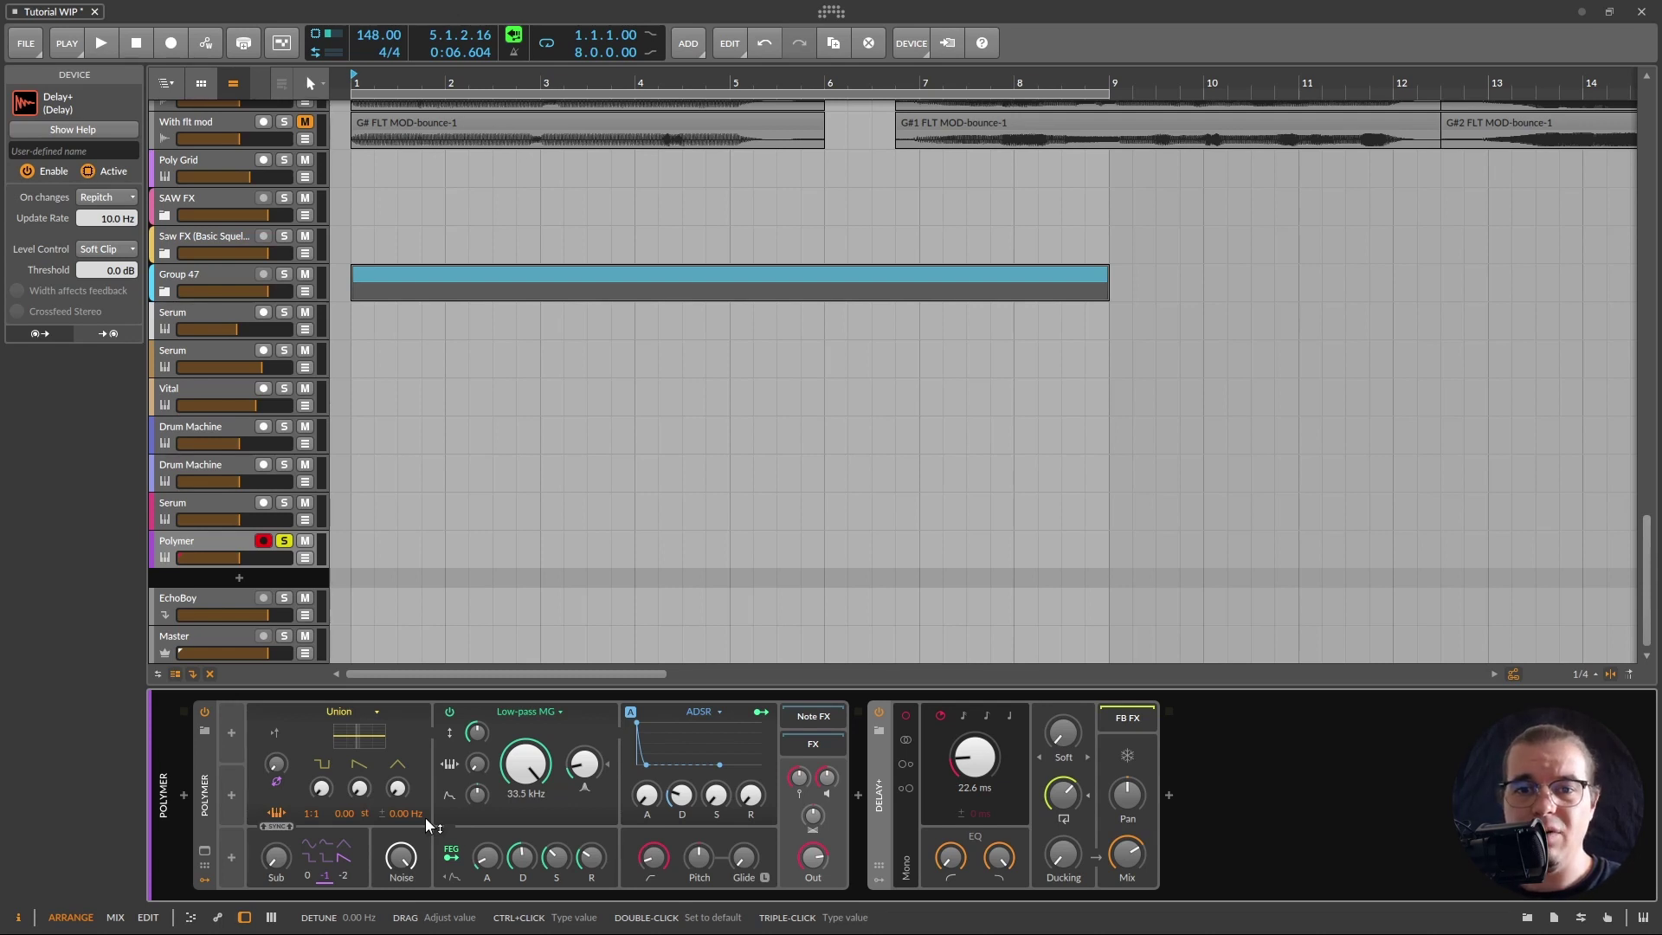
Add a Delay+ device after the Drum Machine on the second Drum Machine track
{"action": "left_click", "coordinate": [187, 475]}
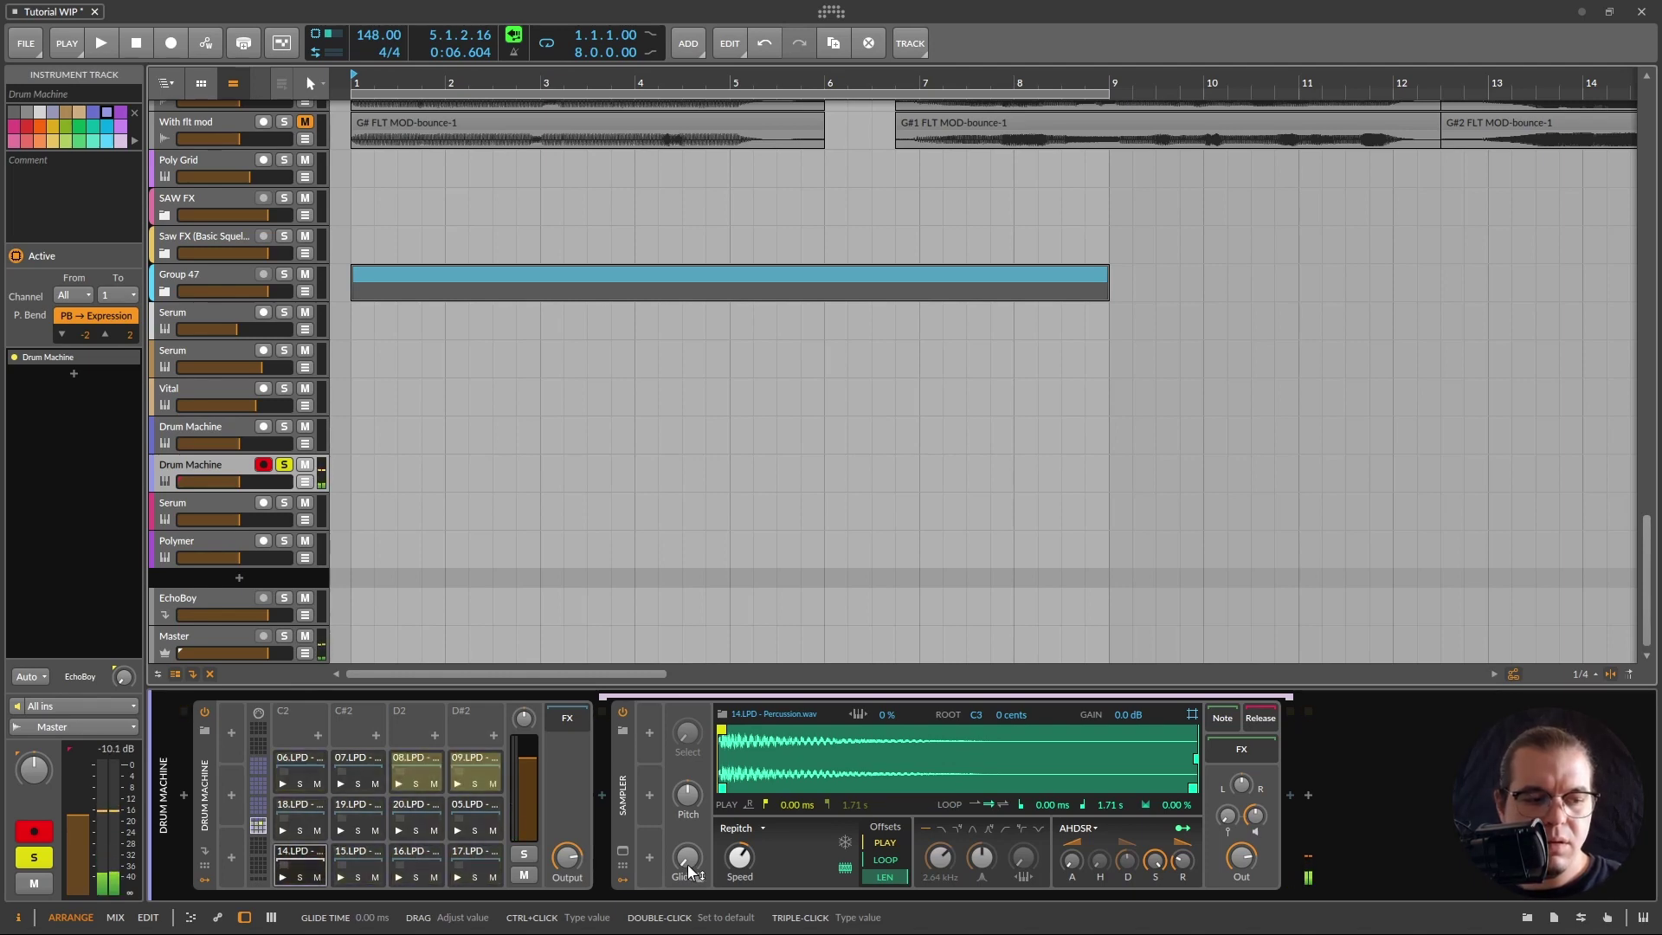
{"action": "left_click", "coordinate": [1309, 796]}
{"action": "type", "text": "delay"}
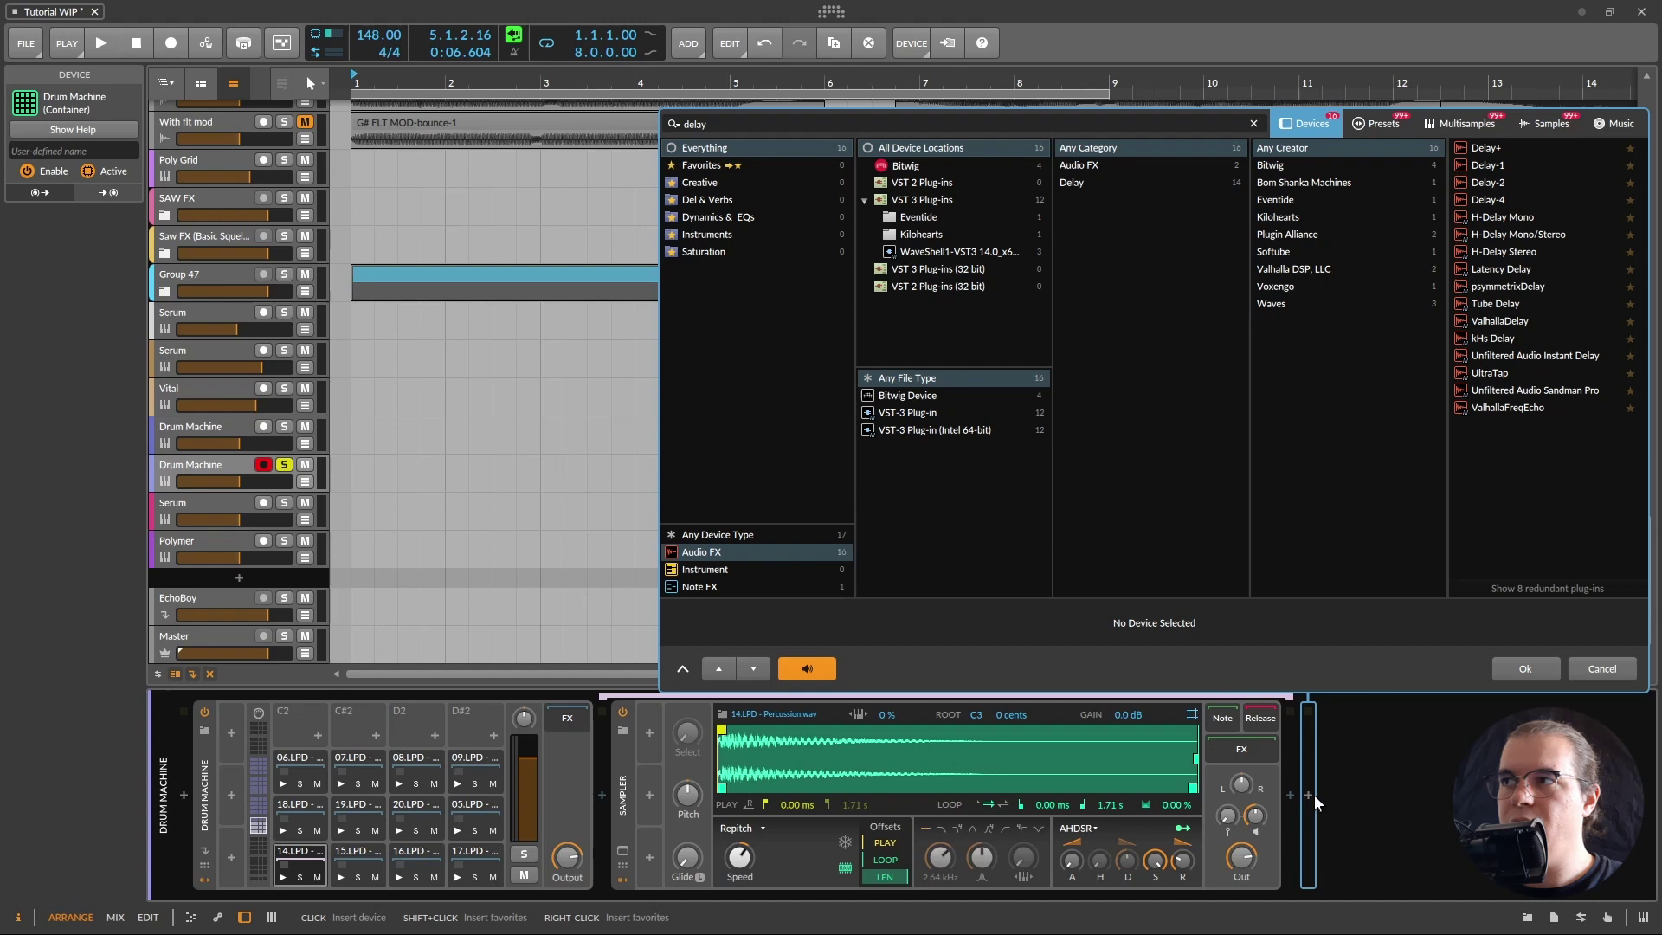
{"action": "double_click", "coordinate": [1472, 148]}
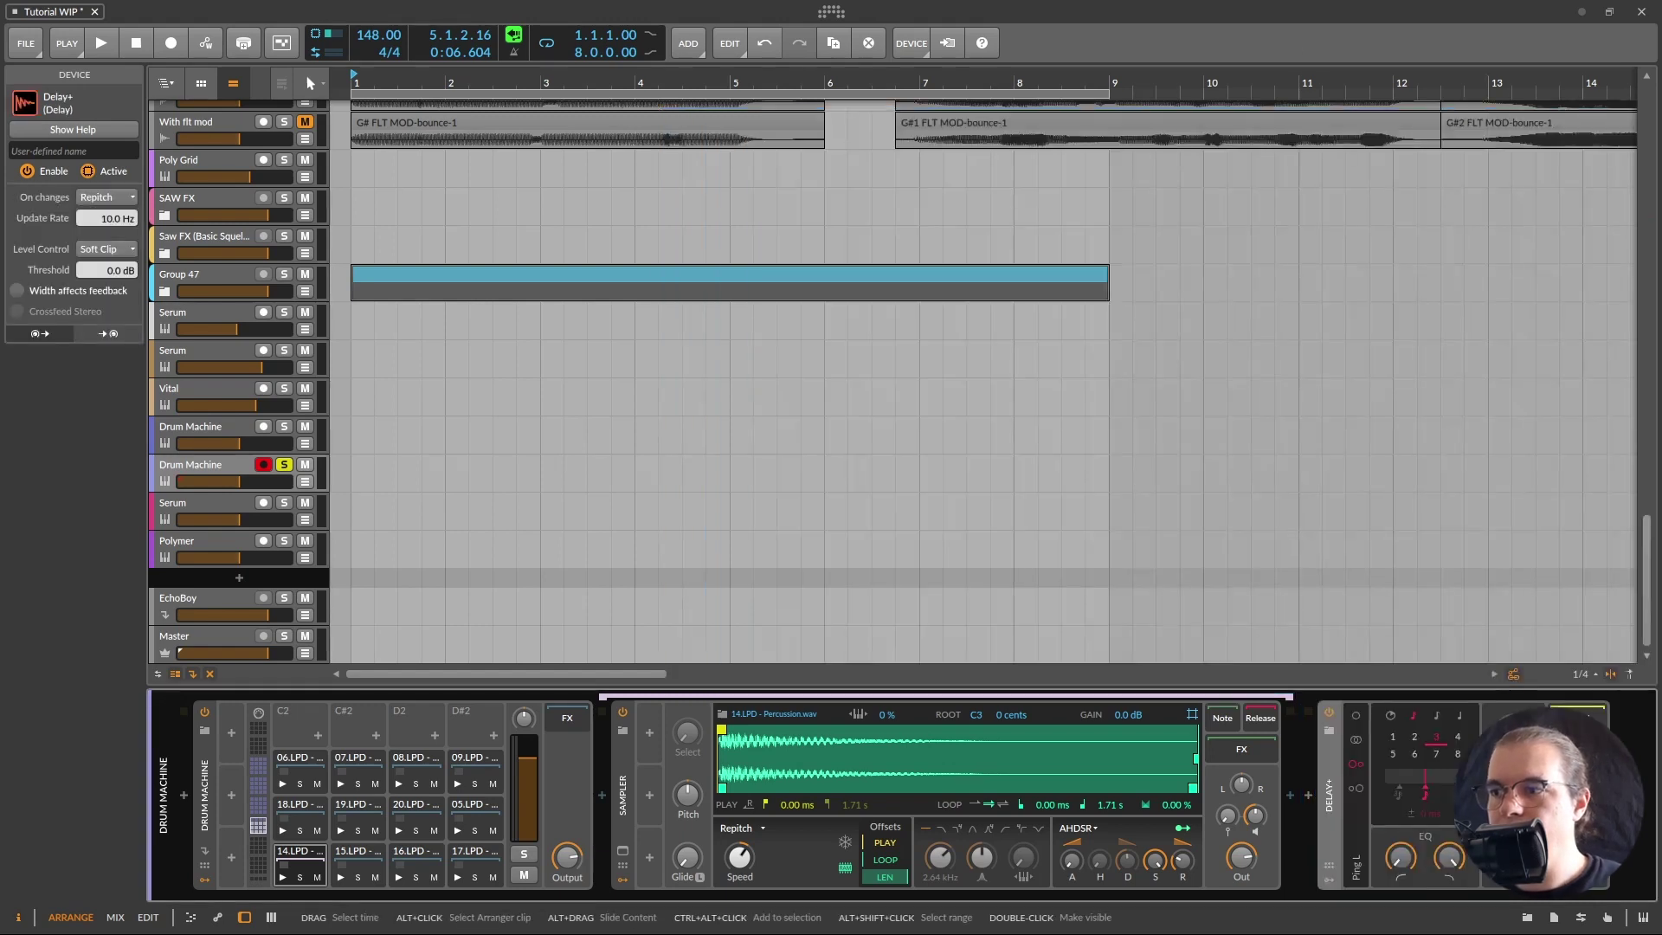
Set the drum track's Delay+ to mono with raised feedback, 100 % mix and an unsynced delay time of about 34.5 ms
{"action": "left_click_drag", "start_coordinate": [1495, 801], "coordinate": [1495, 775]}
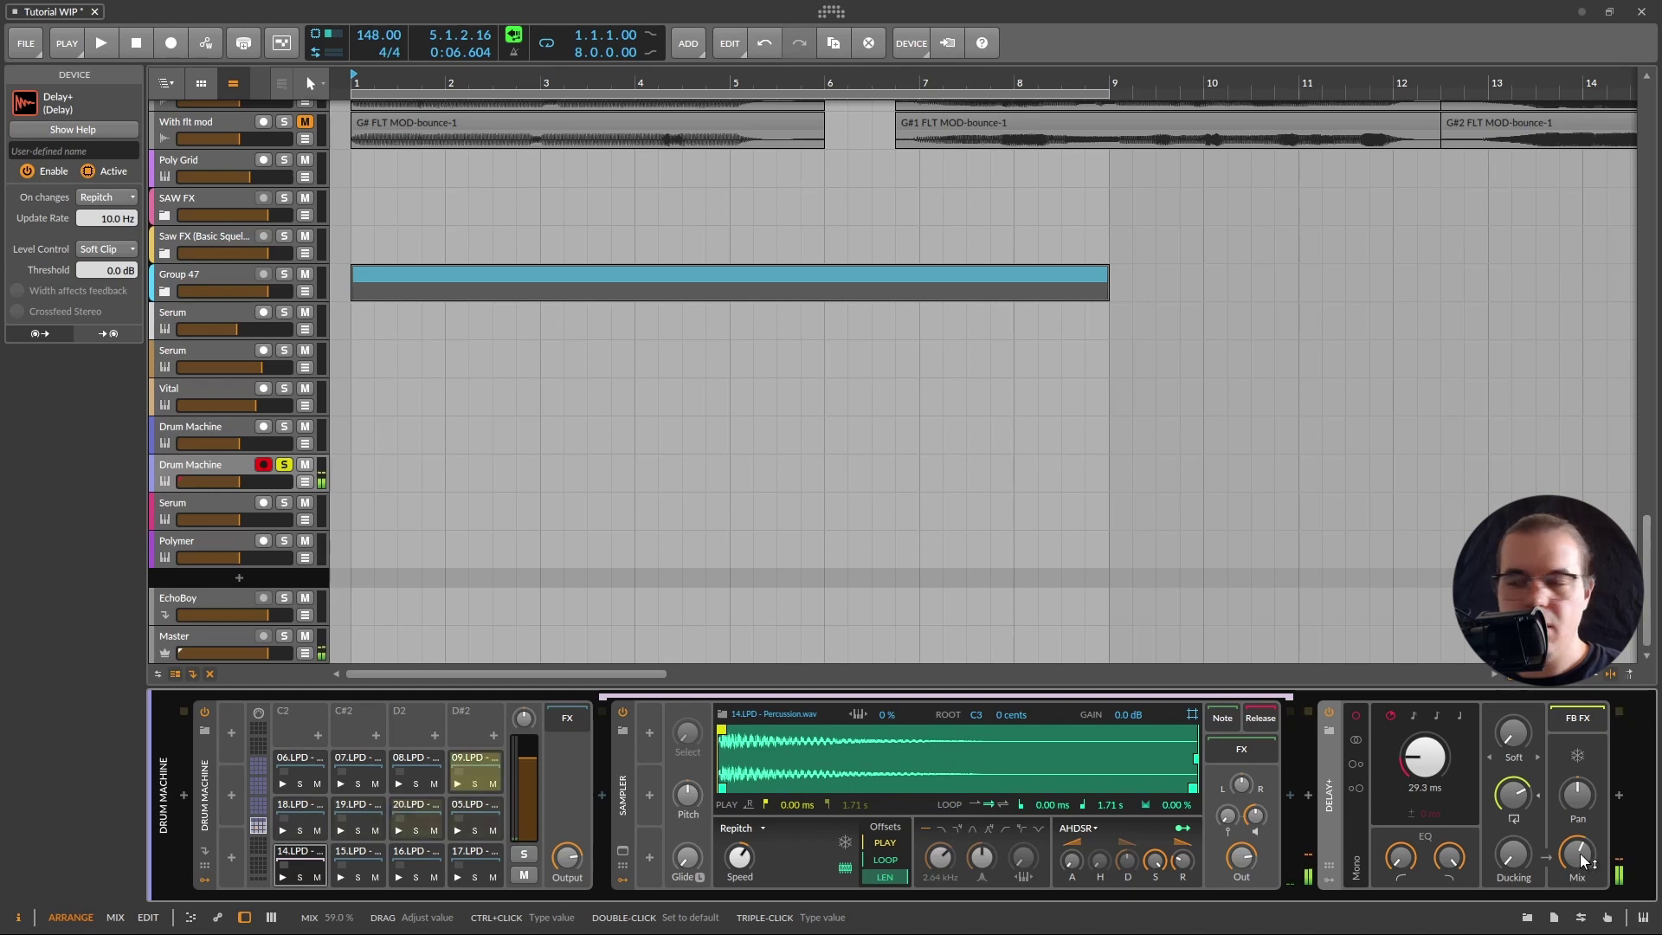
{"action": "left_click_drag", "start_coordinate": [1511, 792], "coordinate": [1511, 788]}
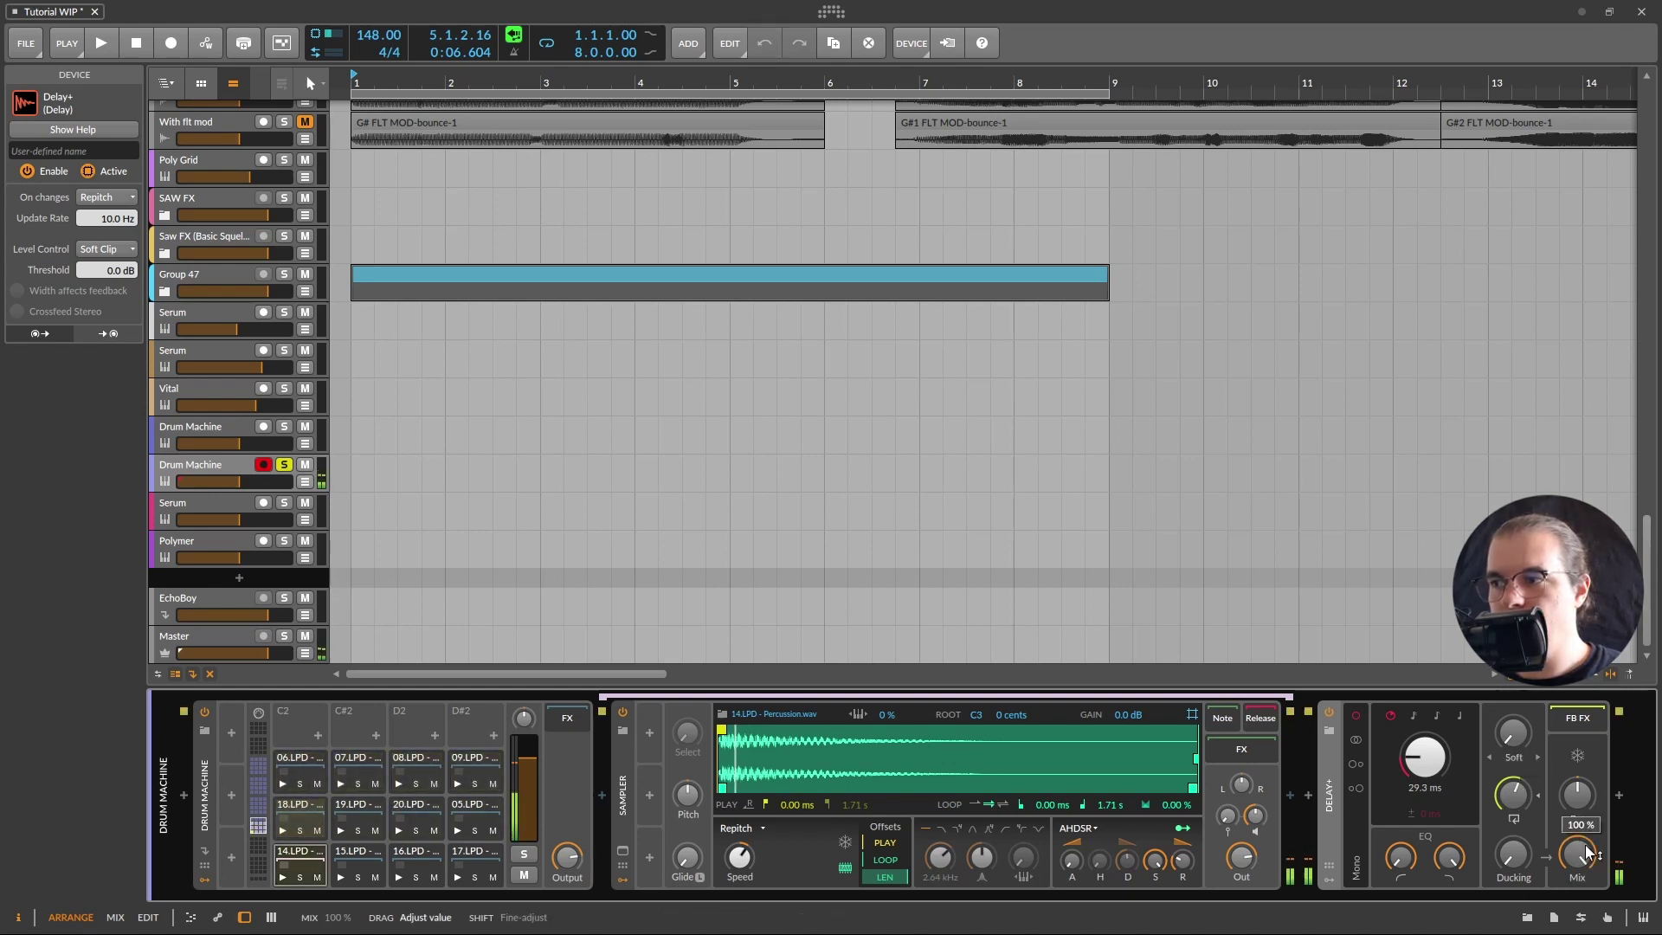
{"action": "left_click_drag", "start_coordinate": [1425, 758], "coordinate": [1424, 773]}
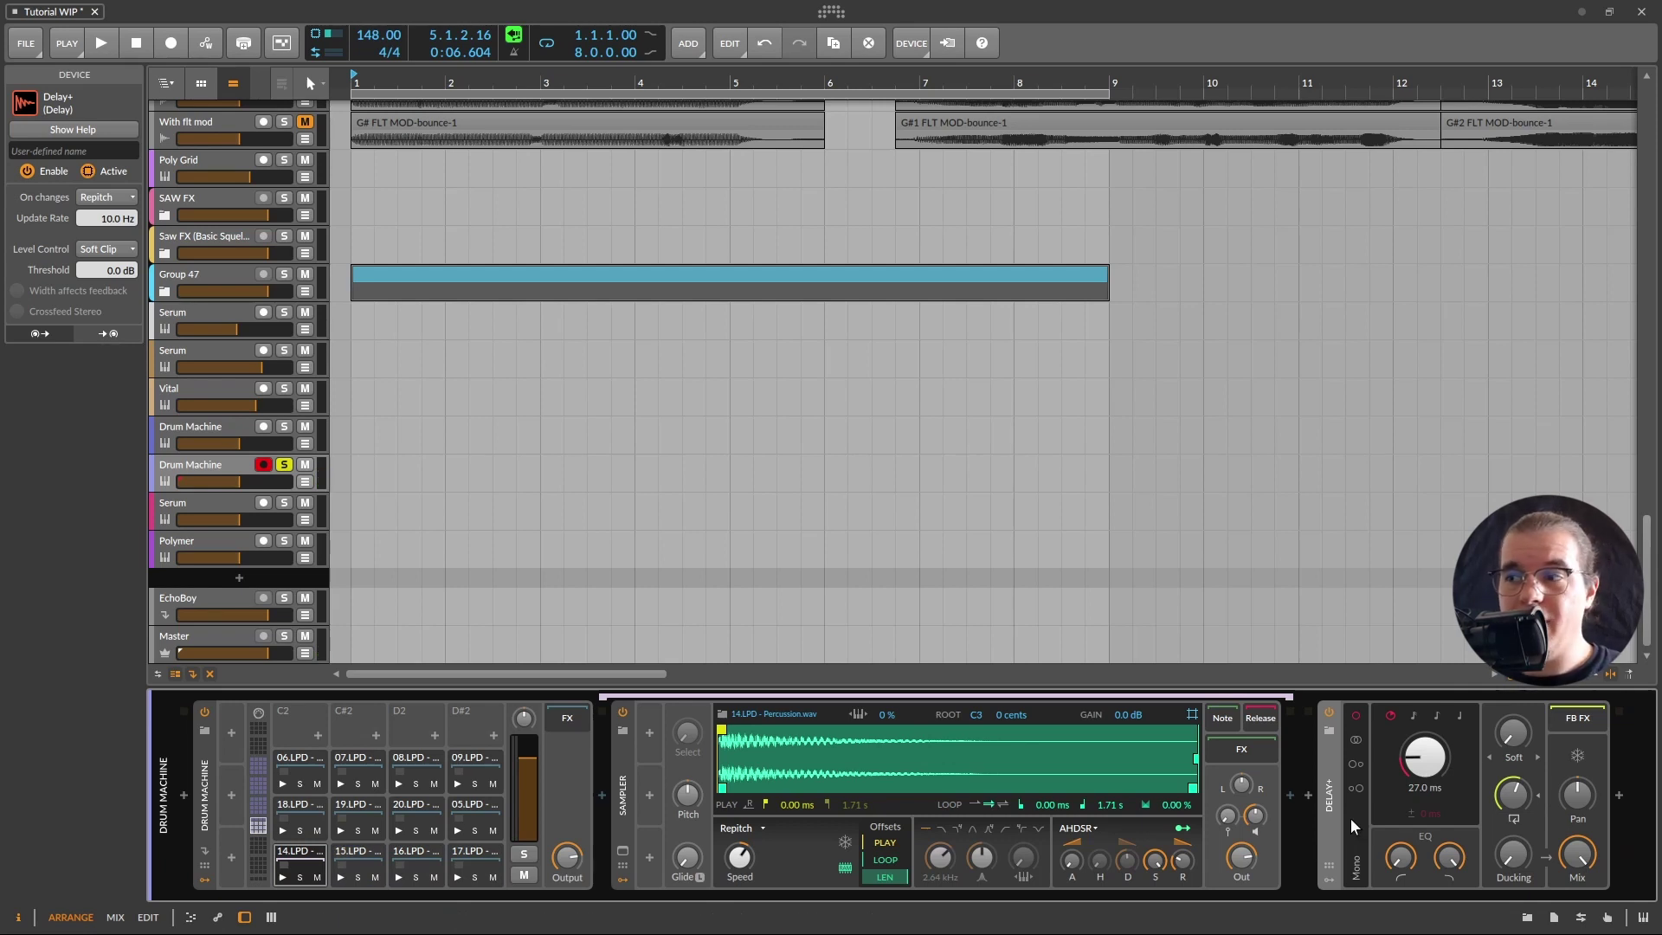
{"action": "left_click", "coordinate": [1215, 643]}
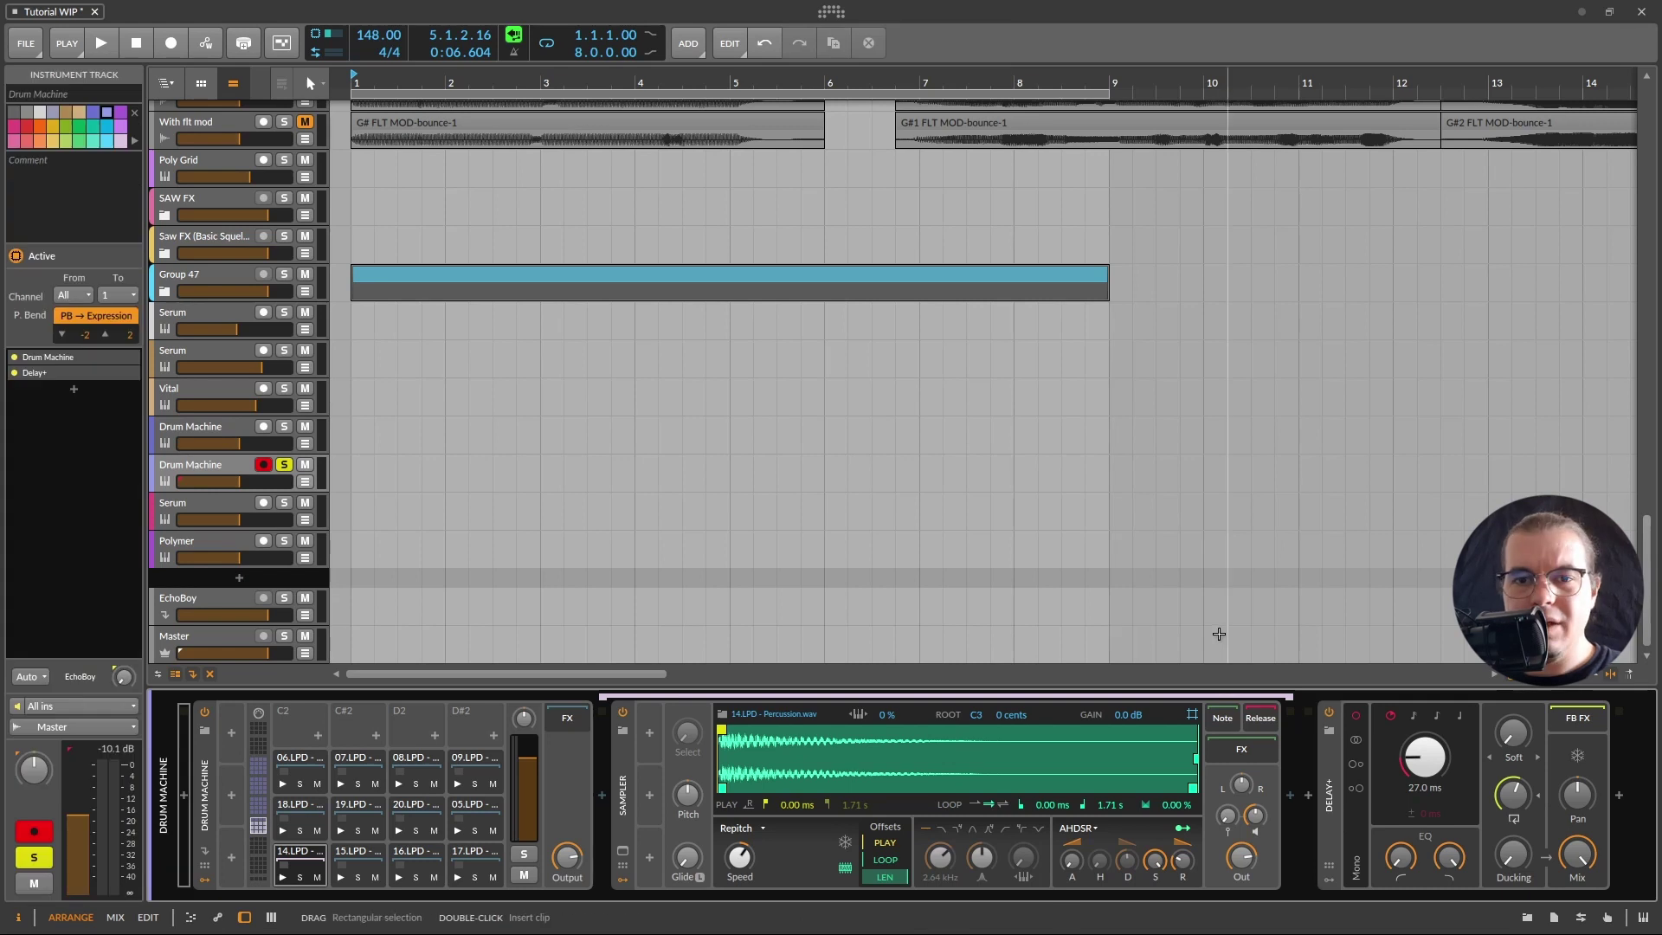
{"action": "mouse_move", "coordinate": [1424, 757]}
{"action": "left_mouse_down"}
{"action": "mouse_move", "coordinate": [1424, 701]}
{"action": "mouse_move", "coordinate": [1437, 773]}
{"action": "left_mouse_up"}
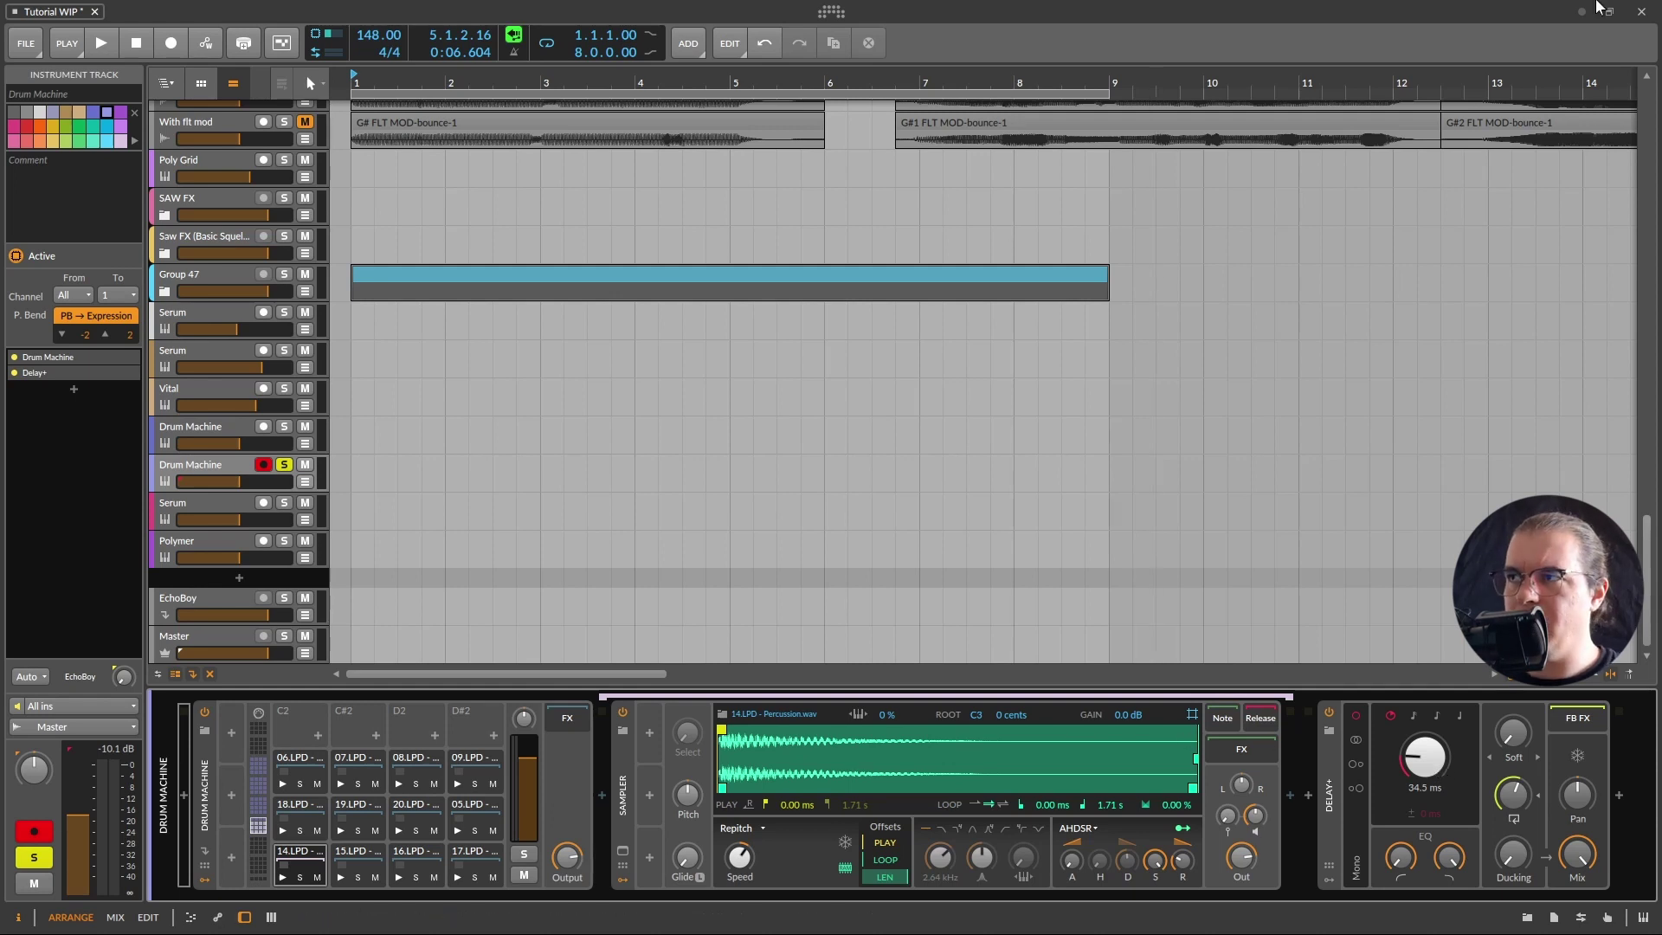
Add MTuner after Delay+, adjust the delay time to about 15.4 ms while checking the pitch, and close the tuner window
{"action": "left_click", "coordinate": [1619, 796]}
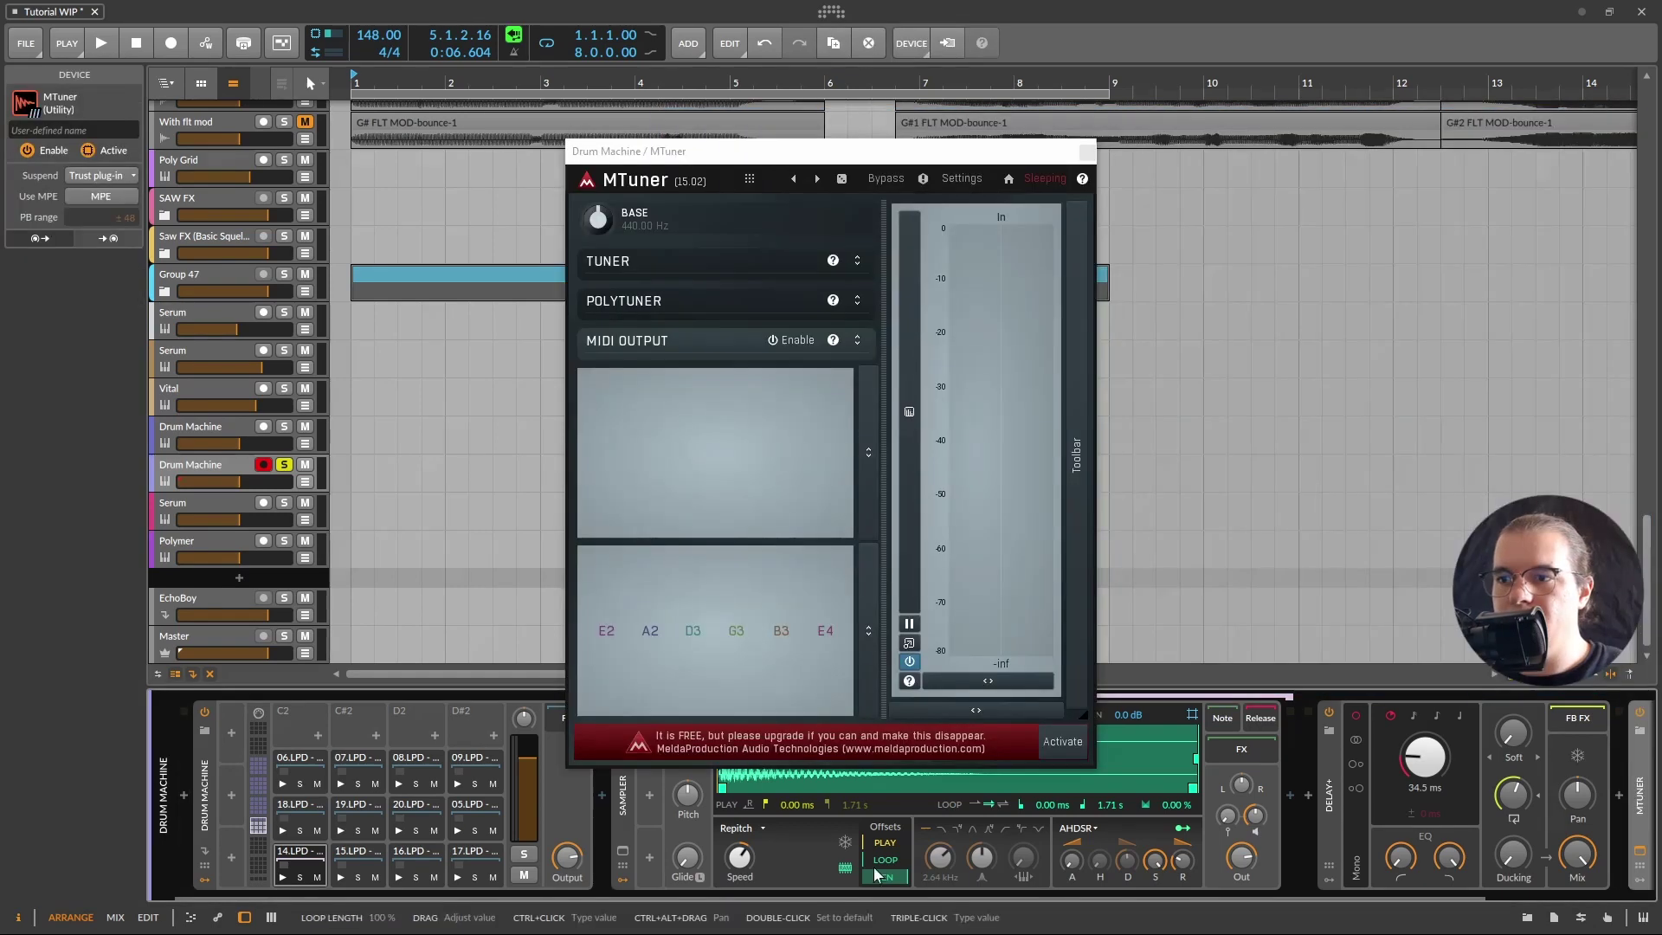
{"action": "left_click_drag", "start_coordinate": [911, 155], "coordinate": [937, 90]}
{"action": "mouse_move", "coordinate": [1225, 749]}
{"action": "left_mouse_down"}
{"action": "mouse_move", "coordinate": [1255, 784]}
{"action": "mouse_move", "coordinate": [1255, 757]}
{"action": "mouse_move", "coordinate": [1243, 776]}
{"action": "left_mouse_up"}
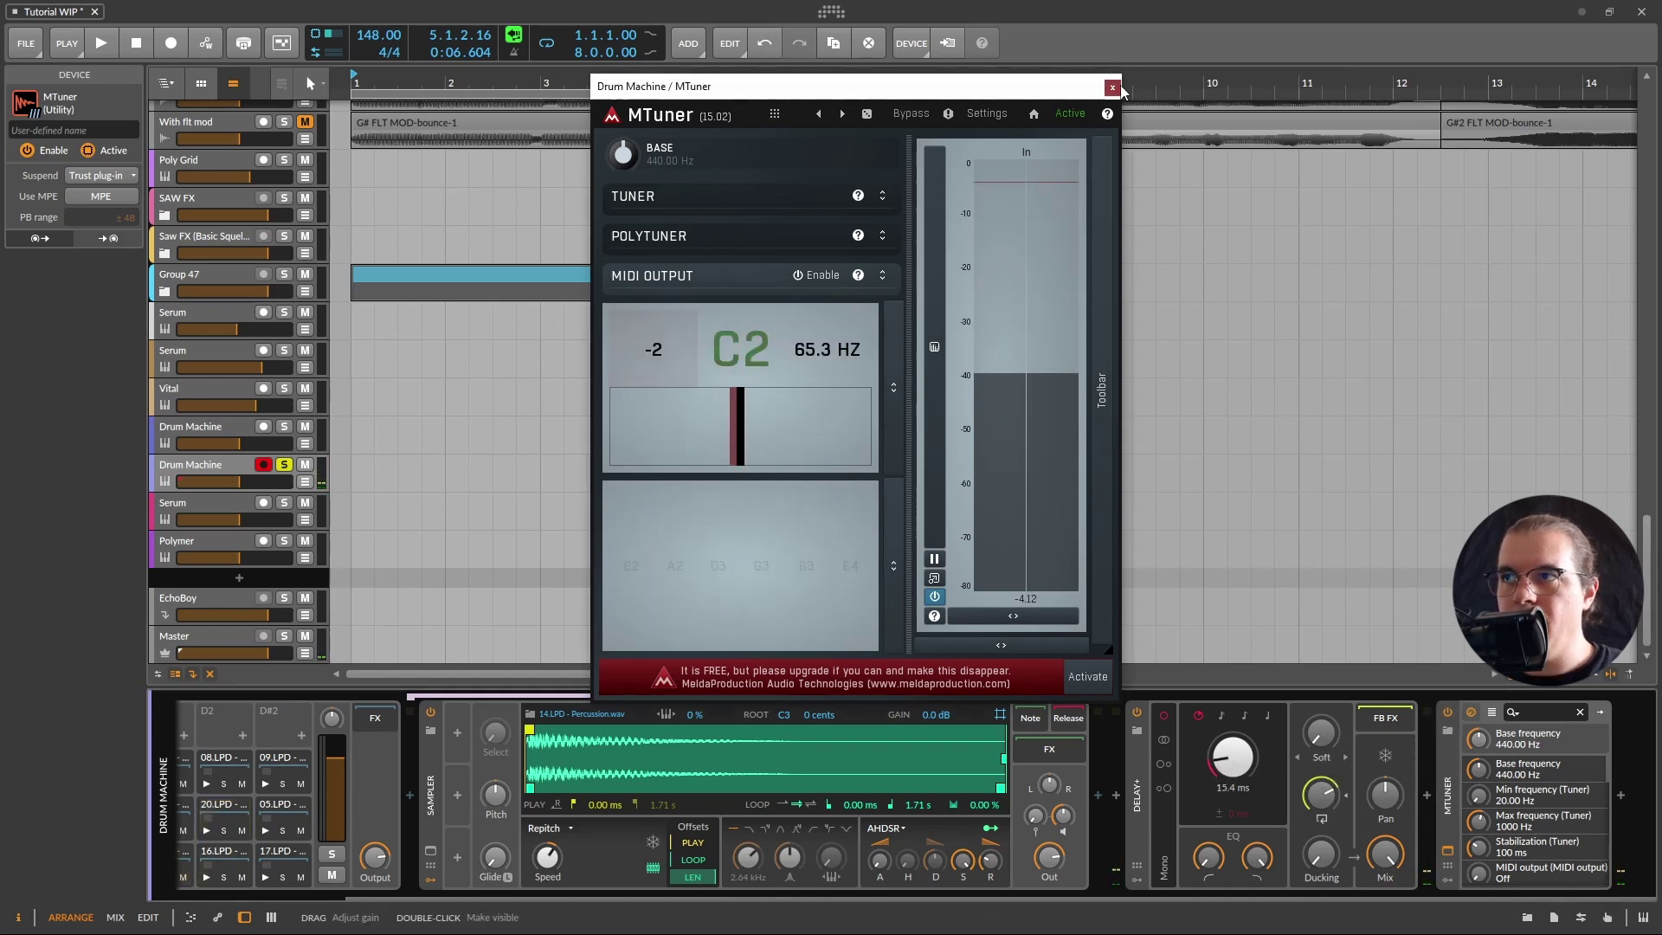
{"action": "left_click", "coordinate": [1113, 87]}
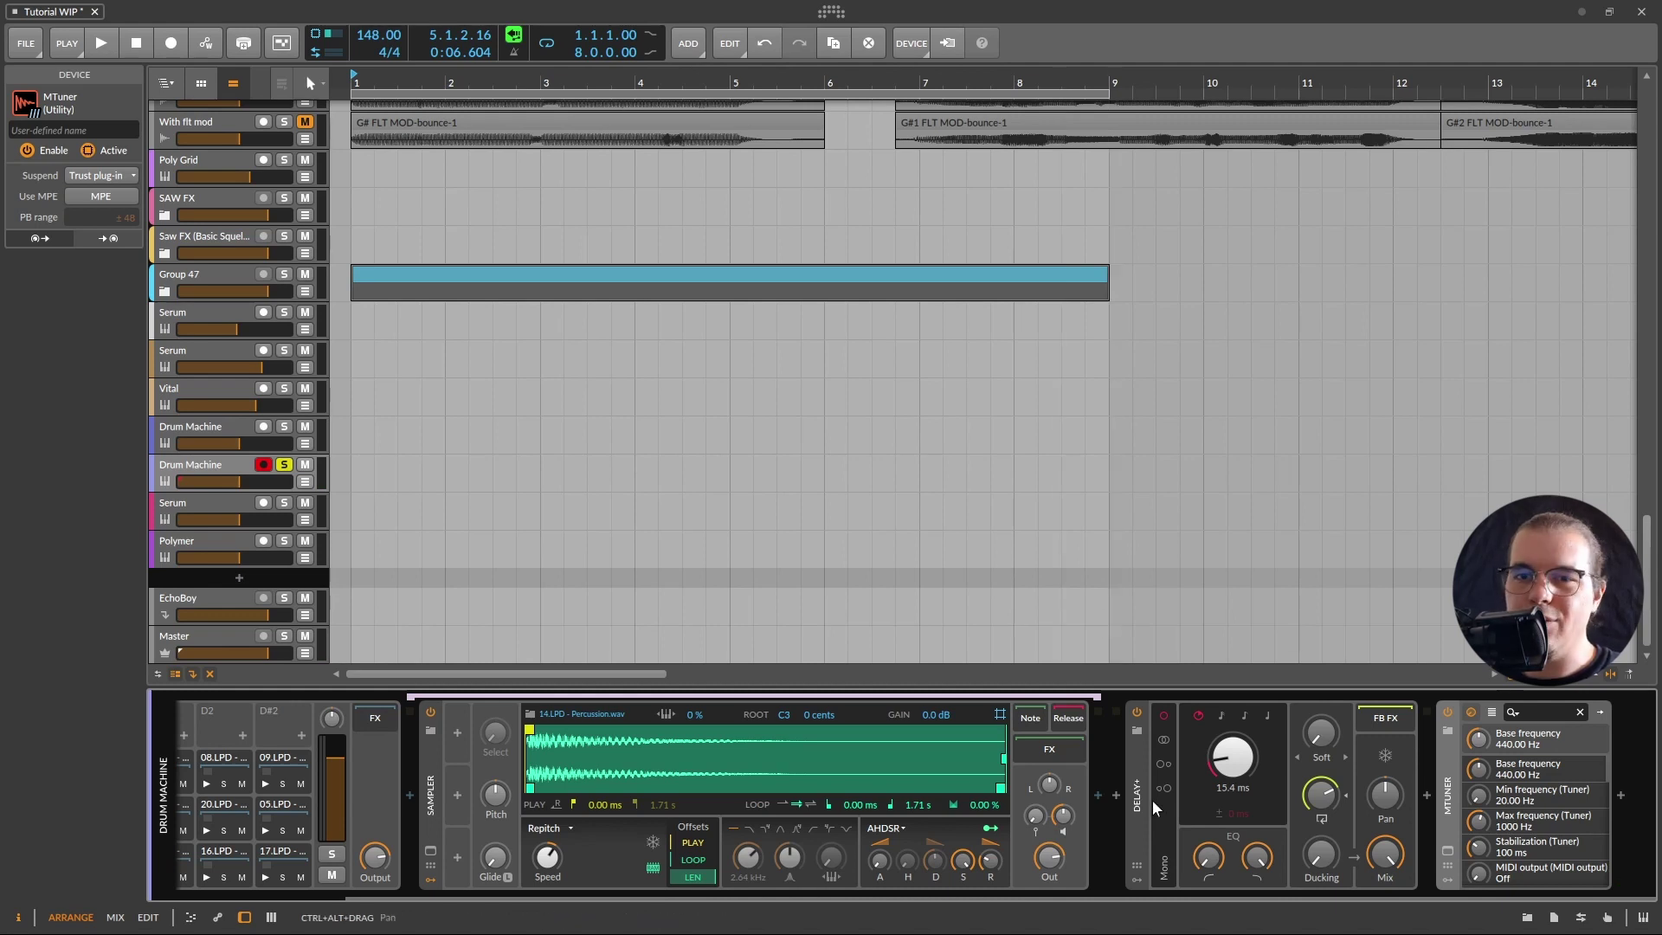
Remove the Delay+ and MTuner devices from the Drum Machine track
{"action": "double_click", "coordinate": [1131, 785]}
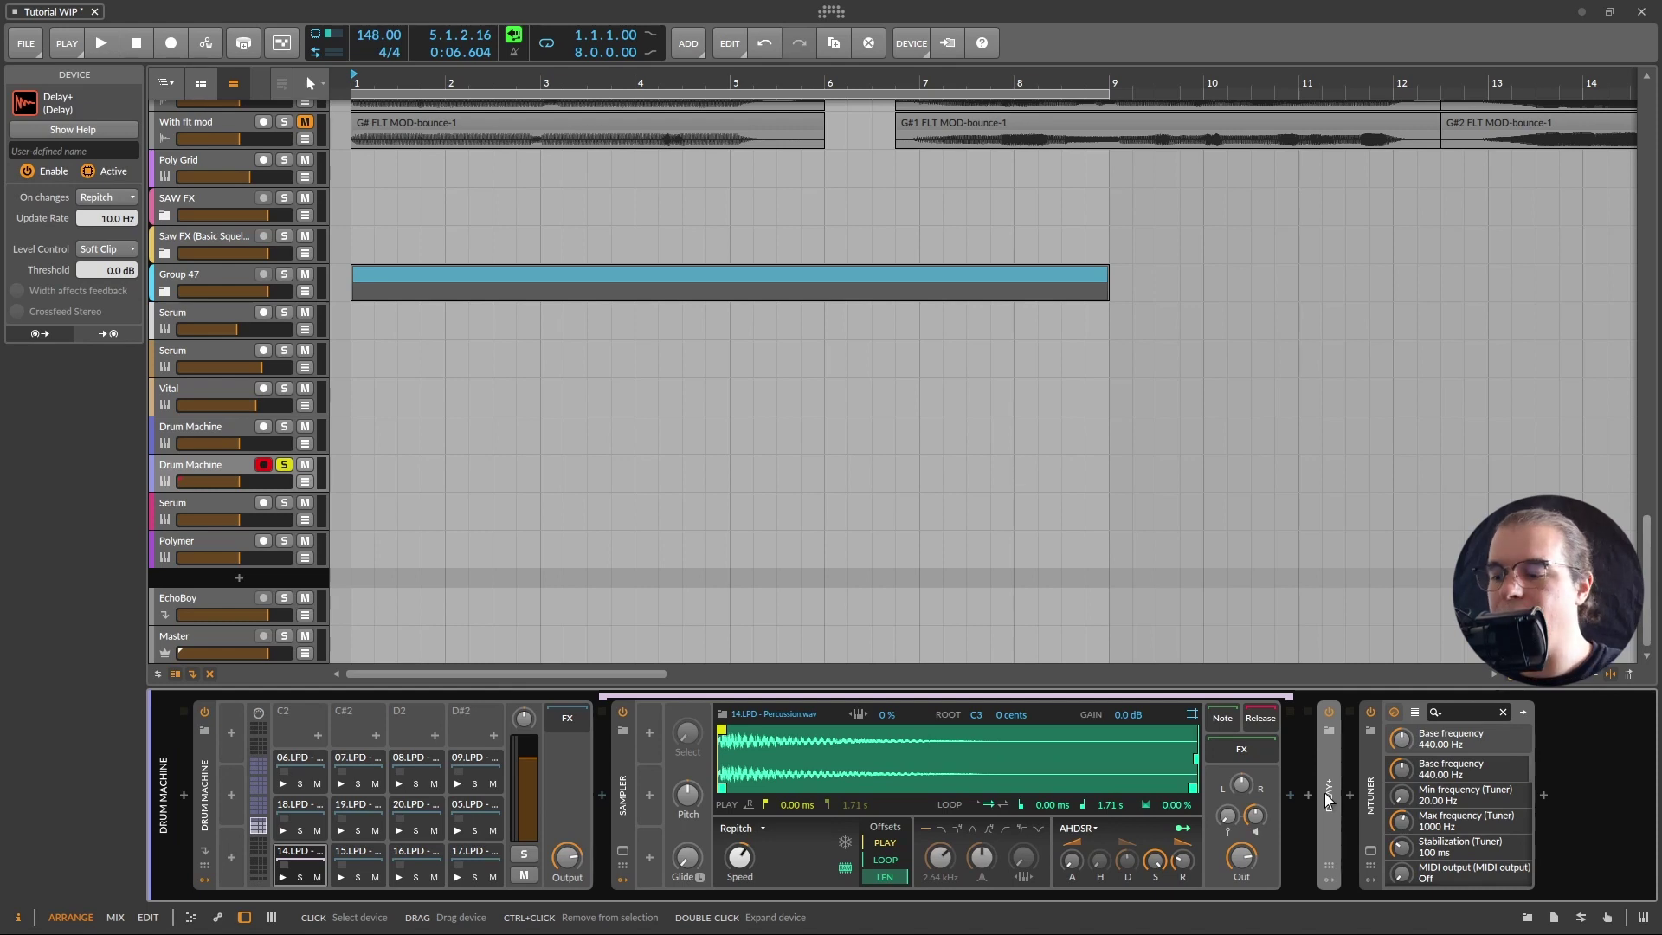
{"action": "key", "text": "Delete"}
{"action": "key", "text": "Delete"}
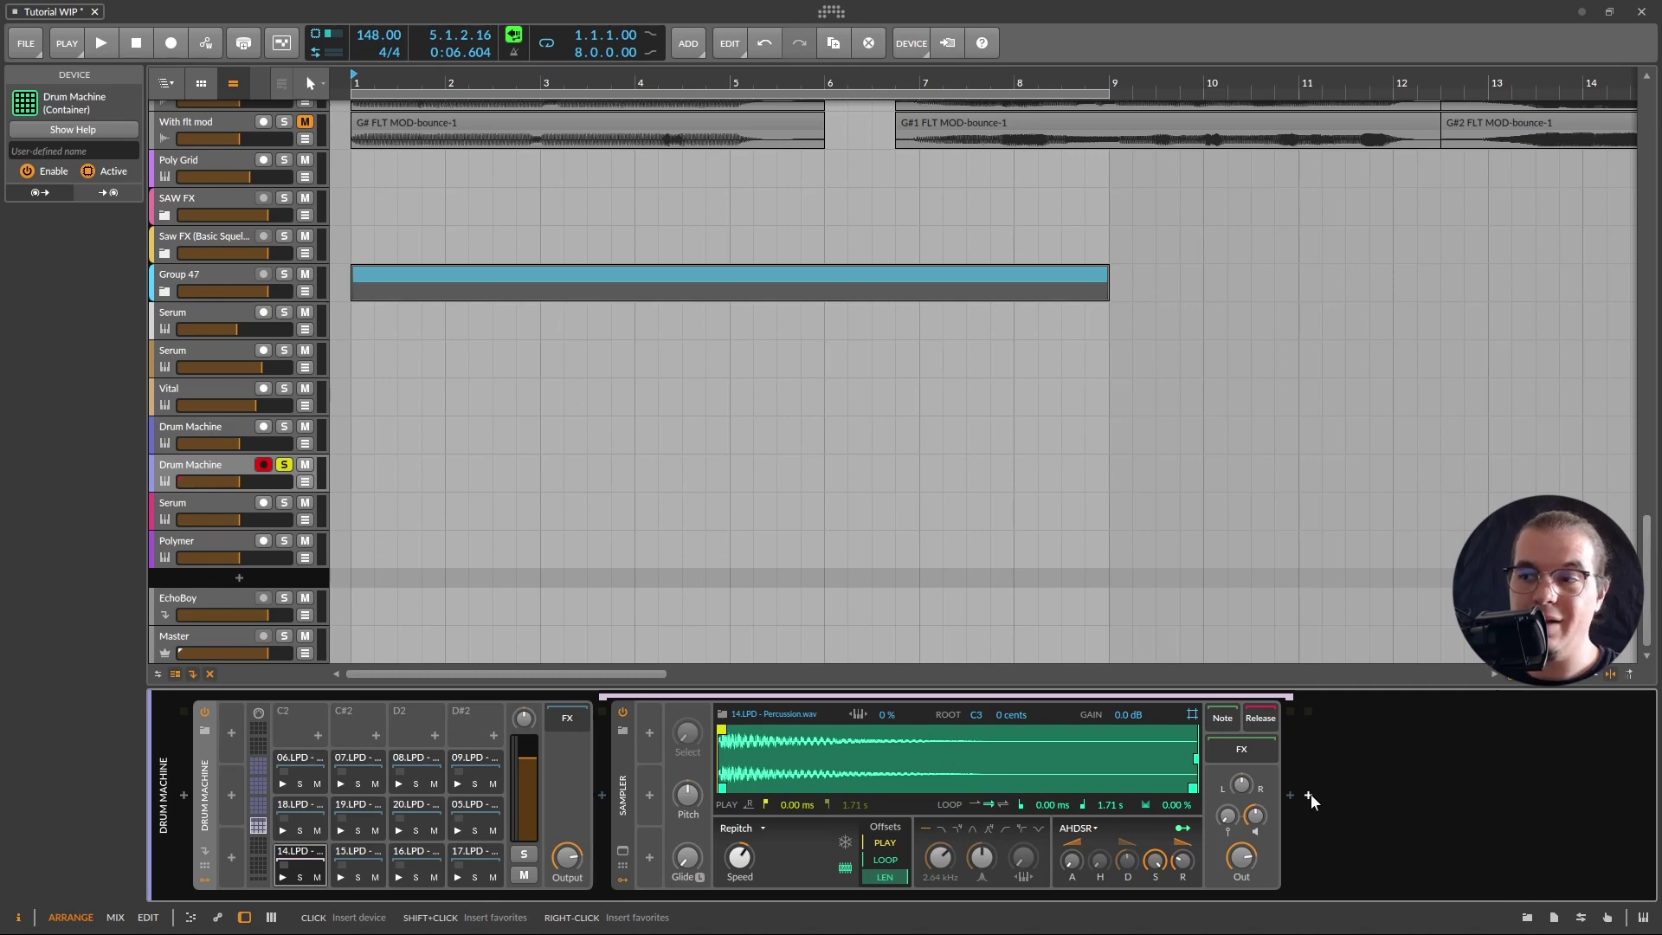
Add a Comb filter after the Drum Machine and adjust its frequency to about 316 Hz
{"action": "left_click", "coordinate": [1309, 794]}
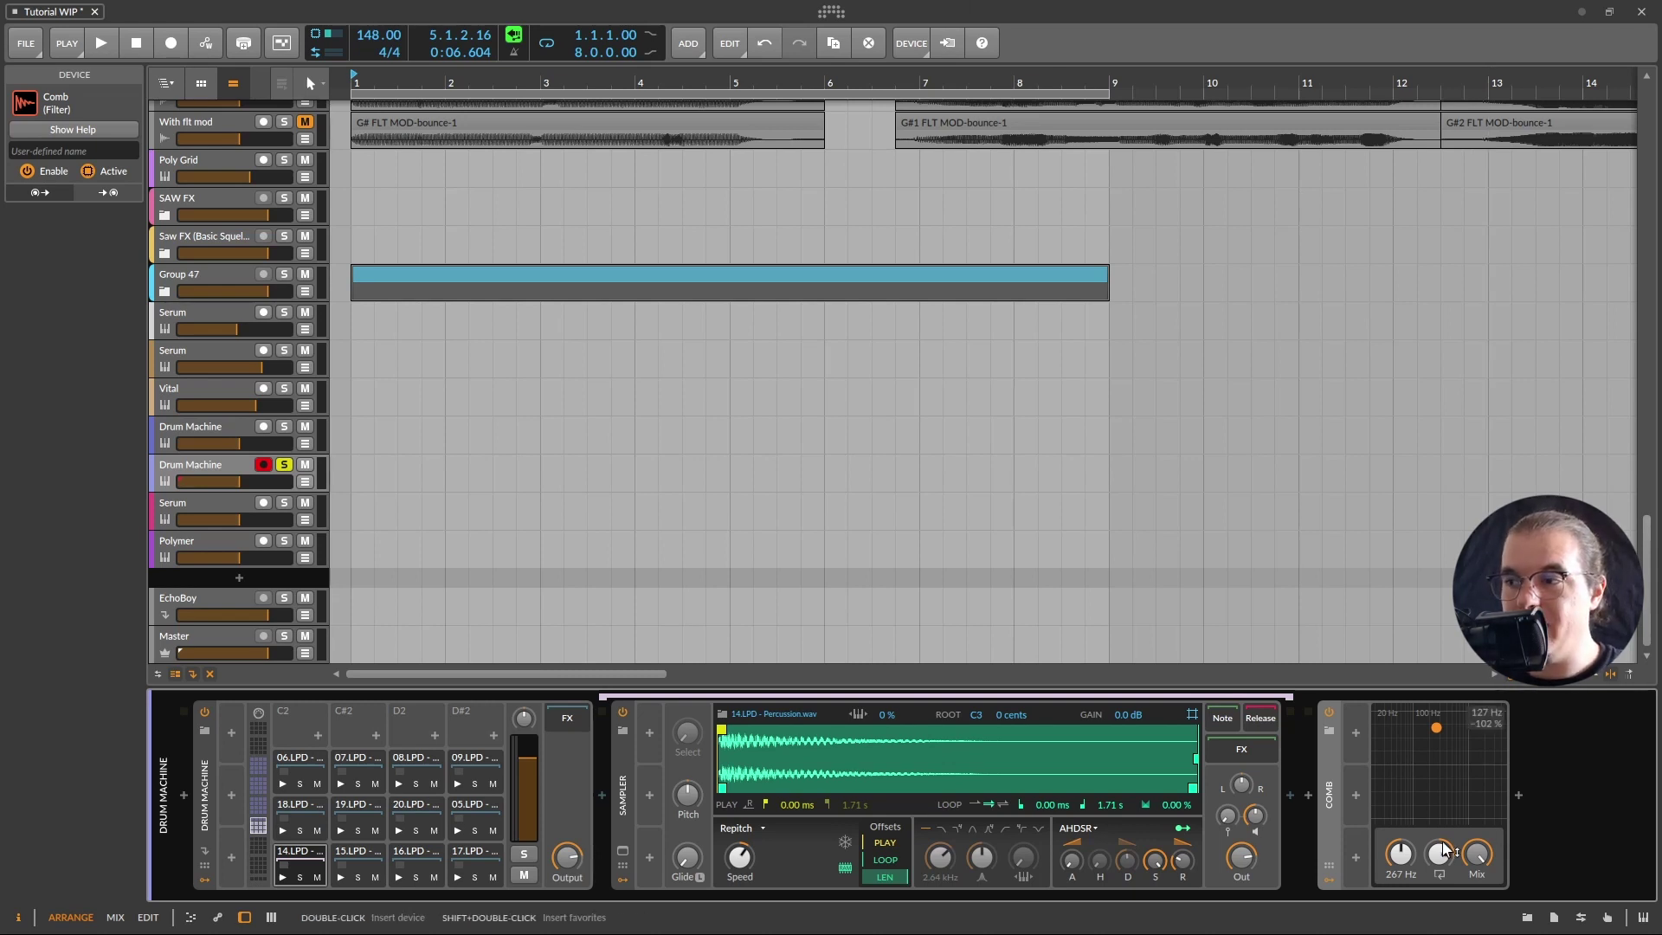
{"action": "left_click_drag", "start_coordinate": [1398, 875], "coordinate": [1398, 865]}
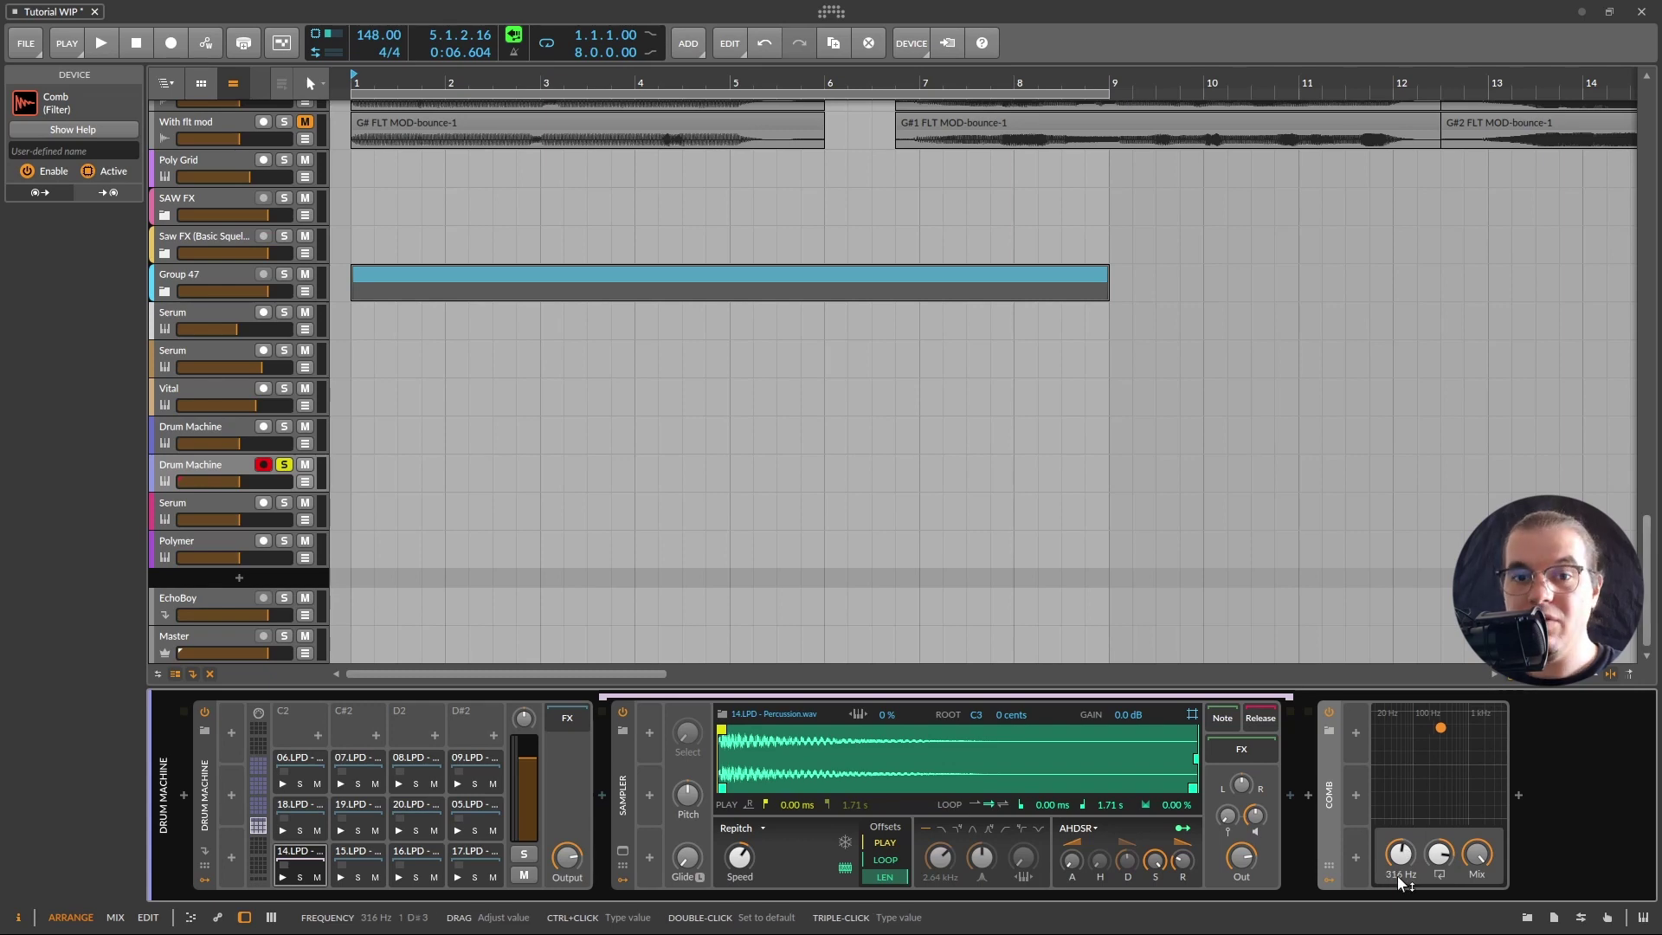
Check the root note in the Bass #1 clip and set the Drum Machine track's Comb frequency to 51.9 Hz
{"action": "scroll", "coordinate": [407, 382], "scroll_direction": "up", "scroll_amount": 15}
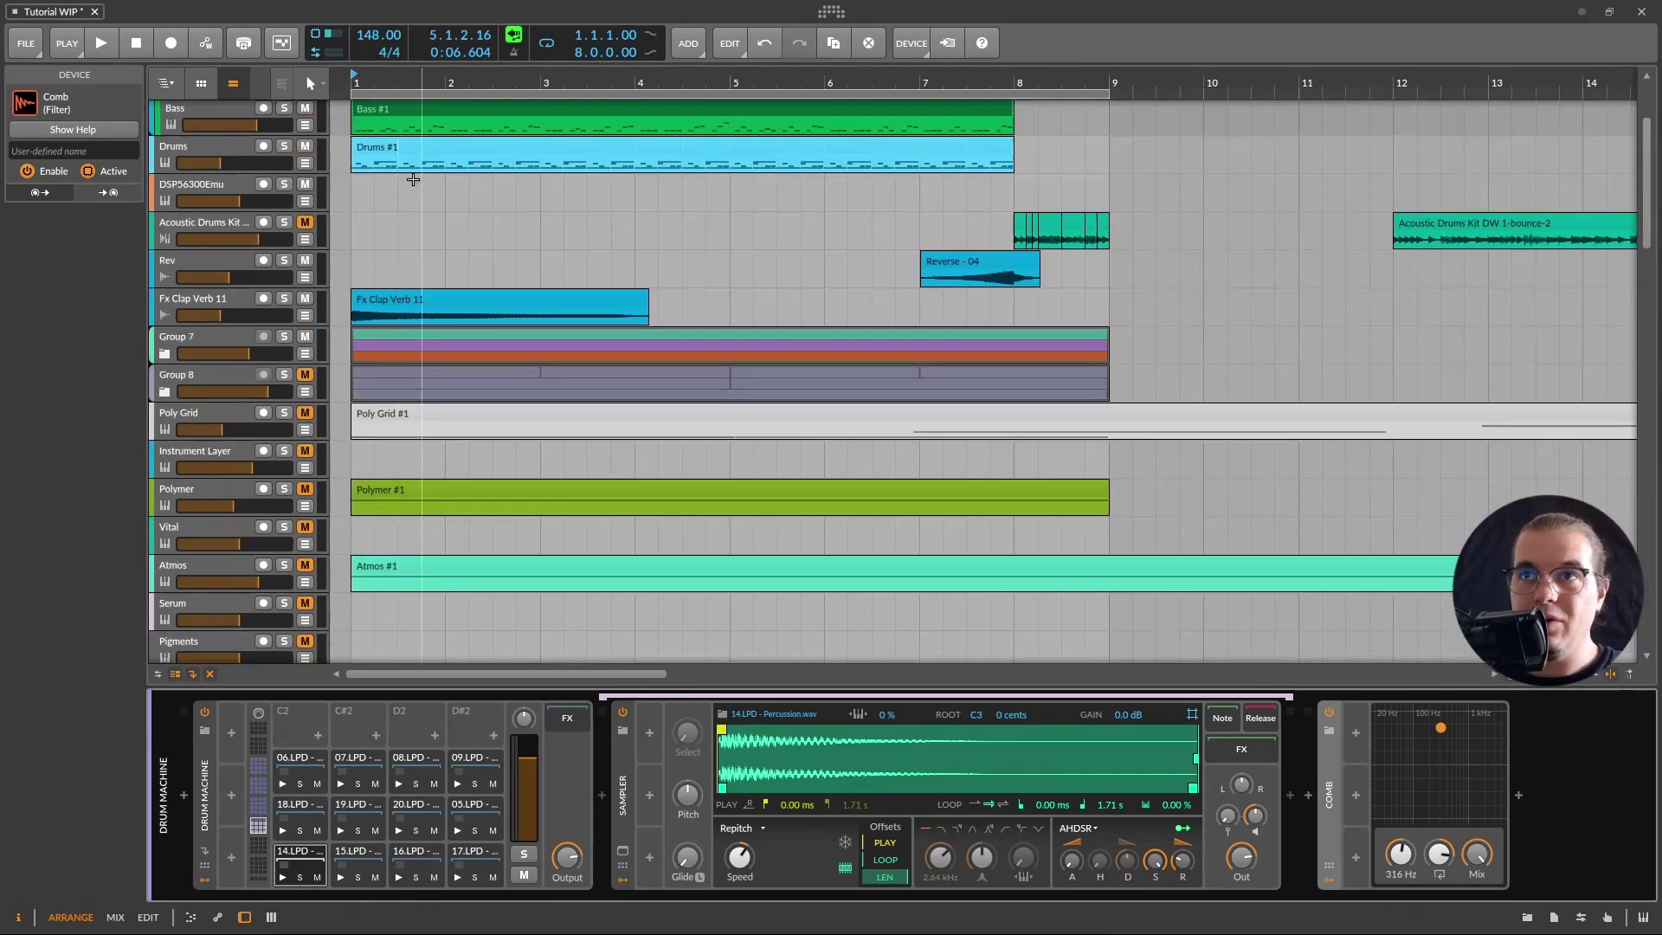
{"action": "double_click", "coordinate": [418, 105]}
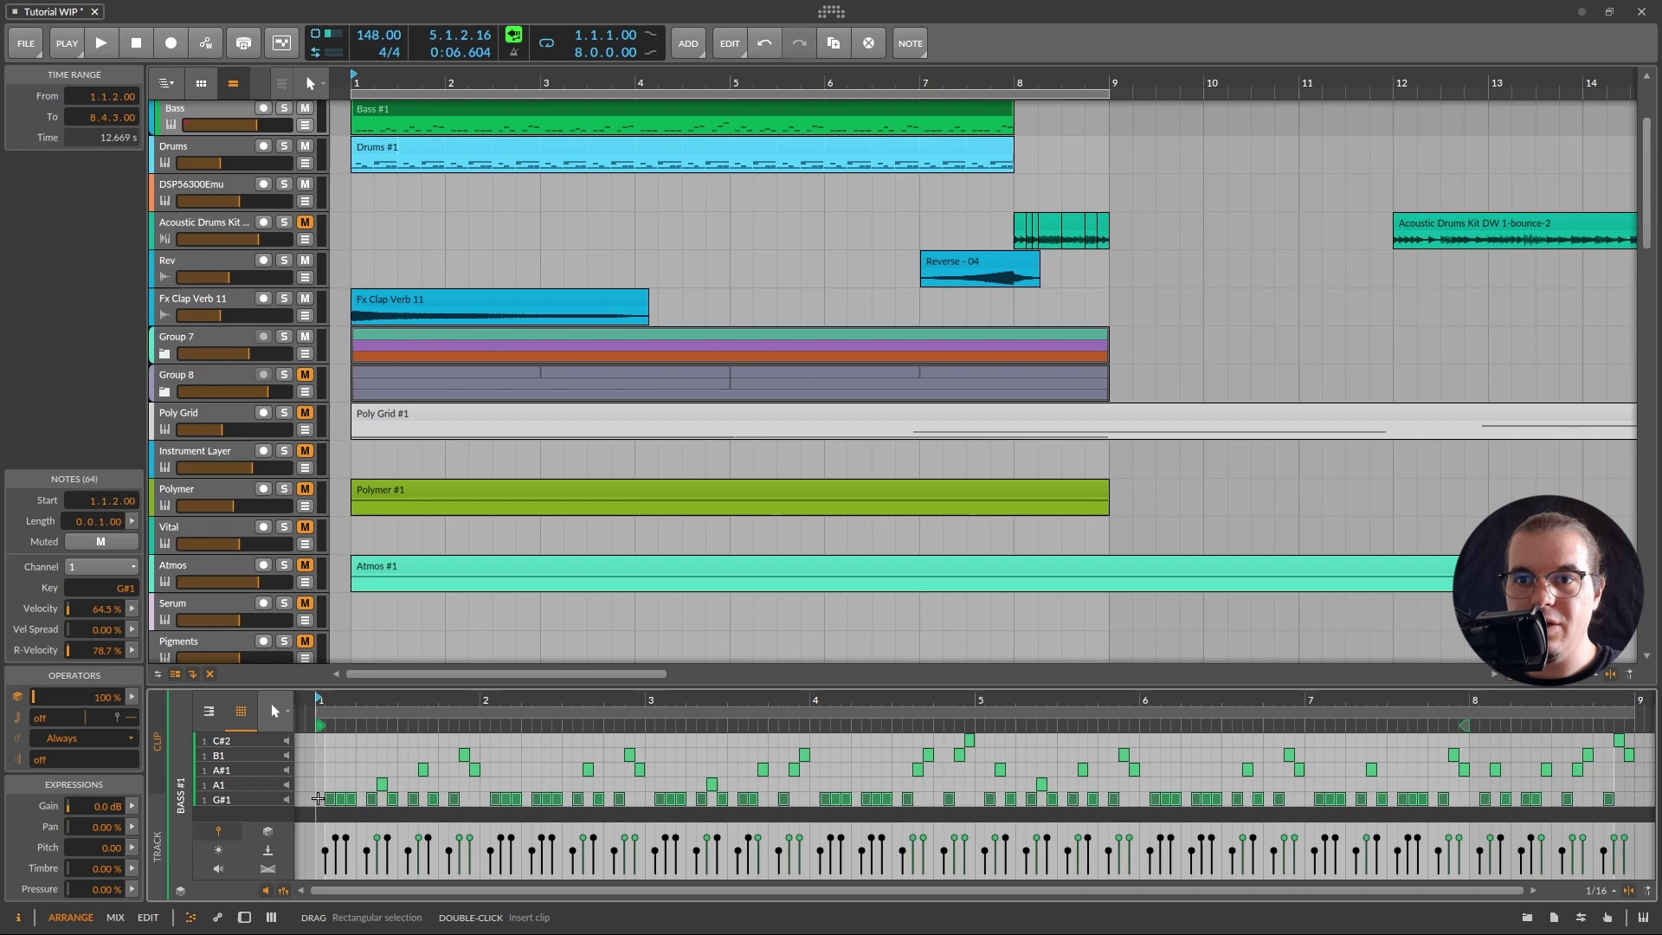
{"action": "scroll", "coordinate": [500, 485], "scroll_direction": "down", "scroll_amount": 15}
{"action": "left_click", "coordinate": [216, 466]}
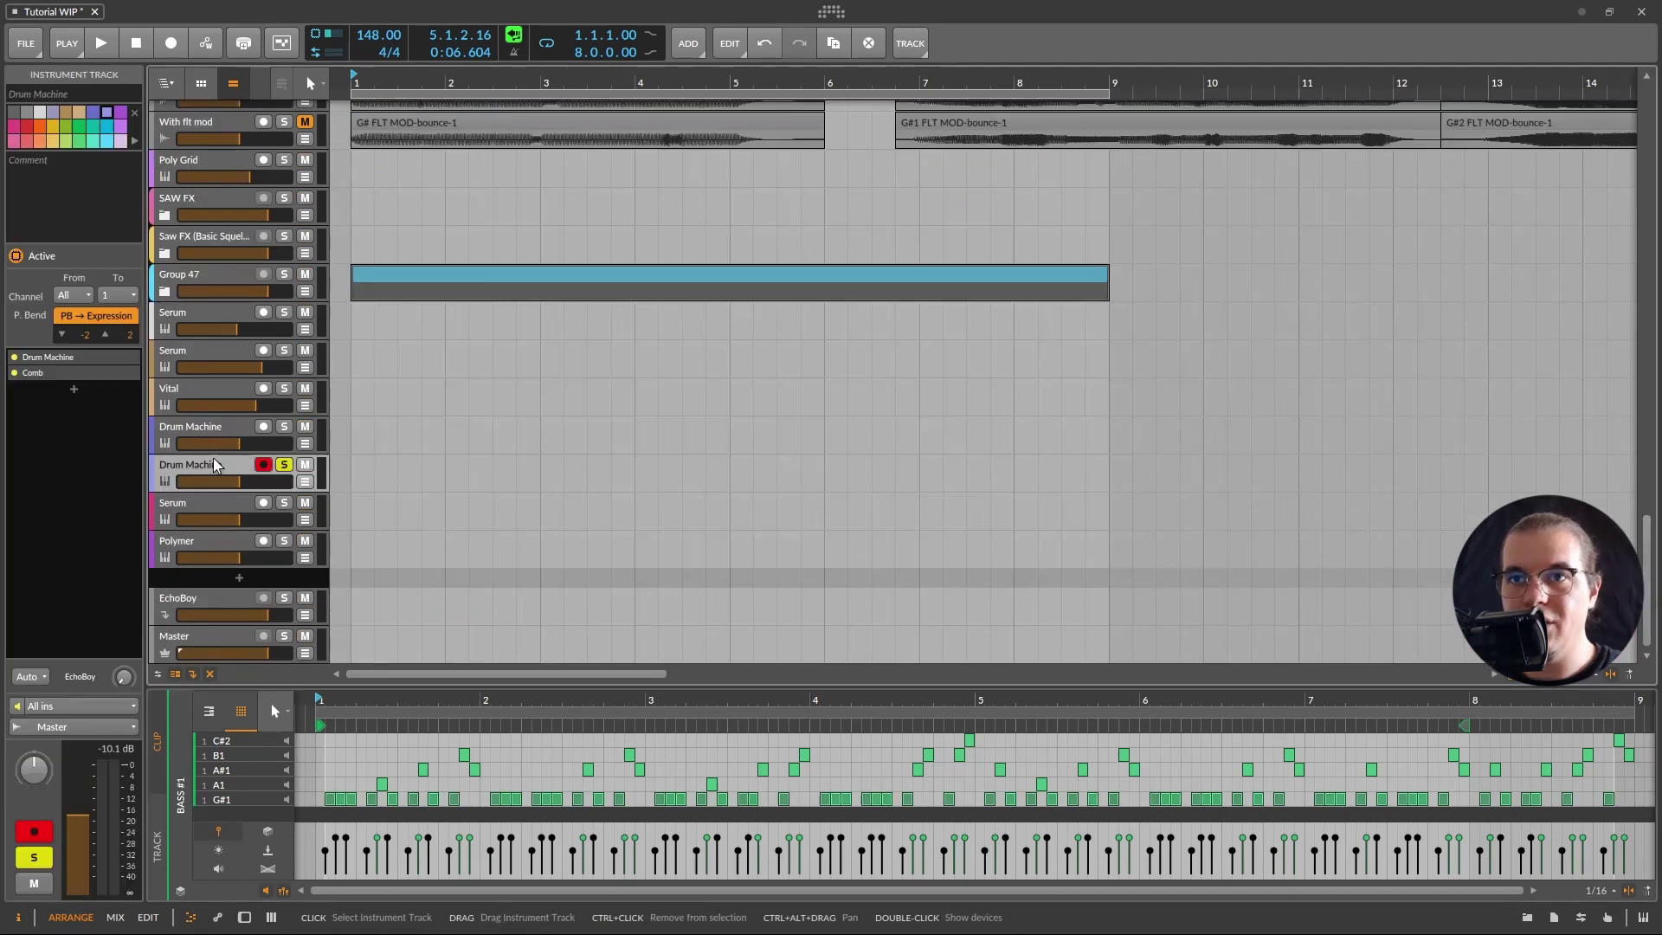
{"action": "double_click", "coordinate": [214, 466]}
{"action": "triple_click", "coordinate": [1400, 875]}
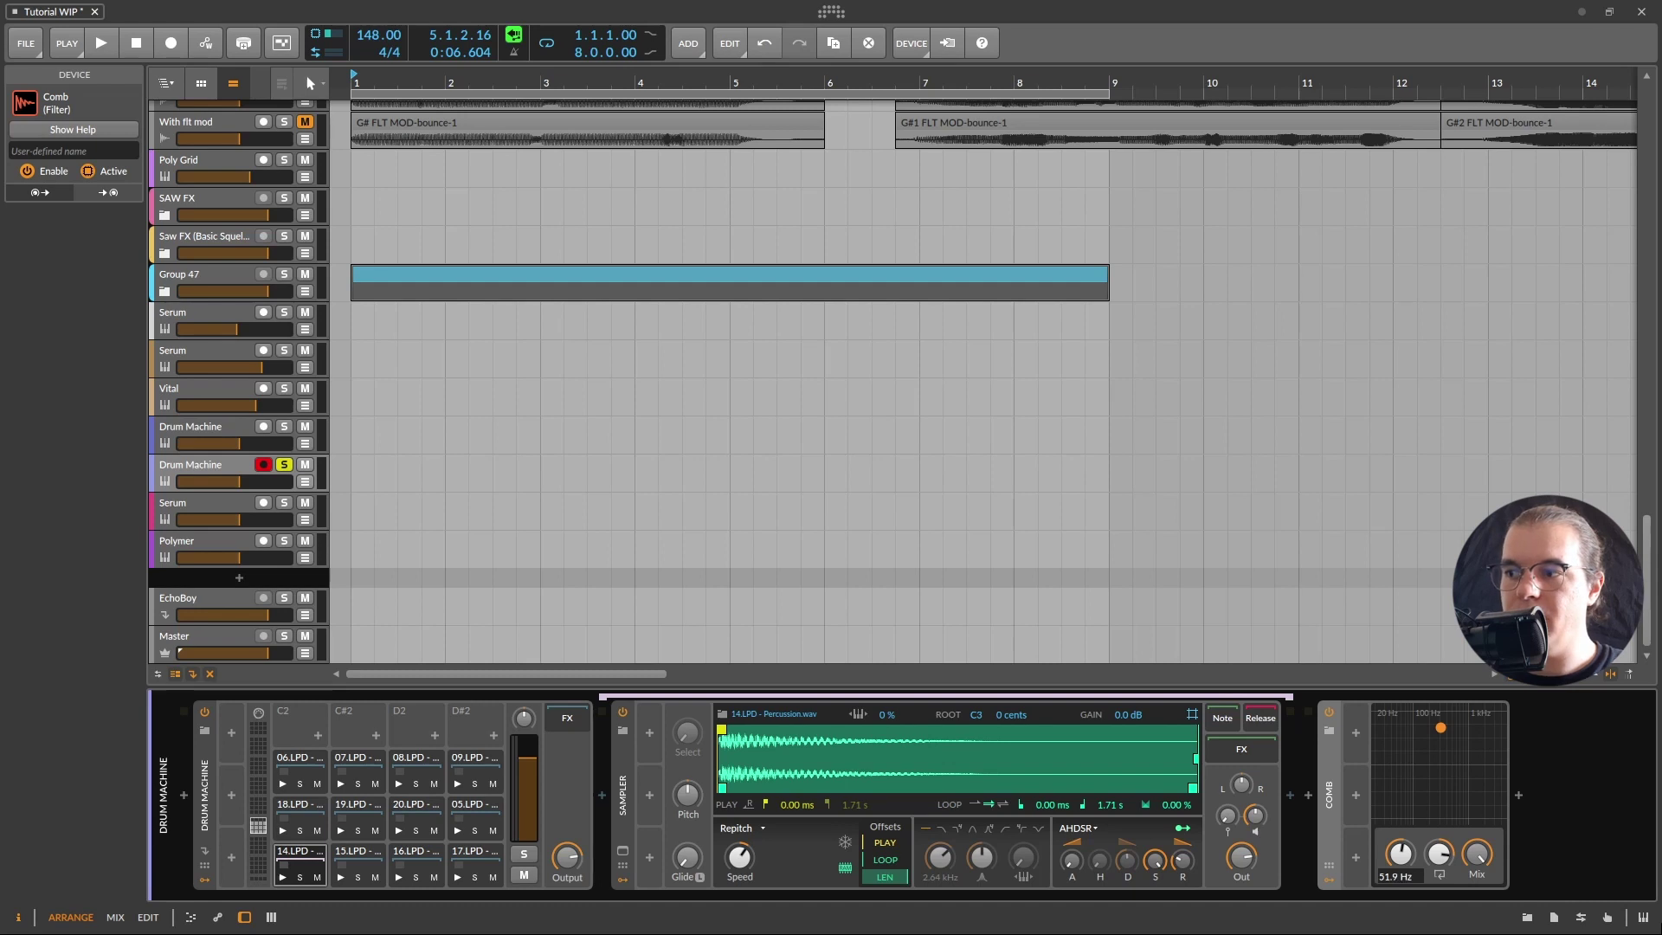
{"action": "key", "text": "Return"}
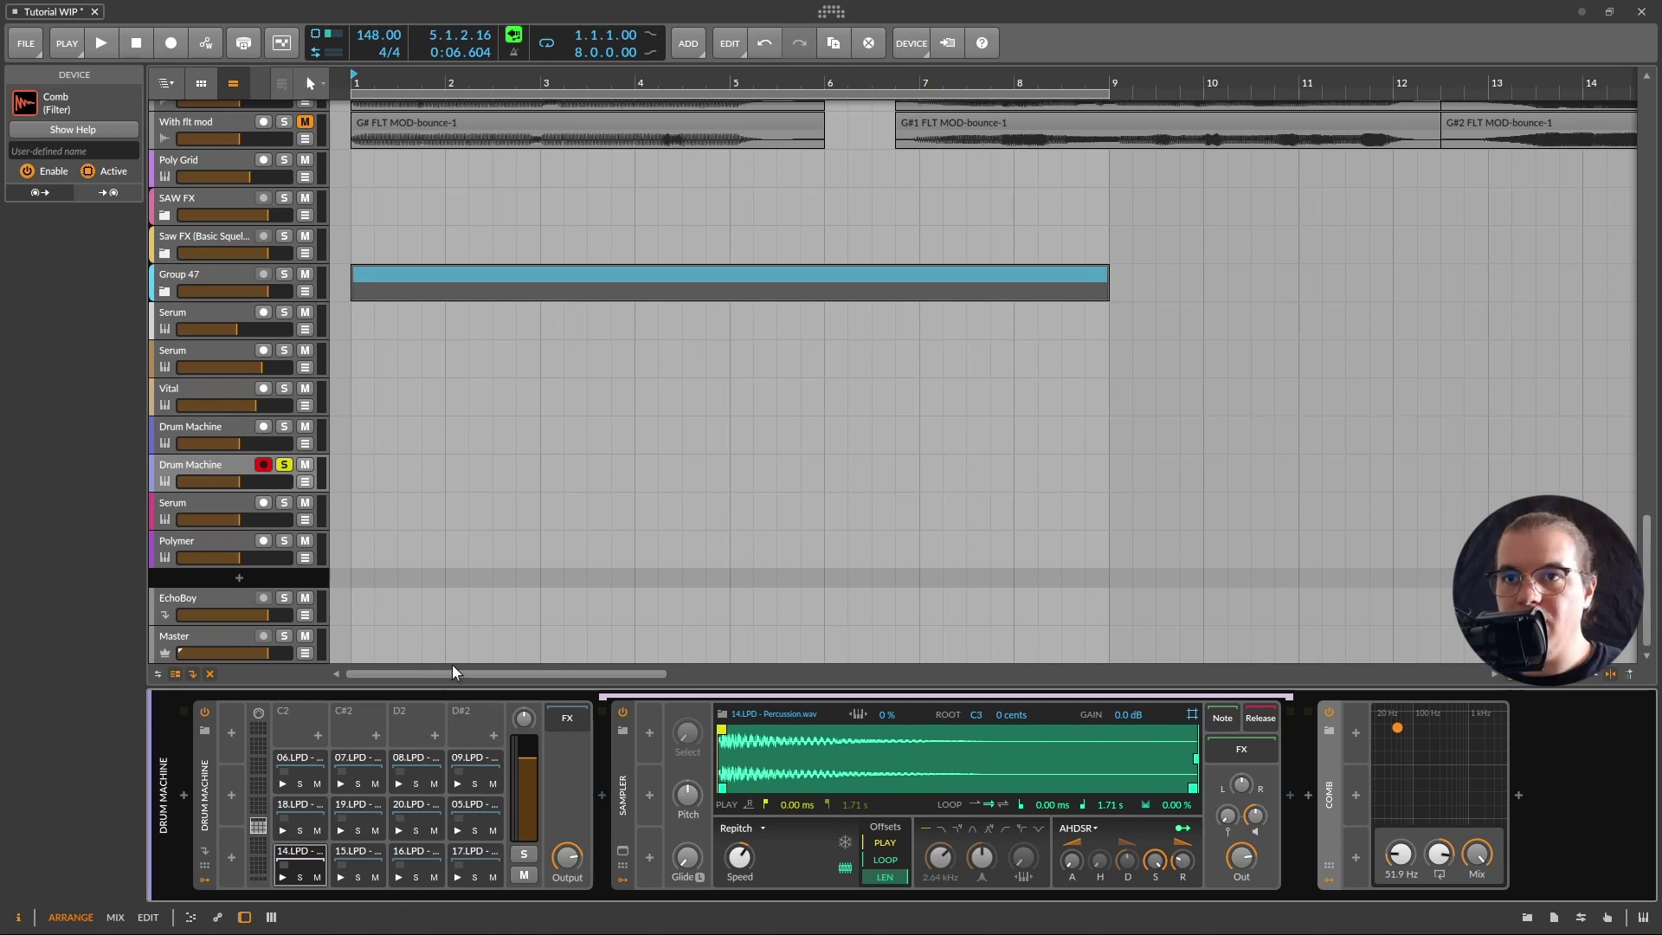
Add MTuner after the Comb filter to check the resonant pitch, close its window and disable the device
{"action": "left_click", "coordinate": [208, 474]}
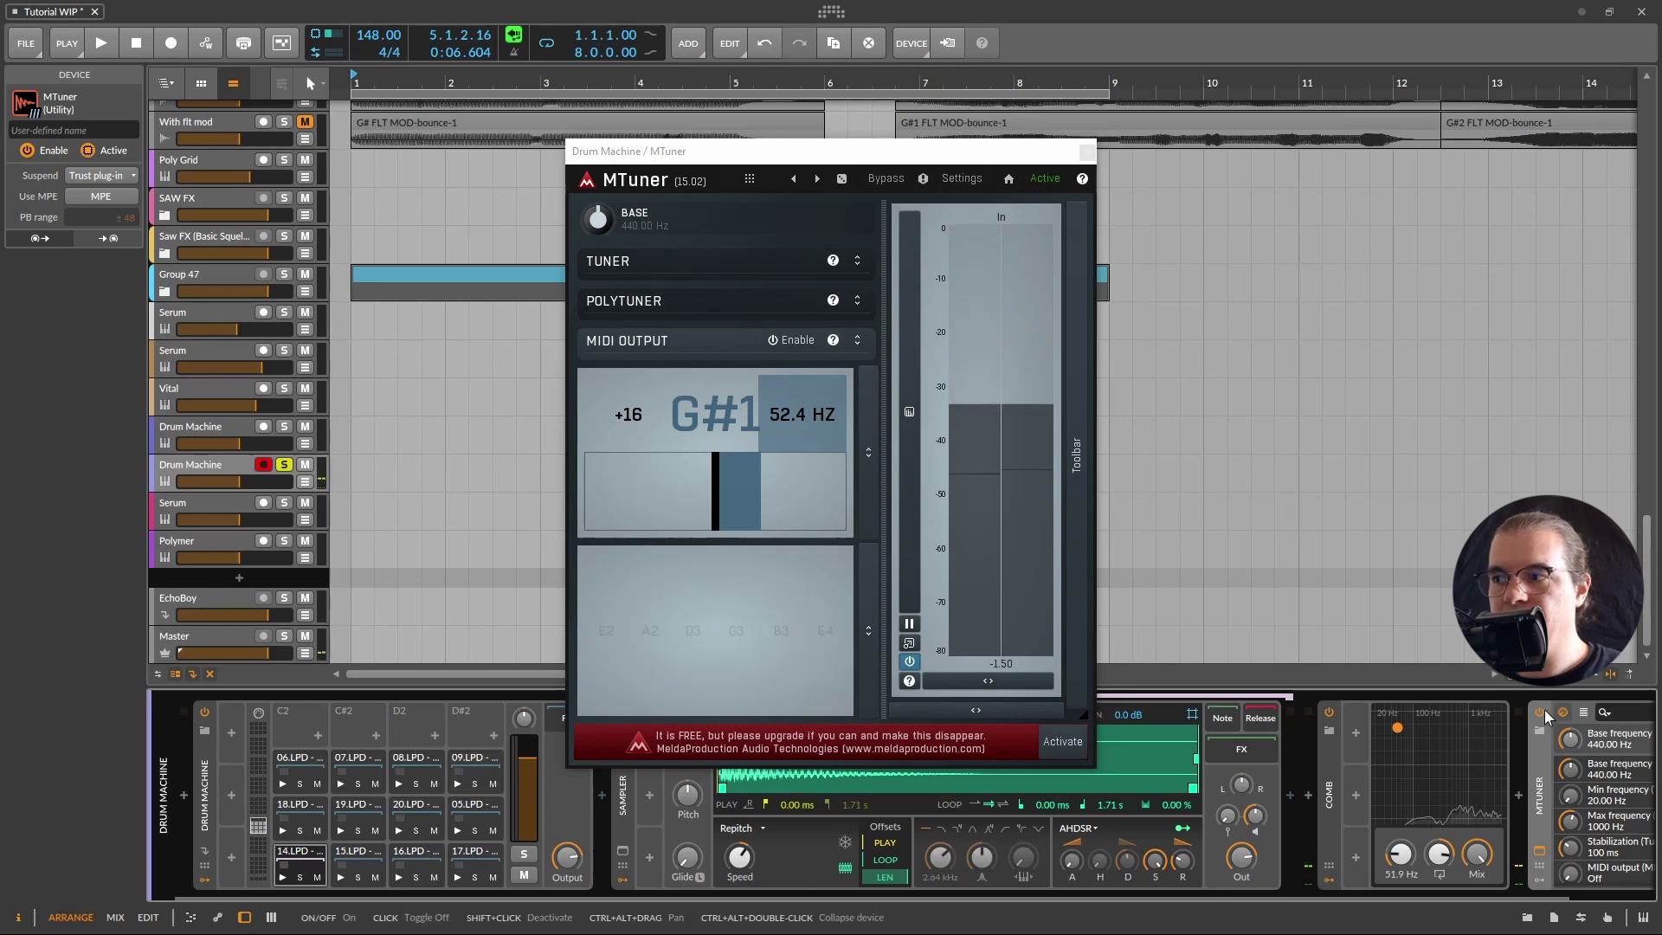
{"action": "left_click", "coordinate": [1087, 153]}
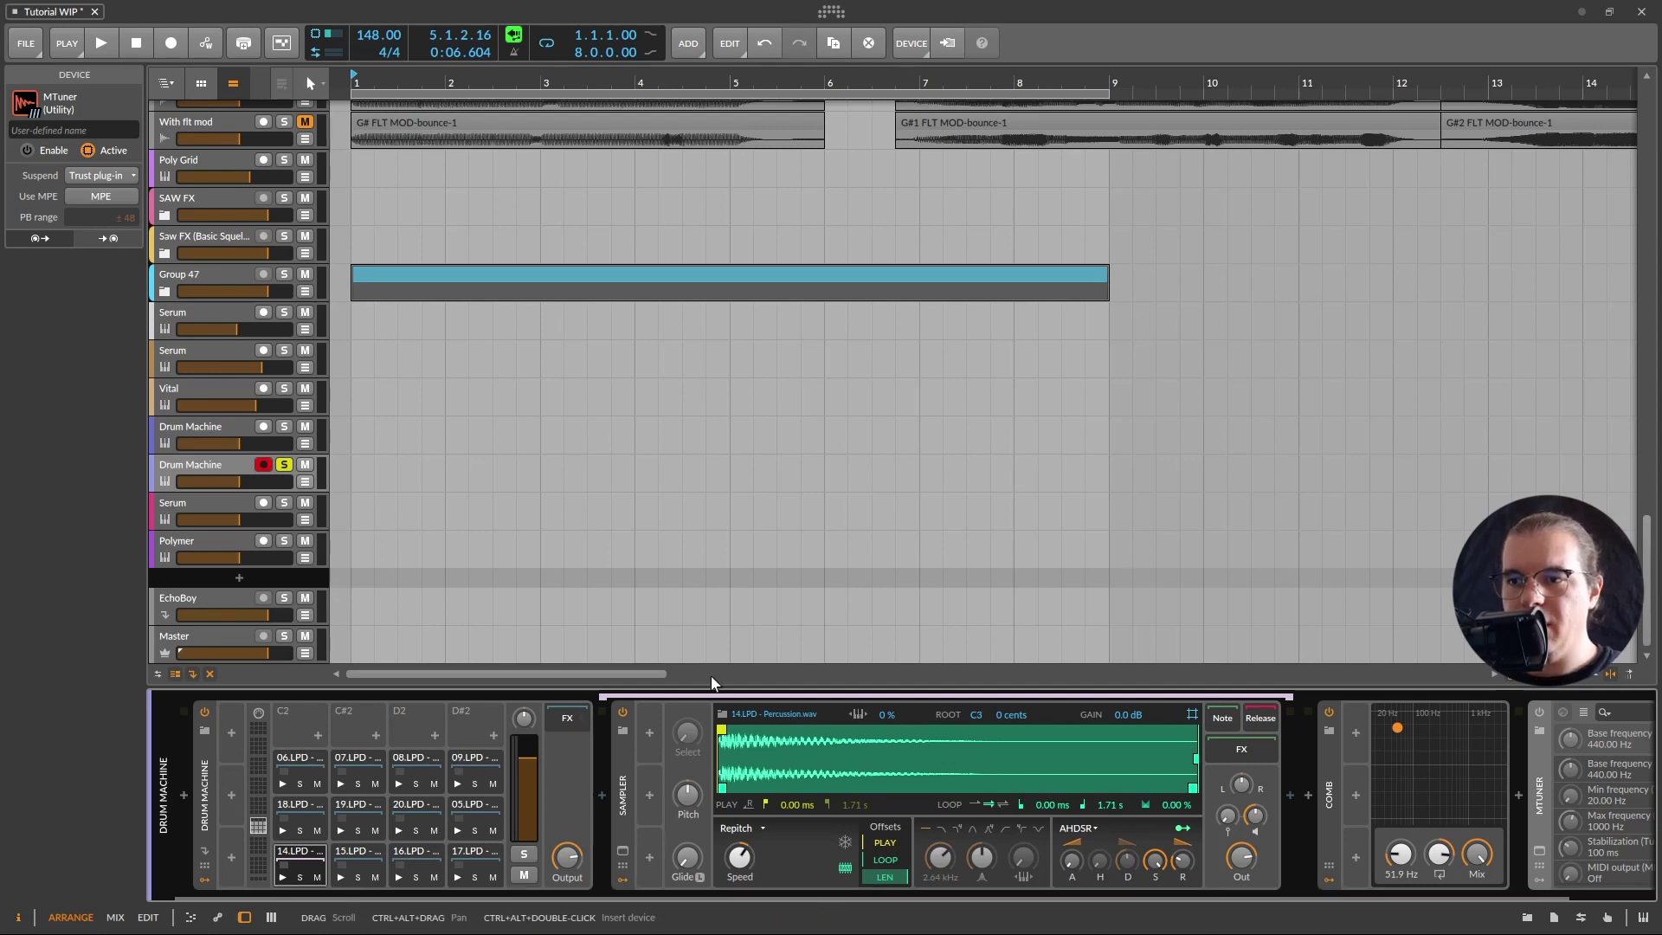
Lower the Sampler's playback speed to 18 % and copy that value to all 11 Drum Machine layers
{"action": "left_click", "coordinate": [741, 859]}
{"action": "left_click_drag", "start_coordinate": [741, 859], "coordinate": [741, 884]}
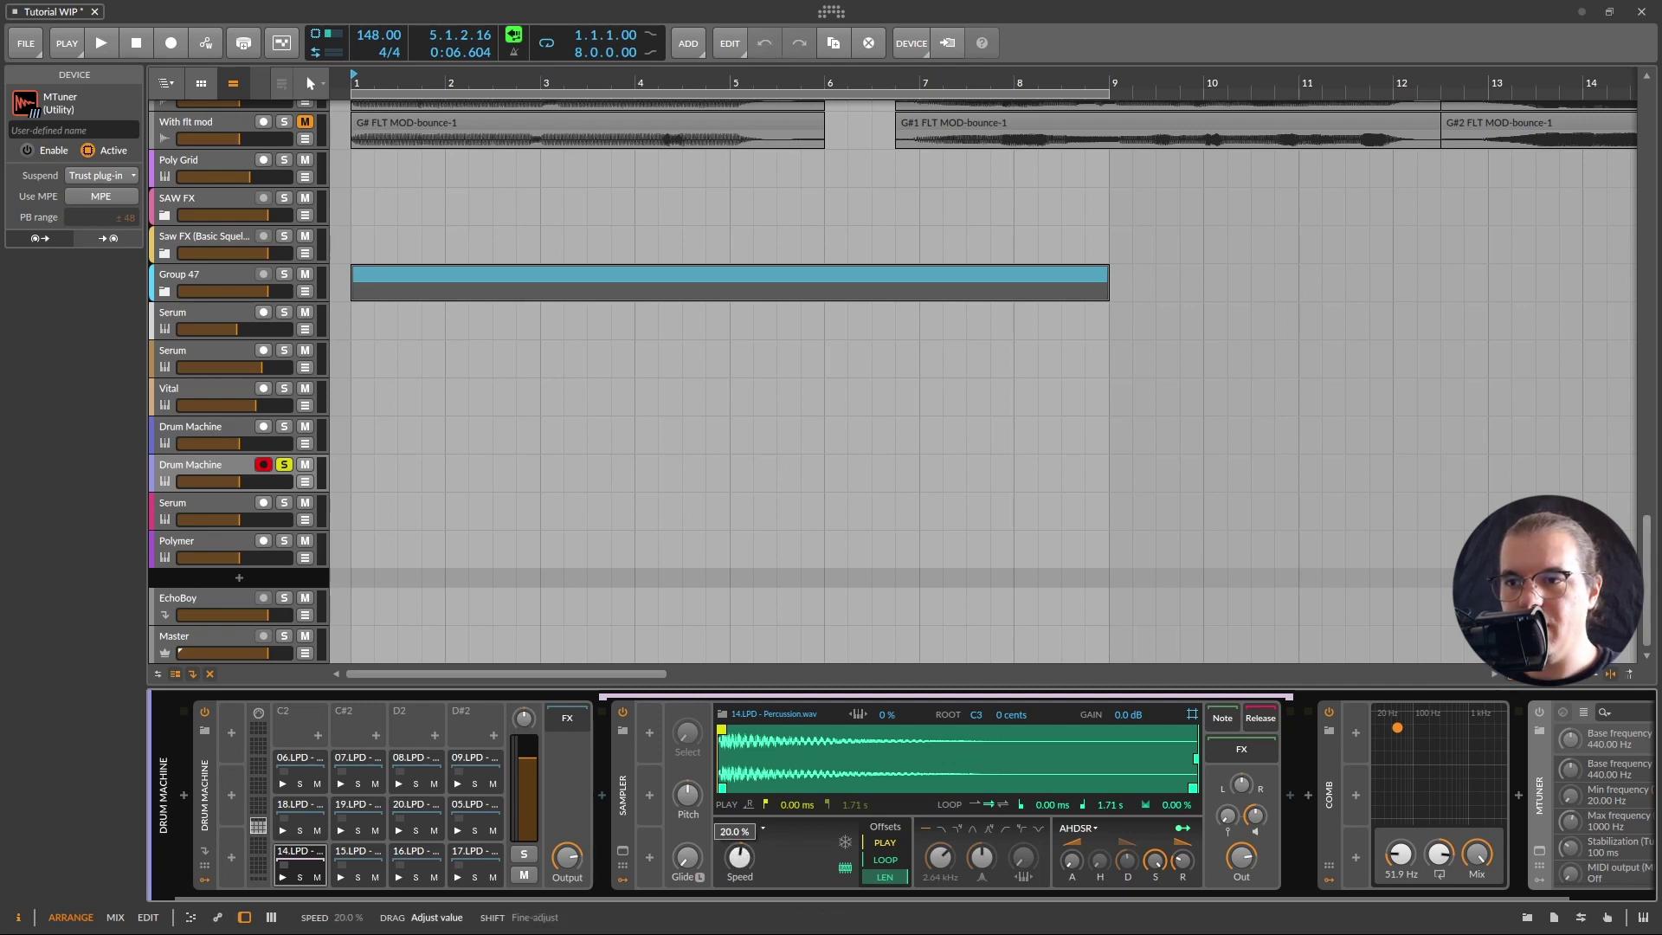
{"action": "left_click_drag", "start_coordinate": [741, 883], "coordinate": [741, 883]}
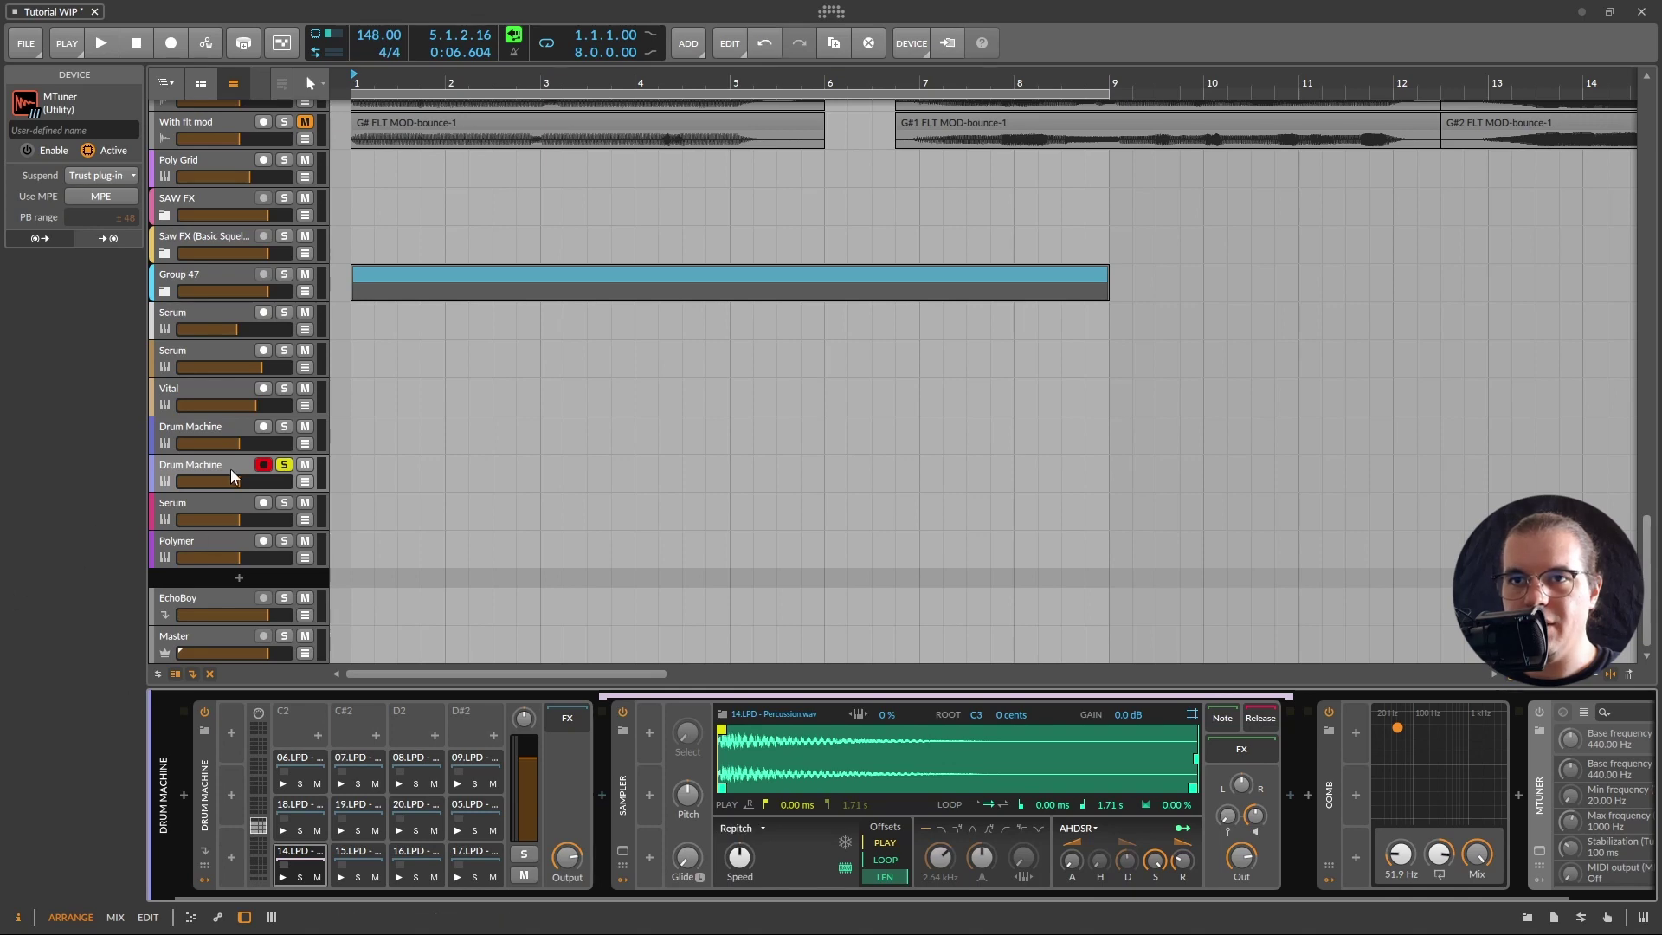
{"action": "left_click", "coordinate": [226, 464]}
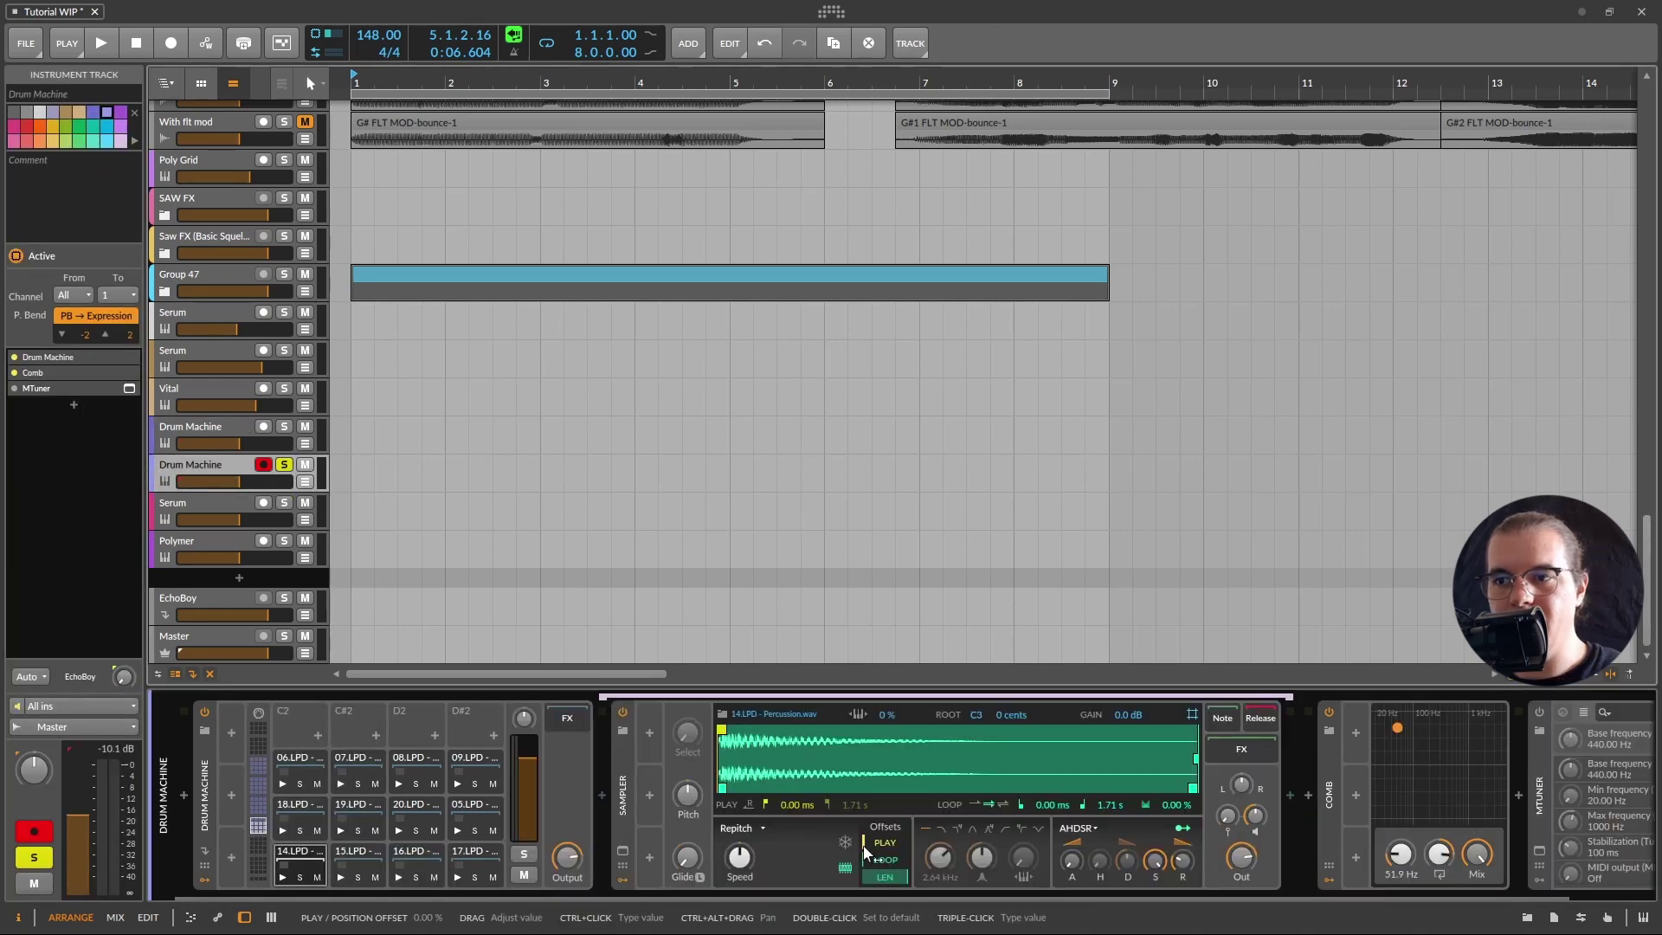
{"action": "left_click_drag", "start_coordinate": [740, 858], "coordinate": [739, 858]}
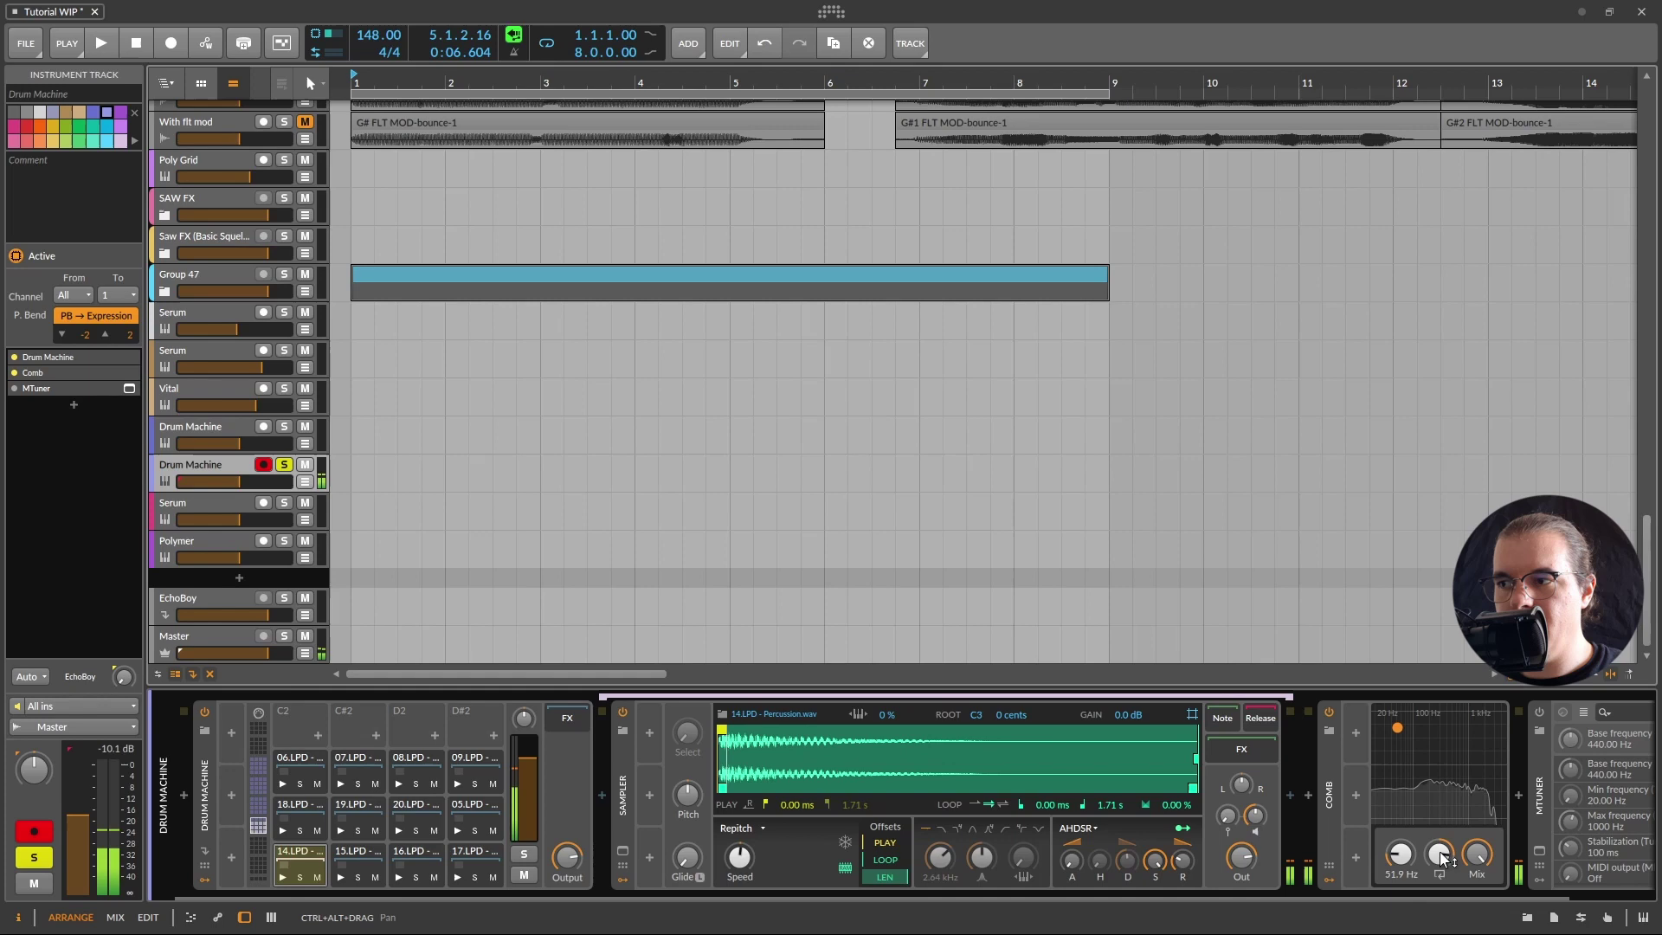
{"action": "right_click", "coordinate": [740, 868]}
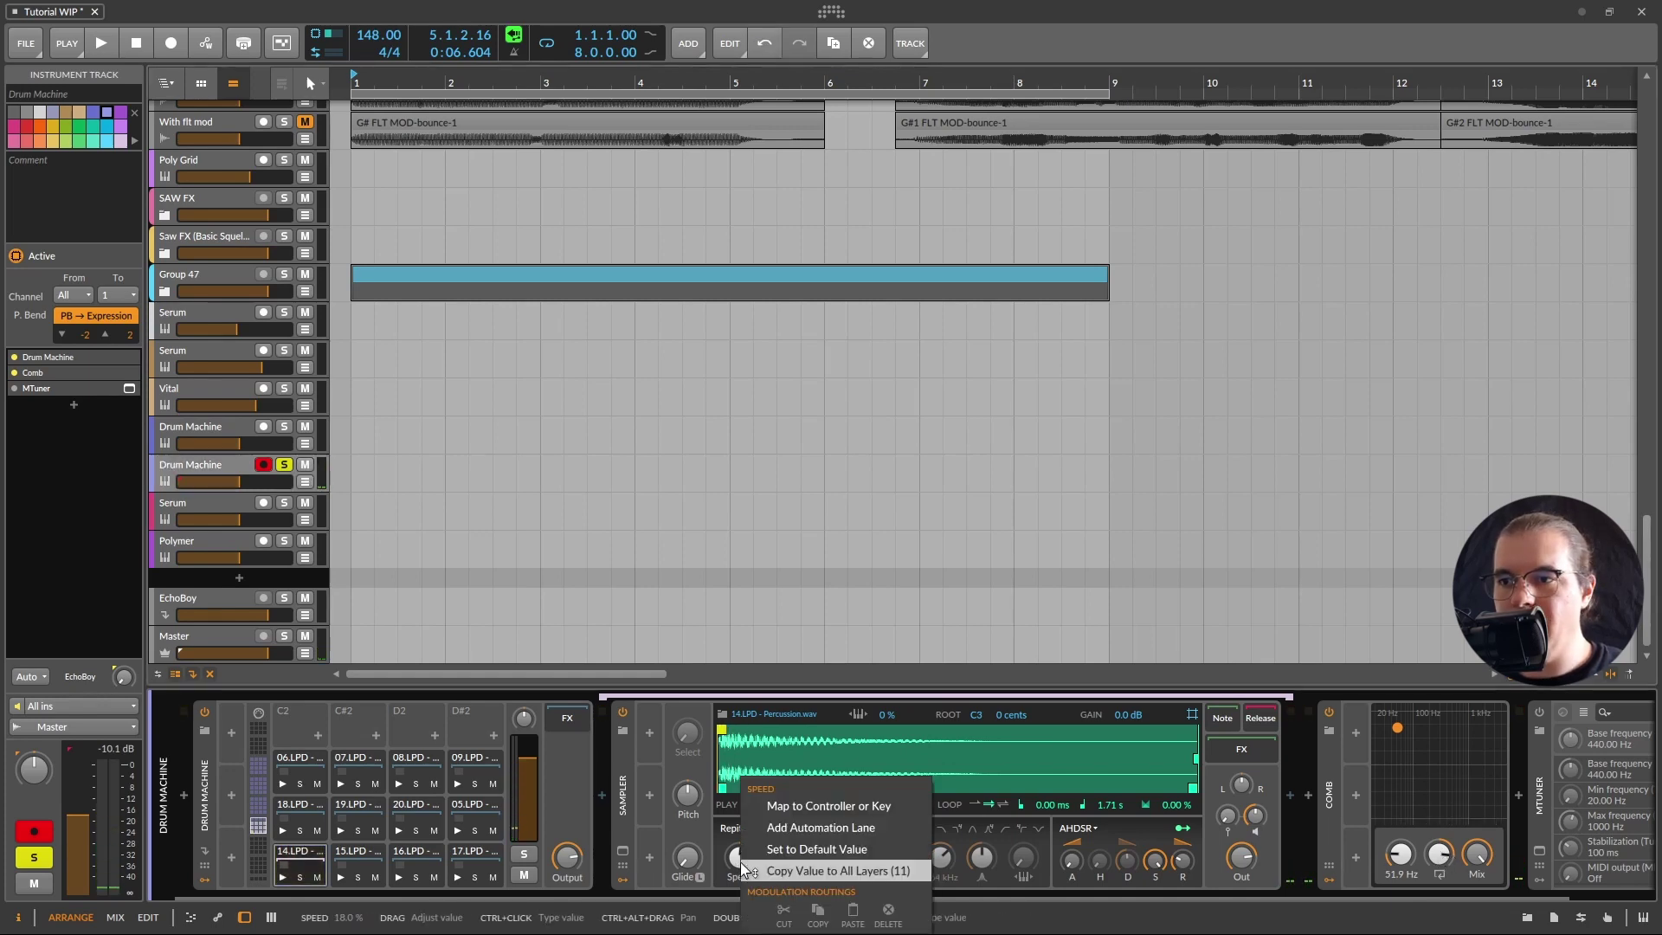
{"action": "left_click", "coordinate": [765, 869]}
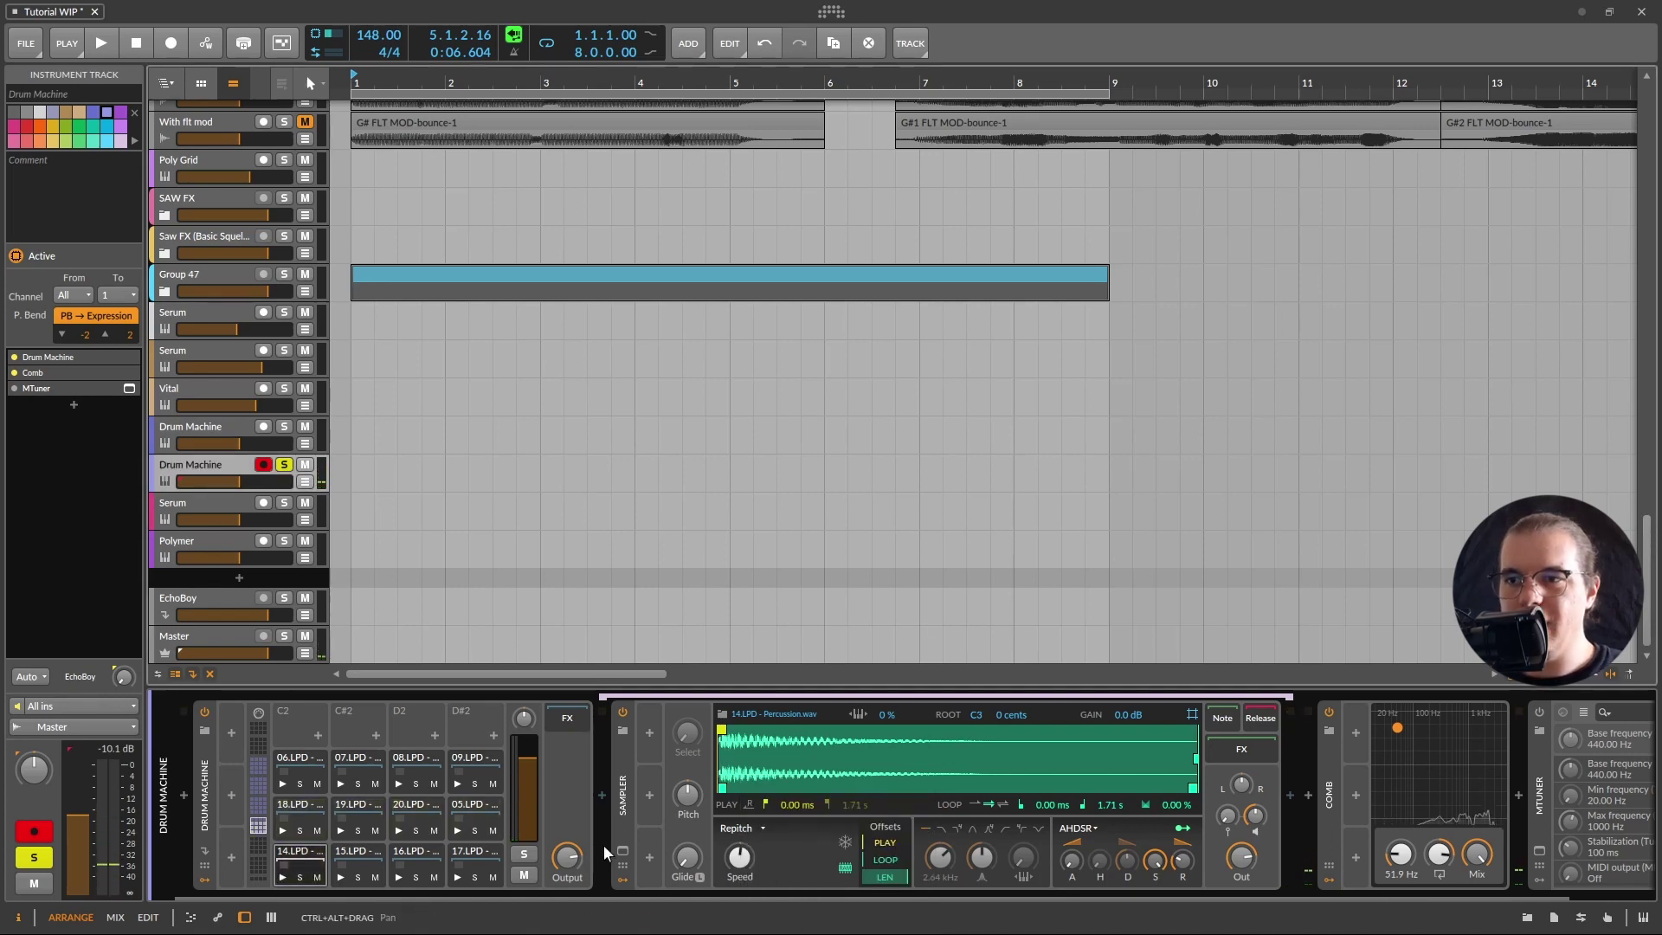
Add a Random modulator to the Drum Machine and map it to the Sampler's Speed with an amount of 3.800
{"action": "left_click", "coordinate": [230, 722]}
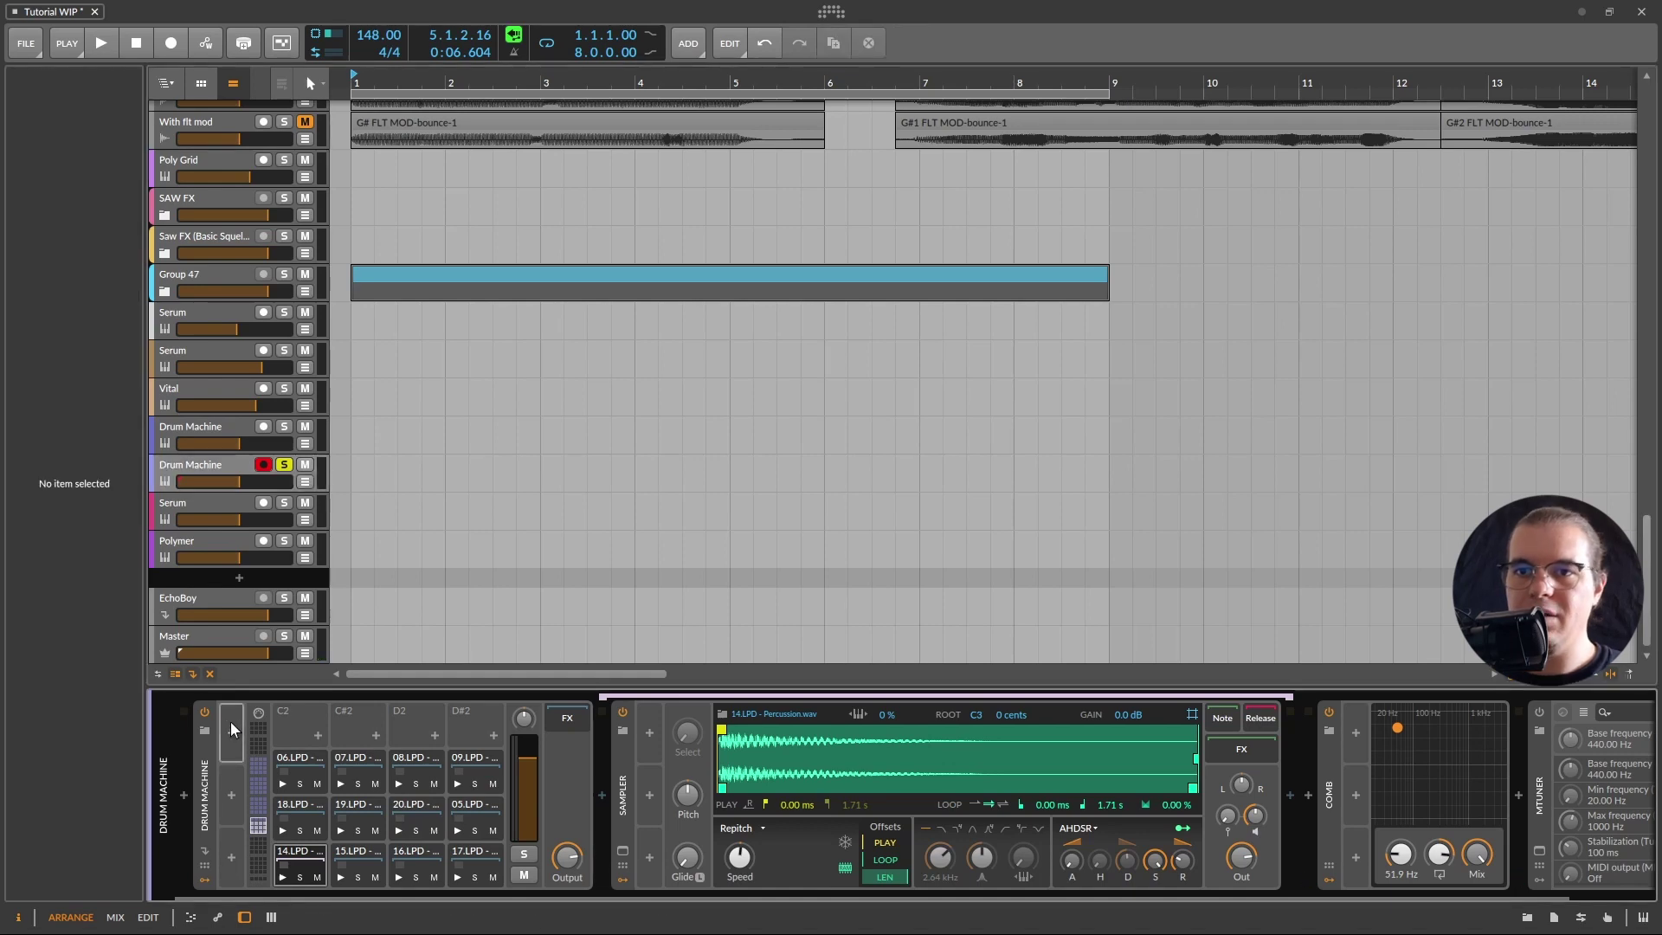
{"action": "left_click", "coordinate": [223, 735]}
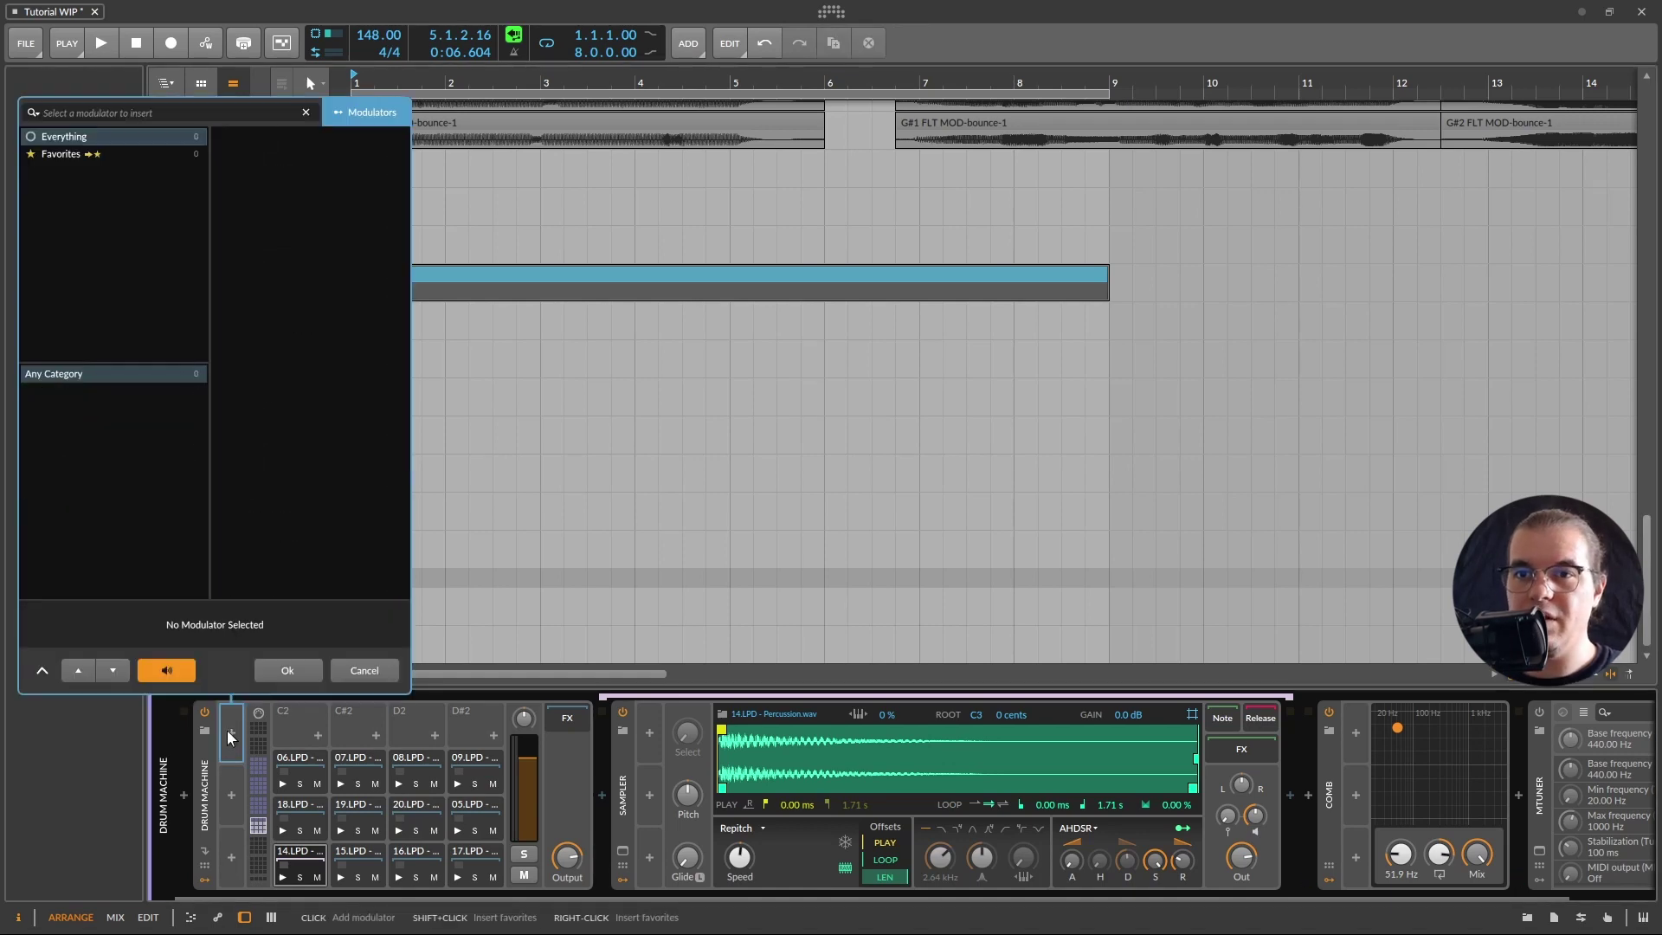
{"action": "type", "text": "rando"}
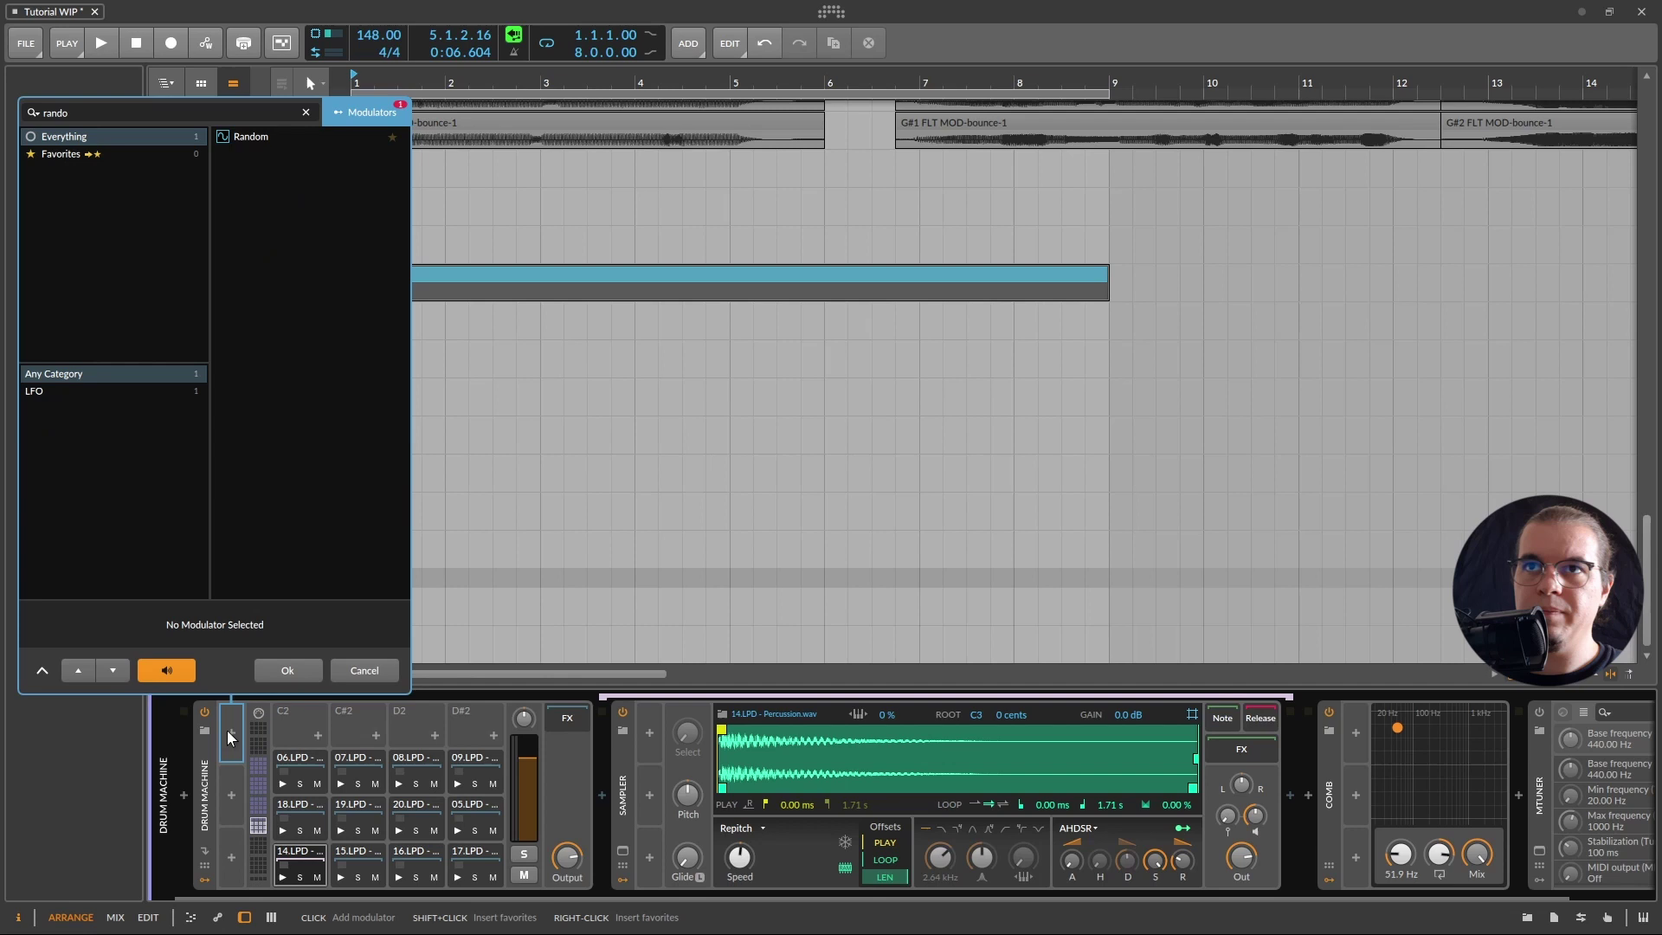
{"action": "double_click", "coordinate": [251, 137]}
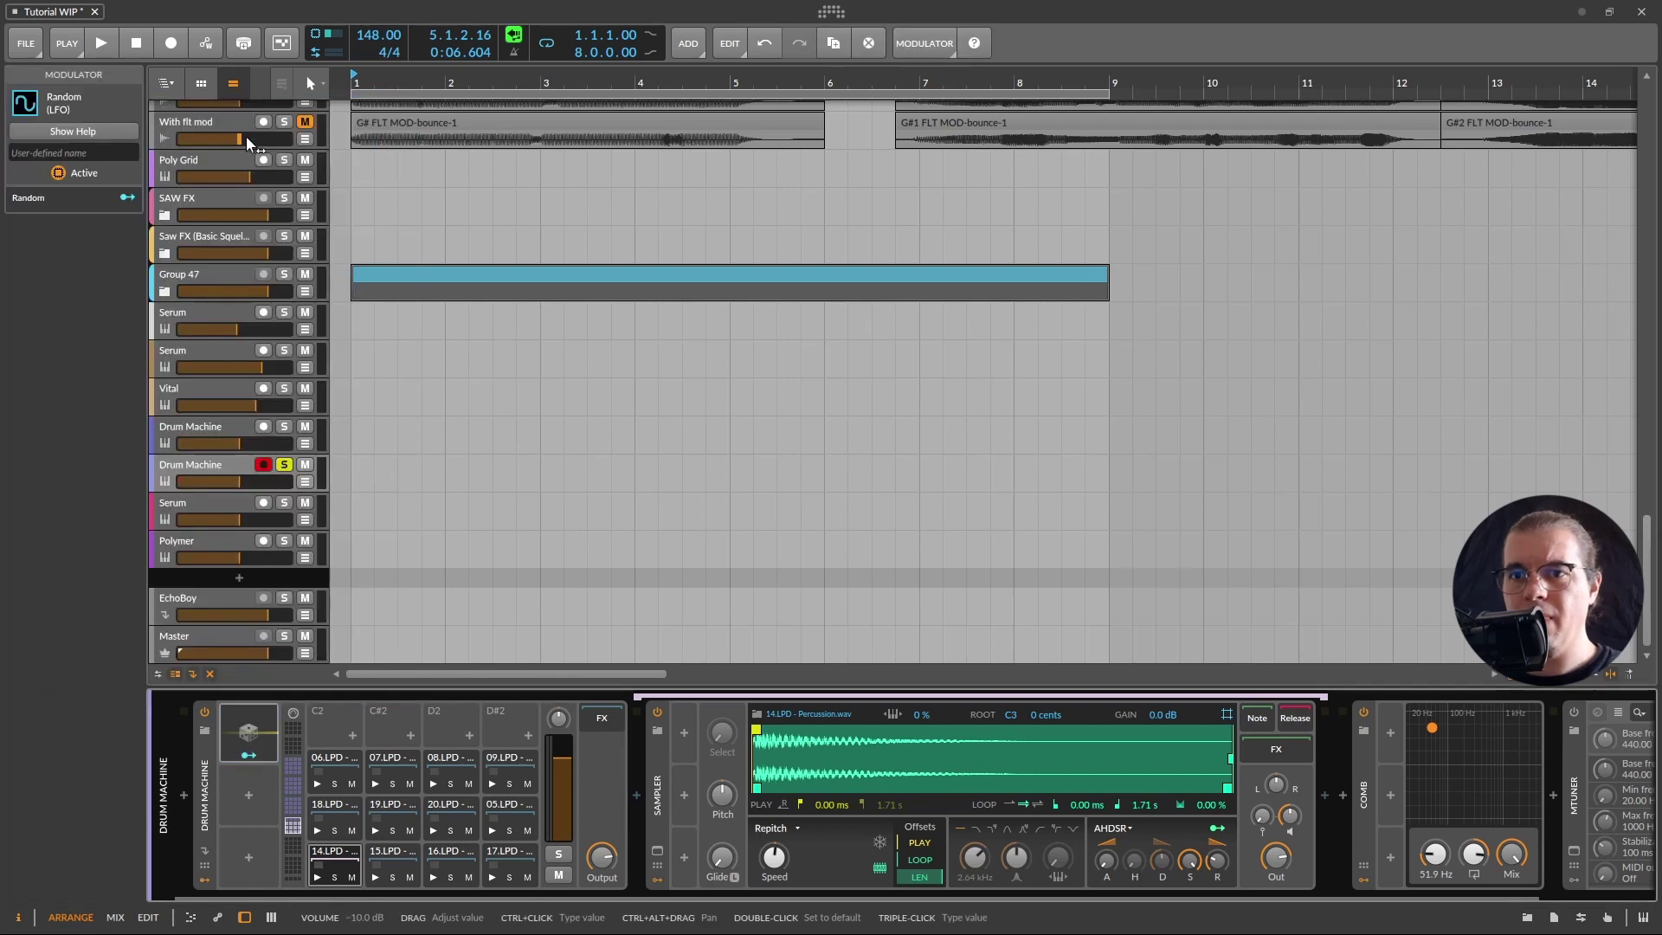
{"action": "left_click", "coordinate": [257, 756]}
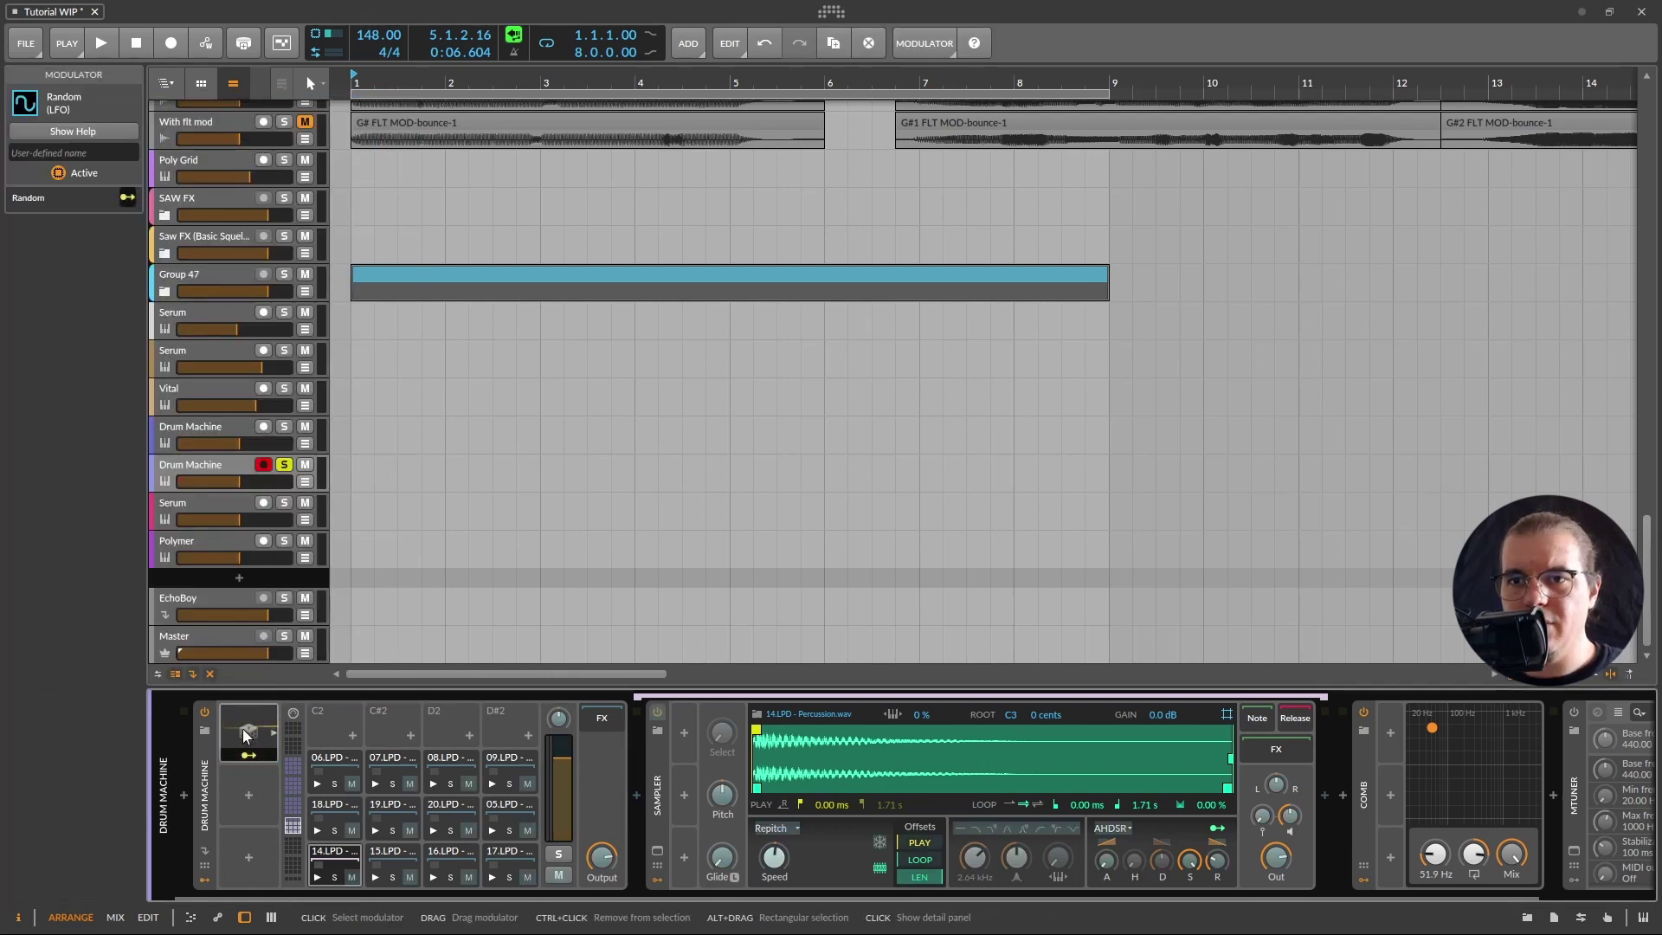
{"action": "mouse_move", "coordinate": [774, 857]}
{"action": "left_mouse_down"}
{"action": "mouse_move", "coordinate": [774, 840]}
{"action": "mouse_move", "coordinate": [774, 866]}
{"action": "left_mouse_up"}
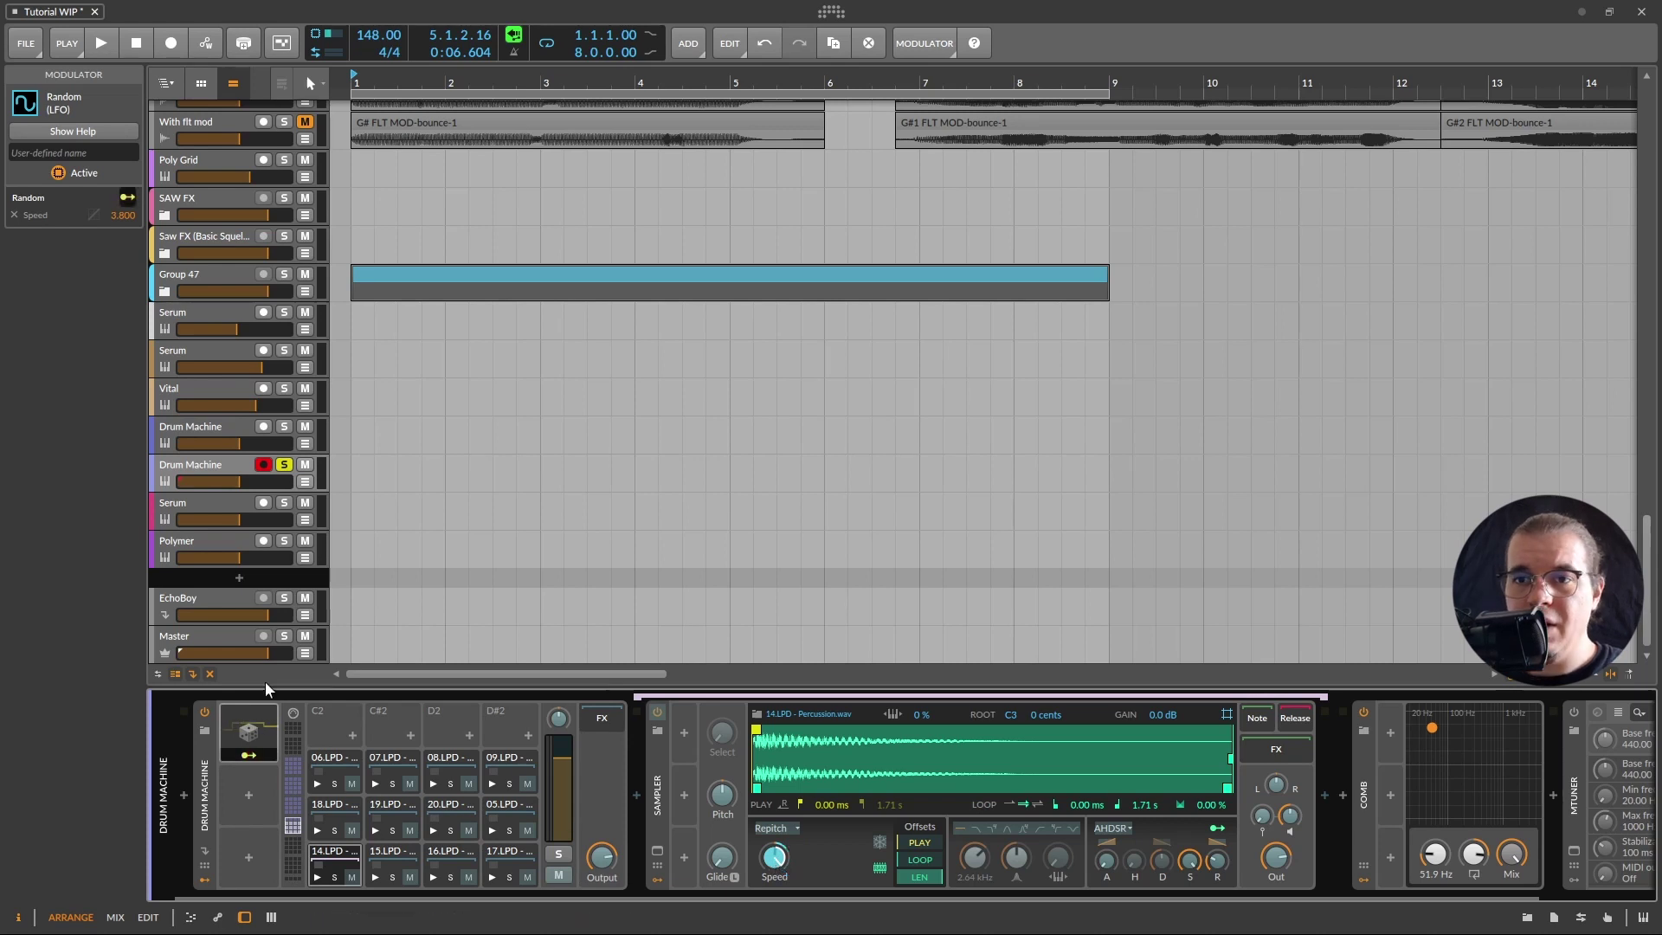
Set the Random modulator's timebase to 8th note and copy the Speed modulation to all 11 Drum Machine layers
{"action": "left_click", "coordinate": [261, 738]}
{"action": "left_click", "coordinate": [381, 737]}
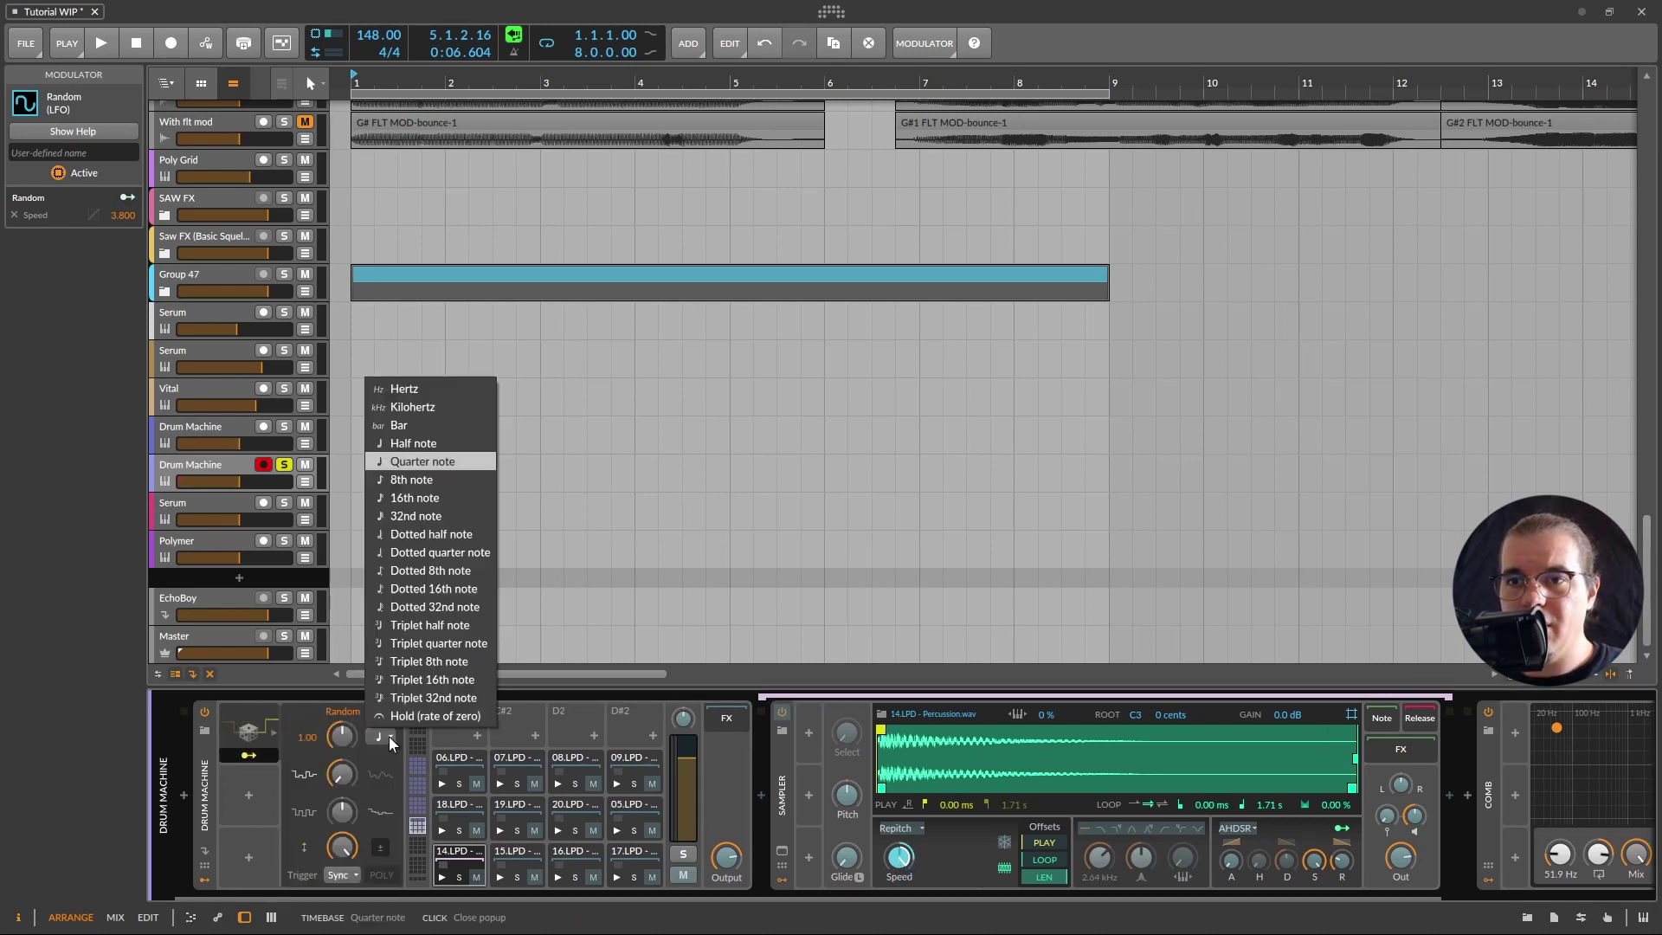
{"action": "left_click", "coordinate": [497, 483]}
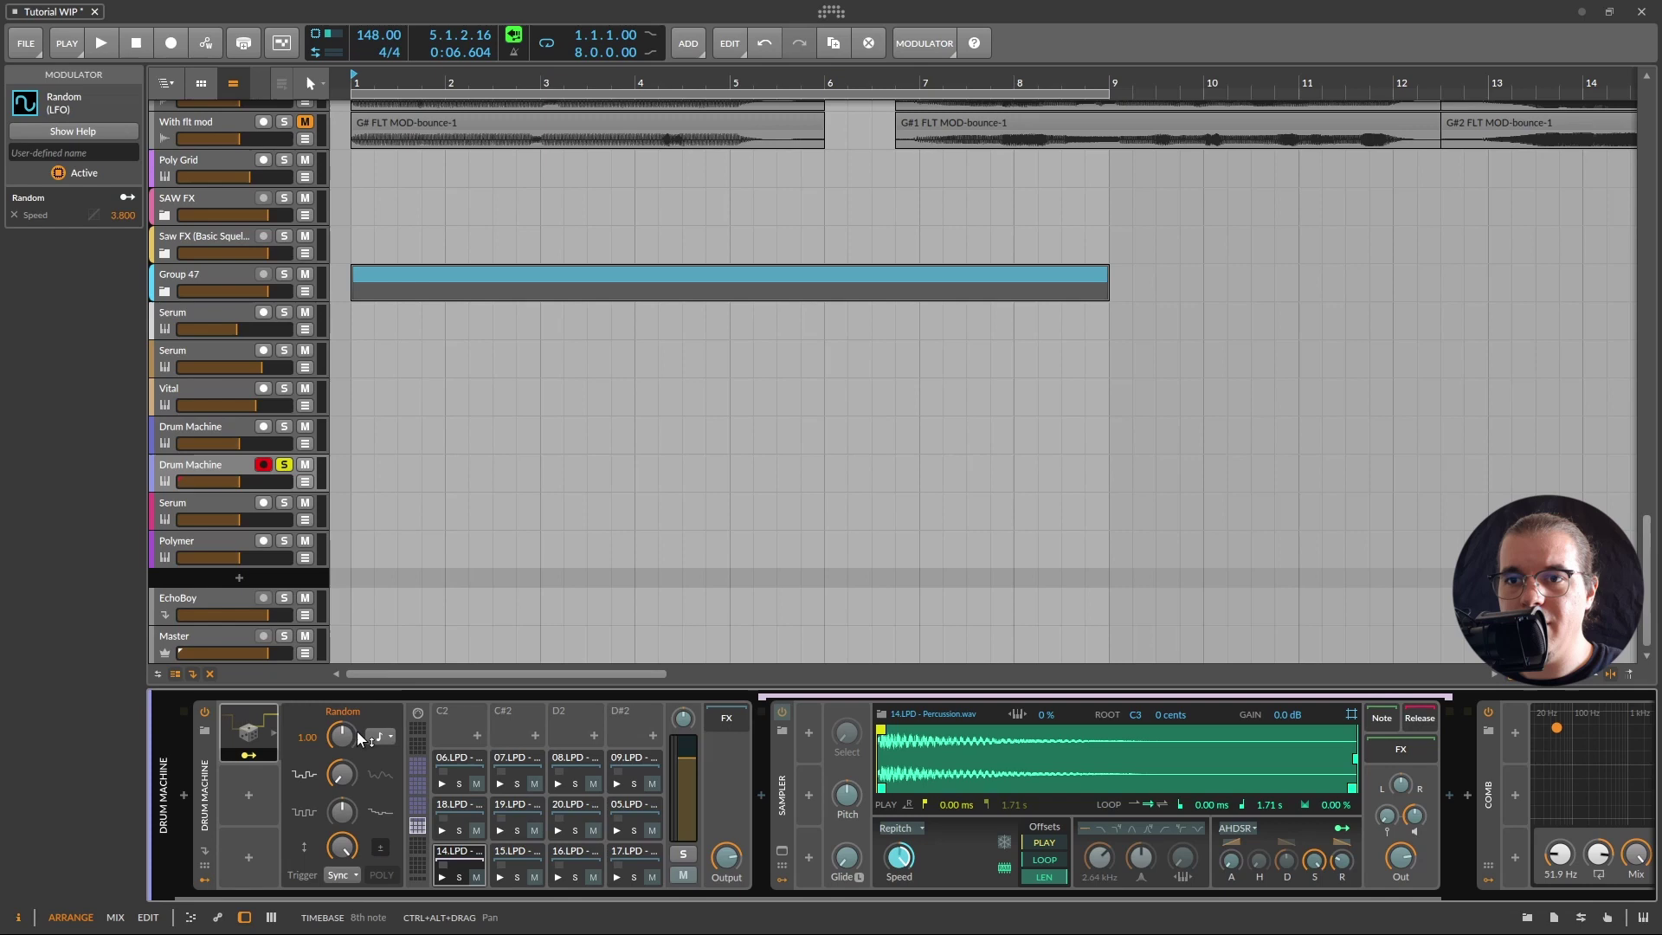
{"action": "right_click", "coordinate": [900, 859]}
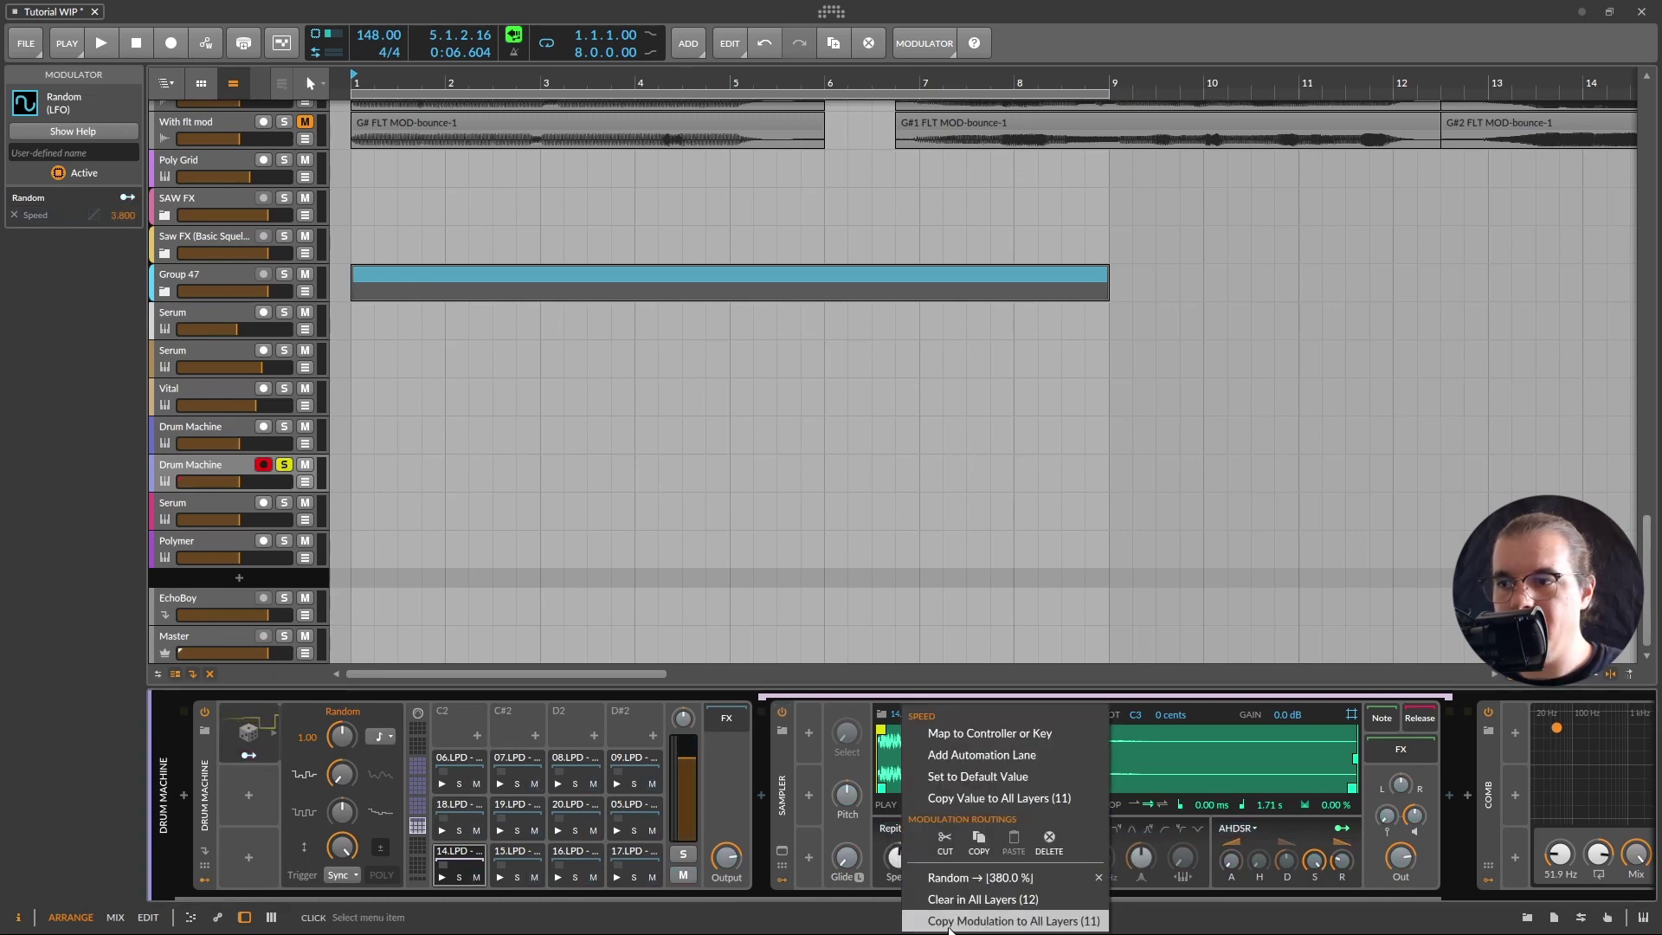
{"action": "left_click", "coordinate": [1082, 922]}
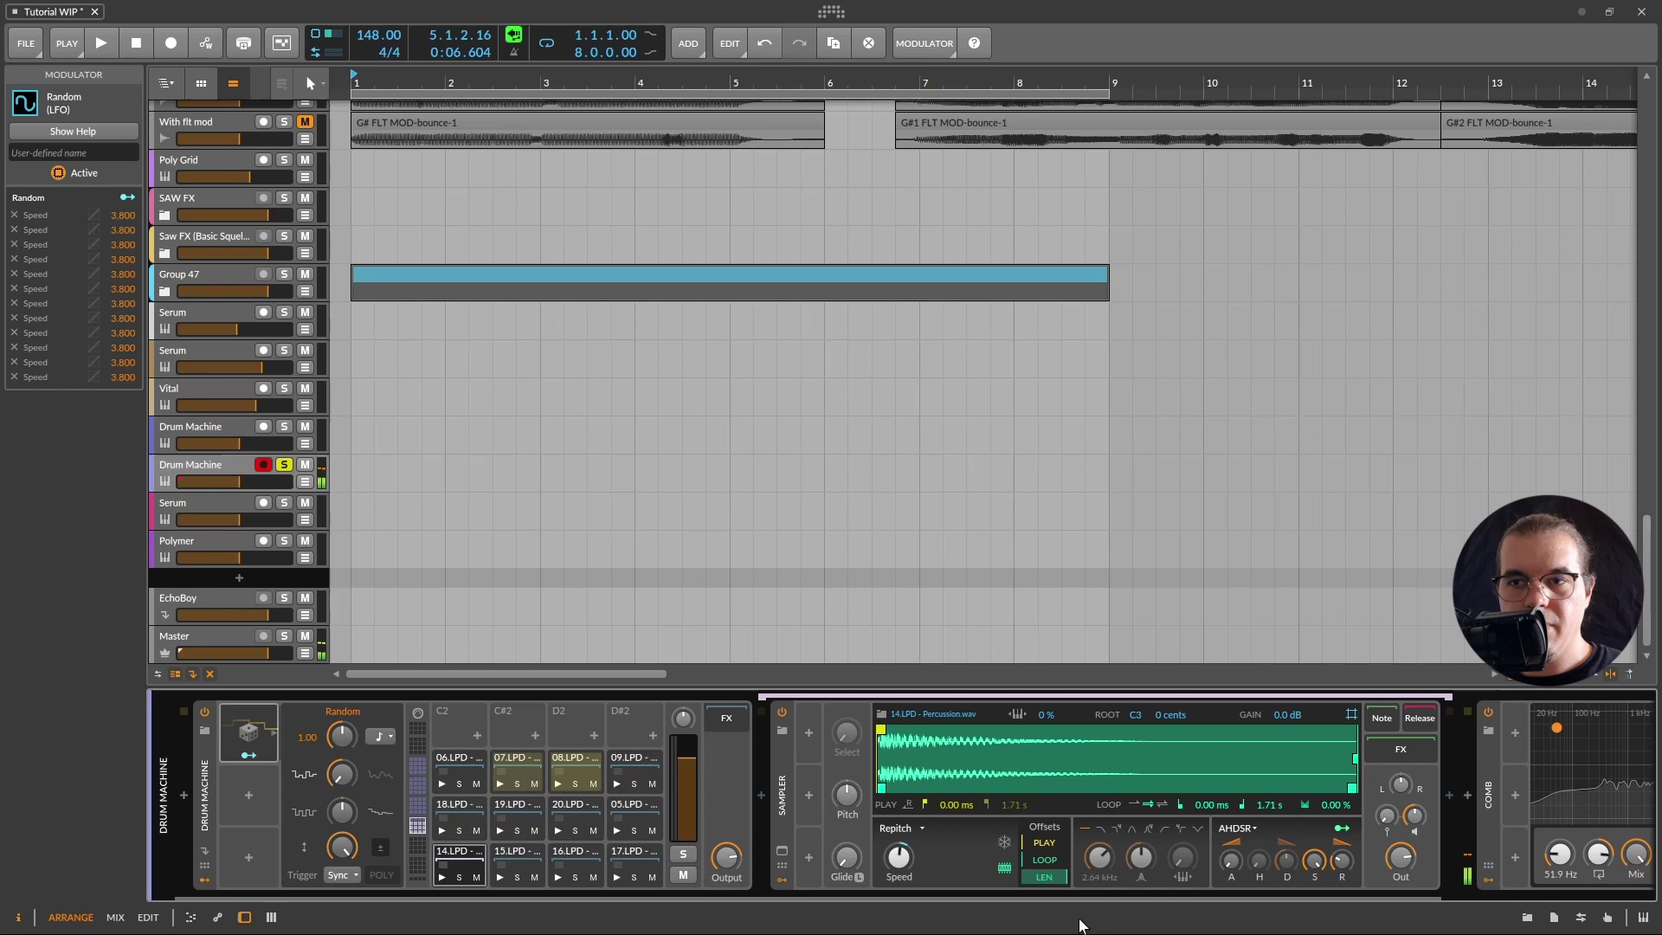
Insert an Arpeggiator in front of the Drum Machine and reduce its pattern to 1 step
{"action": "left_click", "coordinate": [181, 796]}
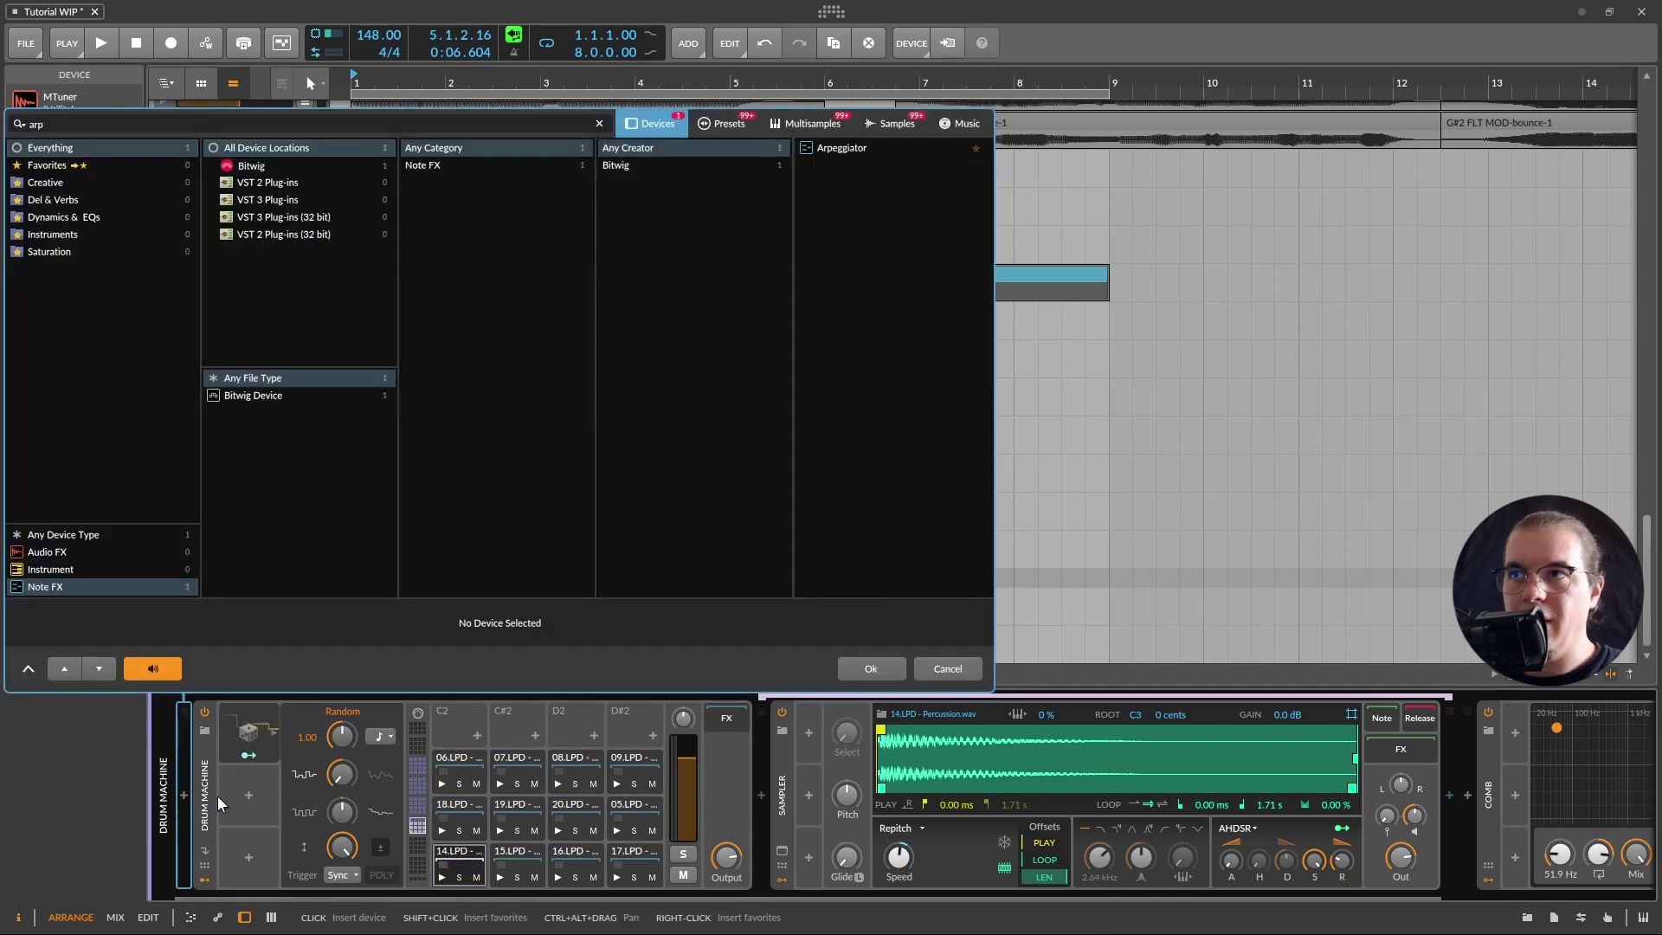
{"action": "double_click", "coordinate": [841, 148]}
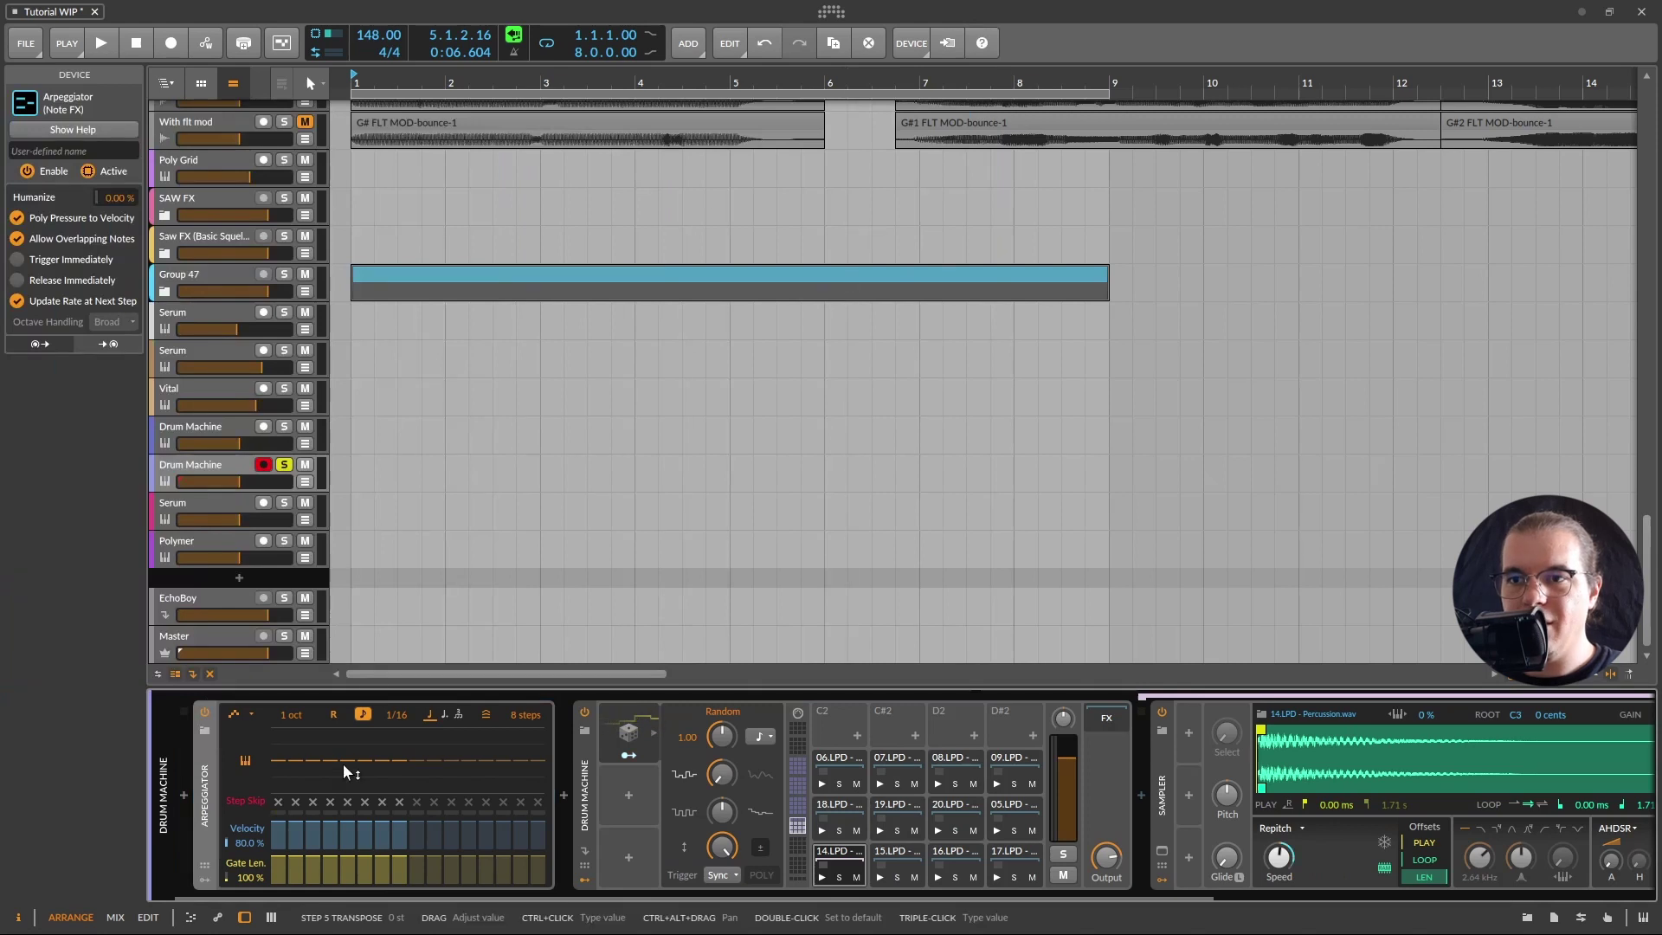
{"action": "left_click_drag", "start_coordinate": [525, 714], "coordinate": [525, 779]}
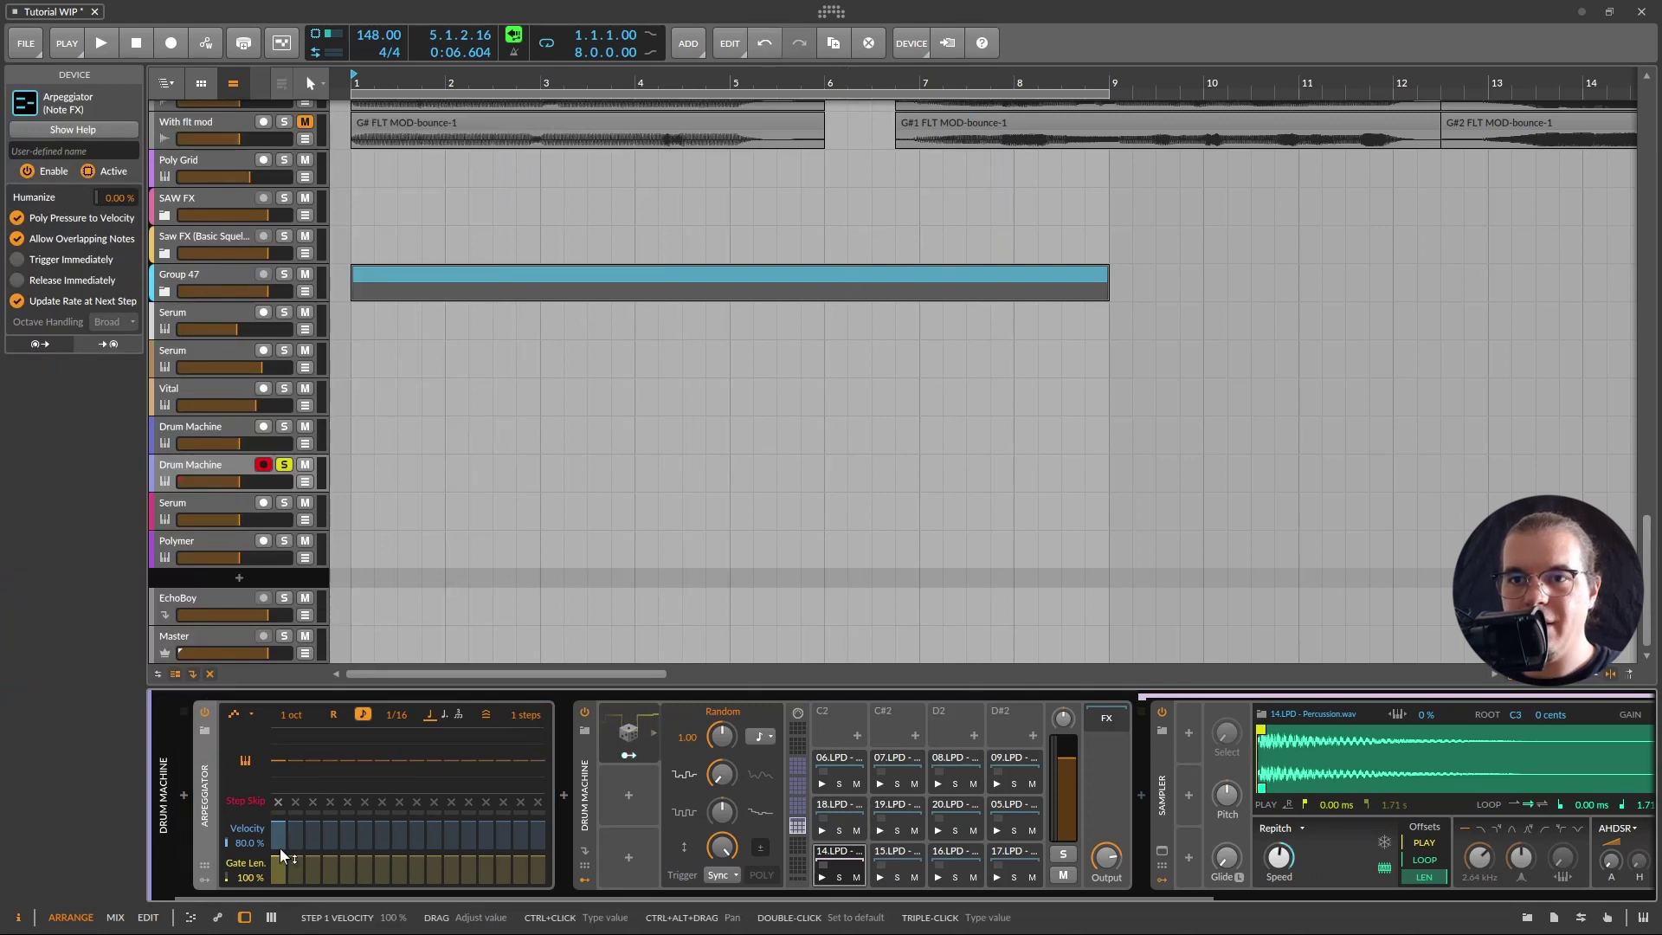
Show the Arpeggiator's modulator slots and add a Random modulator to it
{"action": "left_click", "coordinate": [207, 880]}
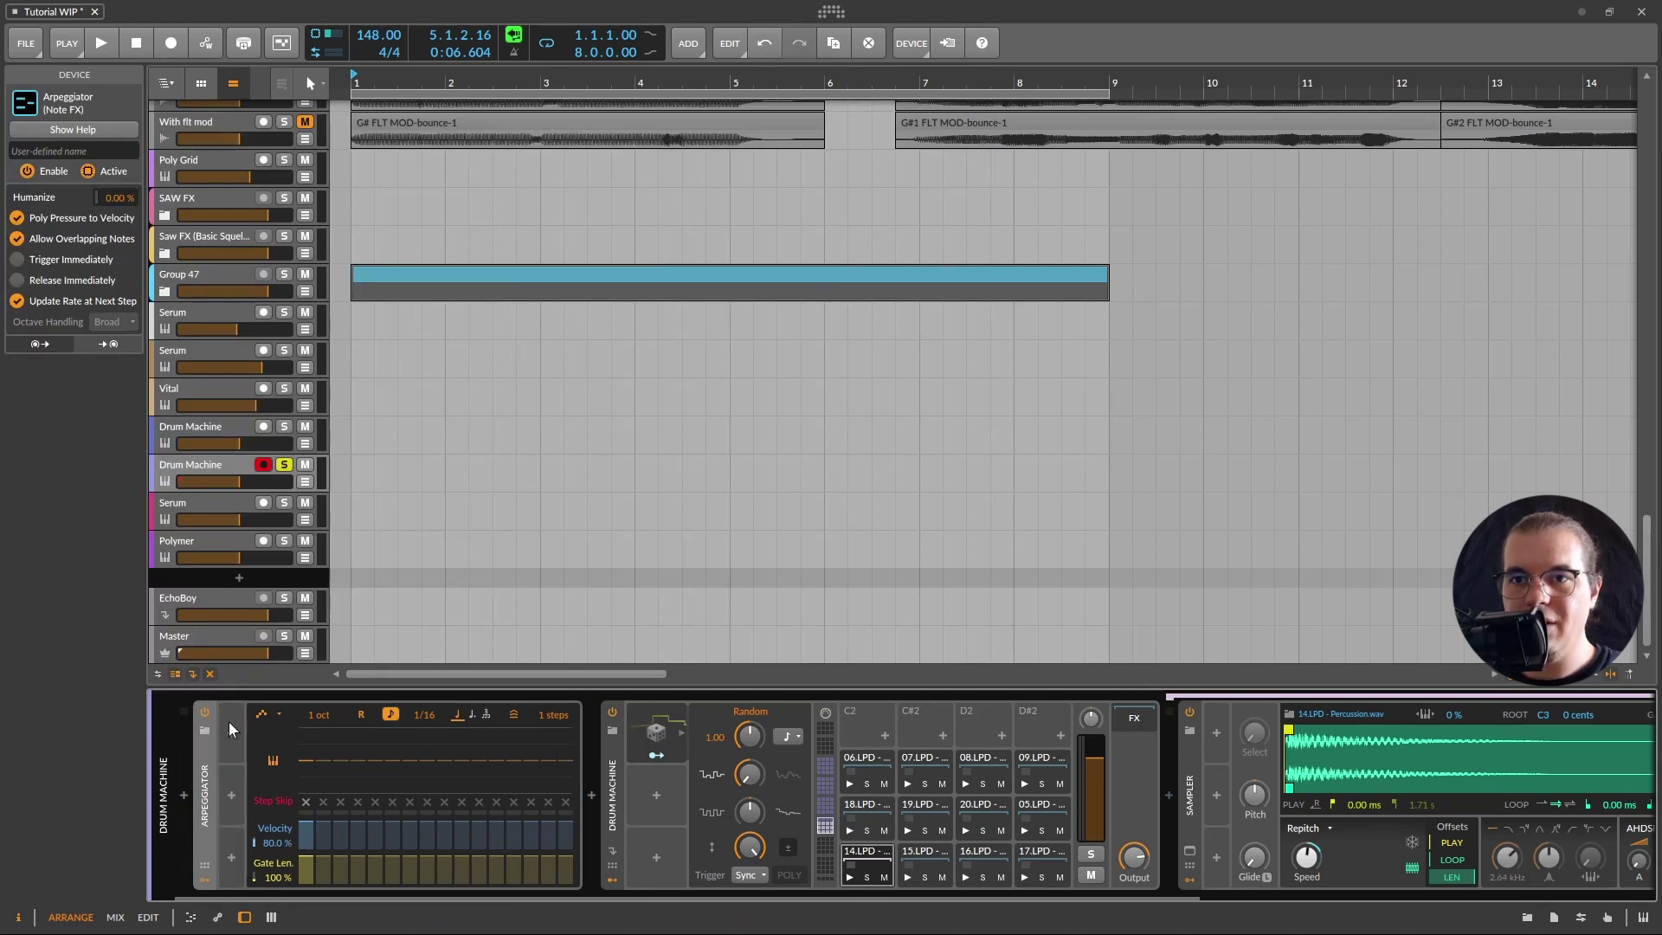
{"action": "left_click", "coordinate": [234, 736]}
{"action": "type", "text": "rando"}
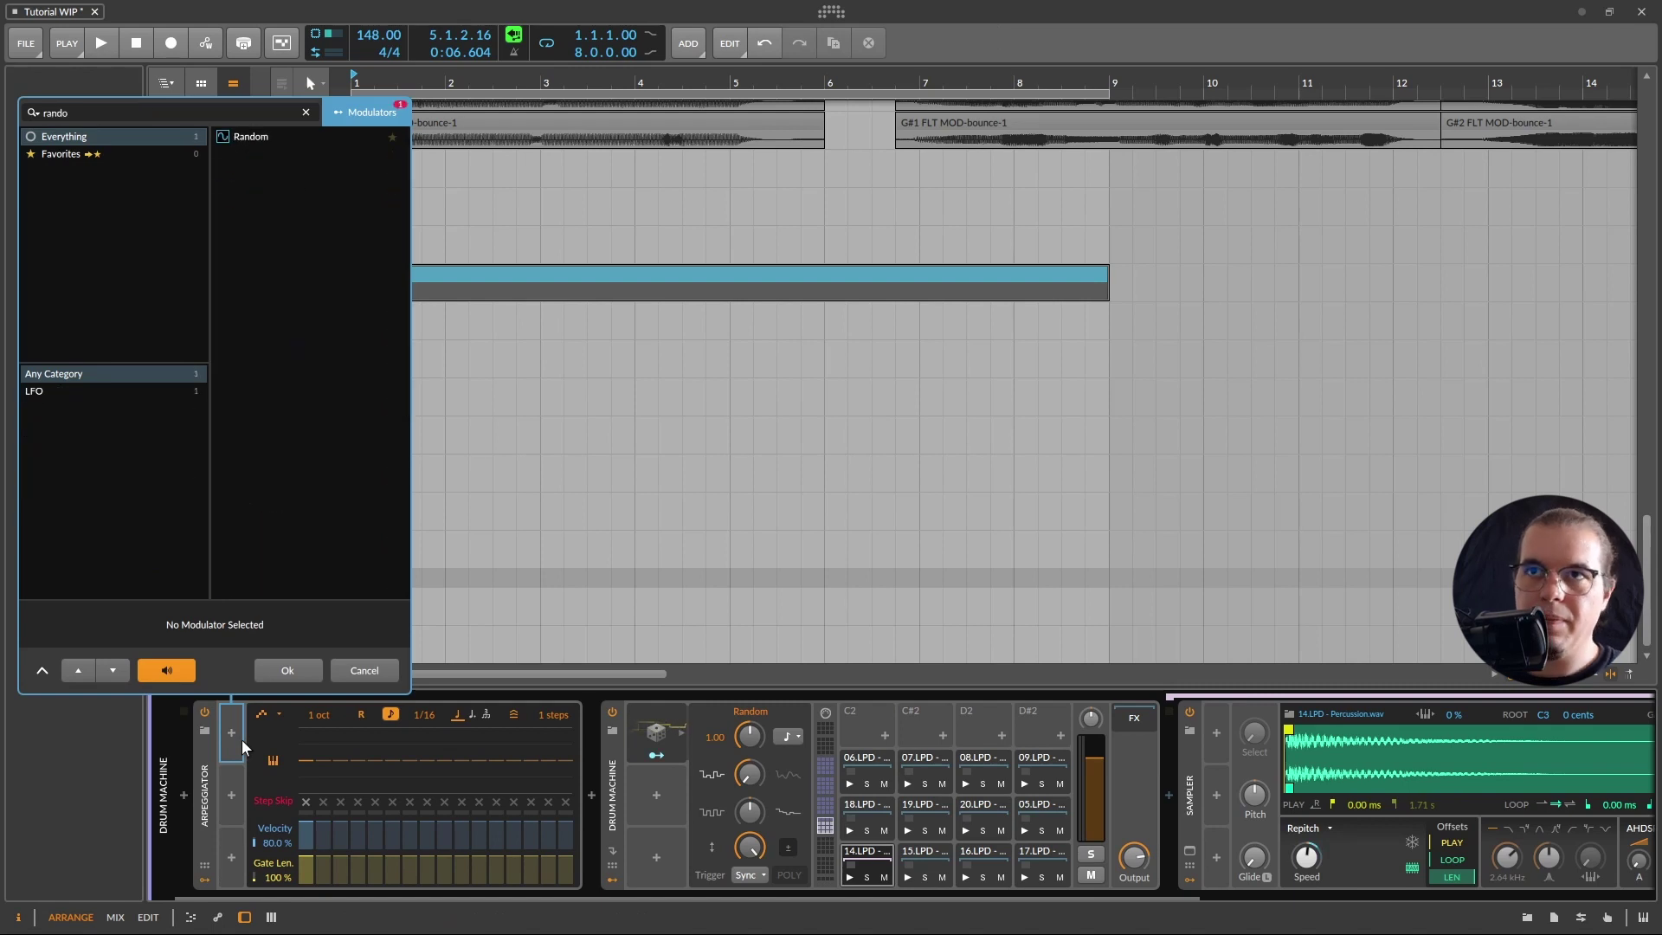
{"action": "double_click", "coordinate": [247, 137]}
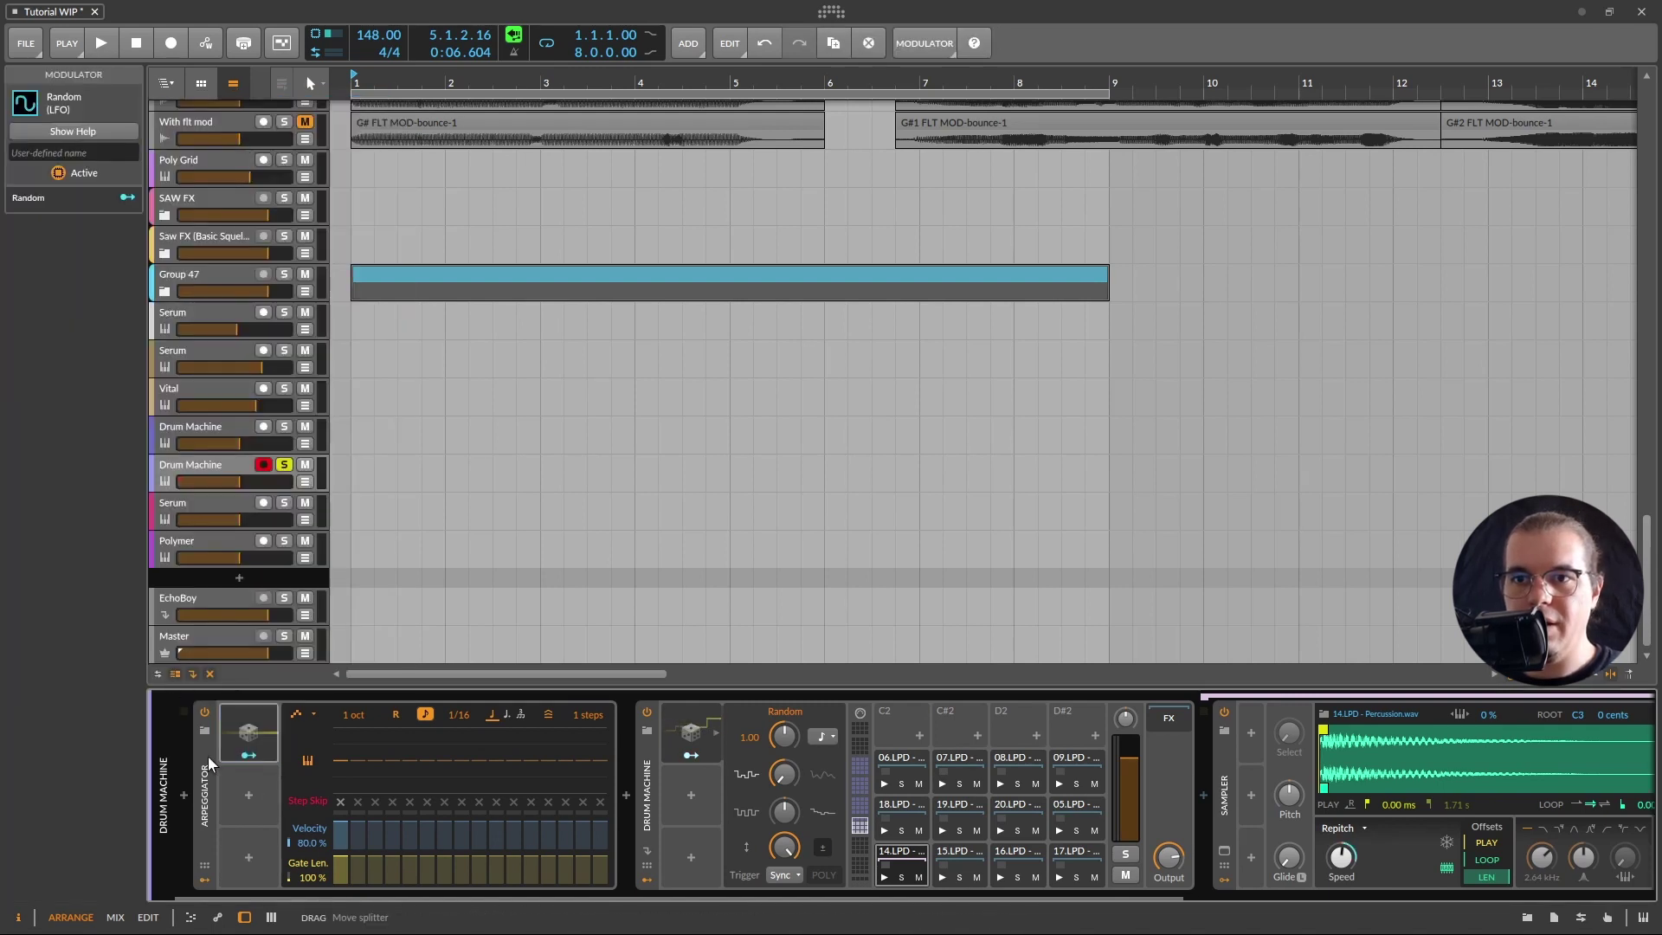
Map Random to the Arpeggiator's first step pitch with an amount of 11 and set Random's timebase to 16th note
{"action": "mouse_move", "coordinate": [352, 761]}
{"action": "left_mouse_down"}
{"action": "mouse_move", "coordinate": [351, 744]}
{"action": "mouse_move", "coordinate": [342, 761]}
{"action": "left_mouse_up"}
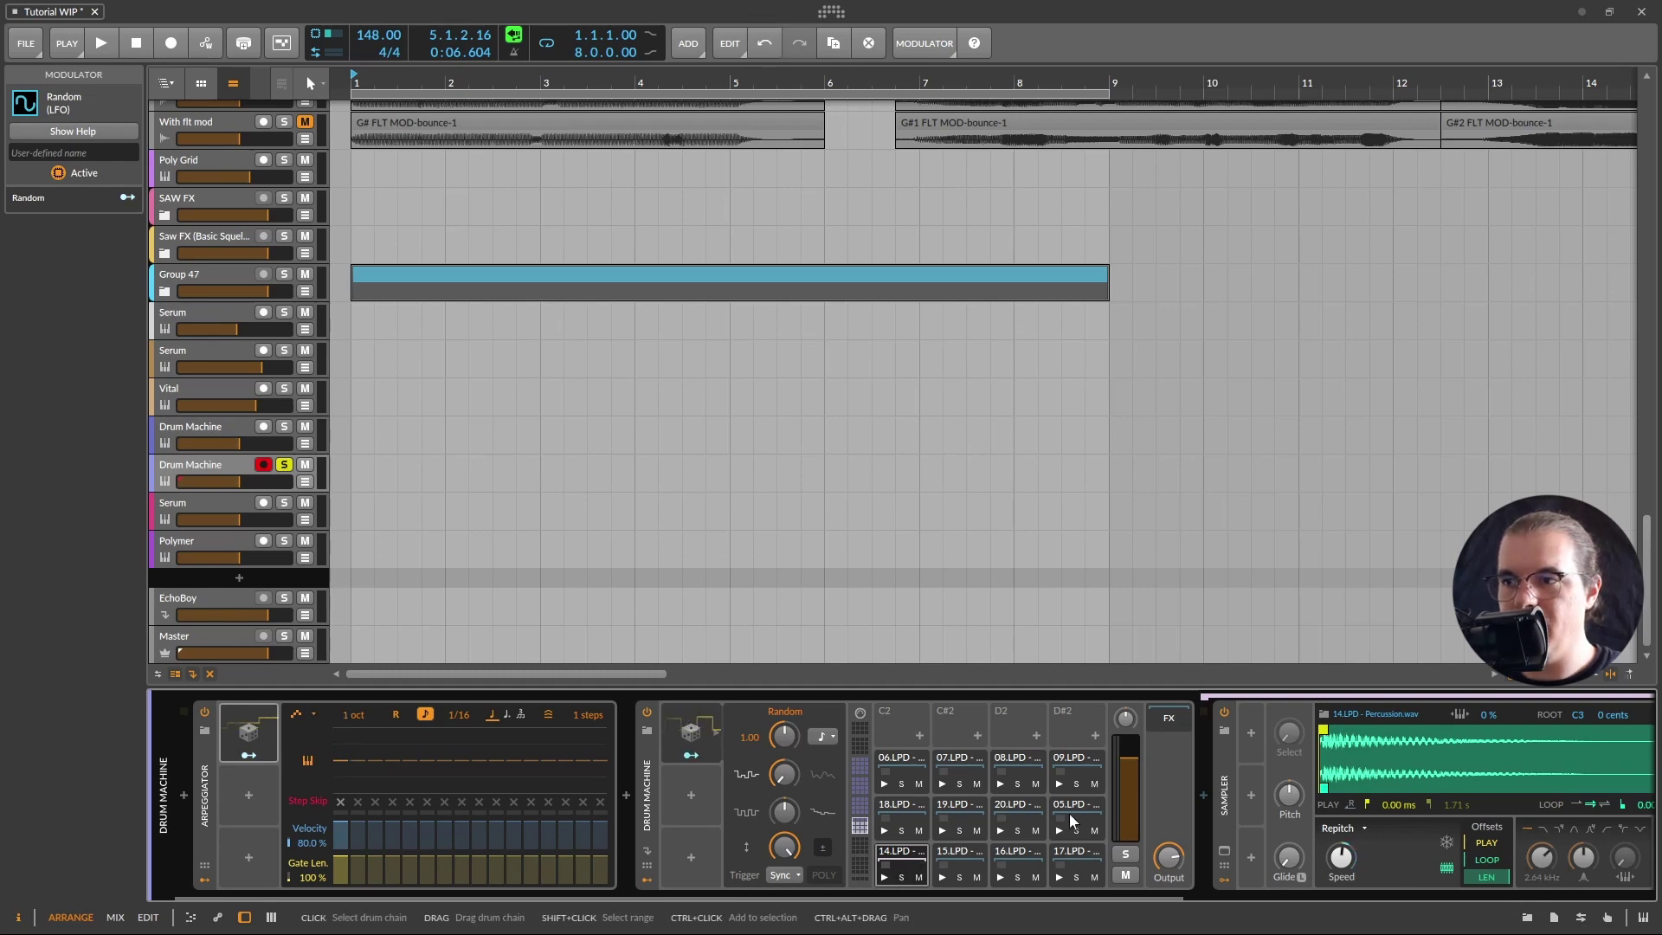
{"action": "left_click", "coordinate": [254, 757]}
{"action": "left_click_drag", "start_coordinate": [341, 760], "coordinate": [341, 743]}
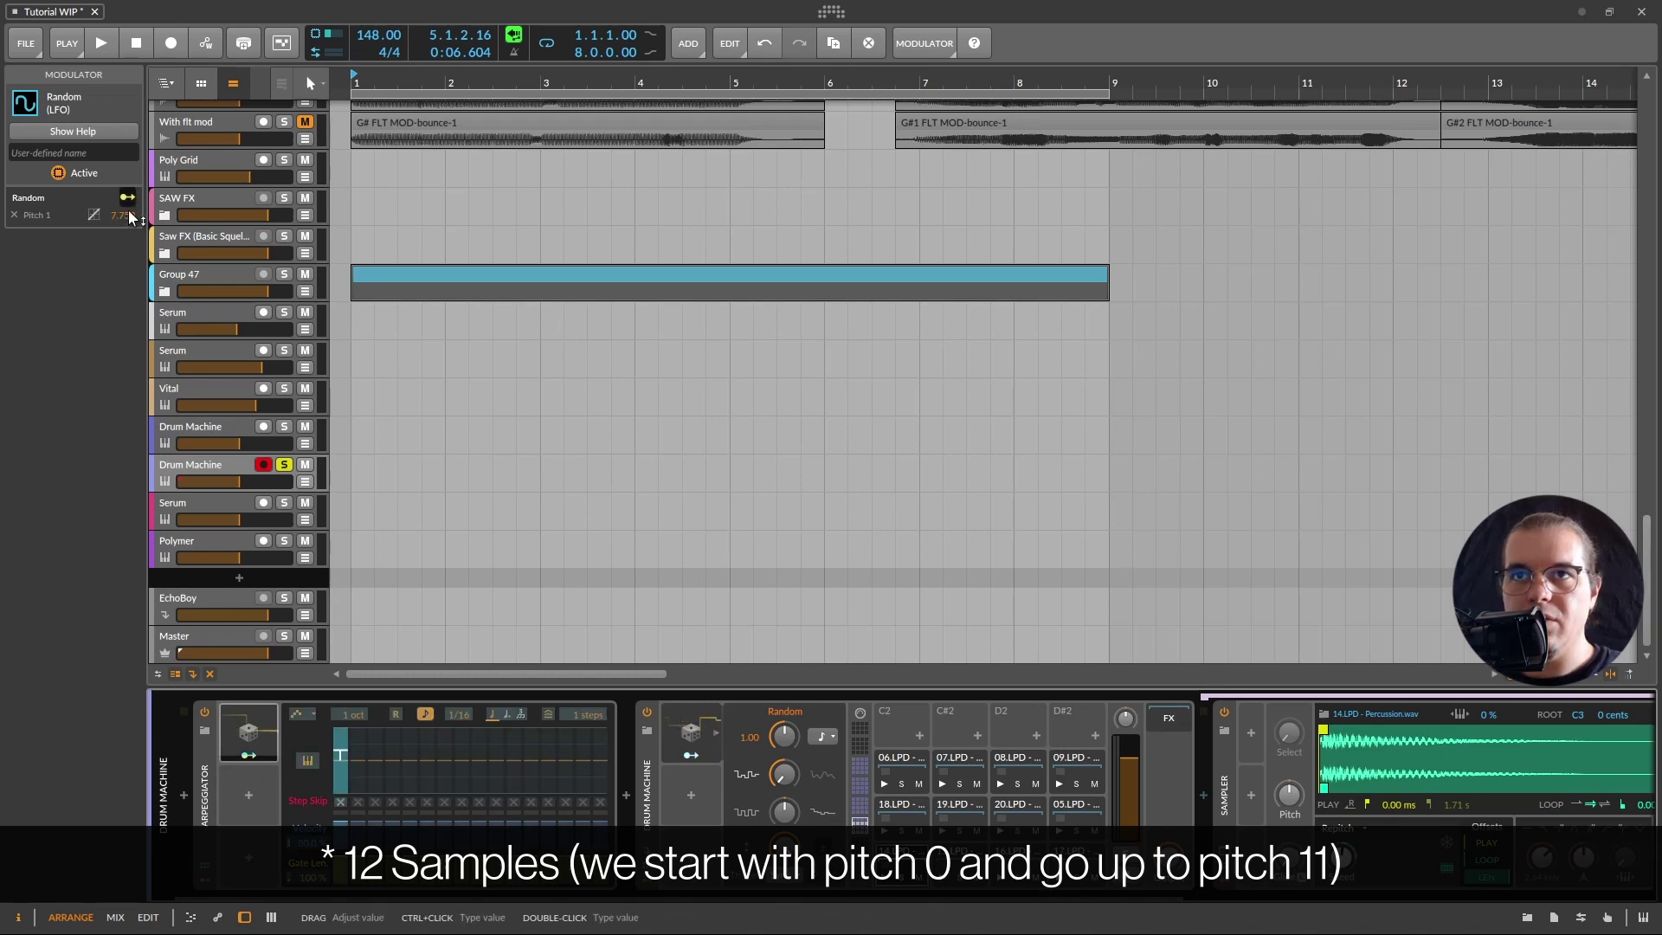
{"action": "double_click", "coordinate": [122, 215]}
{"action": "type", "text": "11"}
{"action": "key", "text": "Return"}
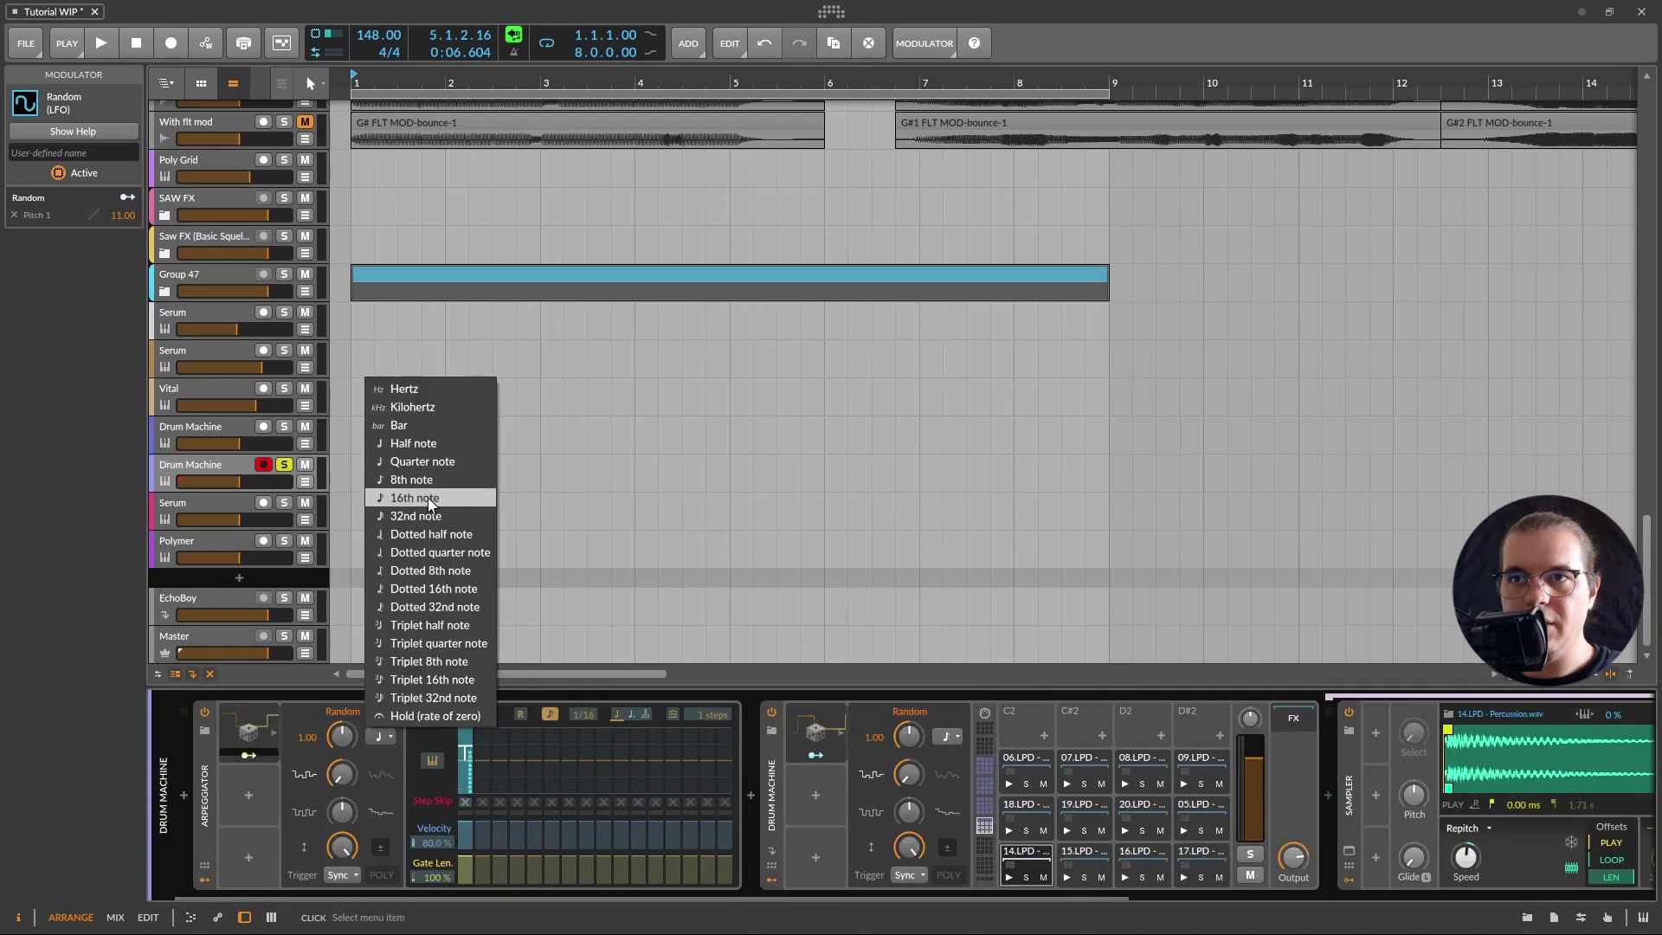
{"action": "left_click", "coordinate": [442, 499]}
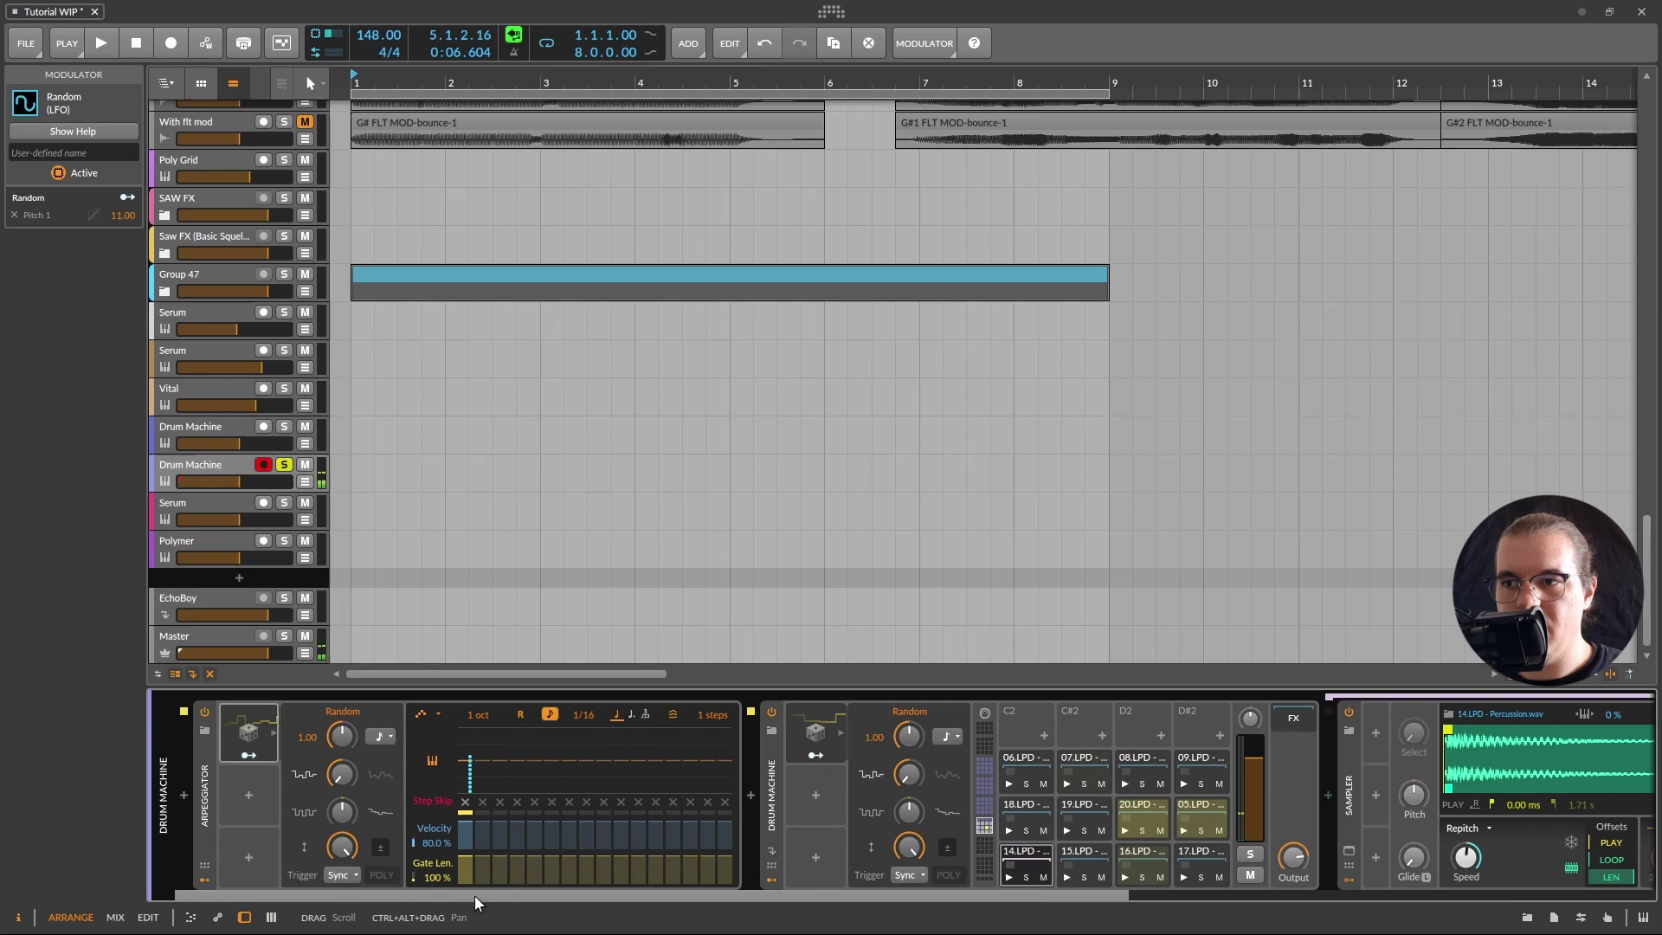
Adjust the Comb filter's feedback slightly while auditioning the arpeggiated drum samples
{"action": "left_click_drag", "start_coordinate": [474, 896], "coordinate": [846, 901]}
{"action": "left_click_drag", "start_coordinate": [1291, 898], "coordinate": [1452, 898]}
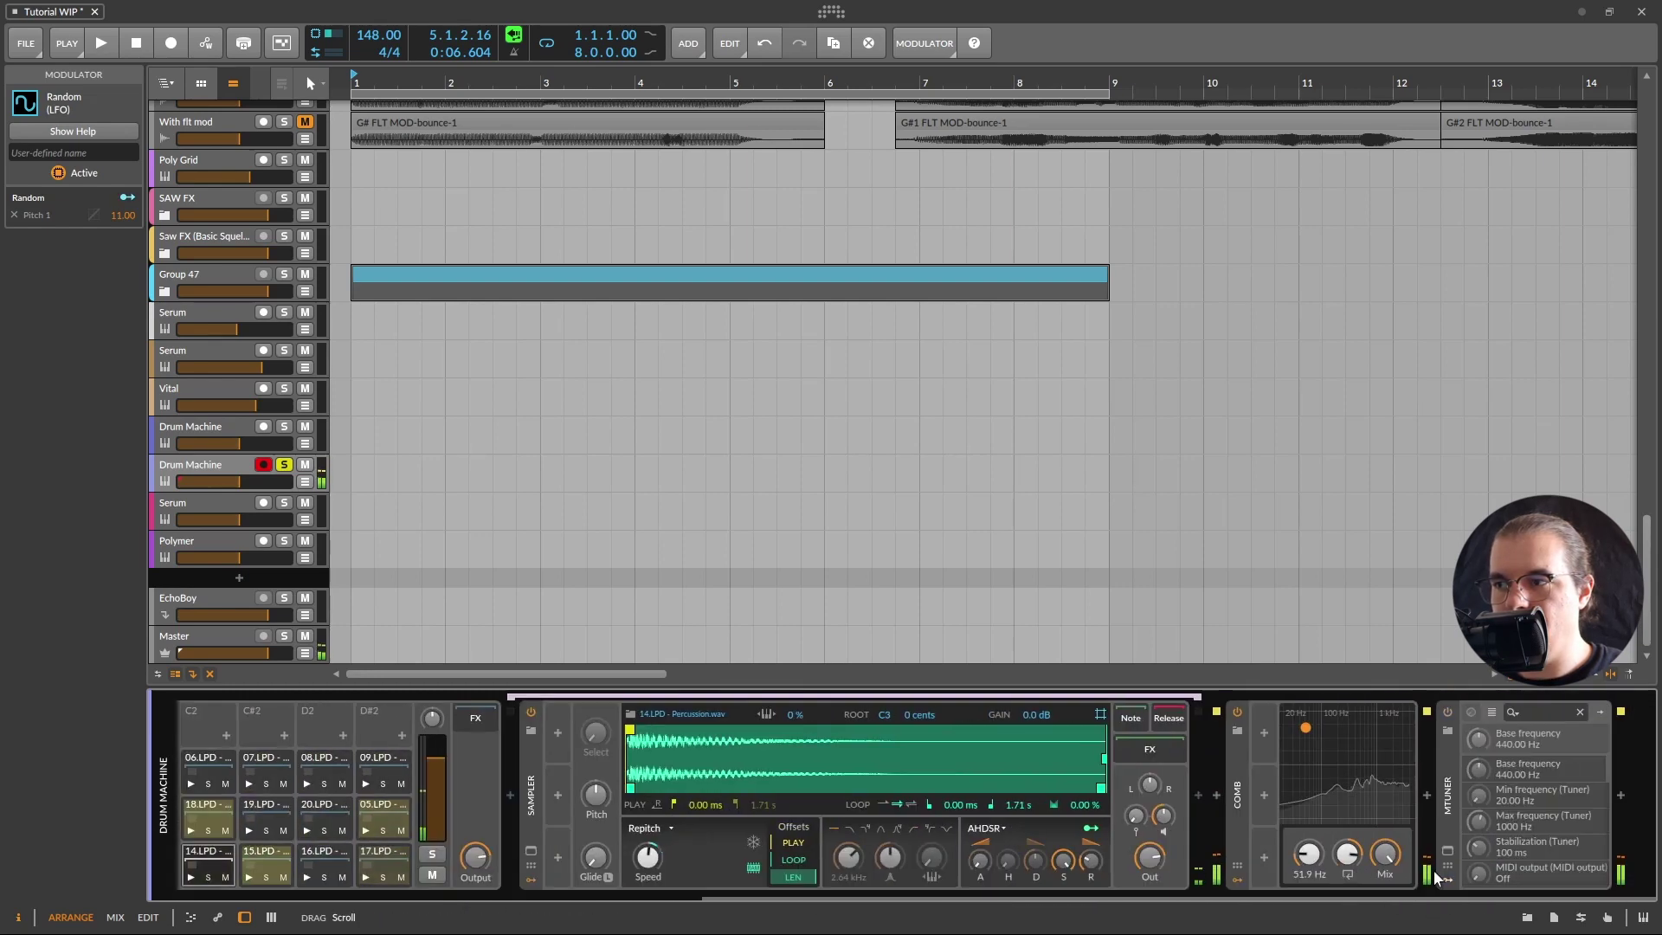
{"action": "mouse_move", "coordinate": [1347, 854]}
{"action": "left_mouse_down"}
{"action": "mouse_move", "coordinate": [1347, 833]}
{"action": "mouse_move", "coordinate": [1347, 856]}
{"action": "left_mouse_up"}
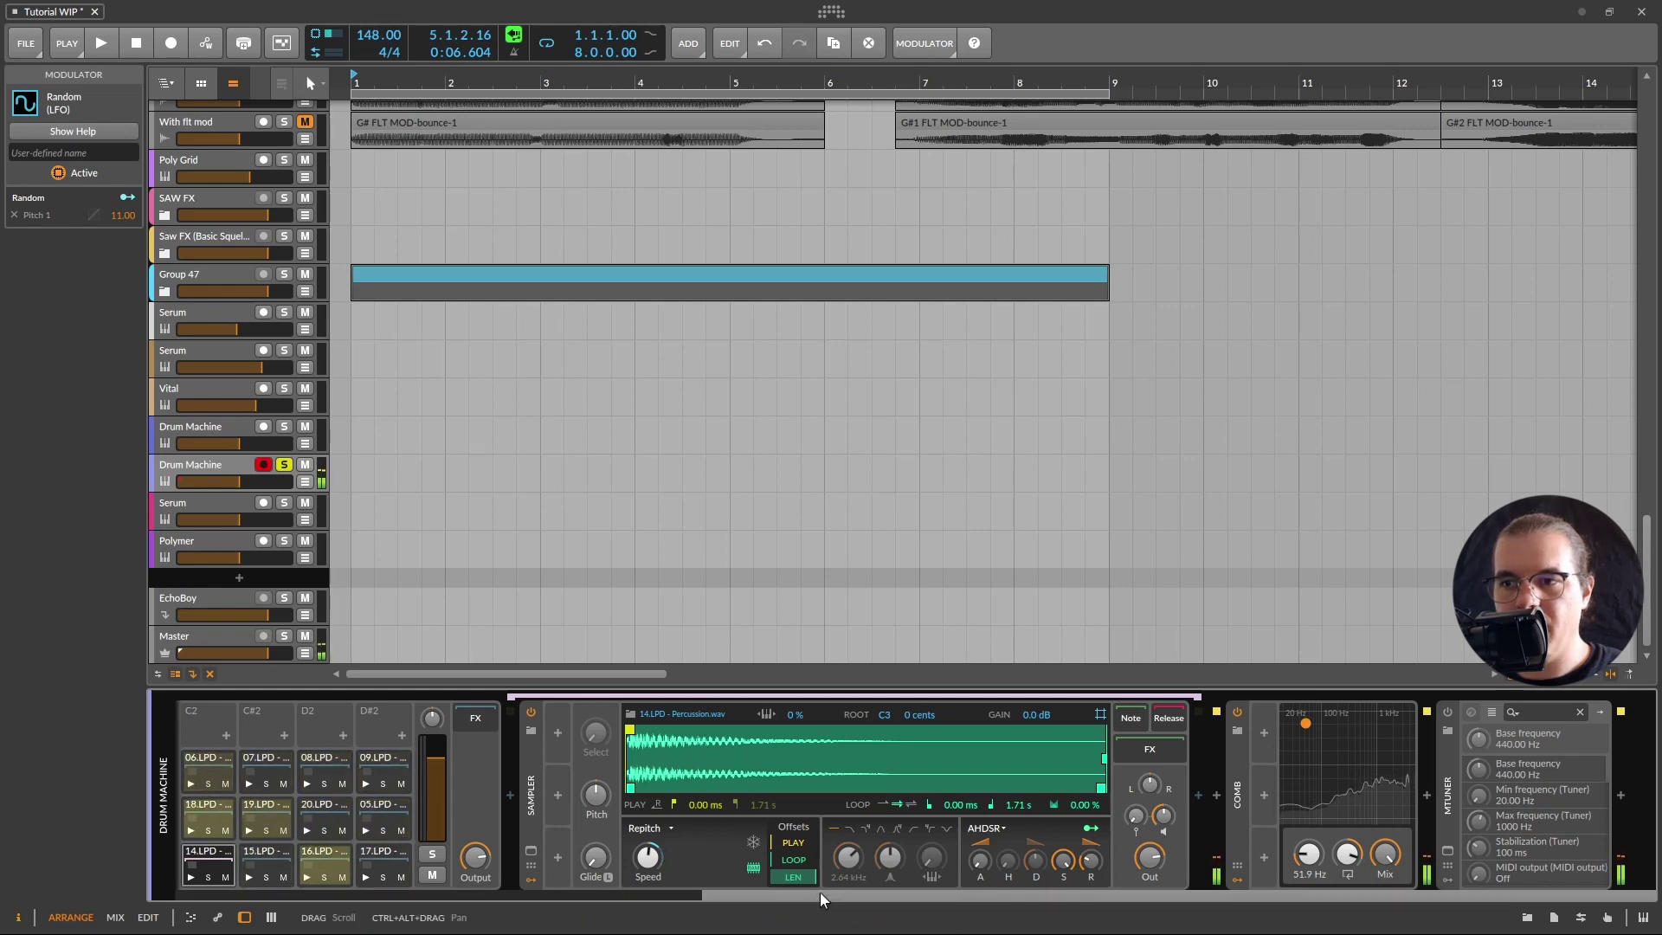
Collapse the Arpeggiator and Drum Machine devices to make room in the device chain
{"action": "left_click_drag", "start_coordinate": [820, 893], "coordinate": [504, 891]}
{"action": "left_click", "coordinate": [209, 829]}
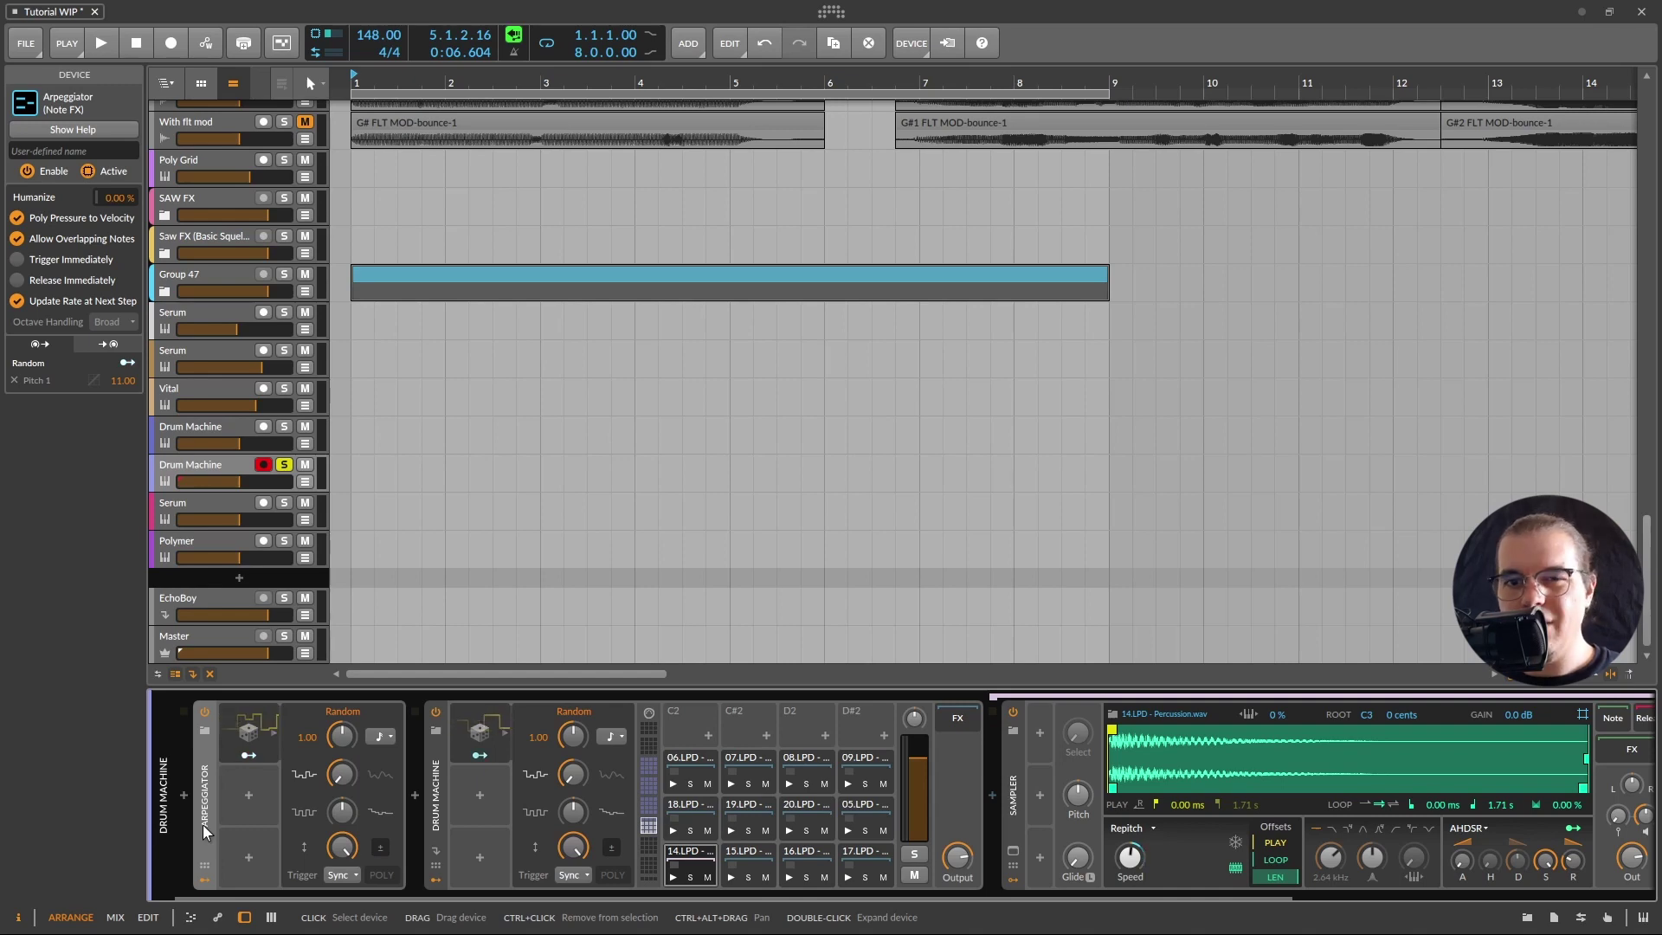
{"action": "double_click", "coordinate": [438, 823]}
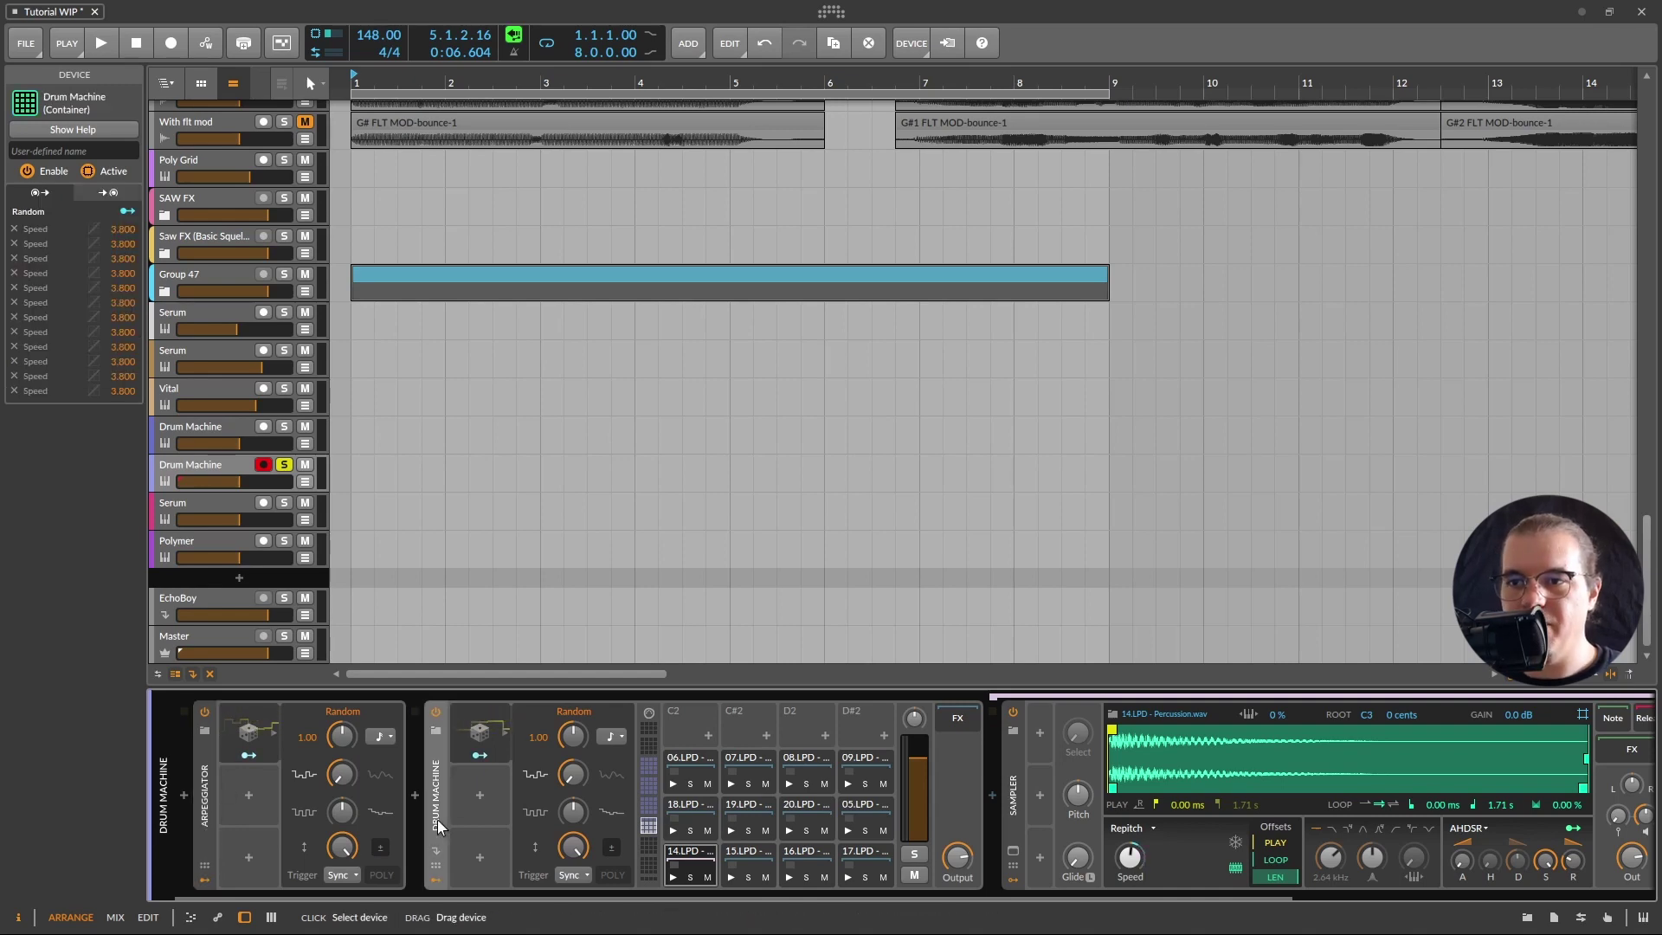
Insert a Filter before the Comb, set it to 4-pole band-pass with about 65 % resonance, and raise its cutoff frequency
{"action": "left_click", "coordinate": [646, 797]}
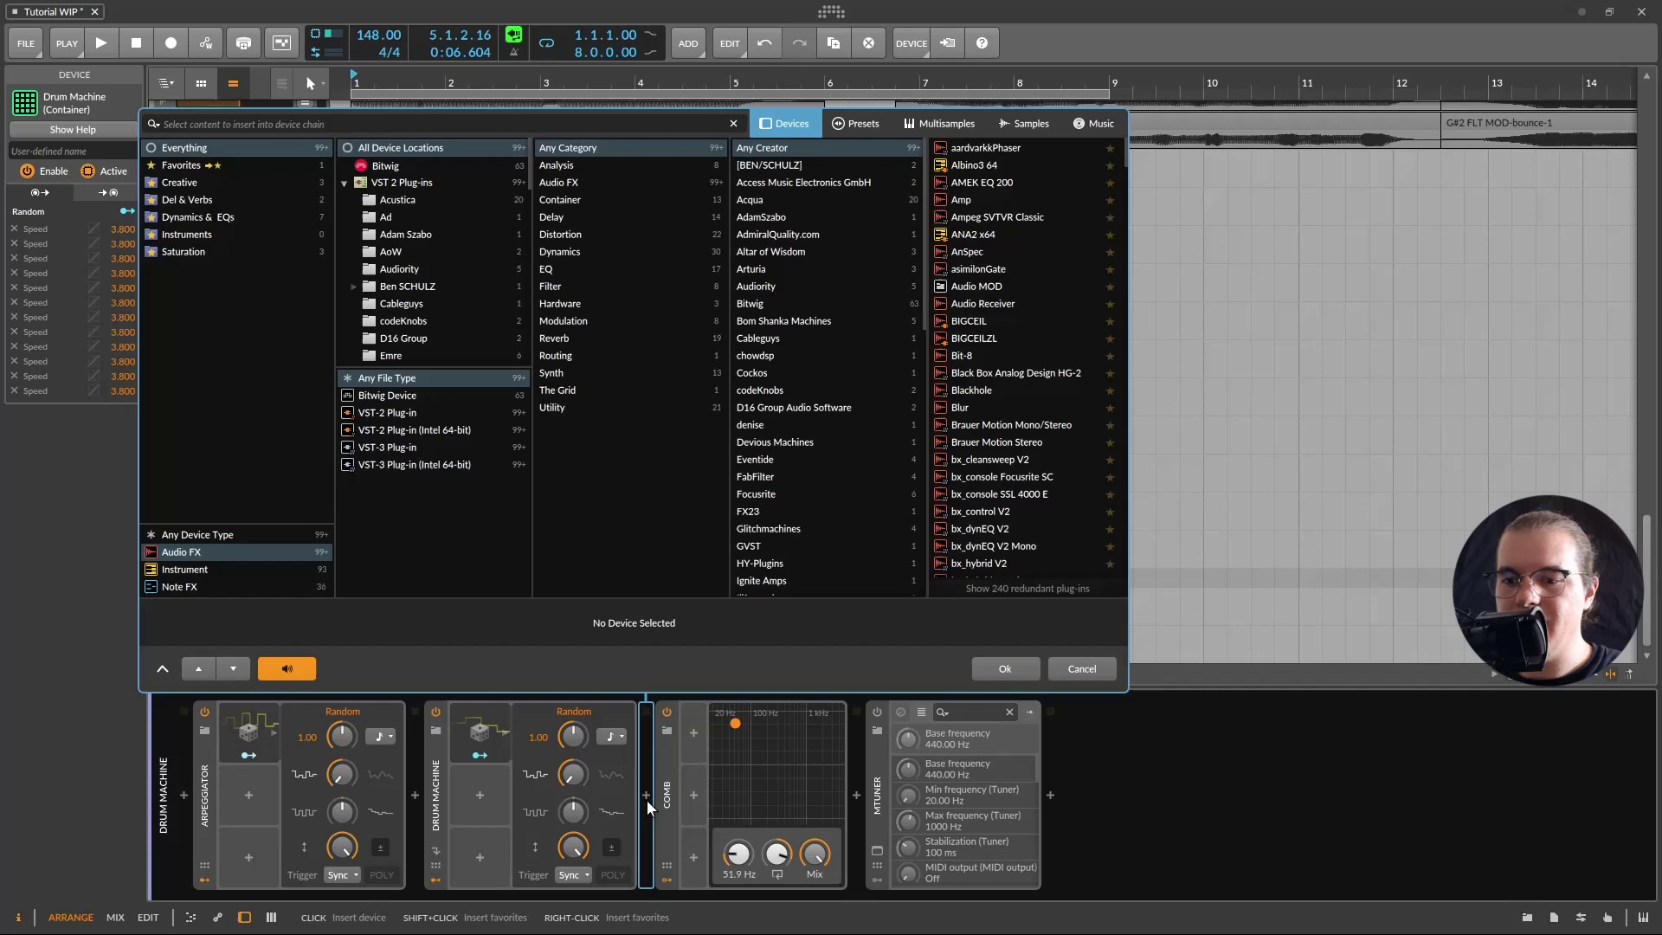
{"action": "type", "text": "filter"}
{"action": "key", "text": "Return"}
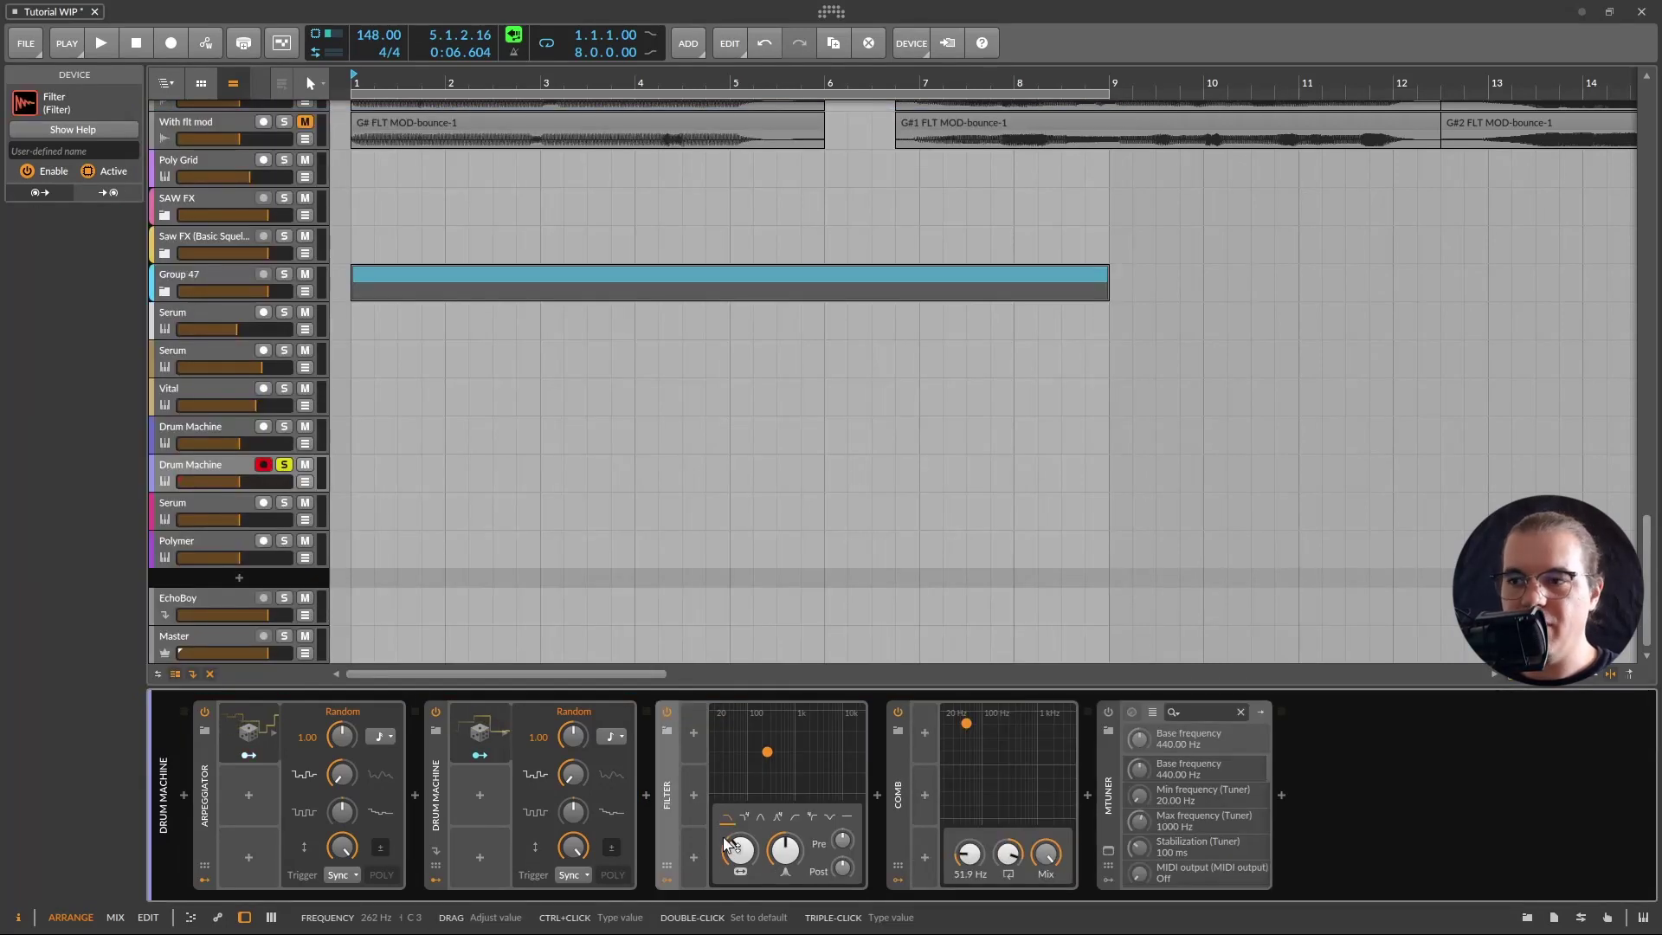
{"action": "left_click", "coordinate": [776, 817]}
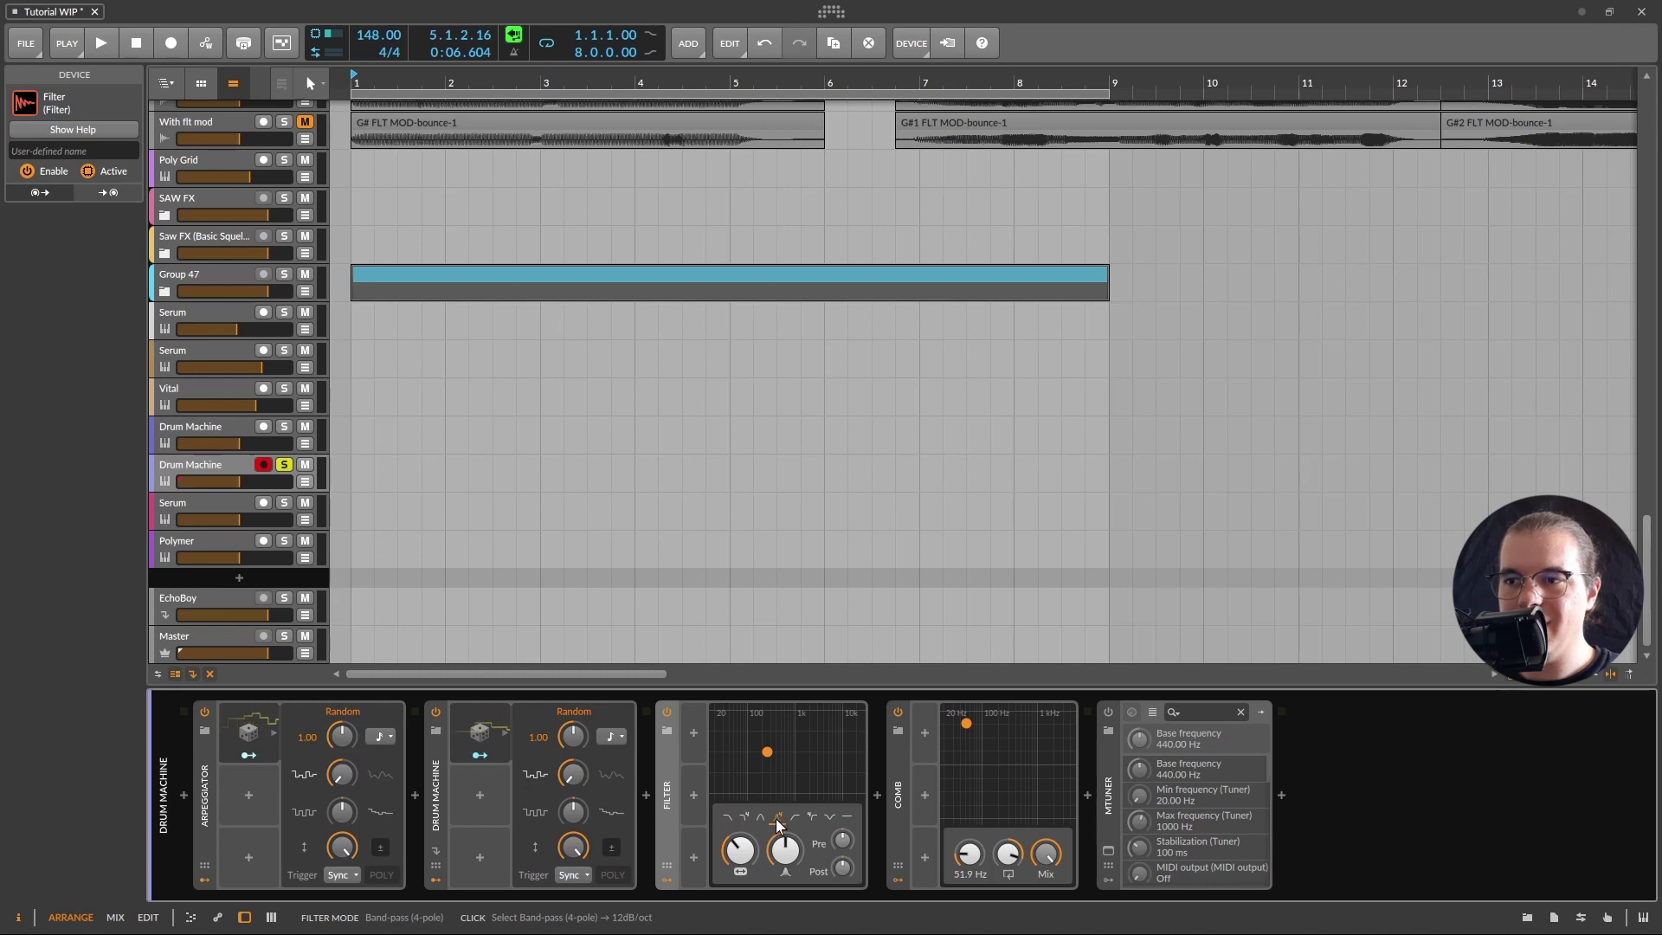
{"action": "left_click_drag", "start_coordinate": [784, 850], "coordinate": [785, 841]}
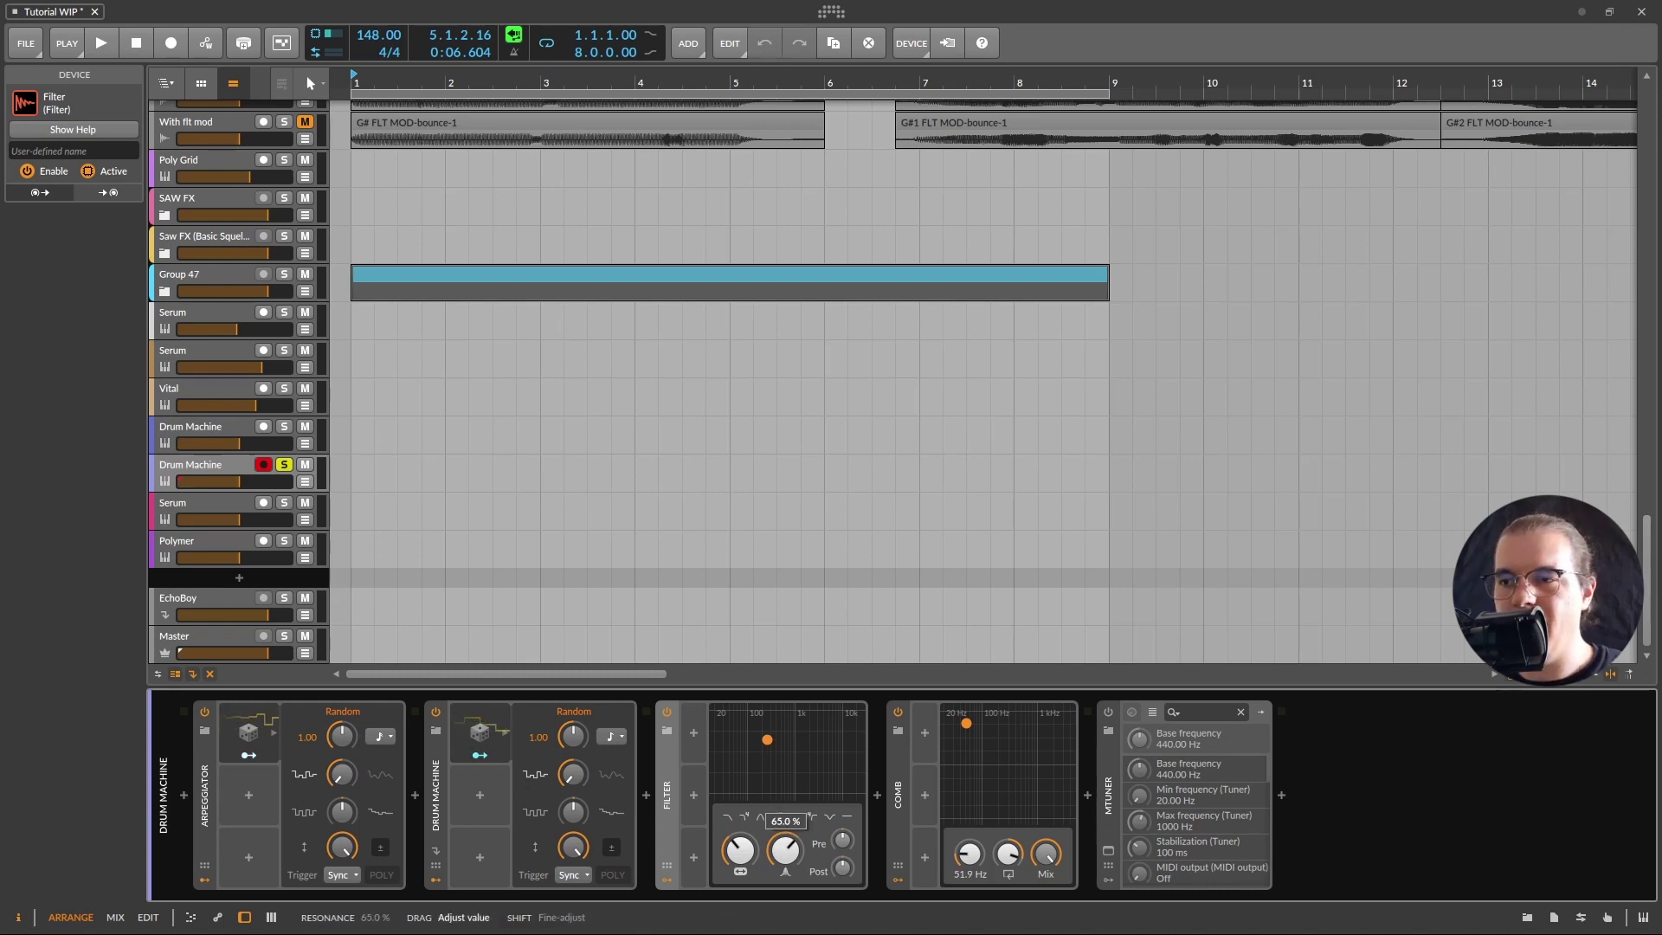
{"action": "mouse_move", "coordinate": [742, 849]}
{"action": "left_mouse_down"}
{"action": "mouse_move", "coordinate": [743, 805]}
{"action": "mouse_move", "coordinate": [743, 833]}
{"action": "left_mouse_up"}
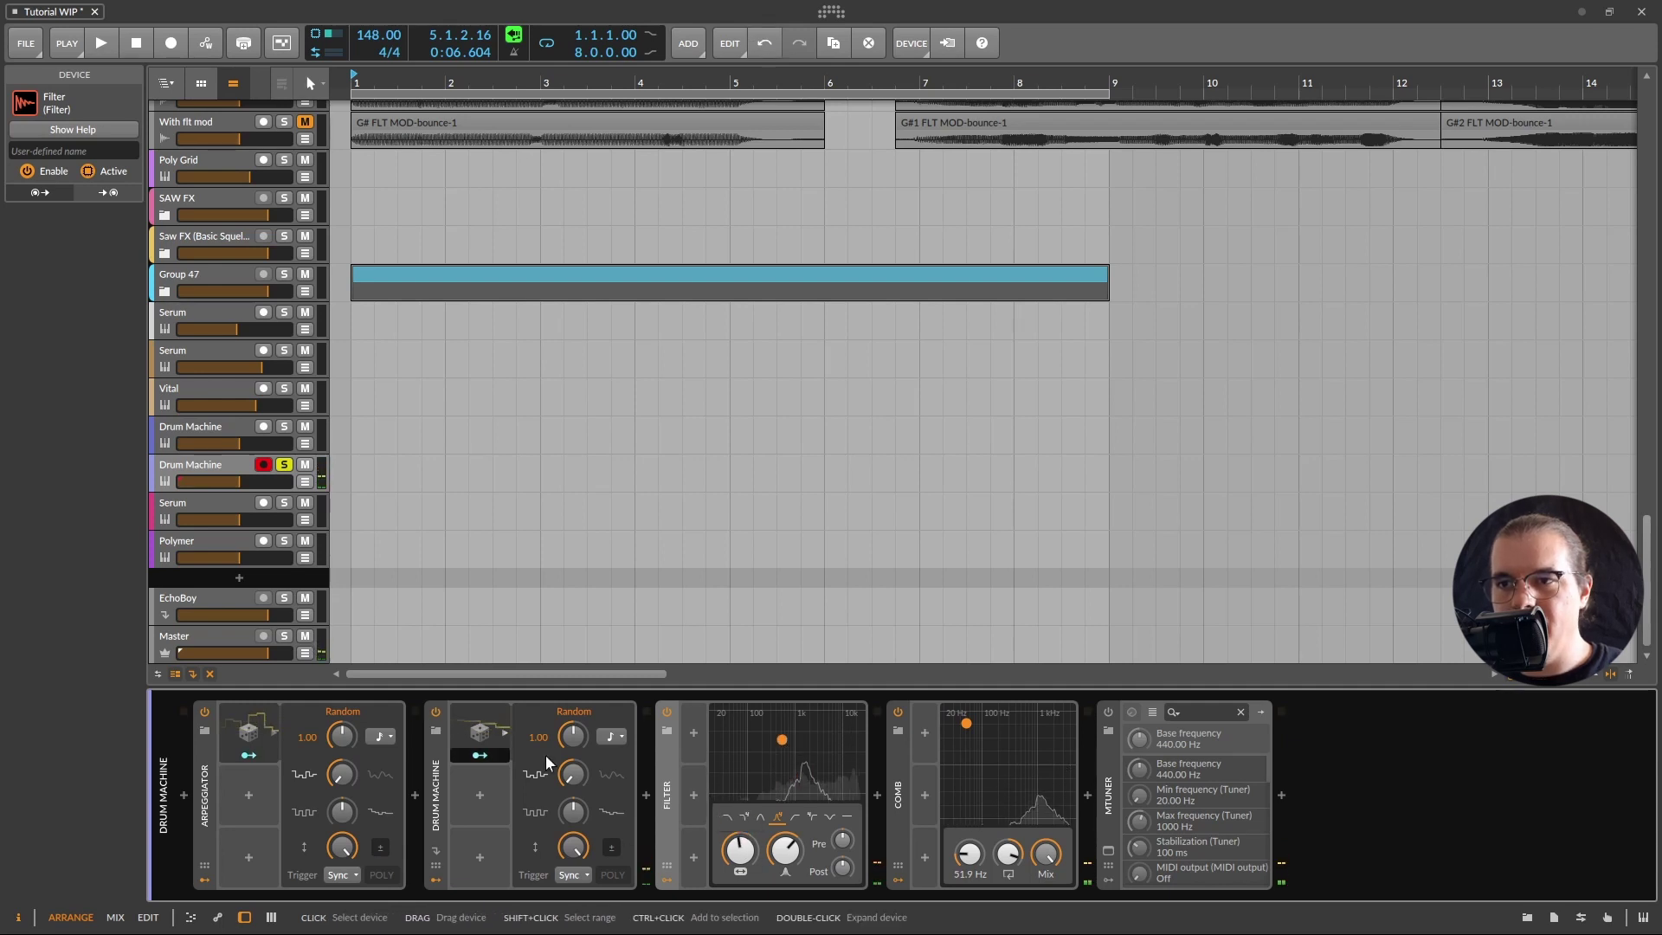
Set the Drum Machine's Random timebase to 16th note and move the Filter's cutoff frequency further up
{"action": "left_click", "coordinate": [613, 736]}
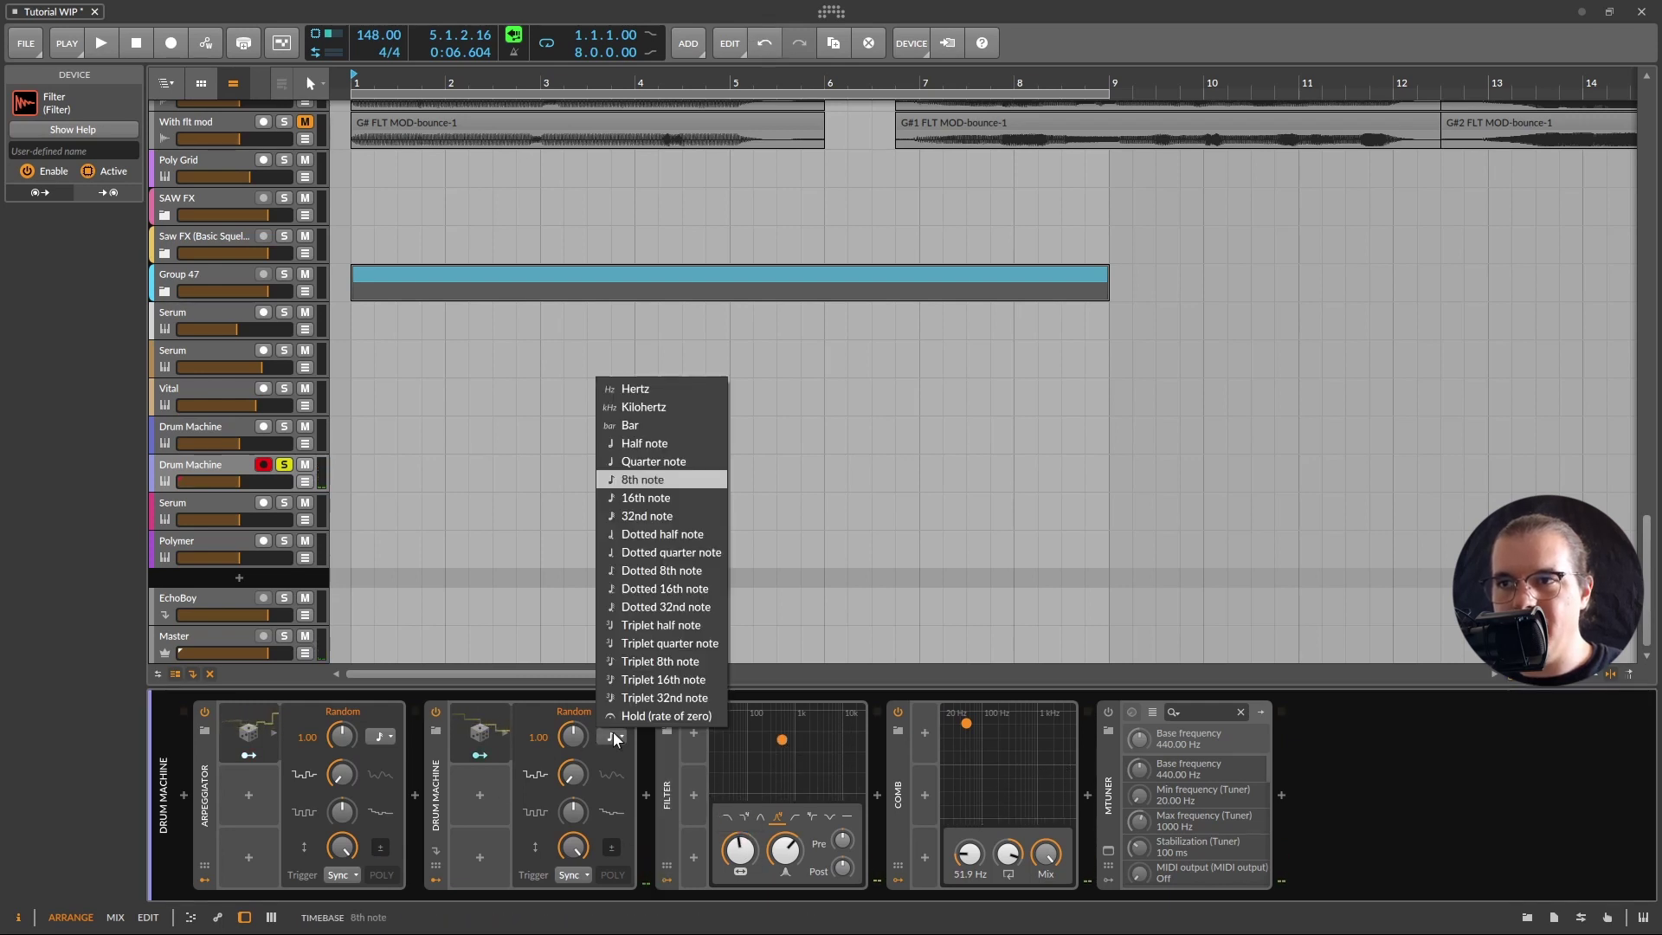
{"action": "left_click", "coordinate": [685, 500]}
{"action": "left_click", "coordinate": [496, 725]}
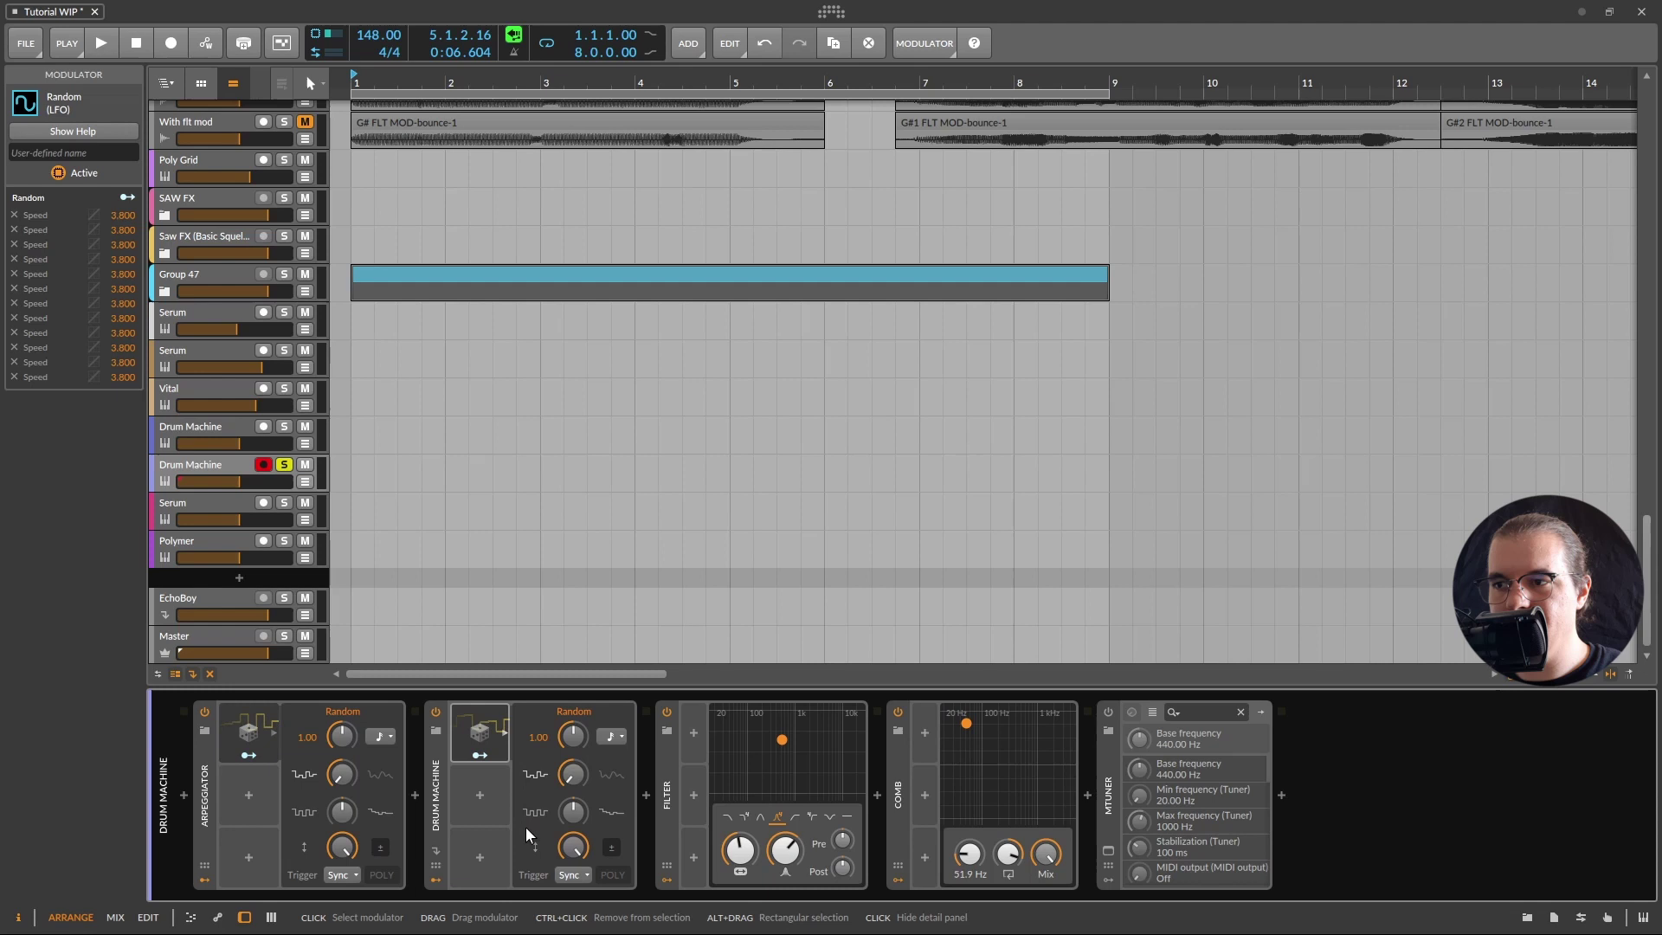
{"action": "left_click_drag", "start_coordinate": [741, 851], "coordinate": [786, 849]}
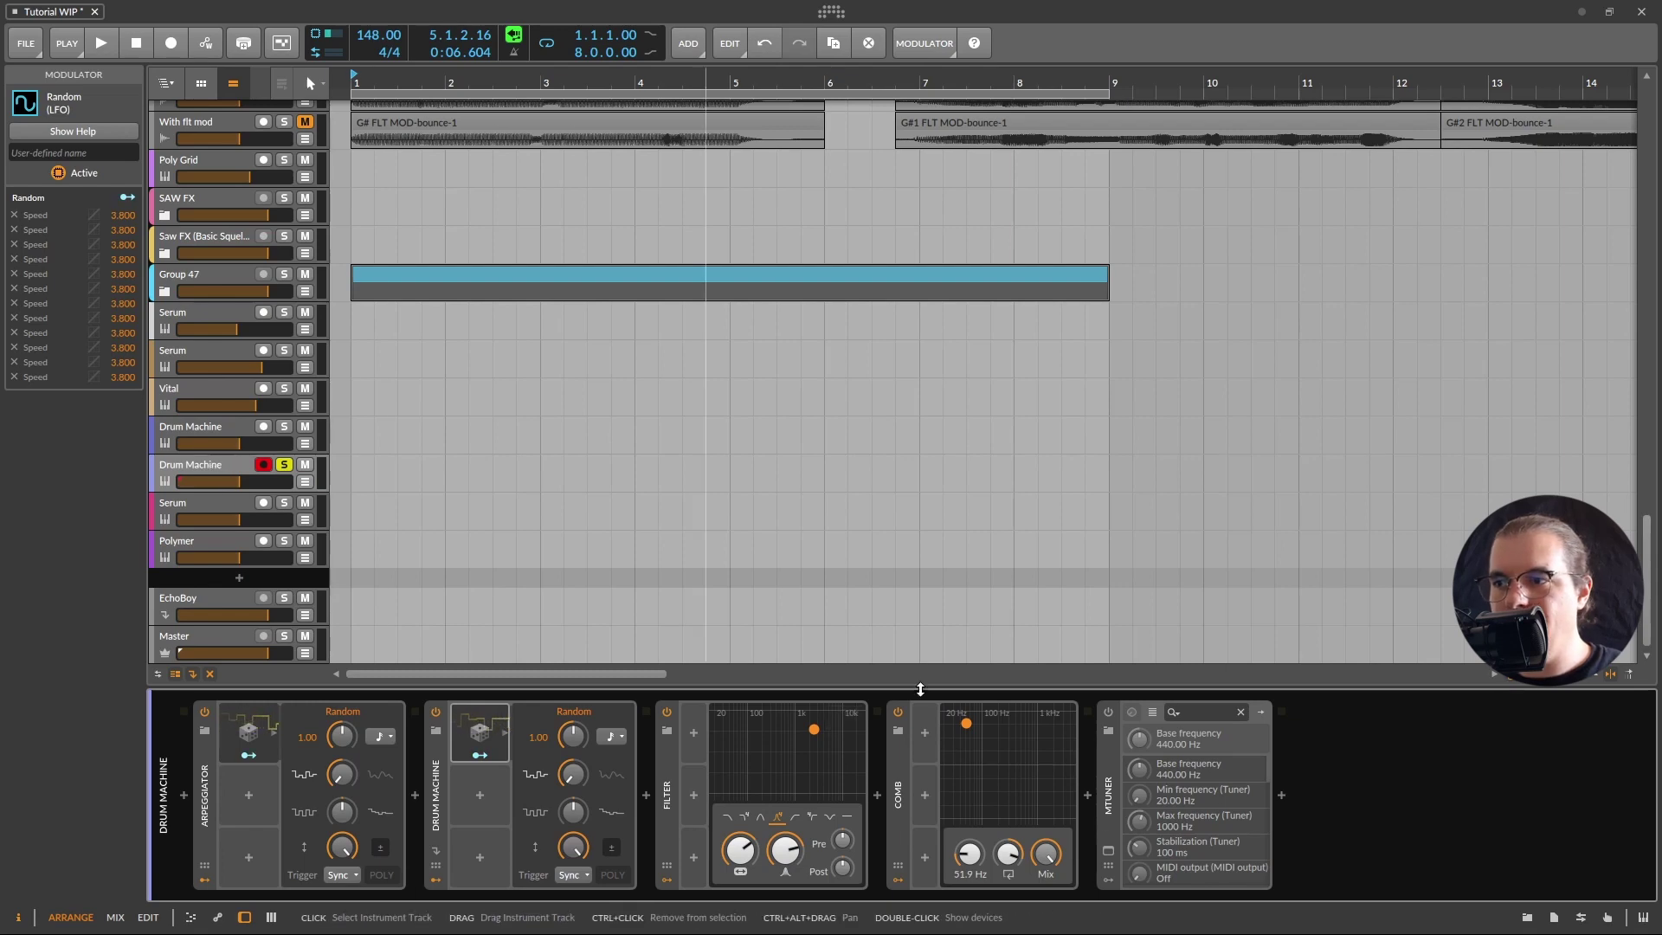
Insert a Delay+ between the Comb and MTuner, set its mix to about 47.5 %, and narrow its EQ range
{"action": "left_click", "coordinate": [1094, 794]}
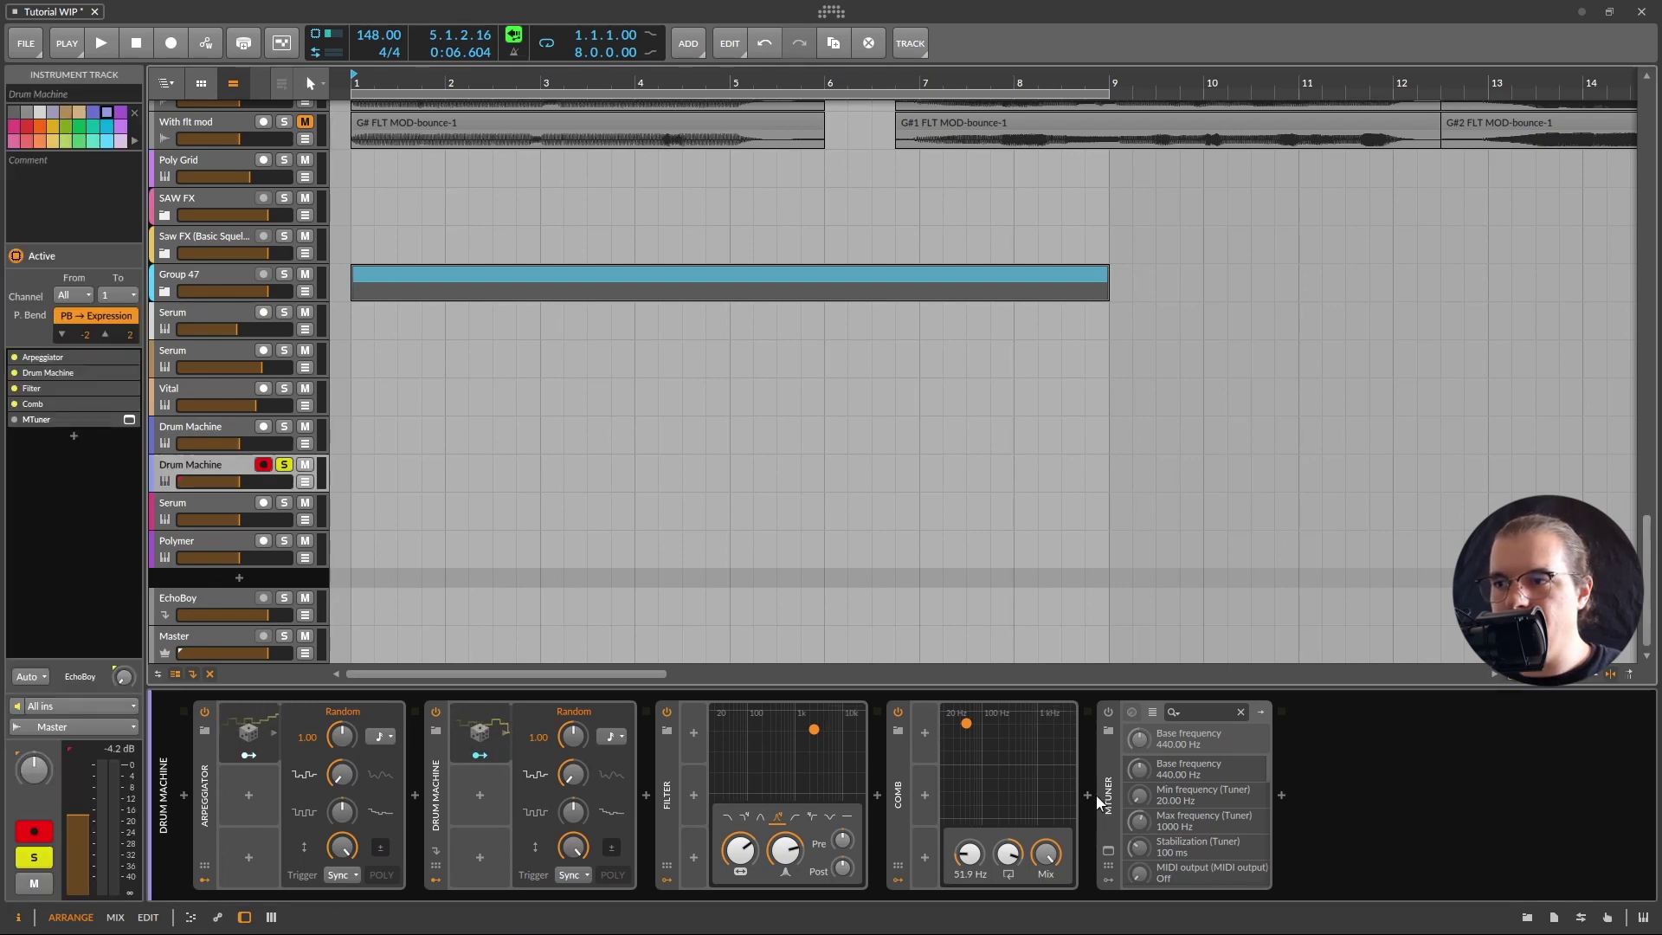
{"action": "type", "text": "dela"}
{"action": "key", "text": "Return"}
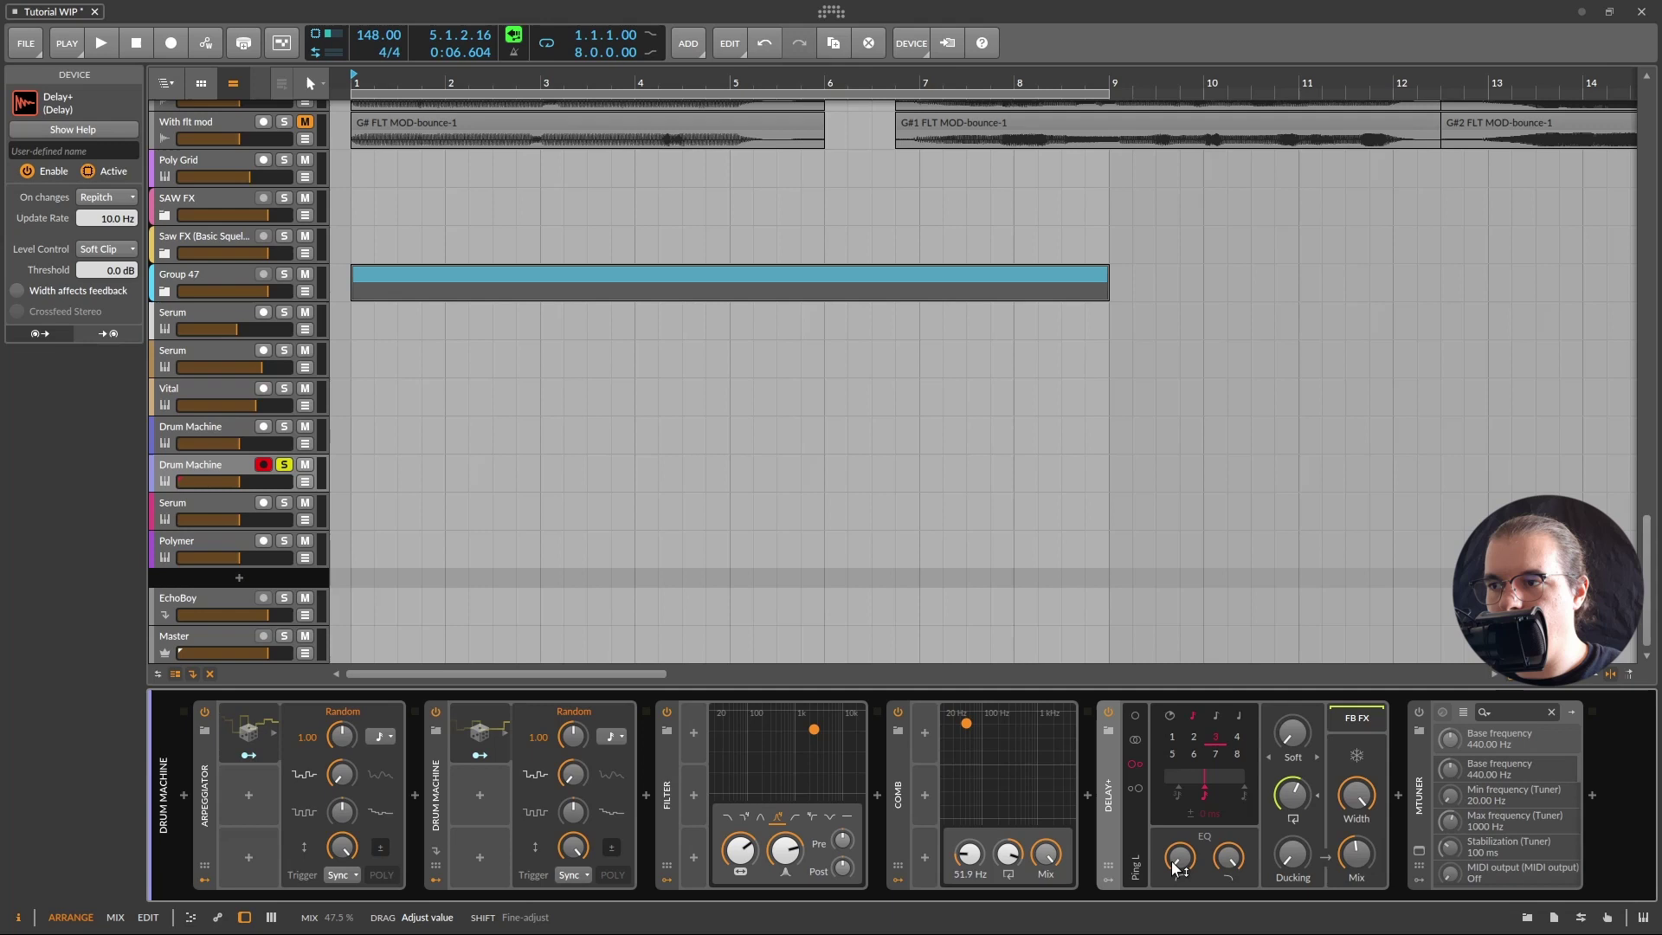
{"action": "left_click_drag", "start_coordinate": [1228, 857], "coordinate": [1228, 885]}
Lower the Filter's cutoff frequency while fine-tuning its resonance, and reduce the mix of Delay+
{"action": "left_click_drag", "start_coordinate": [785, 857], "coordinate": [786, 856]}
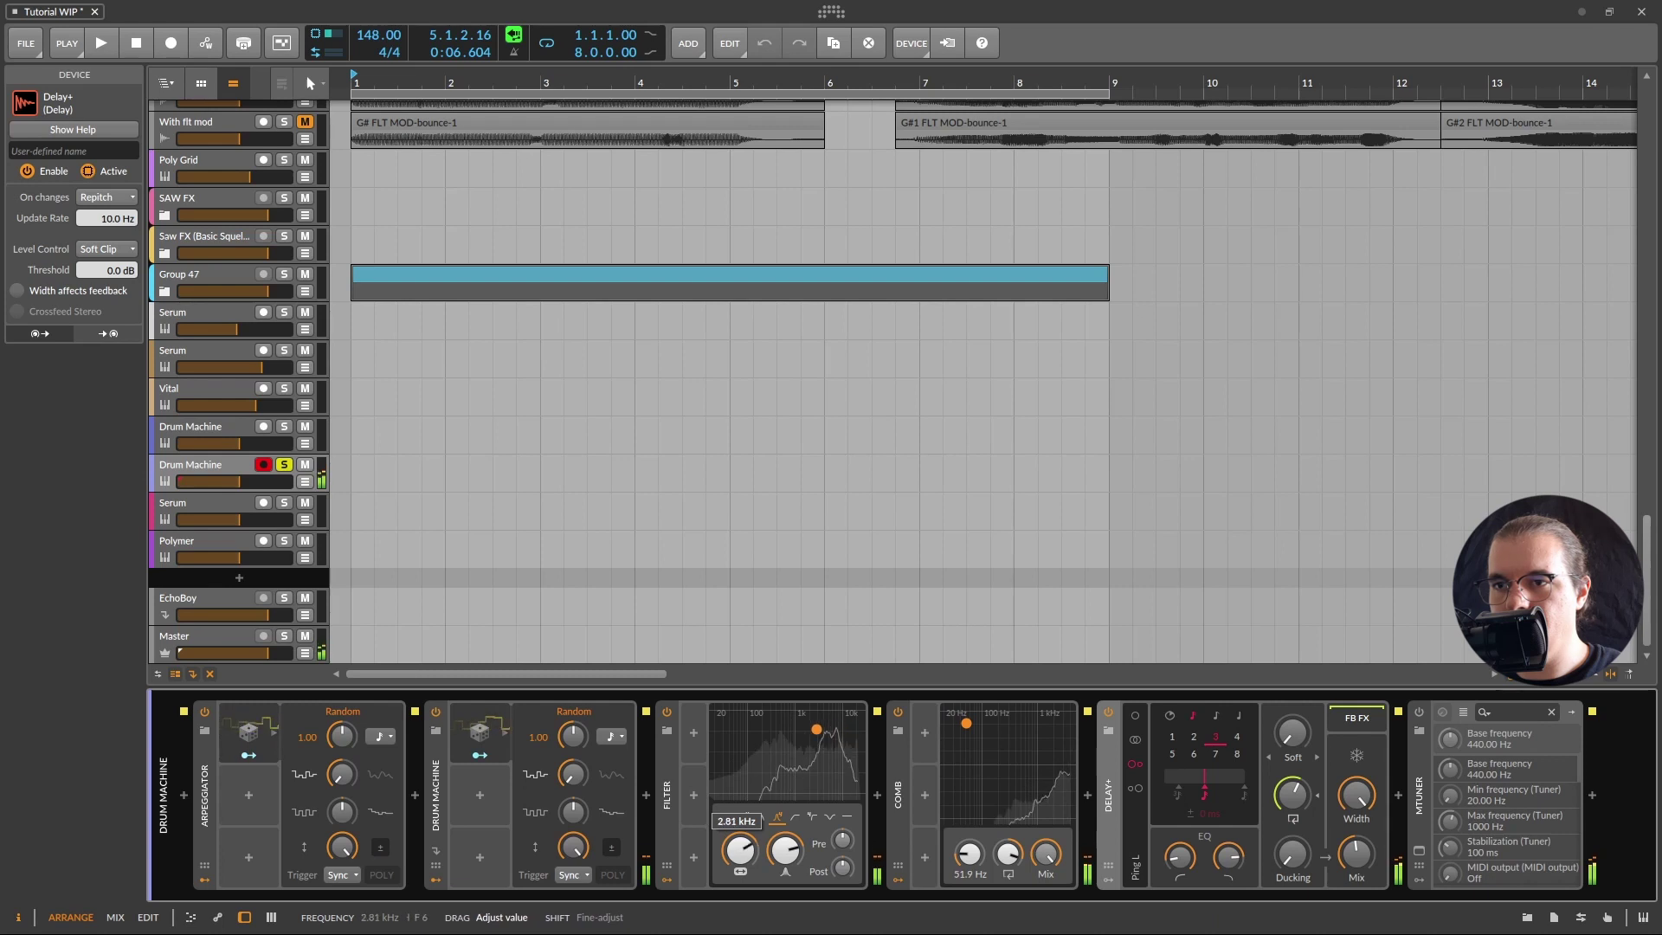
{"action": "left_click_drag", "start_coordinate": [741, 850], "coordinate": [740, 850]}
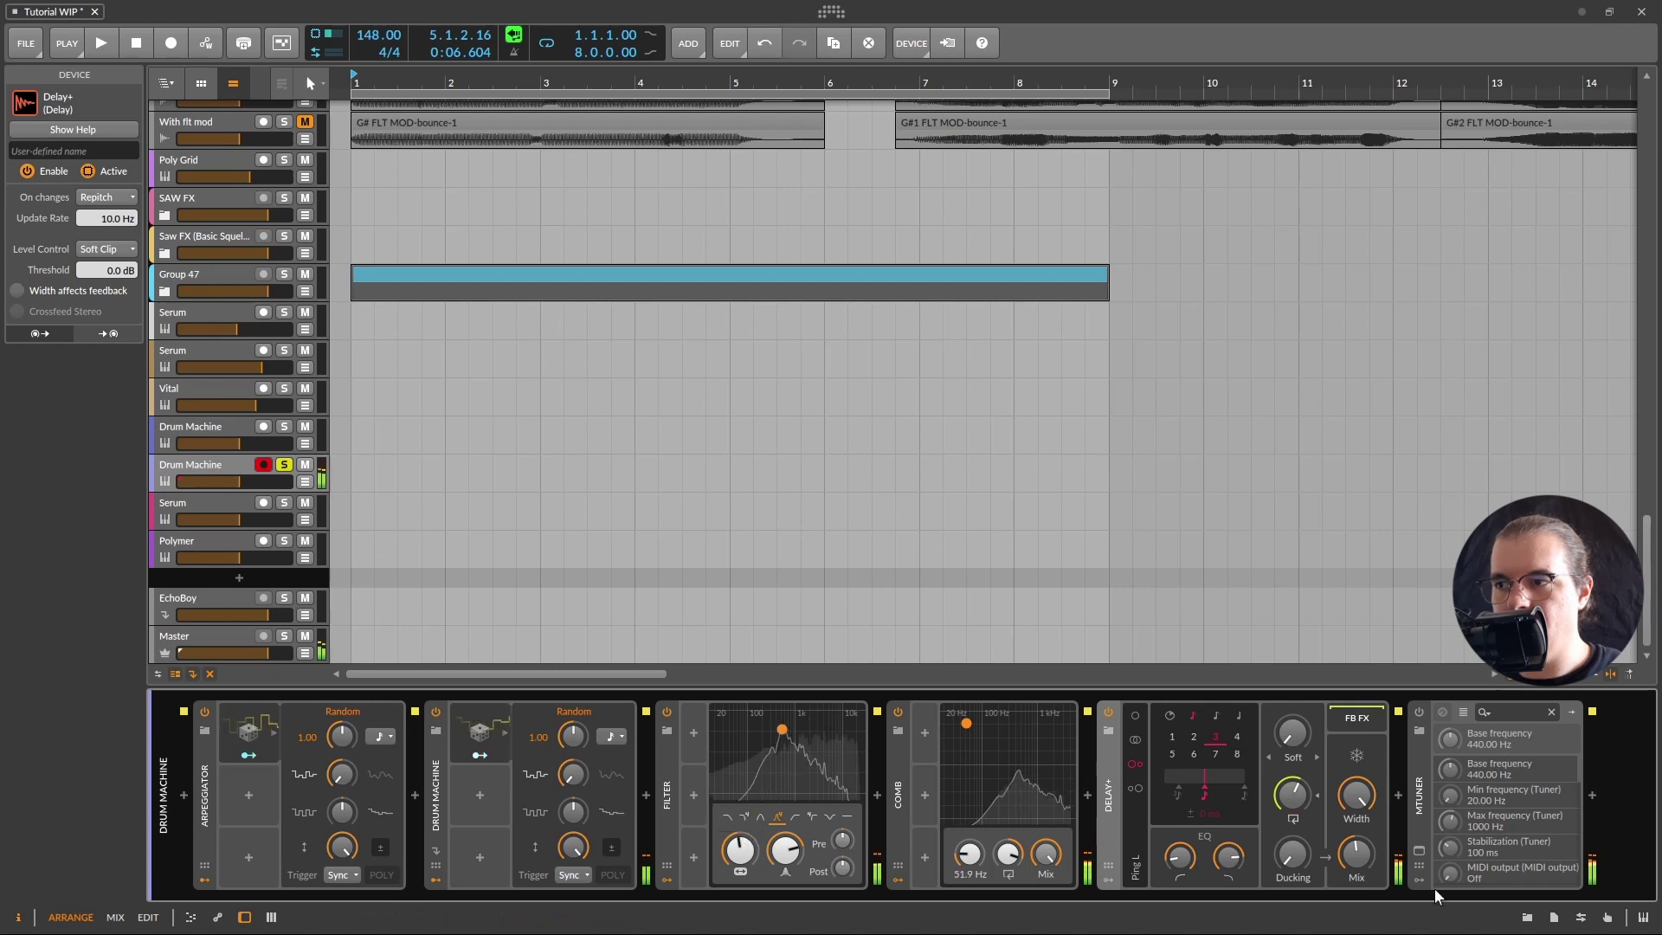
{"action": "left_click_drag", "start_coordinate": [1356, 854], "coordinate": [1357, 853]}
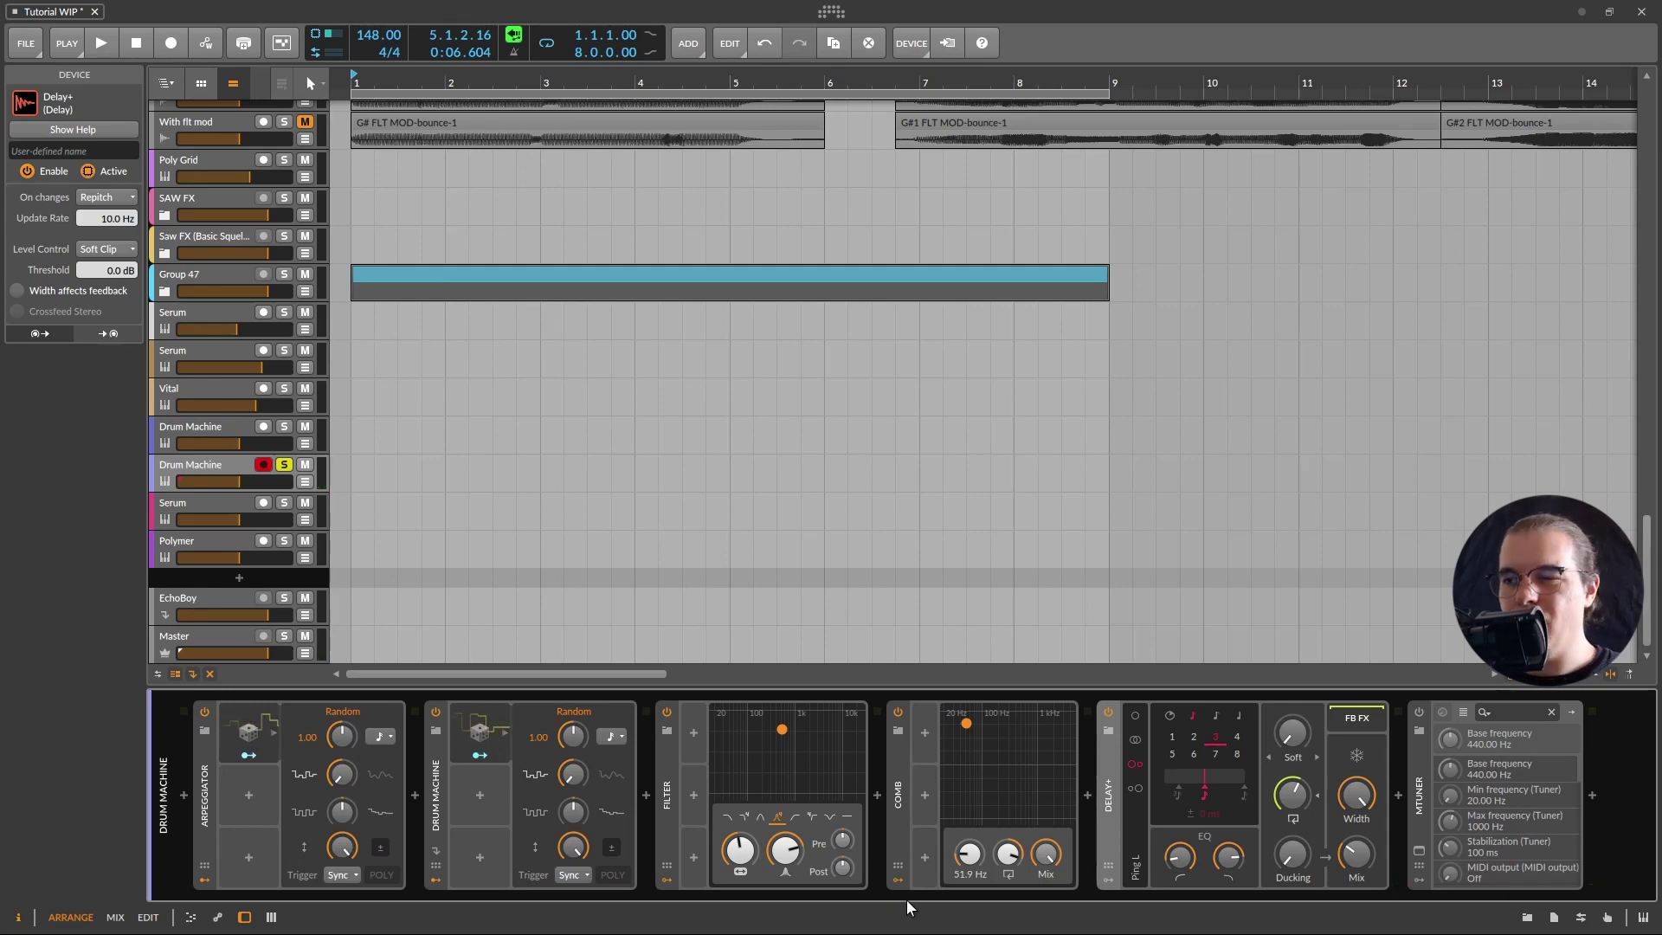
Insert a Pitch Shifter between the Comb and Delay+, and disable Delay+
{"action": "left_click", "coordinate": [1088, 798]}
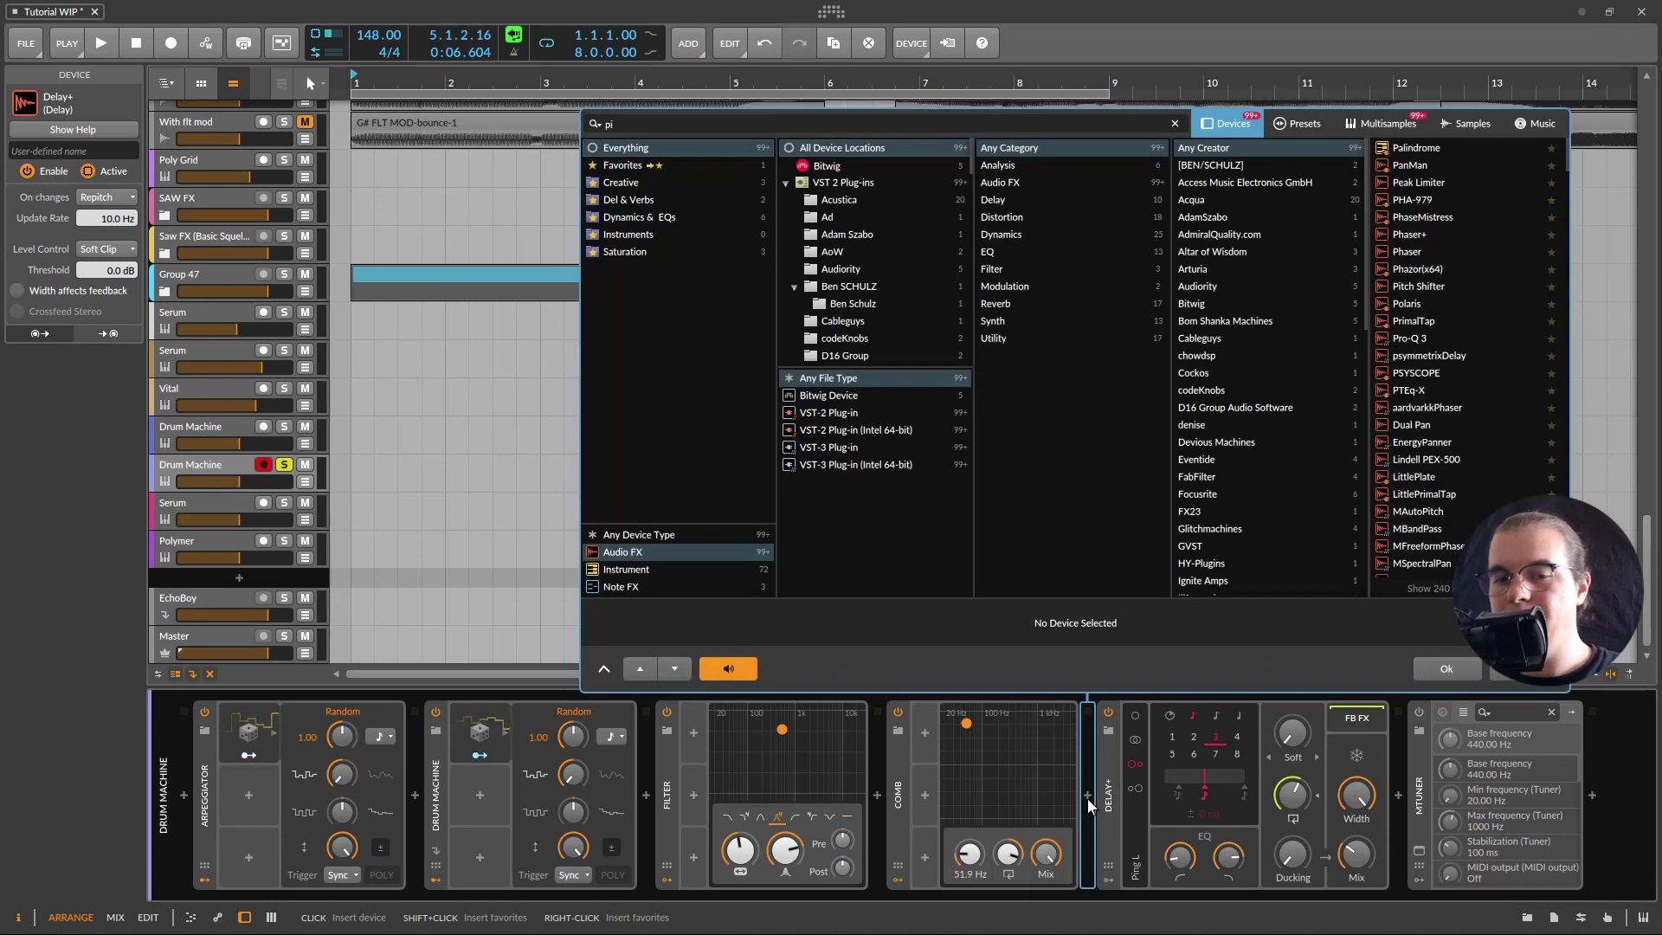
{"action": "type", "text": "pitch"}
{"action": "left_click", "coordinate": [1418, 148]}
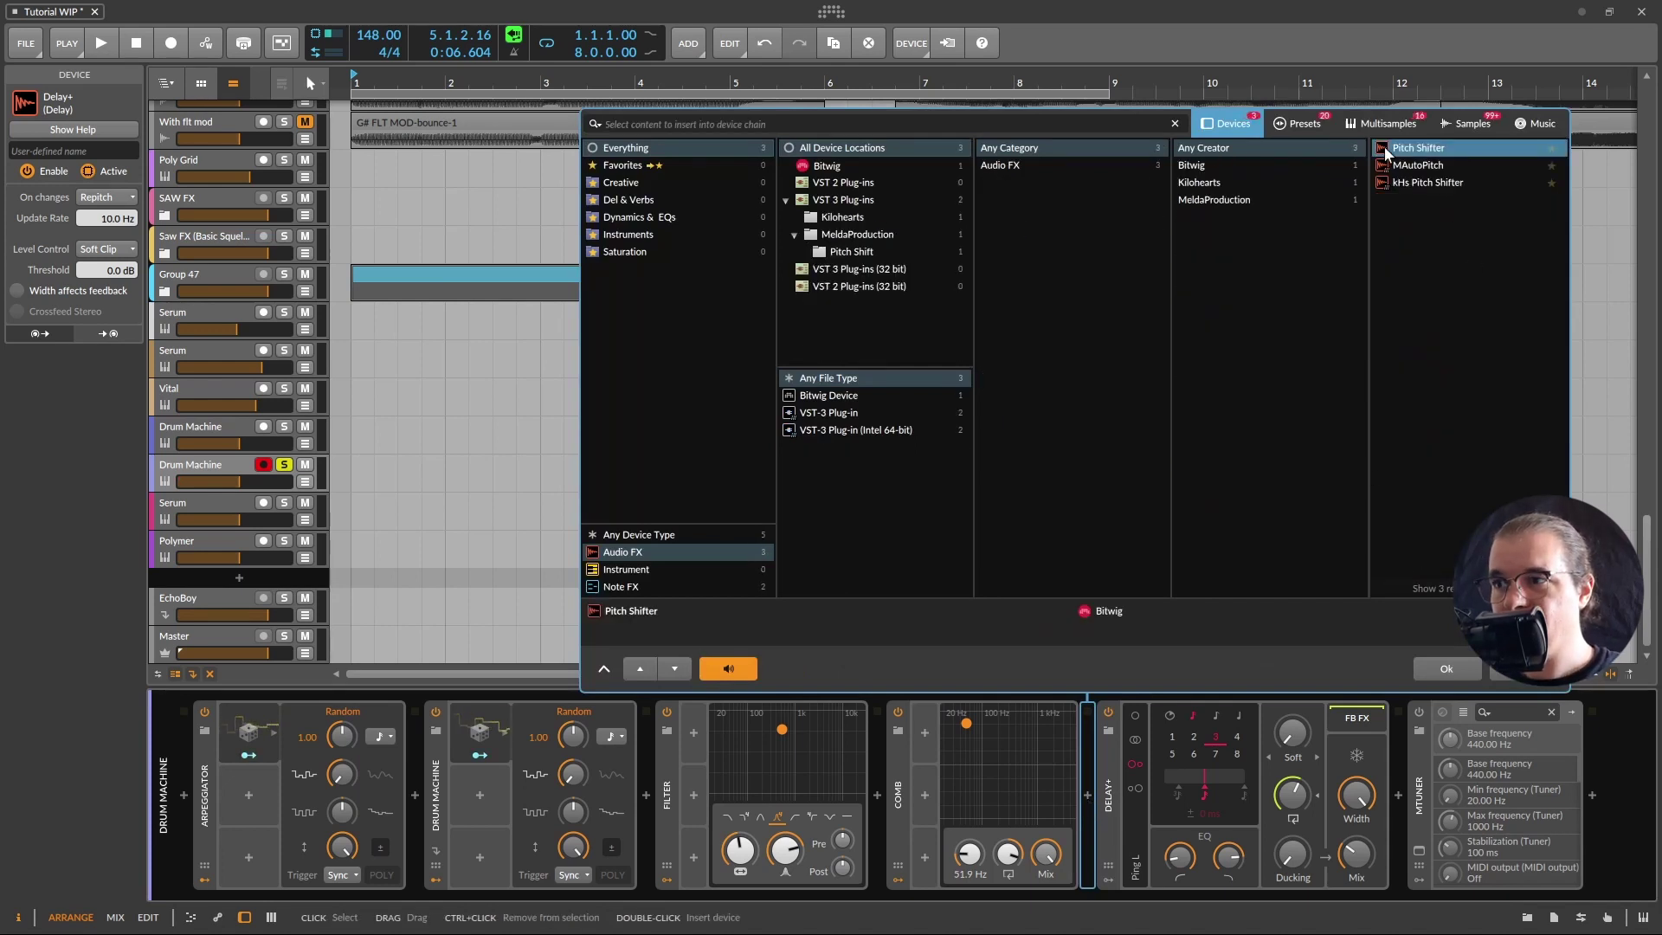
{"action": "key", "text": "Return"}
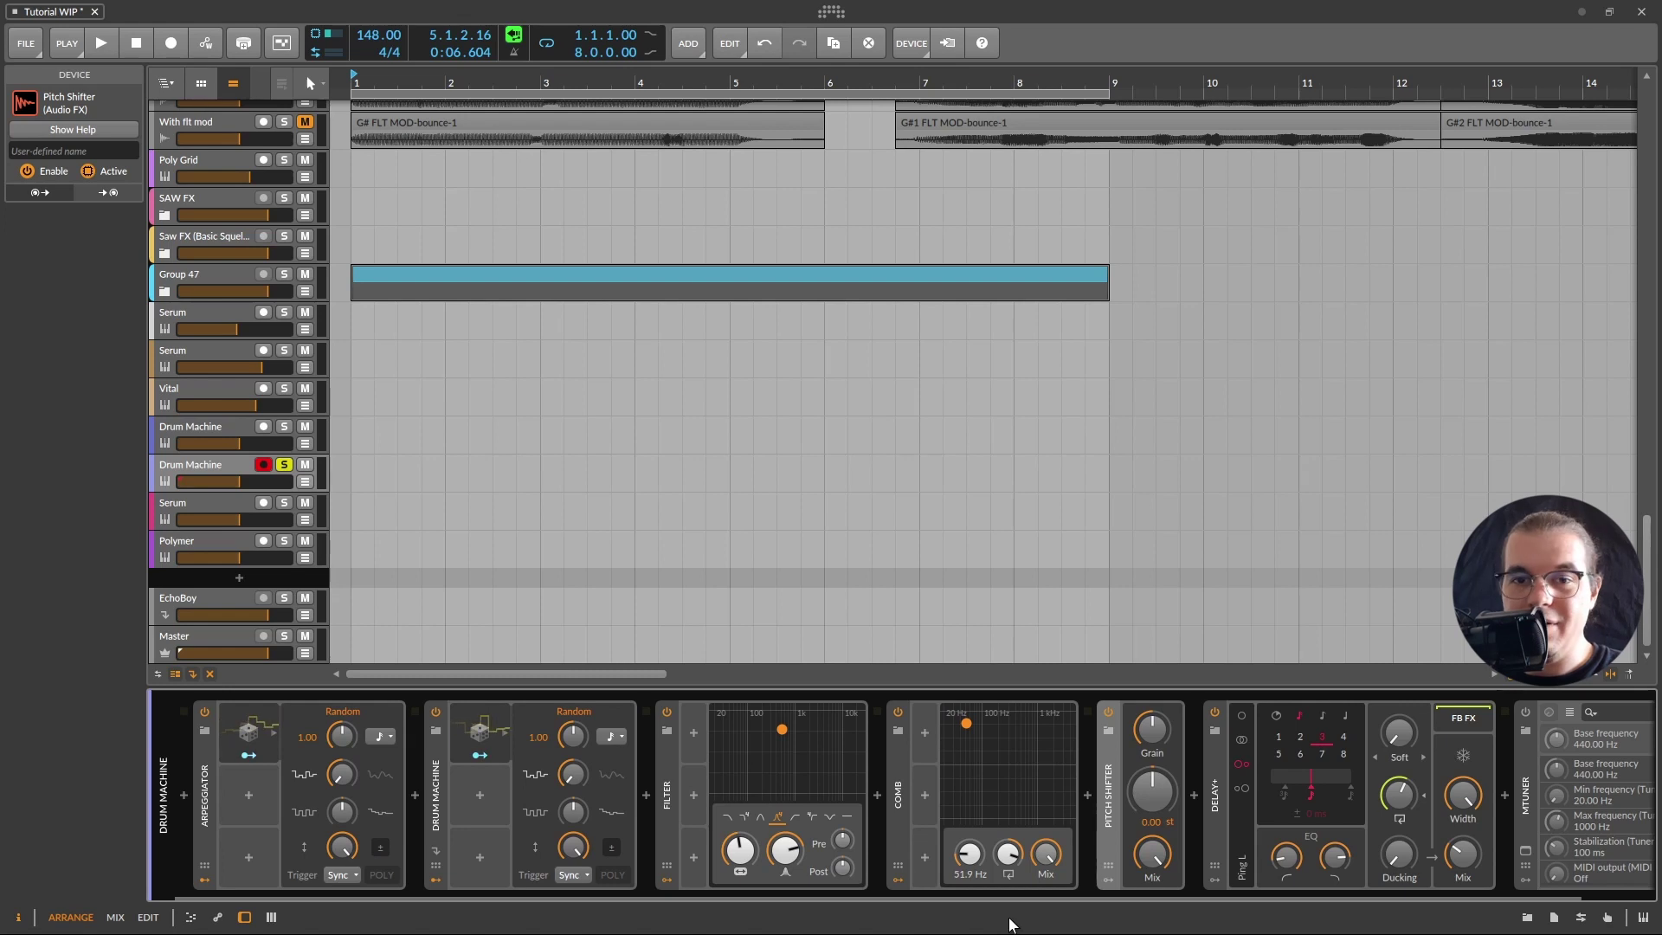
{"action": "left_click", "coordinate": [1215, 712]}
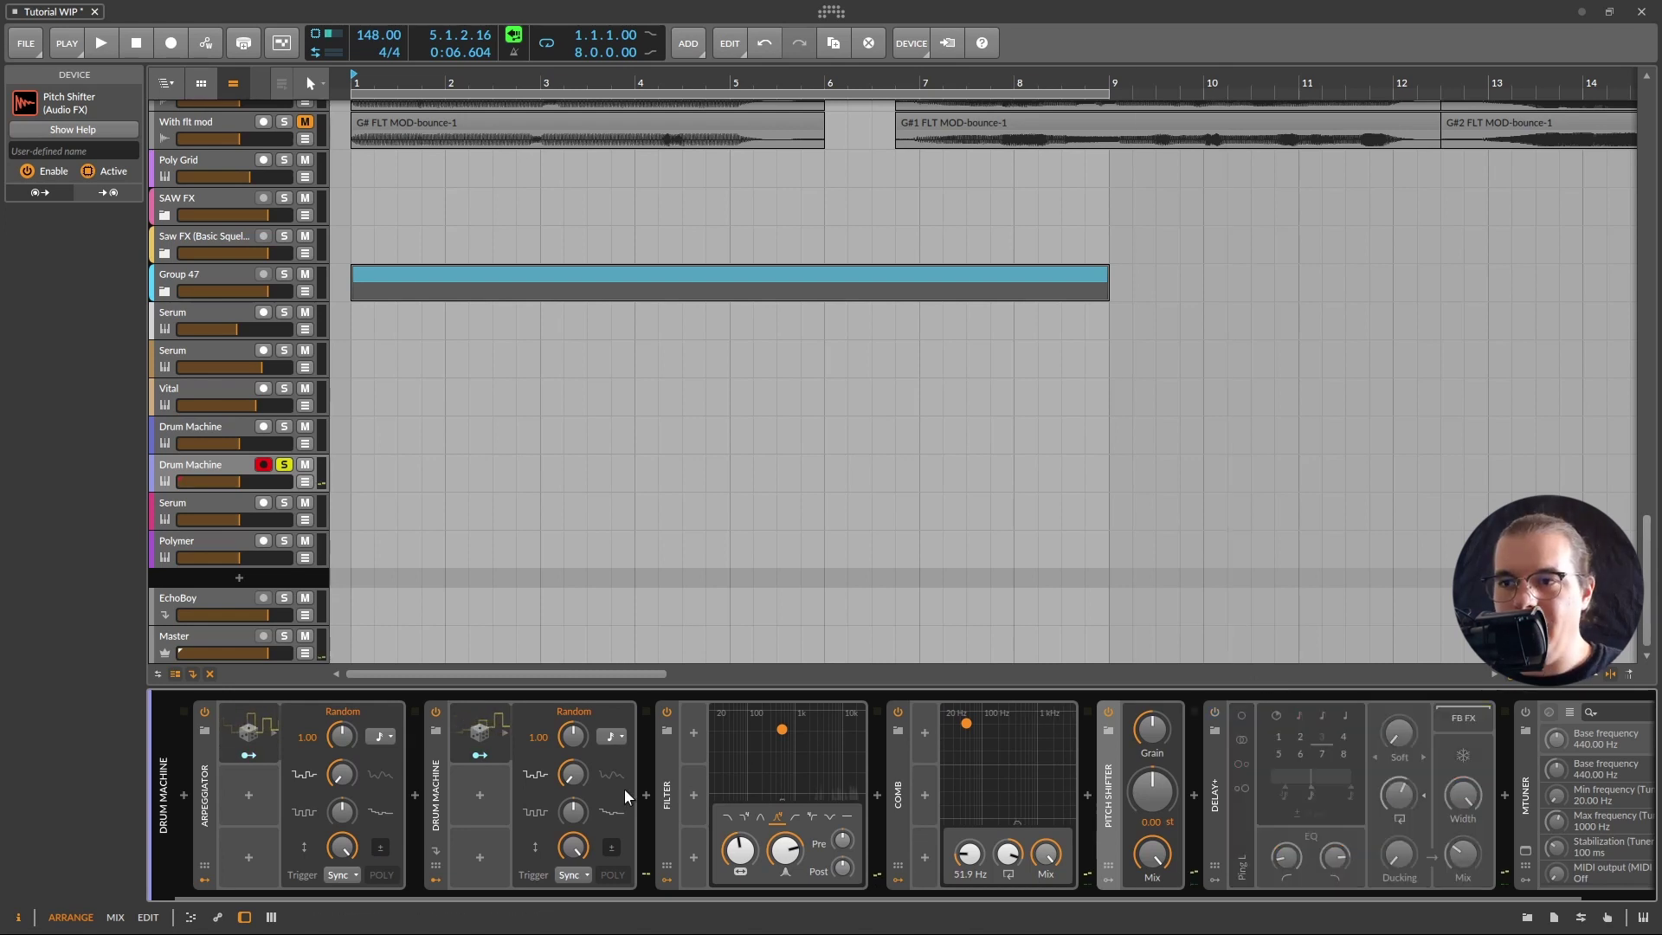
Add a Random modulator to the Filter and set its timebase to half note
{"action": "left_click", "coordinate": [694, 732]}
{"action": "type", "text": "random"}
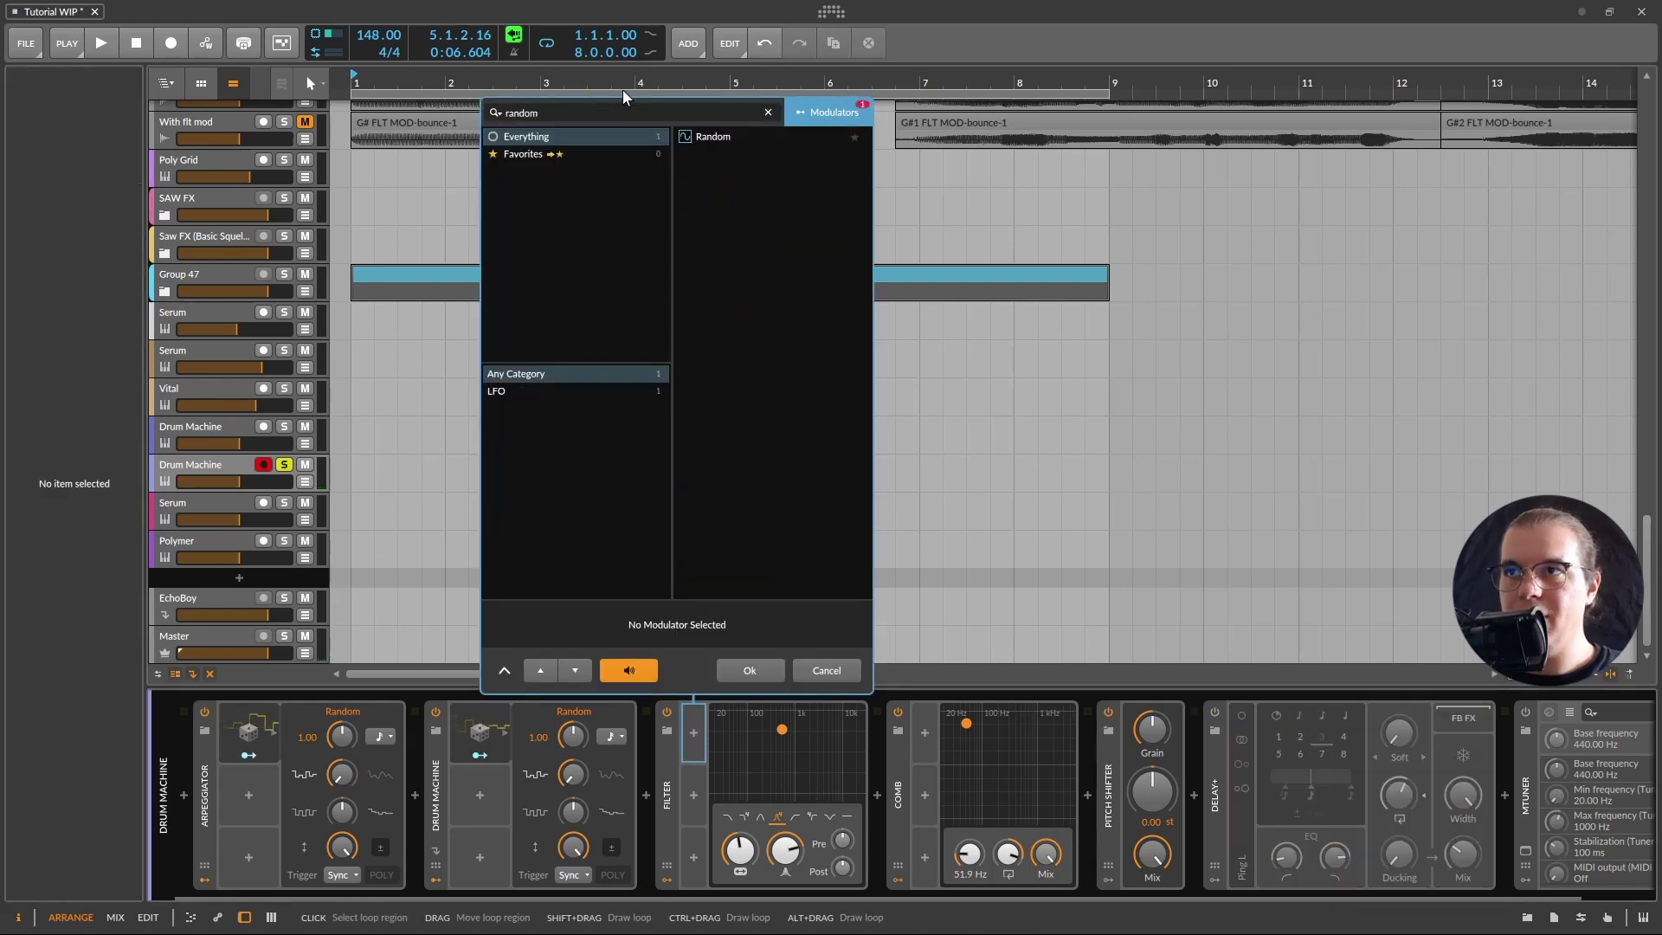
{"action": "double_click", "coordinate": [720, 140]}
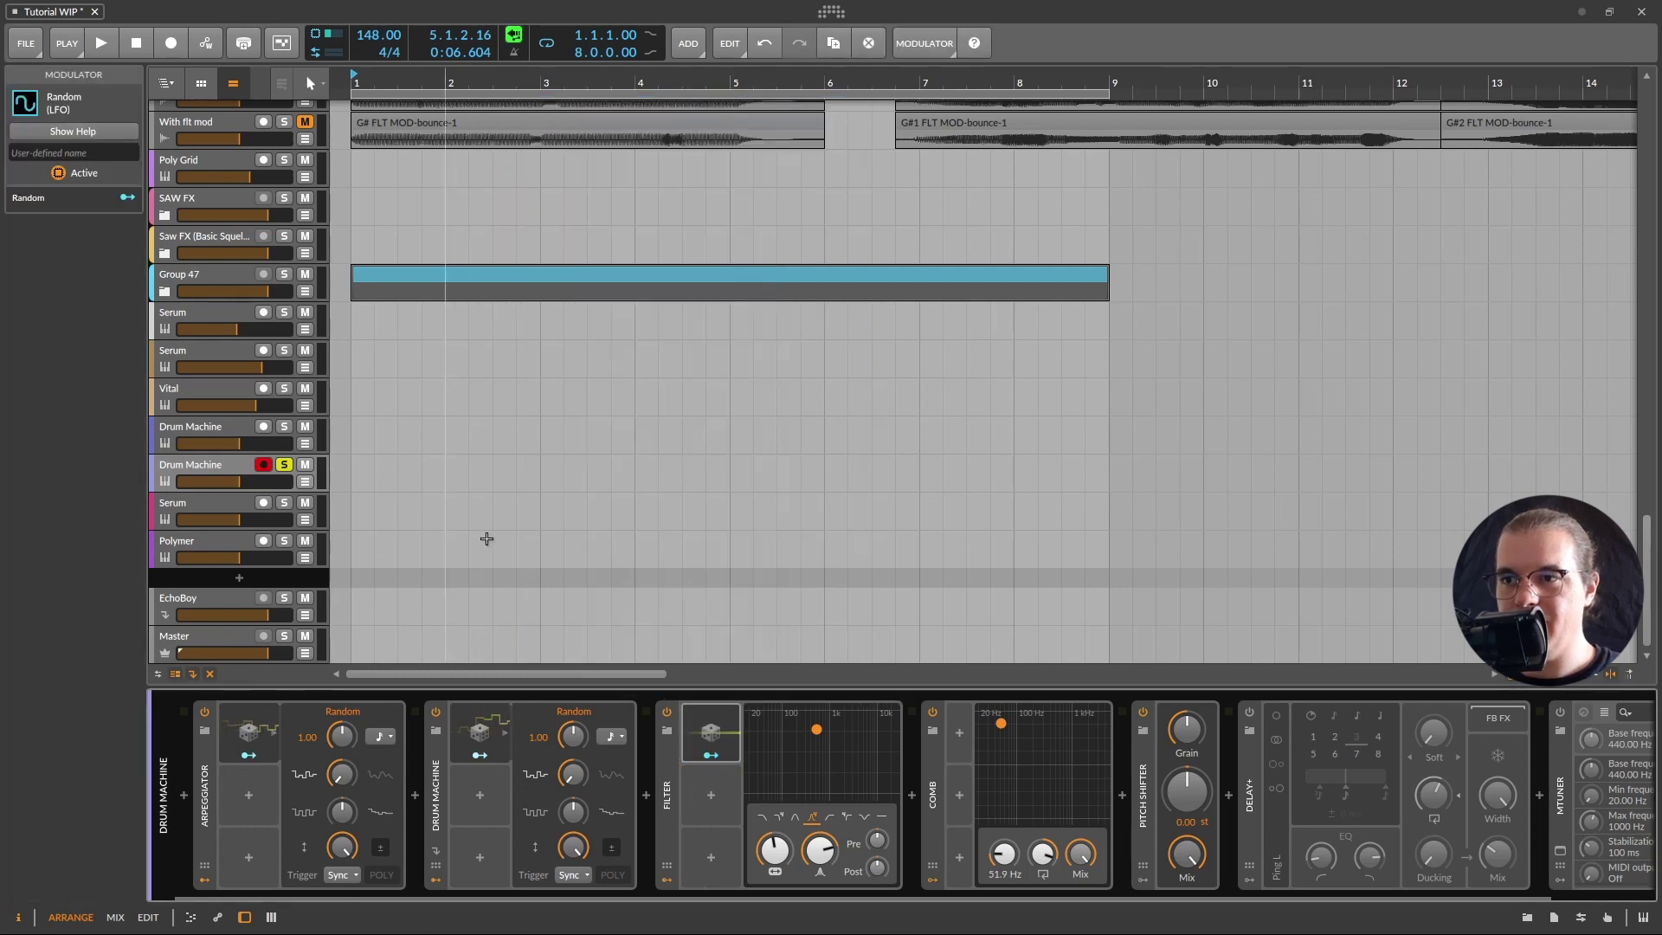
{"action": "left_click", "coordinate": [717, 725]}
{"action": "left_click", "coordinate": [840, 735]}
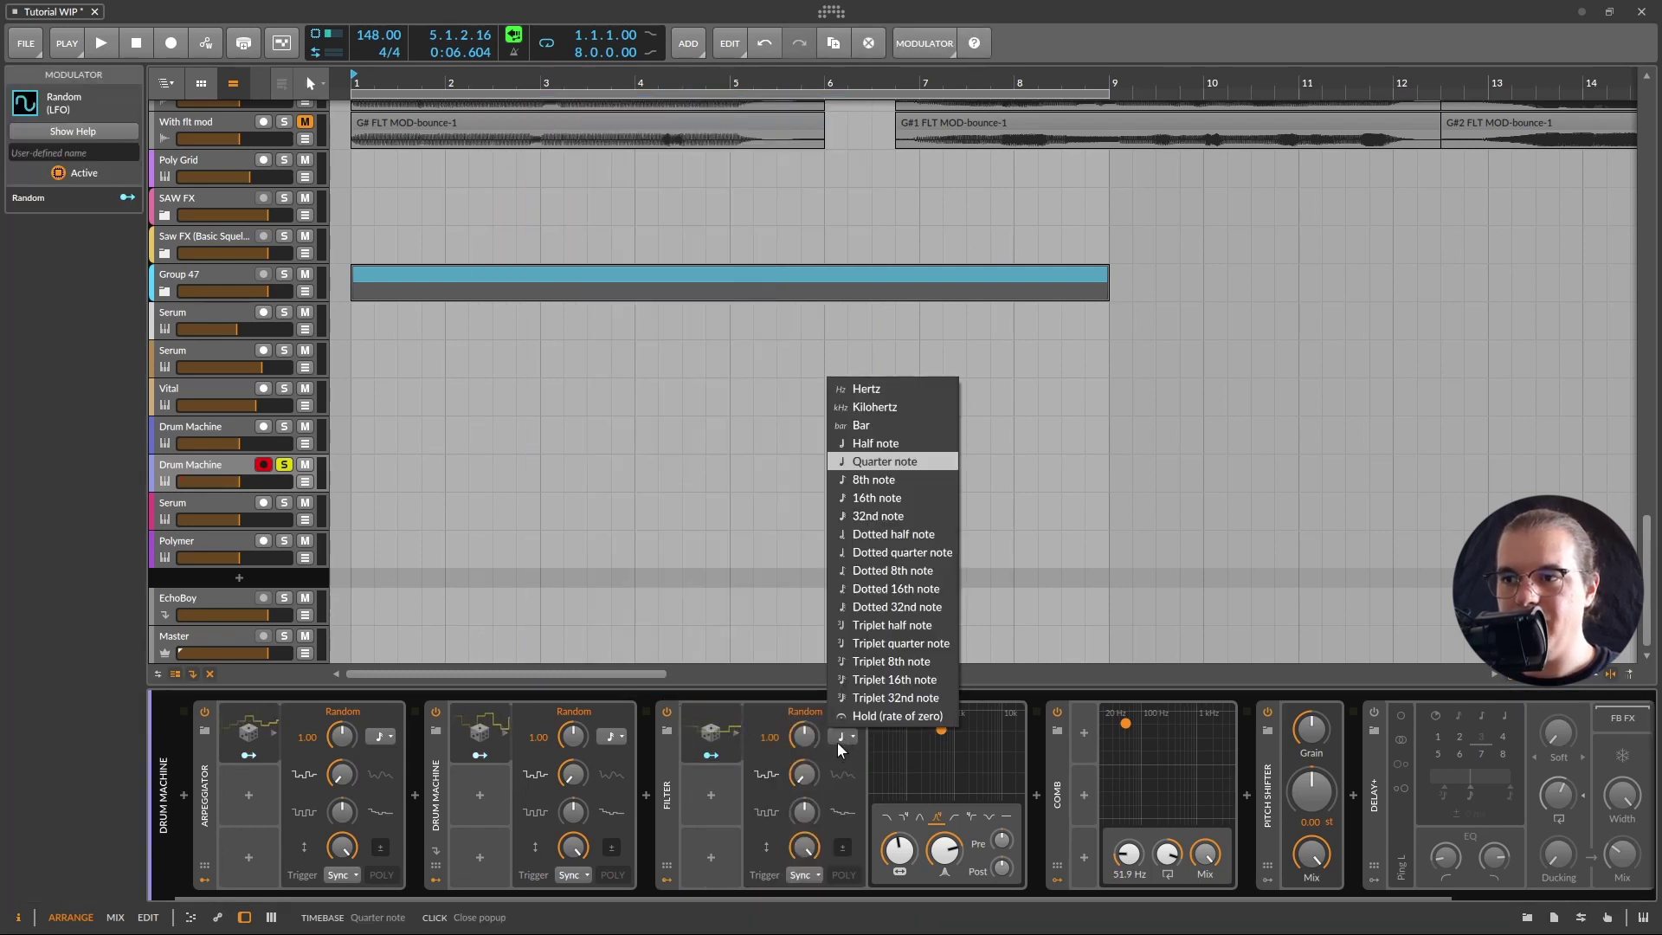
{"action": "left_click", "coordinate": [838, 739]}
{"action": "left_click", "coordinate": [842, 735]}
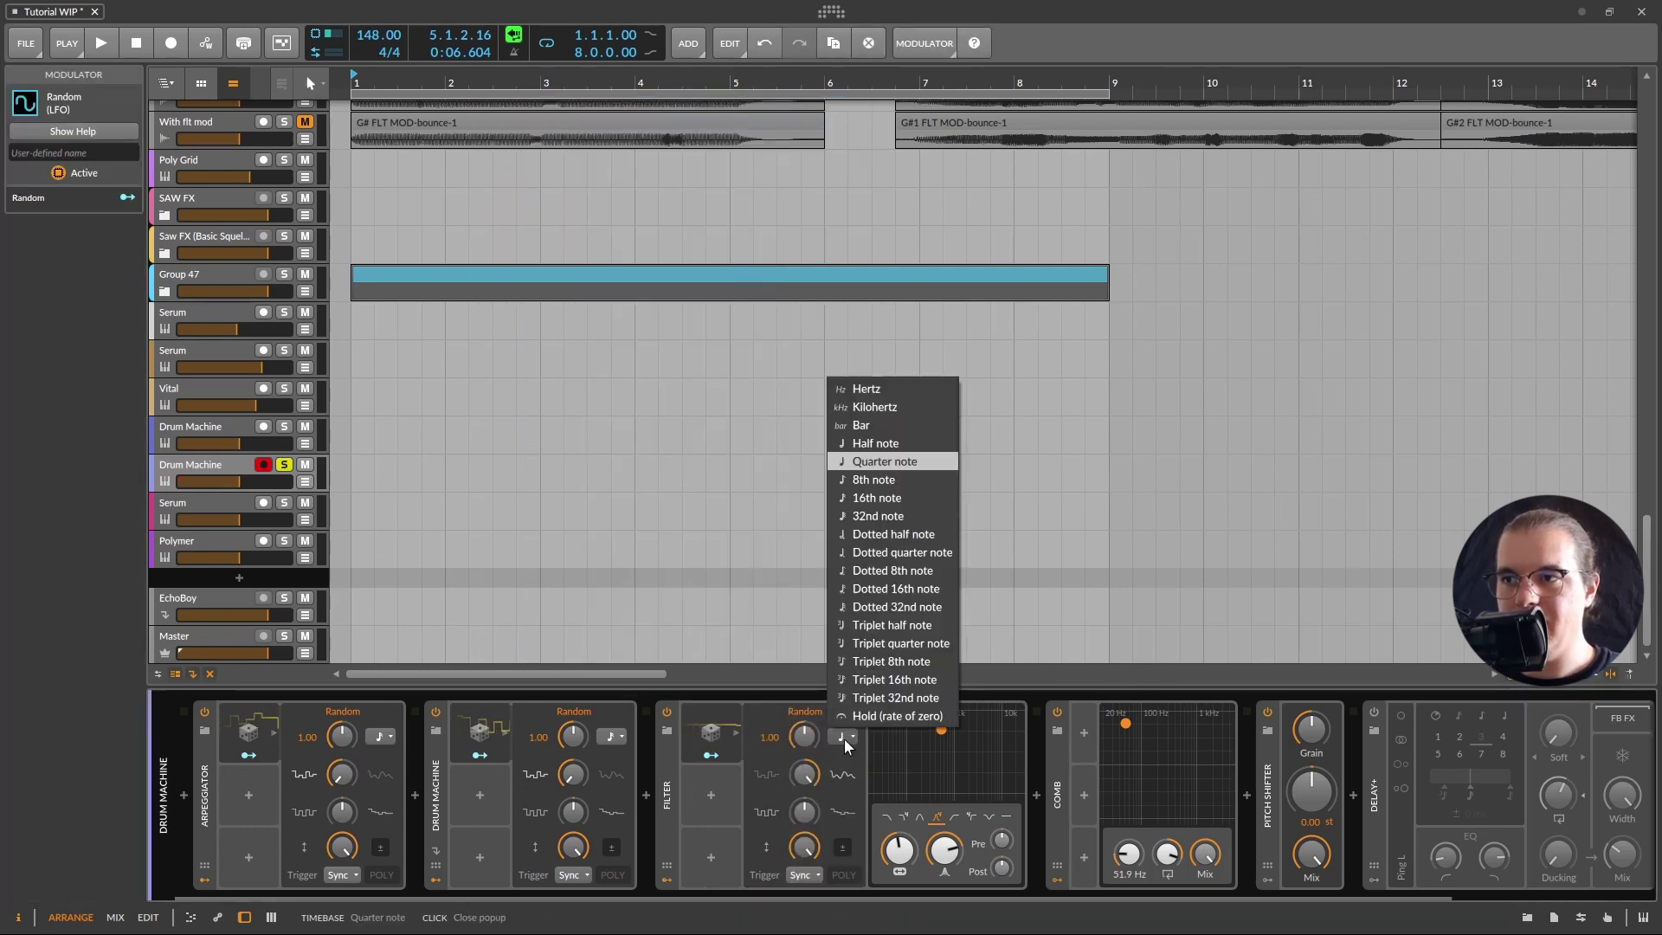
{"action": "left_click", "coordinate": [897, 452]}
Map the Filter's Random modulator to the cutoff frequency with a depth of about 51.48
{"action": "left_click", "coordinate": [711, 755]}
{"action": "mouse_move", "coordinate": [899, 850]}
{"action": "left_mouse_down"}
{"action": "mouse_move", "coordinate": [899, 833]}
{"action": "mouse_move", "coordinate": [900, 847]}
{"action": "left_mouse_up"}
{"action": "left_click", "coordinate": [718, 750]}
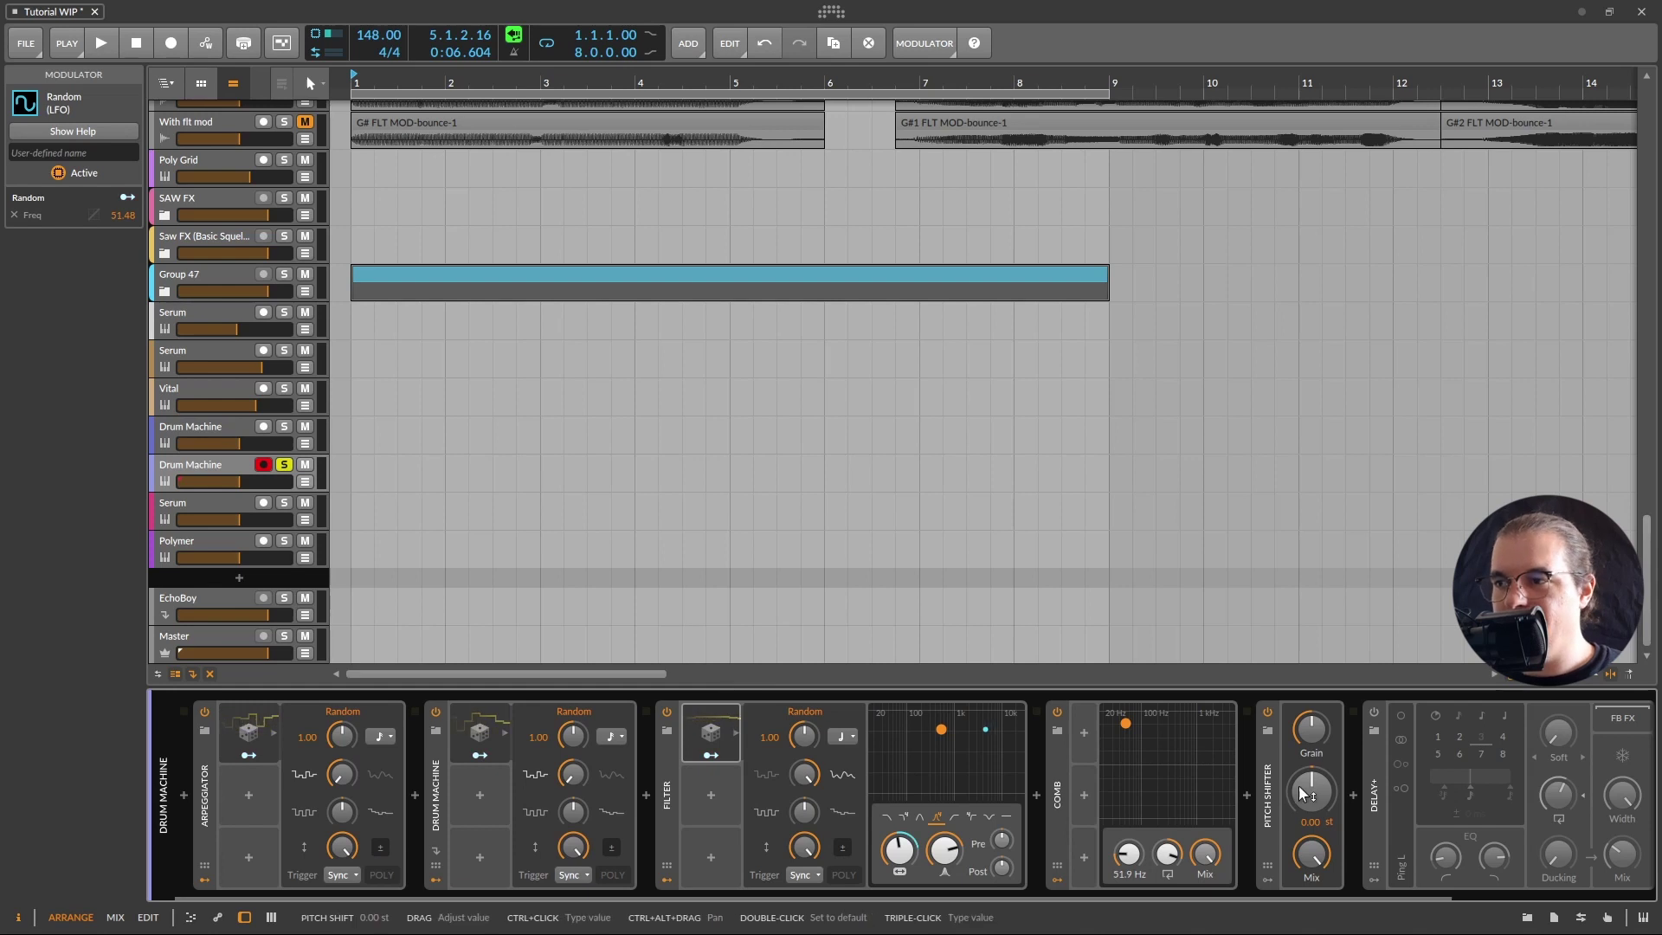
Try shifting the Pitch Shifter's pitch upward, reset it to 0 st, and raise its grain rate
{"action": "left_click_drag", "start_coordinate": [1315, 794], "coordinate": [1315, 749]}
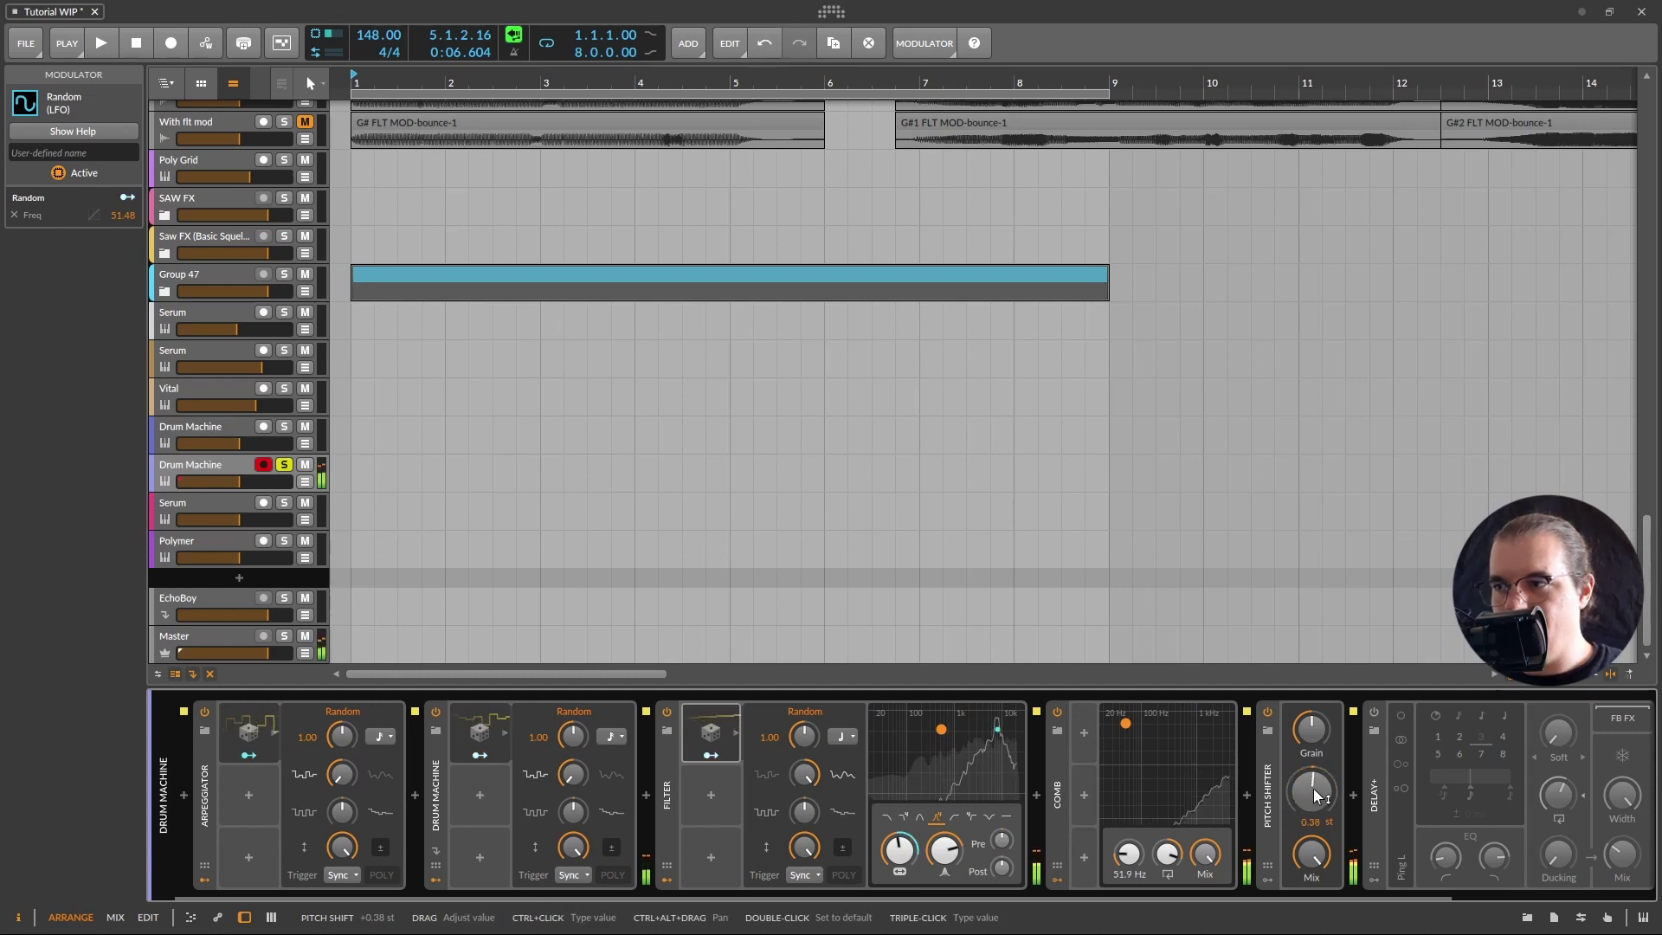
{"action": "double_click", "coordinate": [1313, 792]}
{"action": "left_click_drag", "start_coordinate": [944, 851], "coordinate": [945, 849]}
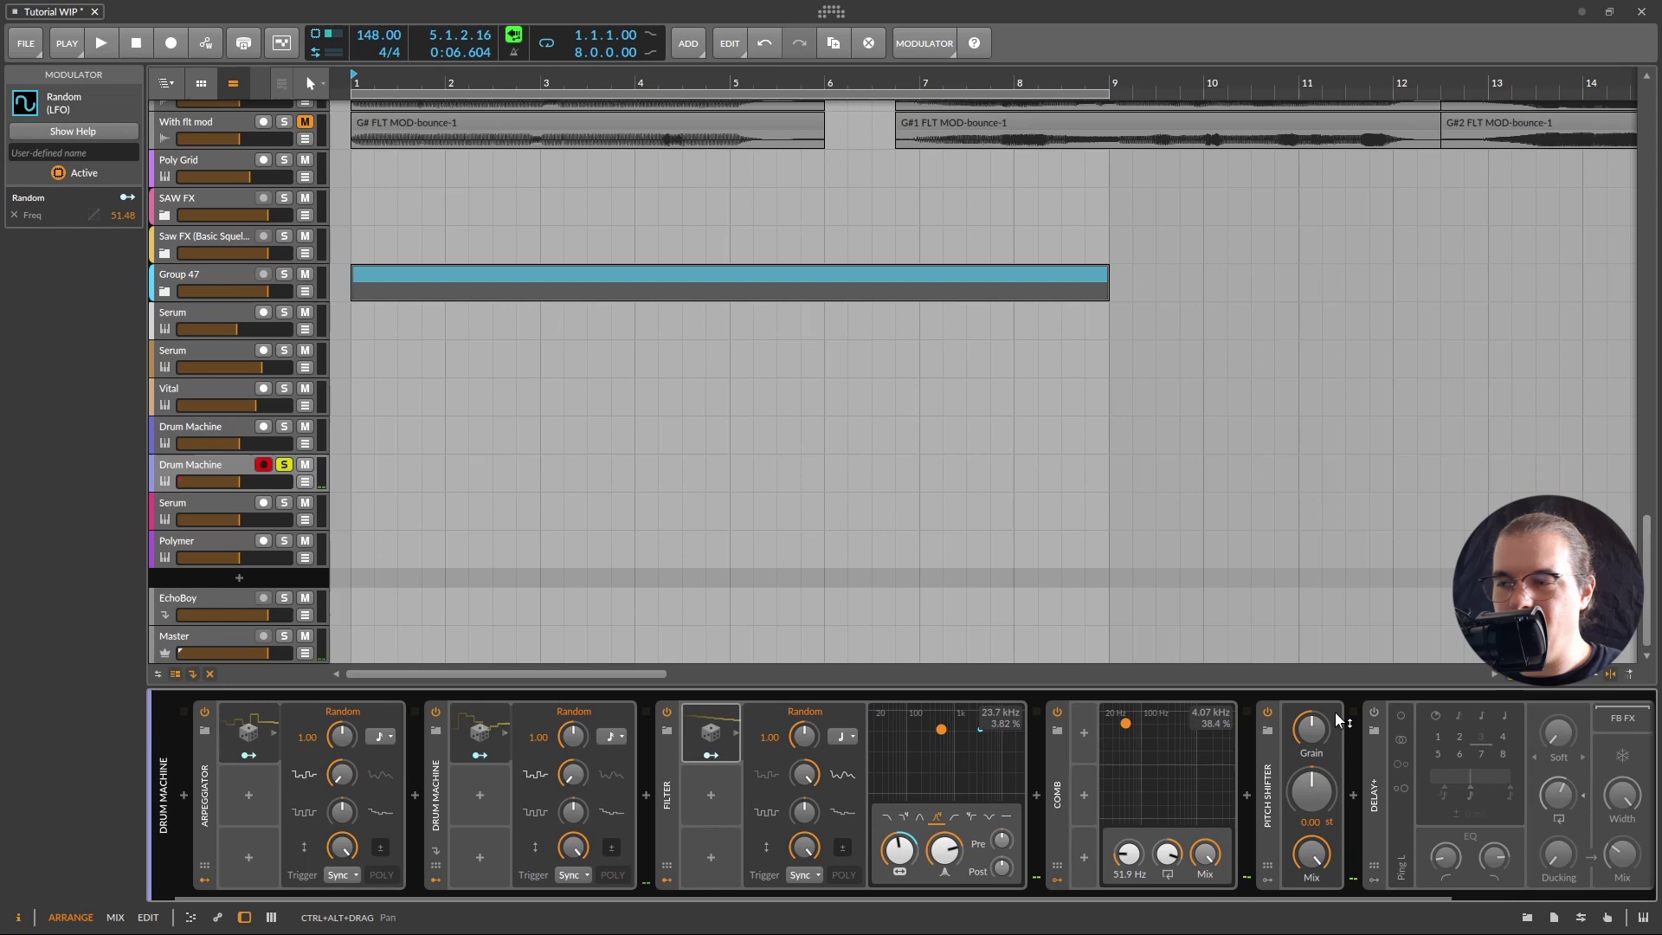
{"action": "left_click", "coordinate": [1313, 739]}
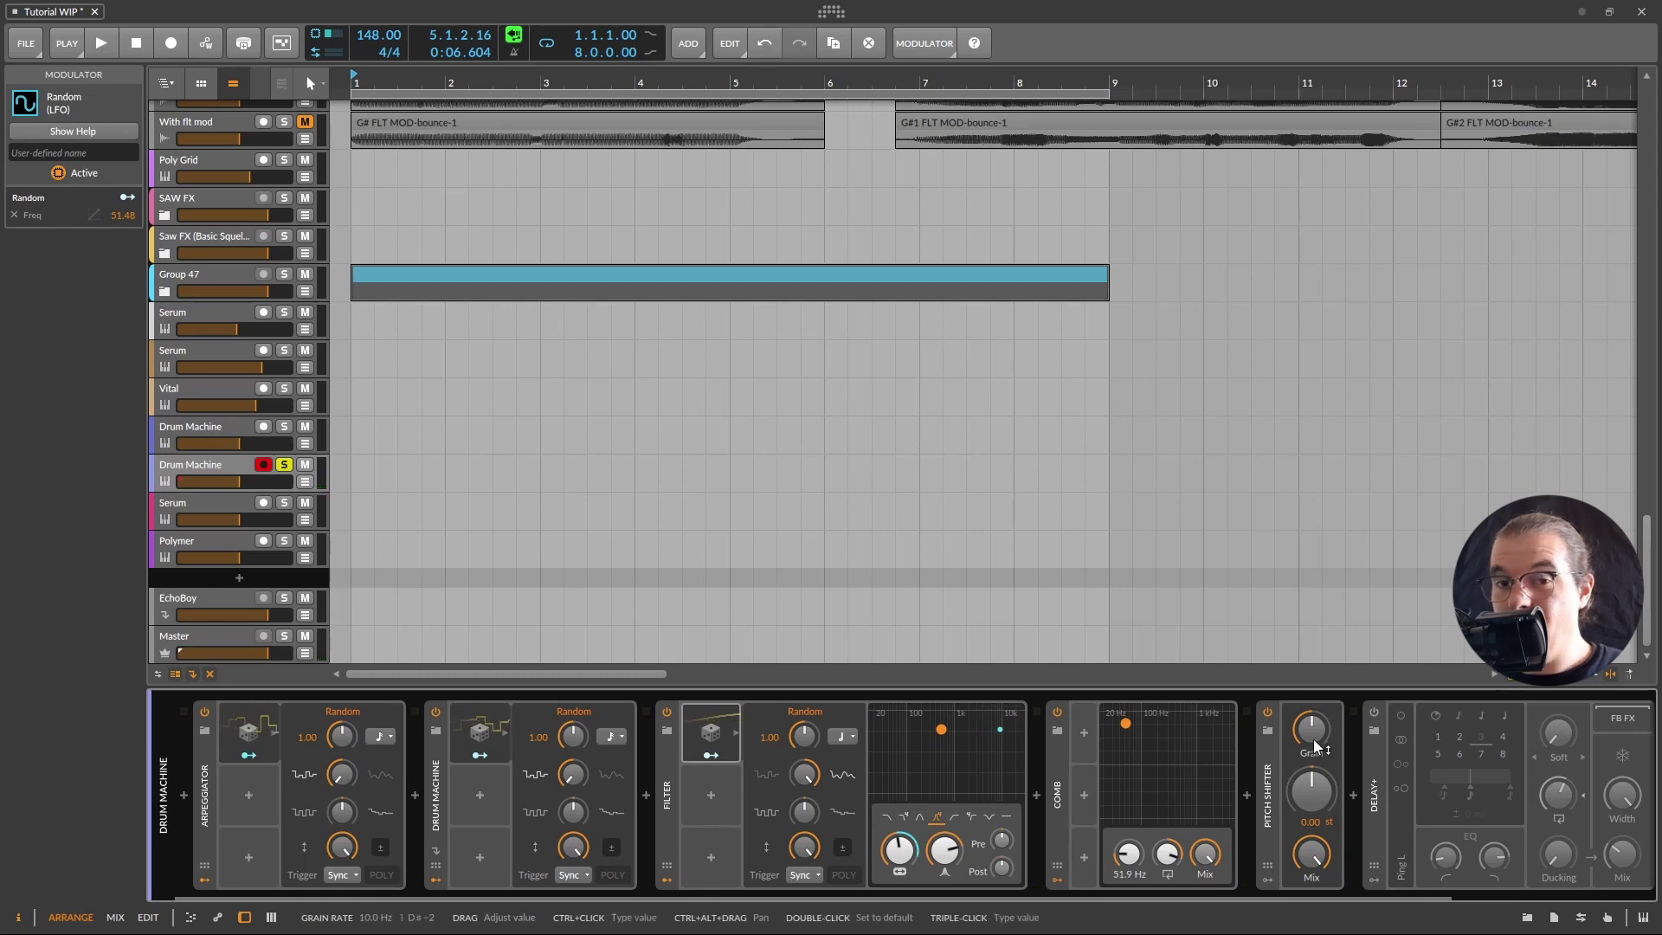
{"action": "left_click_drag", "start_coordinate": [1313, 739], "coordinate": [1313, 738]}
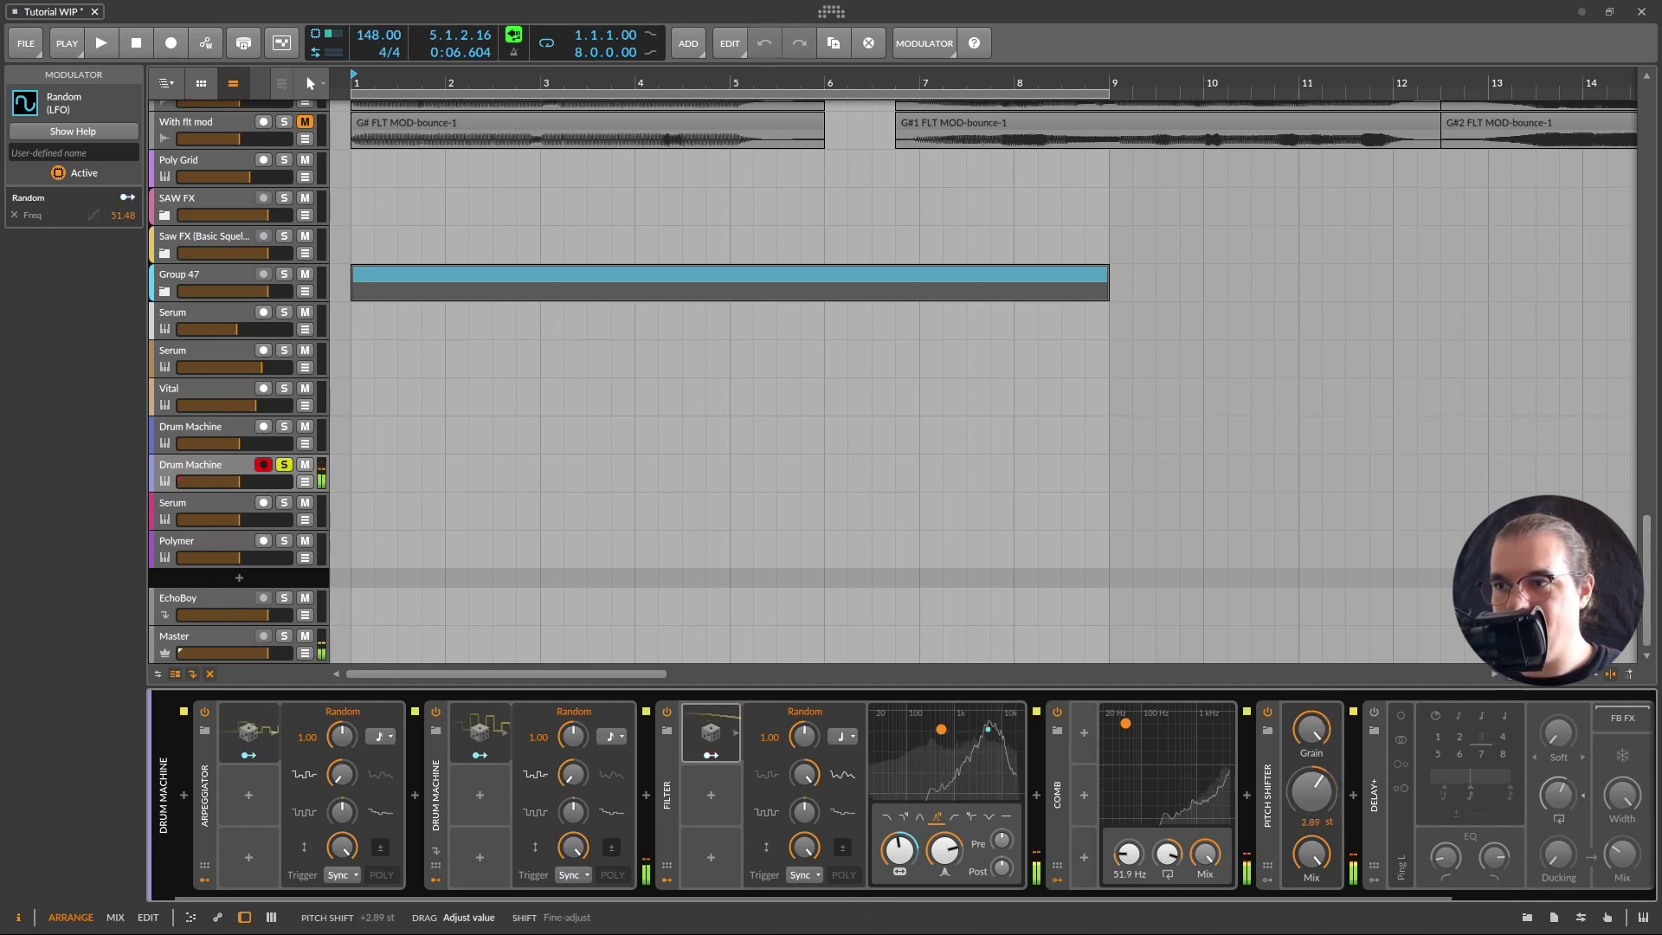
Lower the Filter's resonance and the Pitch Shifter's grain rate, trying small pitch shifts before resetting the pitch to 0 st
{"action": "left_click_drag", "start_coordinate": [945, 851], "coordinate": [944, 848]}
{"action": "left_click_drag", "start_coordinate": [1283, 821], "coordinate": [1283, 831]}
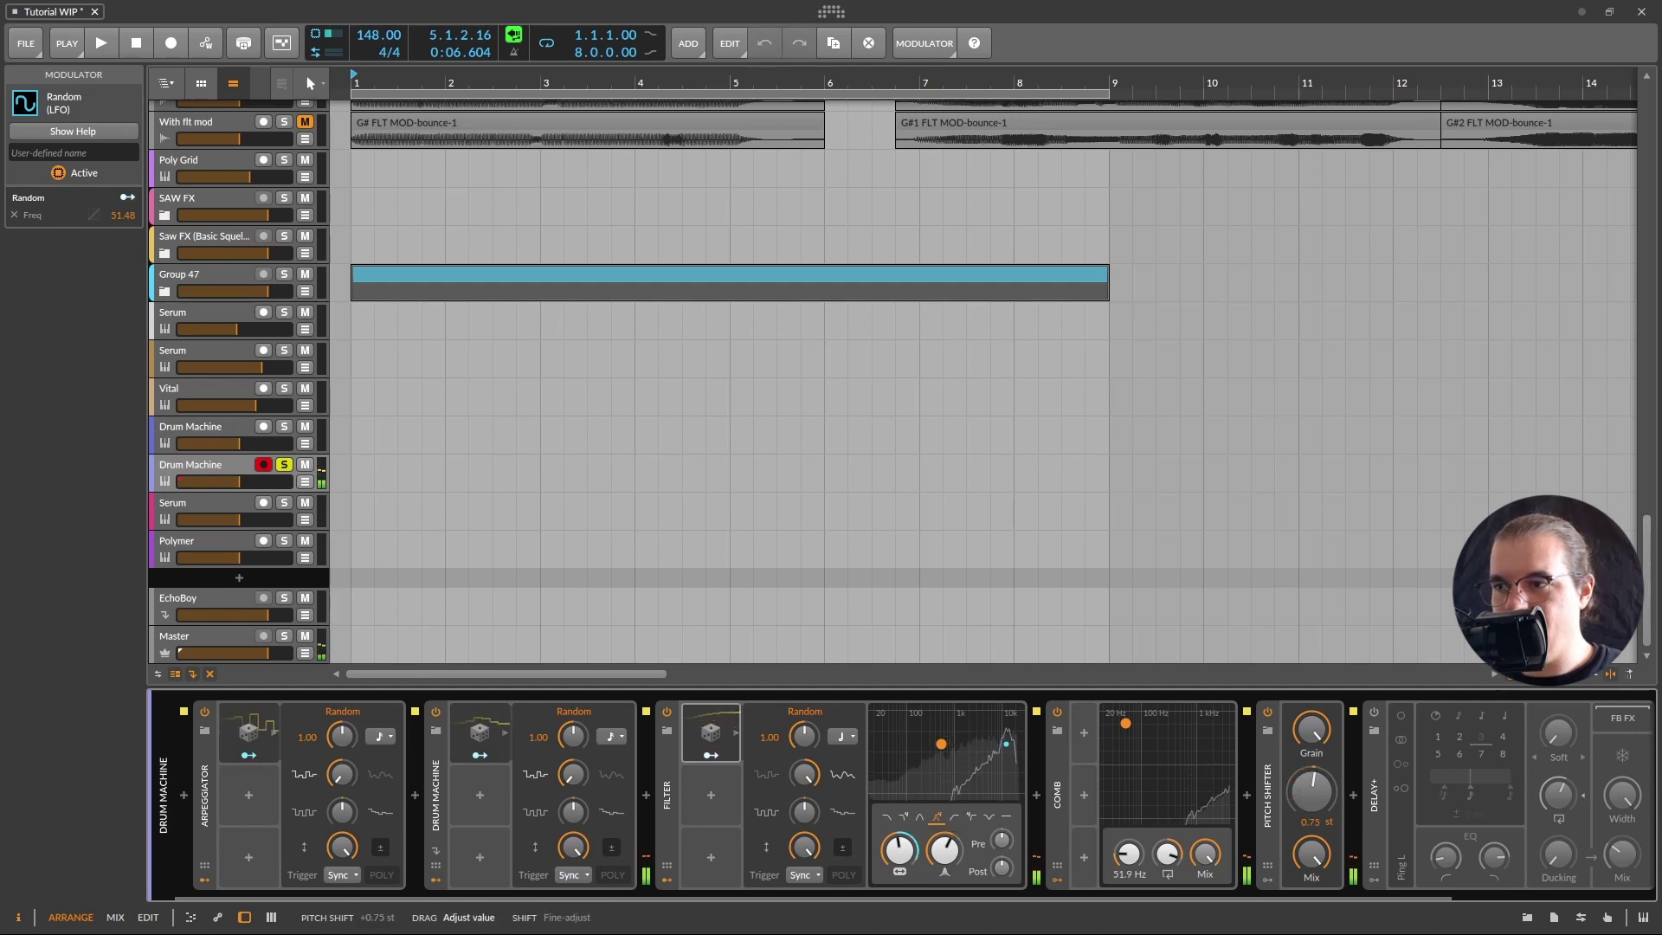
{"action": "left_click_drag", "start_coordinate": [1309, 727], "coordinate": [1311, 874]}
{"action": "left_click", "coordinate": [1325, 759]}
{"action": "left_click_drag", "start_coordinate": [1312, 818], "coordinate": [1320, 792]}
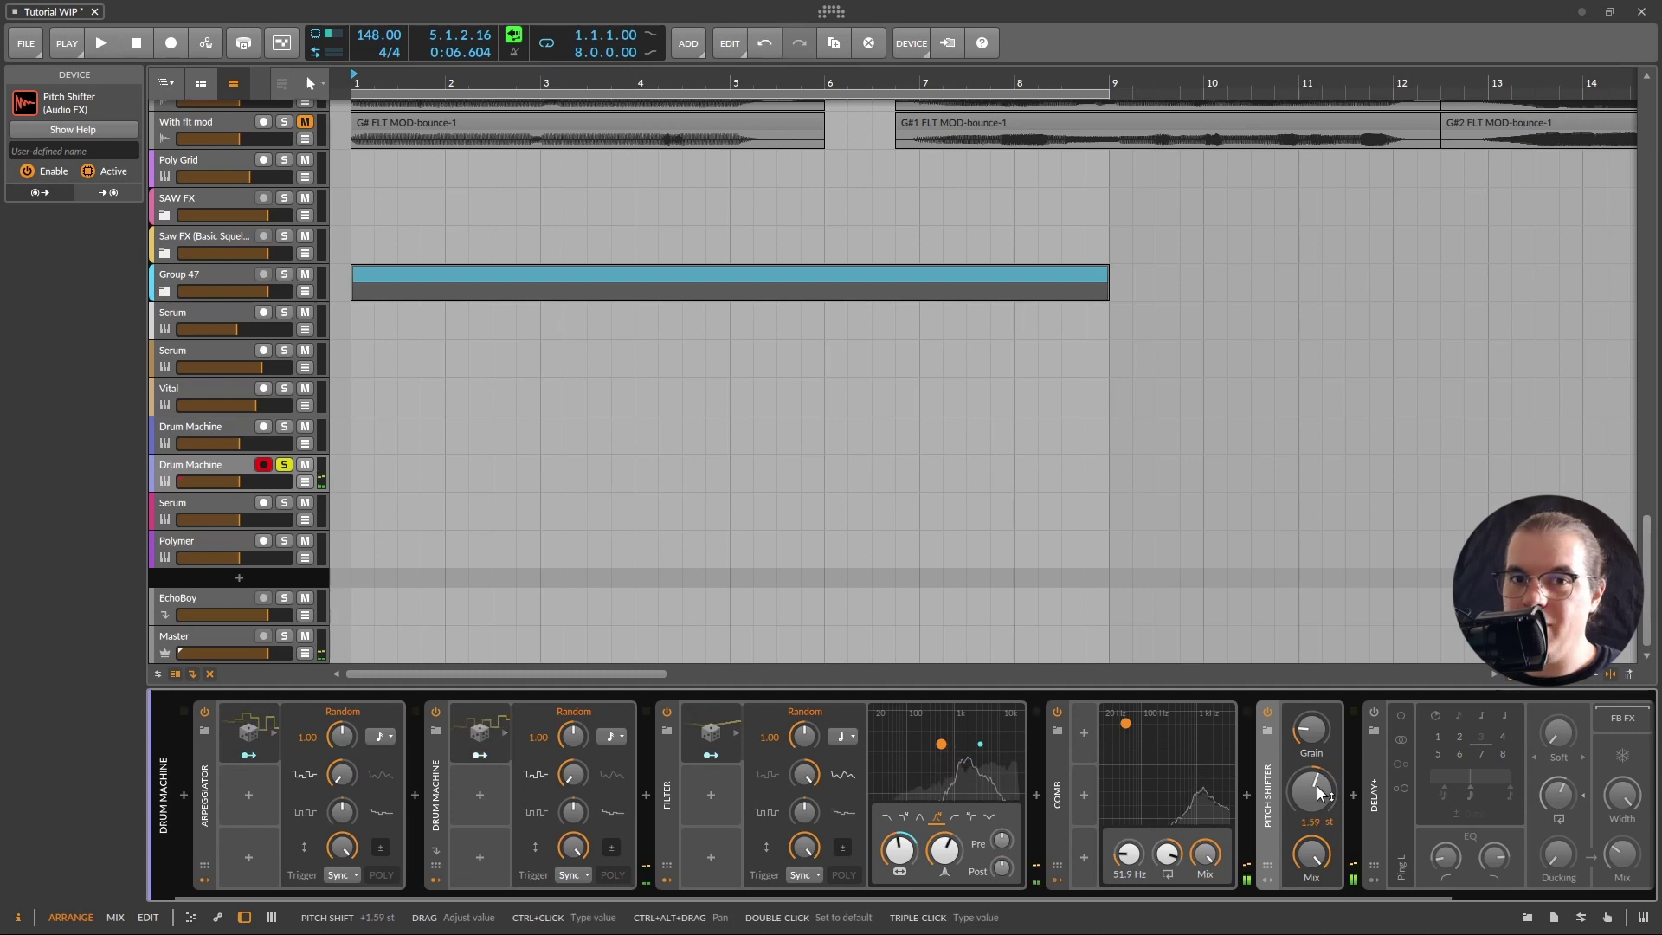
{"action": "double_click", "coordinate": [1317, 788]}
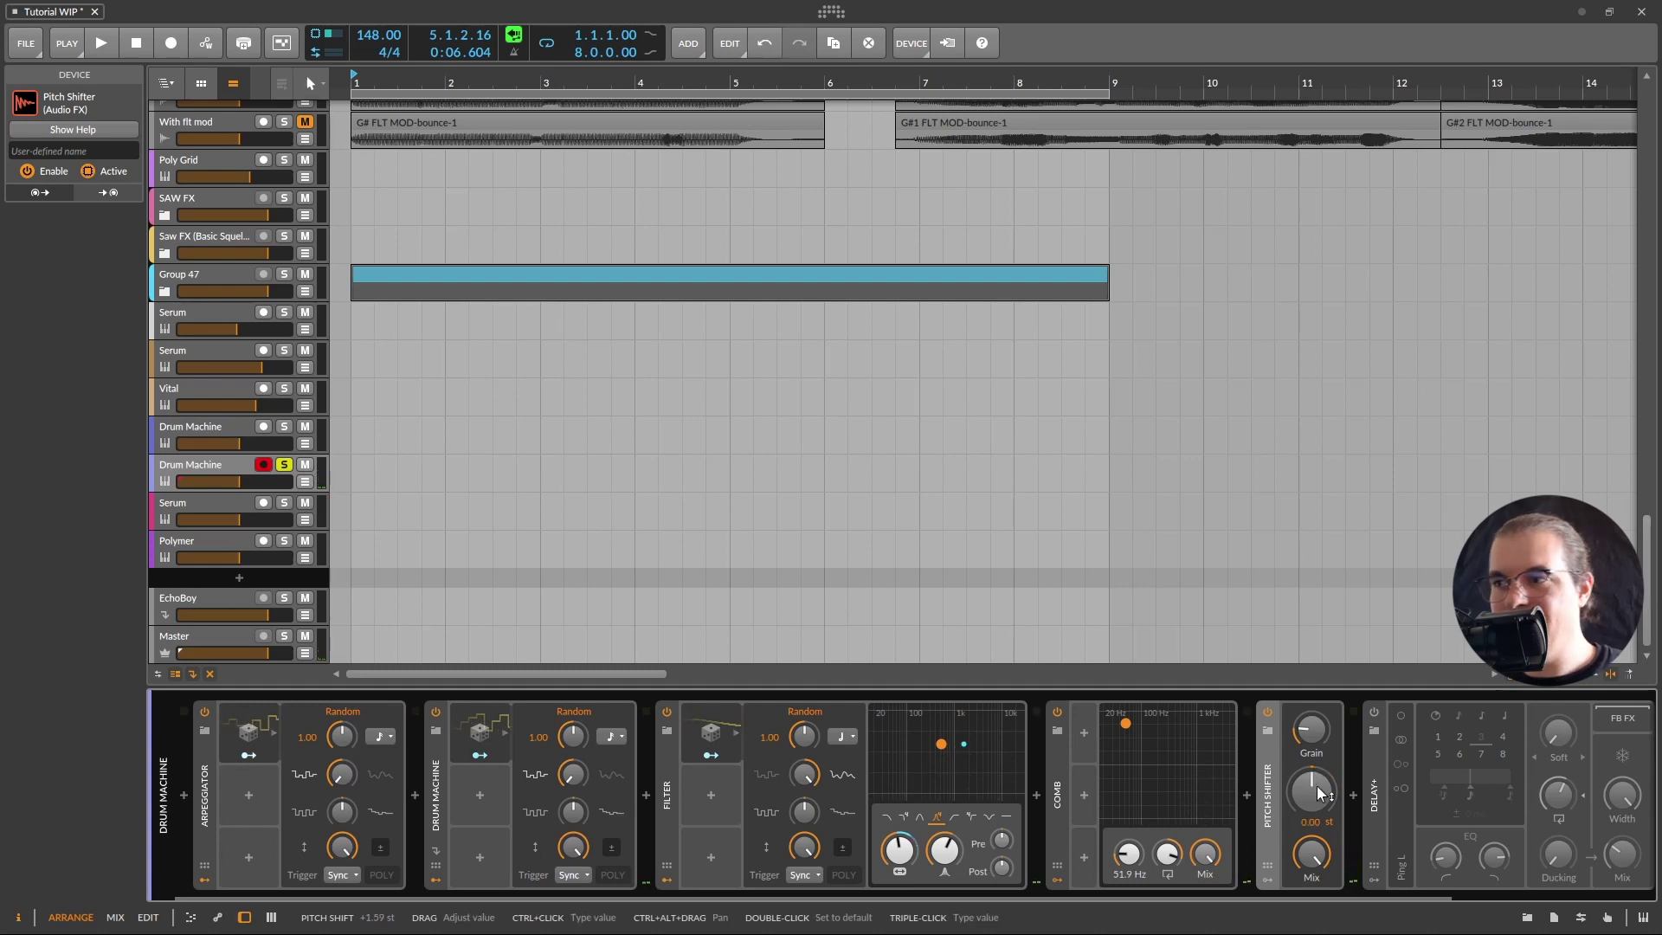
Add a Random modulator to the Pitch Shifter and map it to the pitch with a depth of 12 semitones
{"action": "left_click", "coordinate": [1269, 880]}
{"action": "left_click", "coordinate": [1296, 734]}
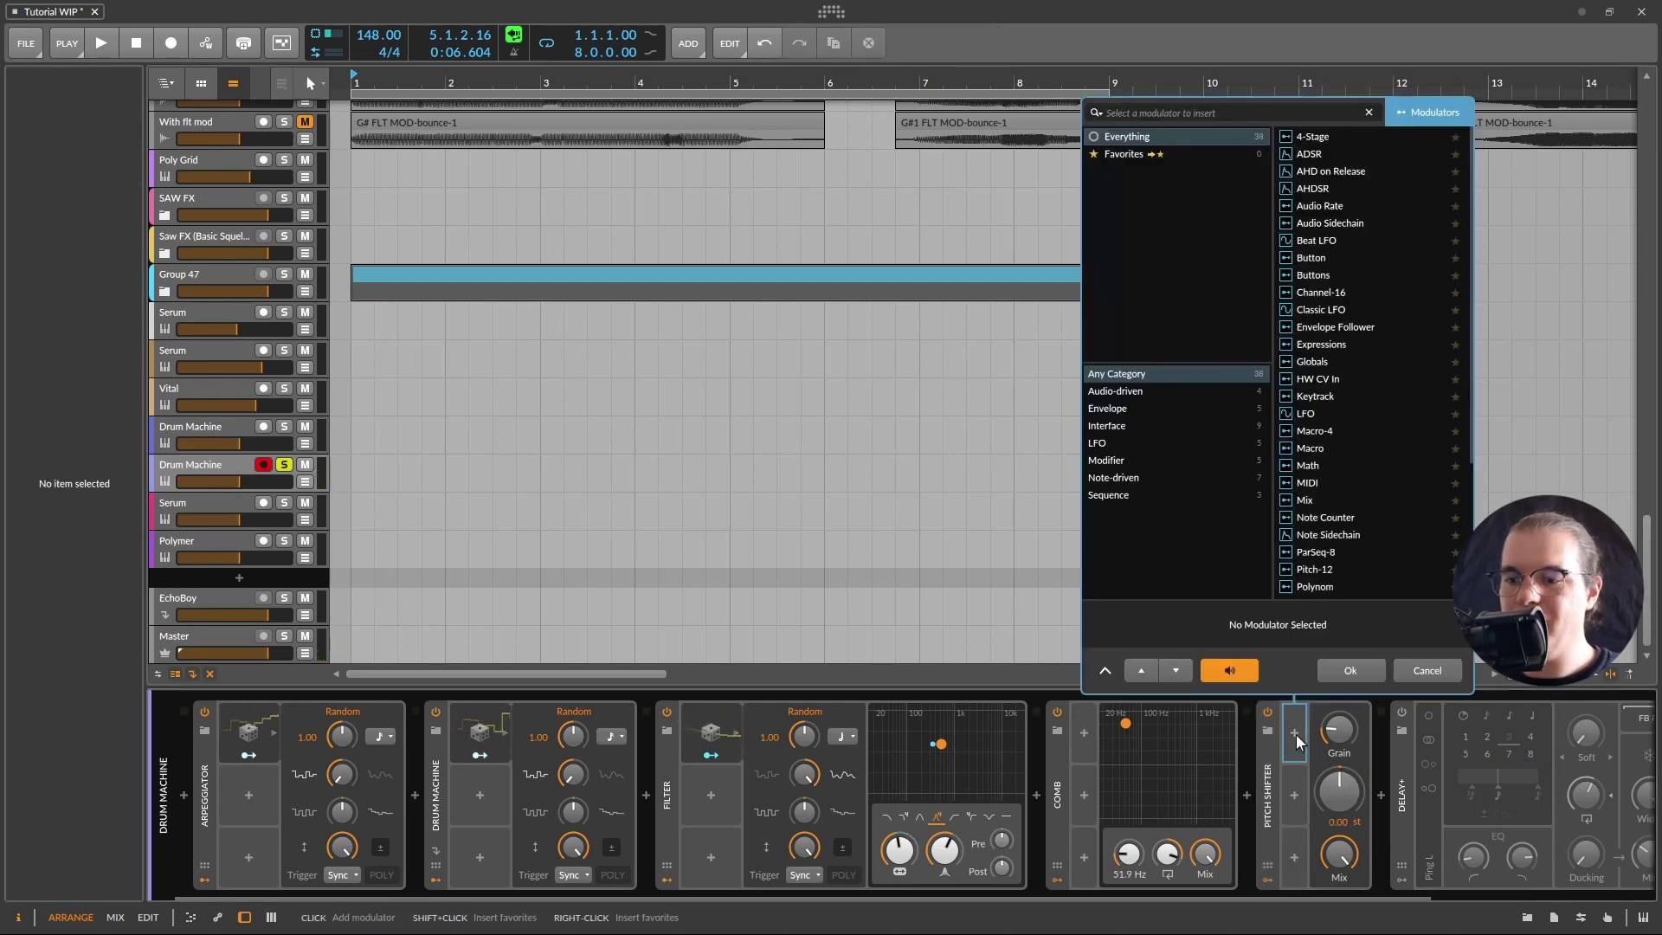
{"action": "type", "text": "random"}
{"action": "double_click", "coordinate": [1308, 137]}
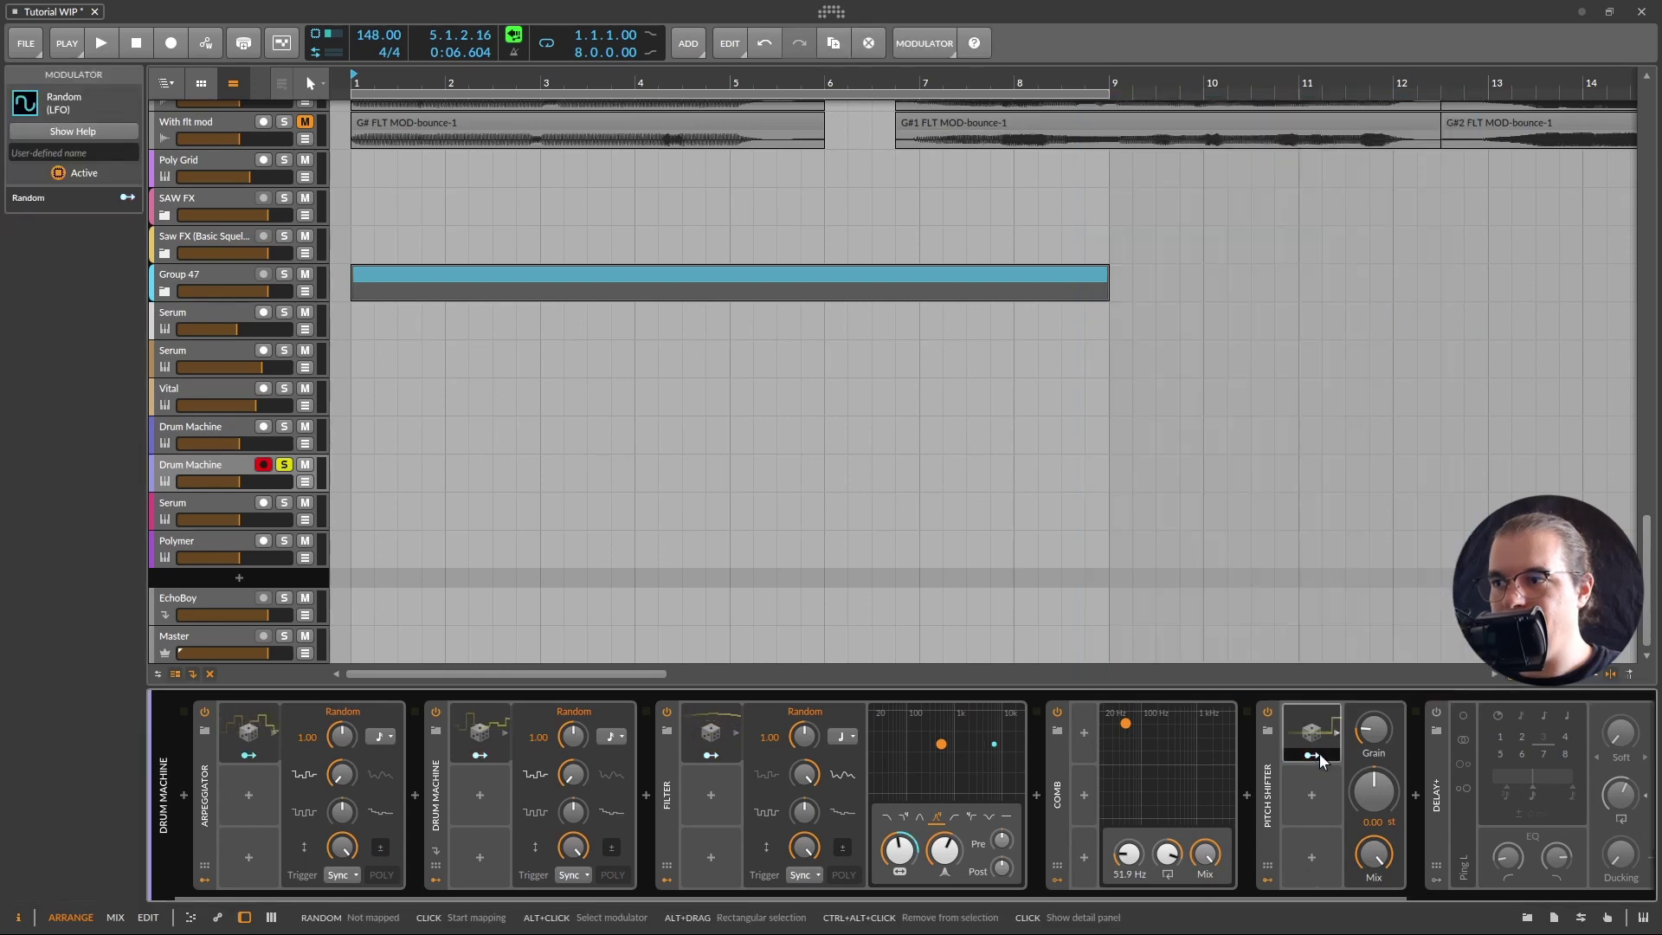
{"action": "left_click_drag", "start_coordinate": [1388, 826], "coordinate": [1388, 788]}
Set the timebase of the Pitch Shifter's Random modulator to quarter note and finish its modulation mapping
{"action": "left_click", "coordinate": [1312, 732]}
{"action": "left_click", "coordinate": [1445, 739]}
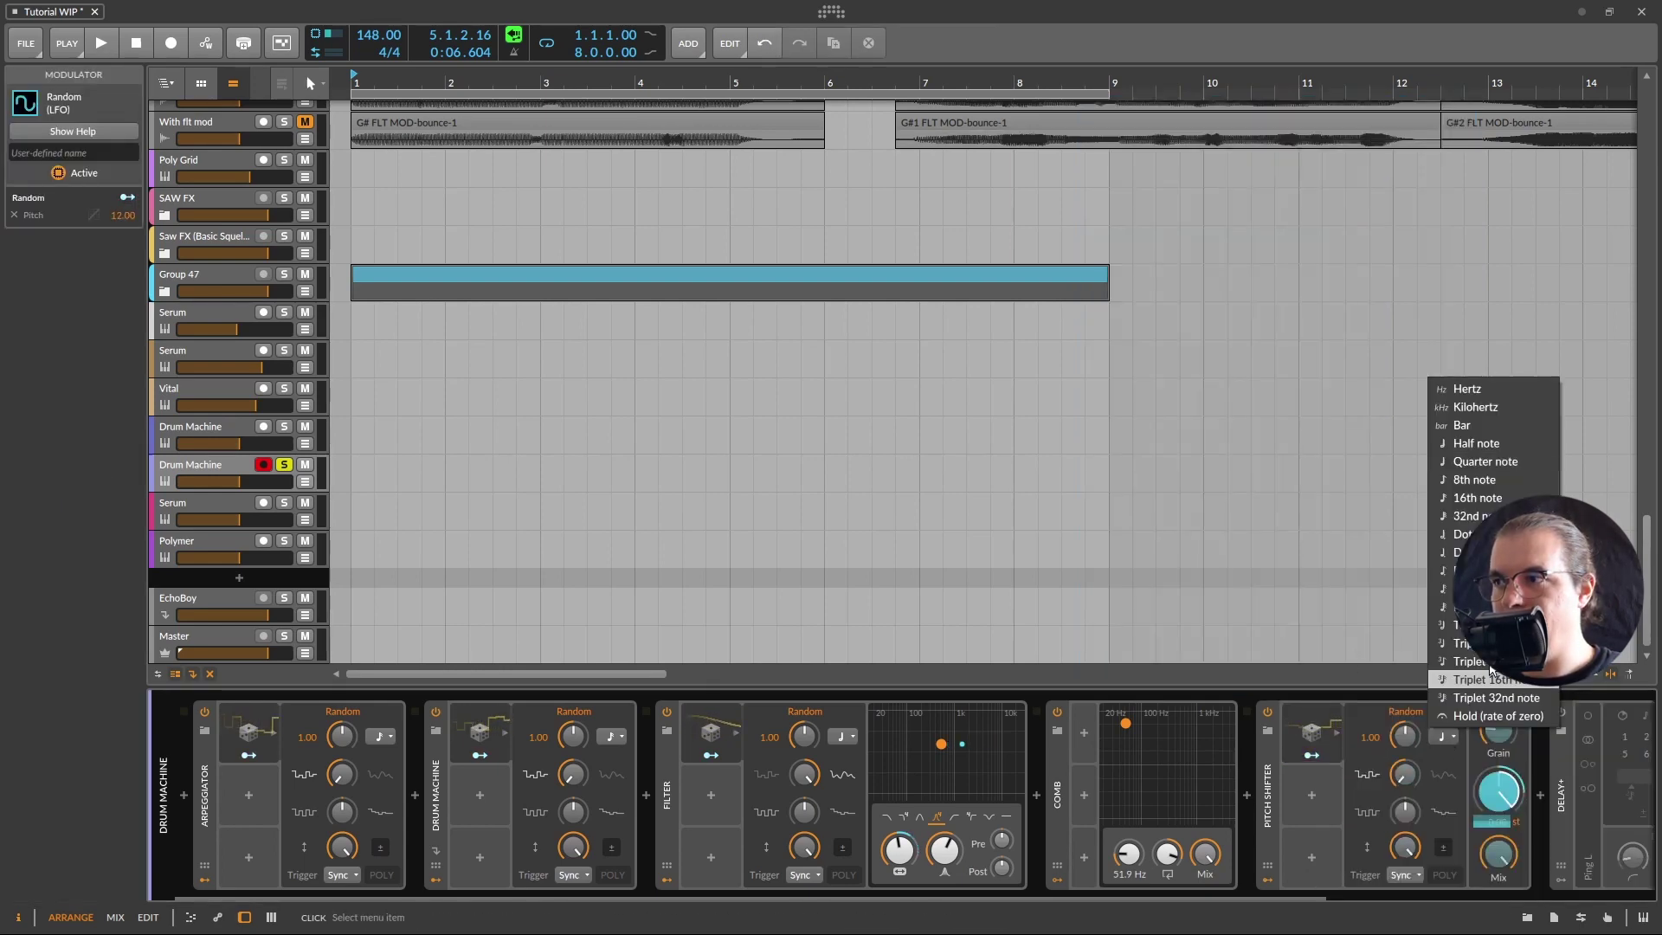
{"action": "left_click", "coordinate": [1522, 463]}
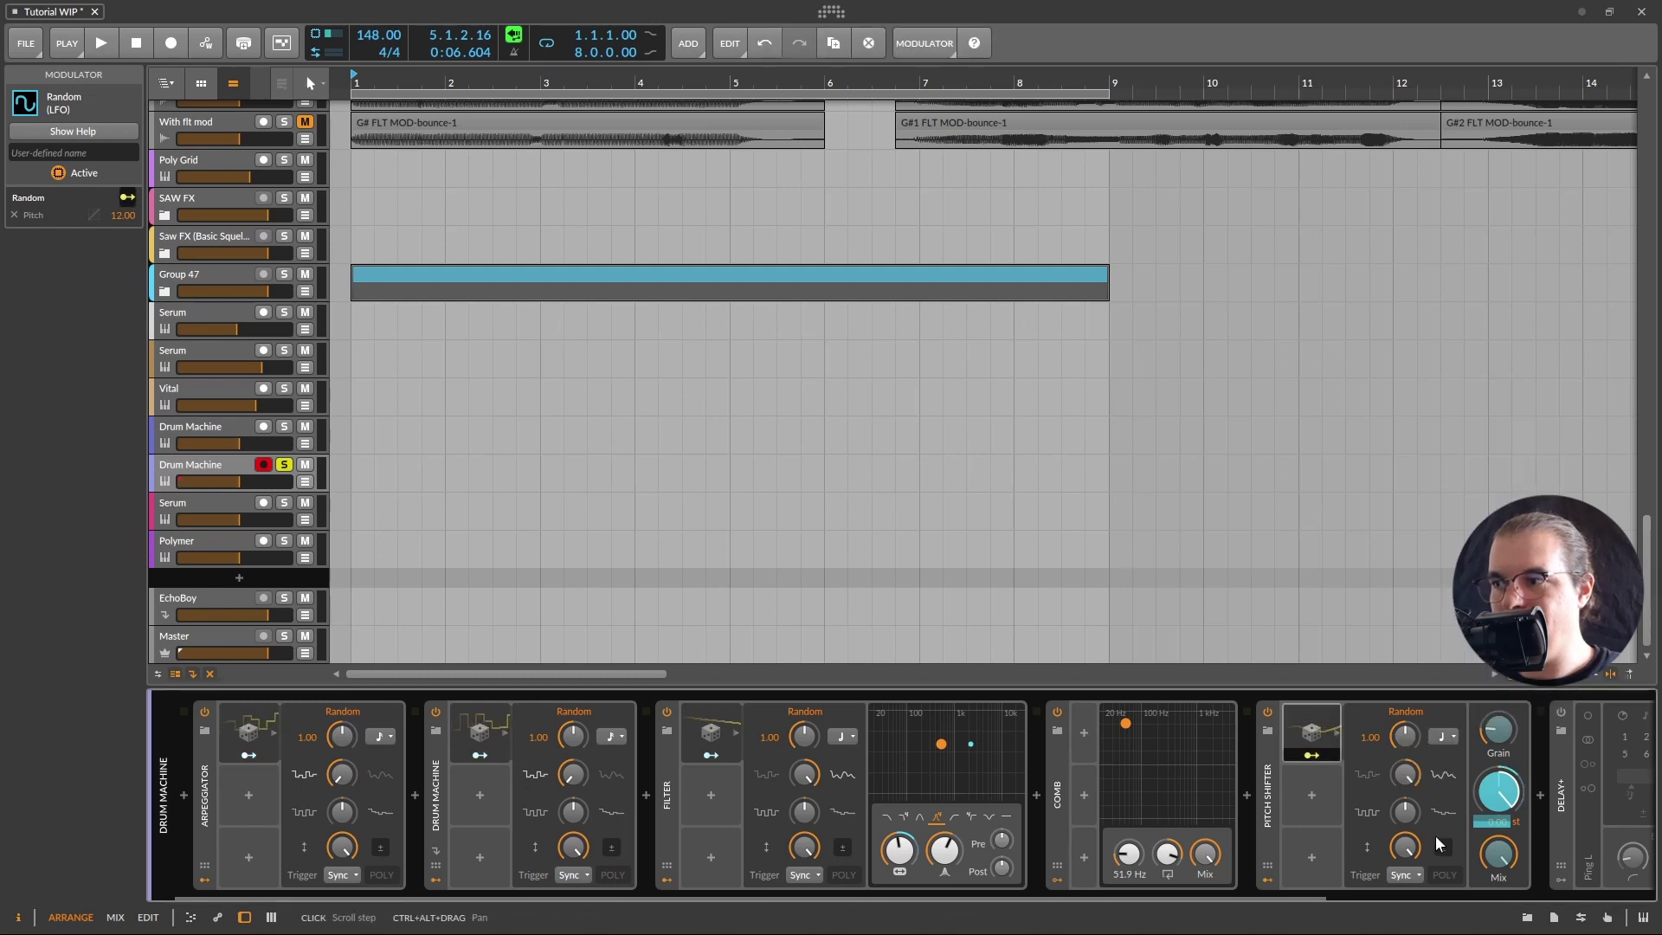
{"action": "left_click", "coordinate": [1311, 758]}
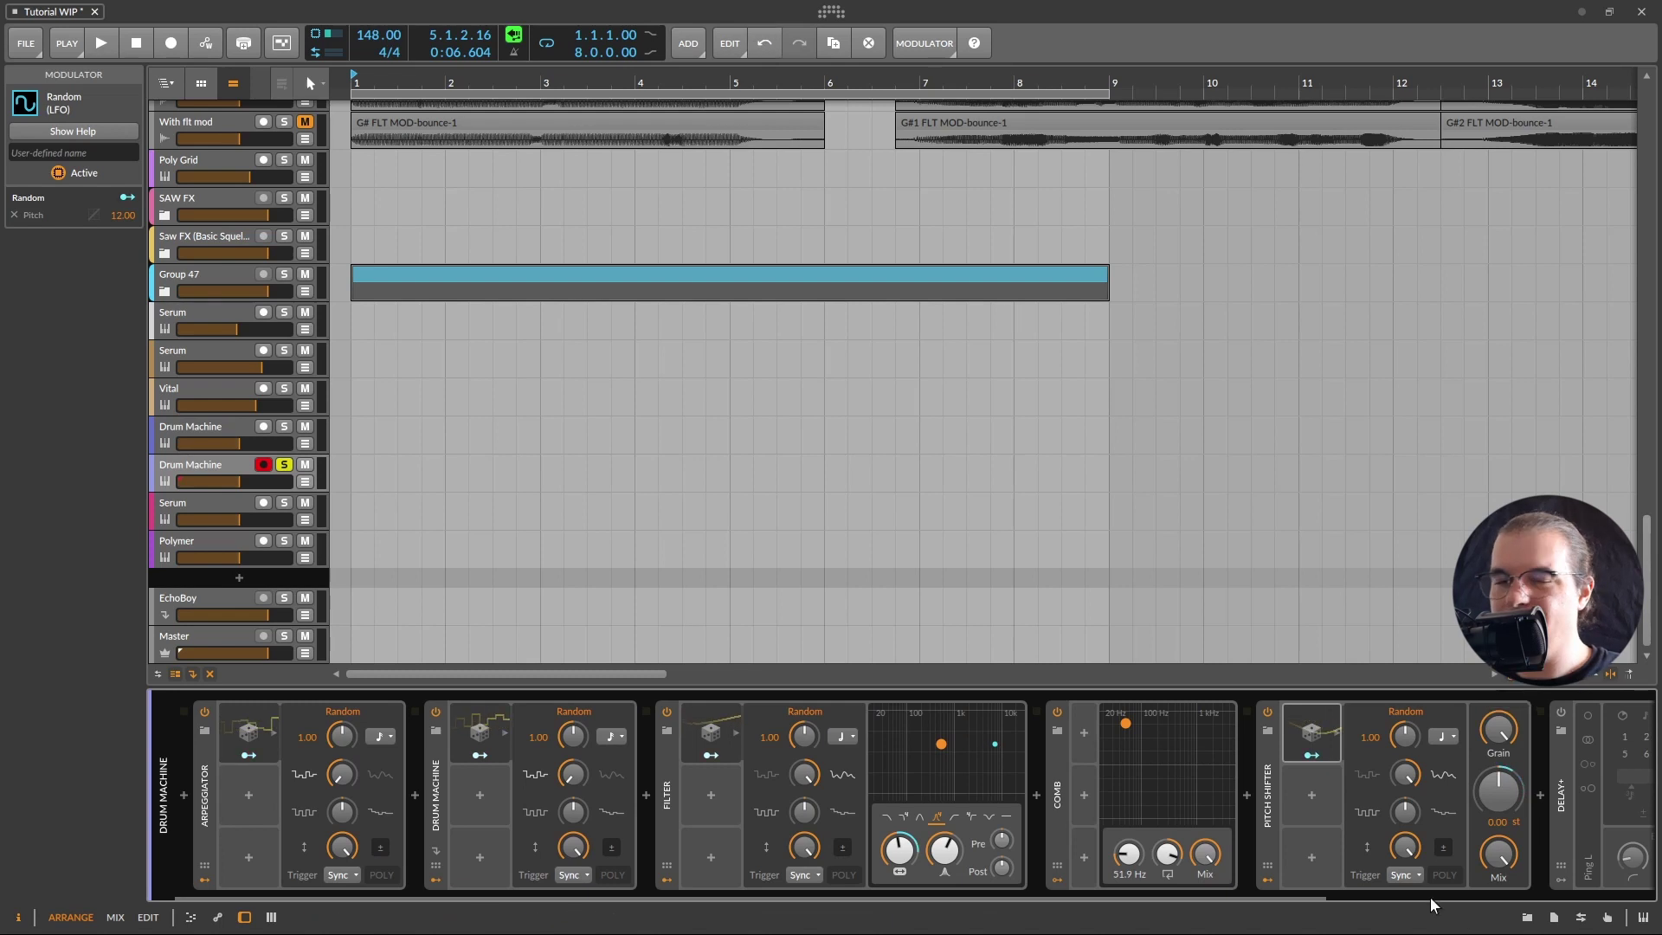
Add a second Random modulator to the Pitch Shifter and map it to the grain rate with a depth of about +4.17
{"action": "left_click", "coordinate": [1312, 795]}
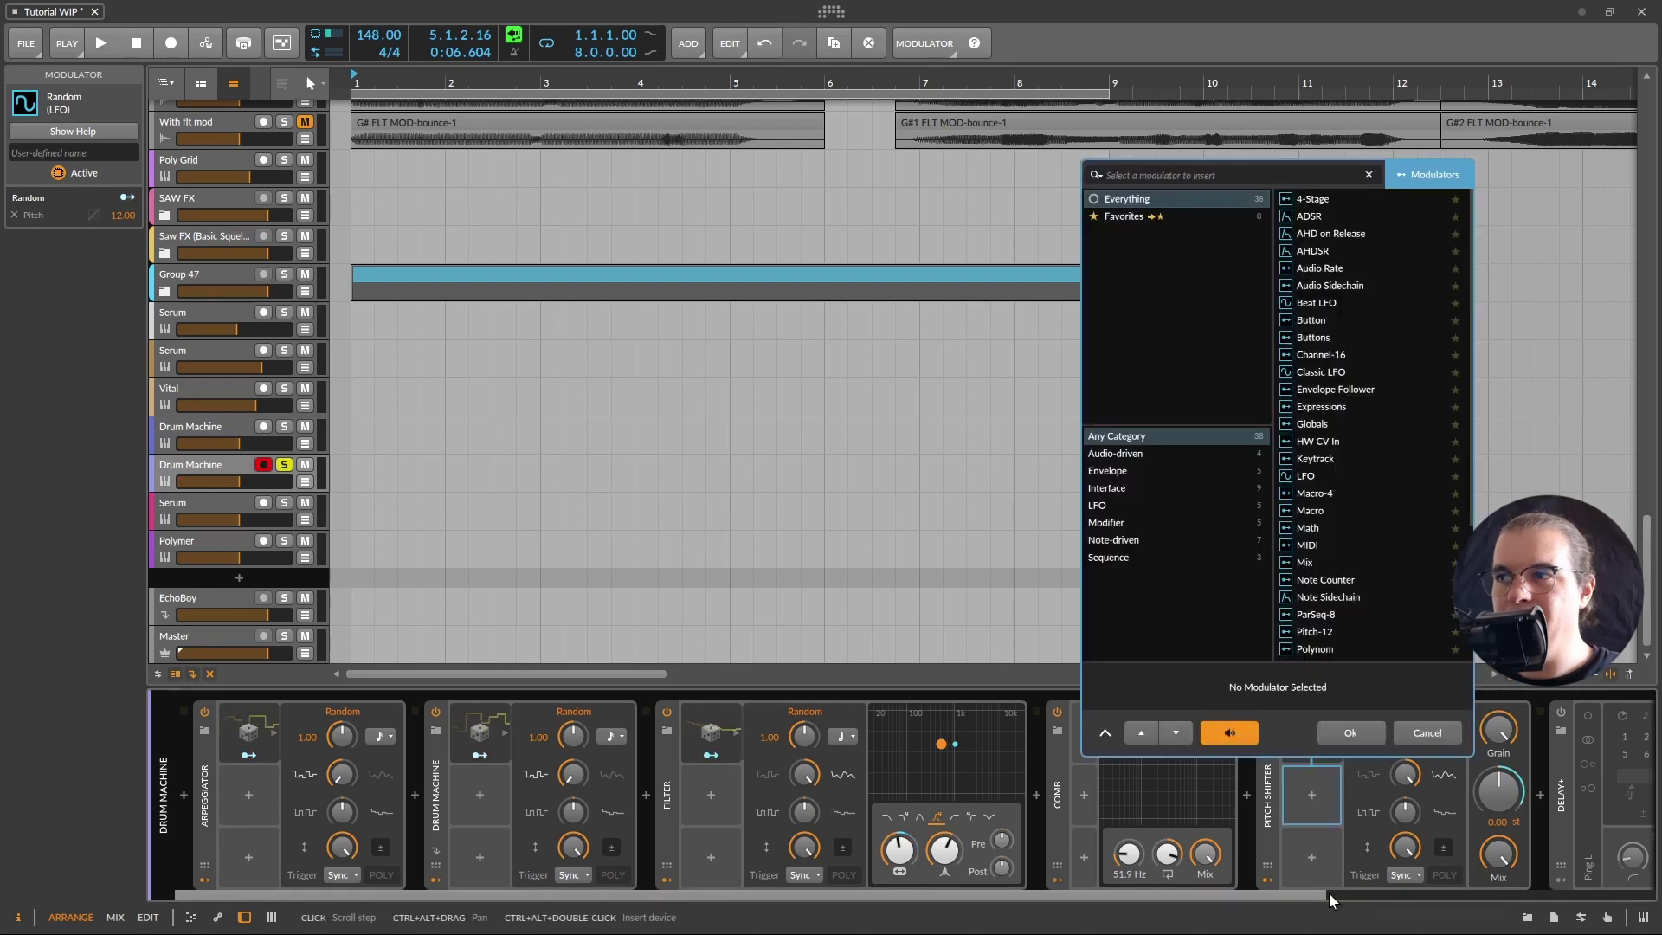
{"action": "type", "text": "ranb"}
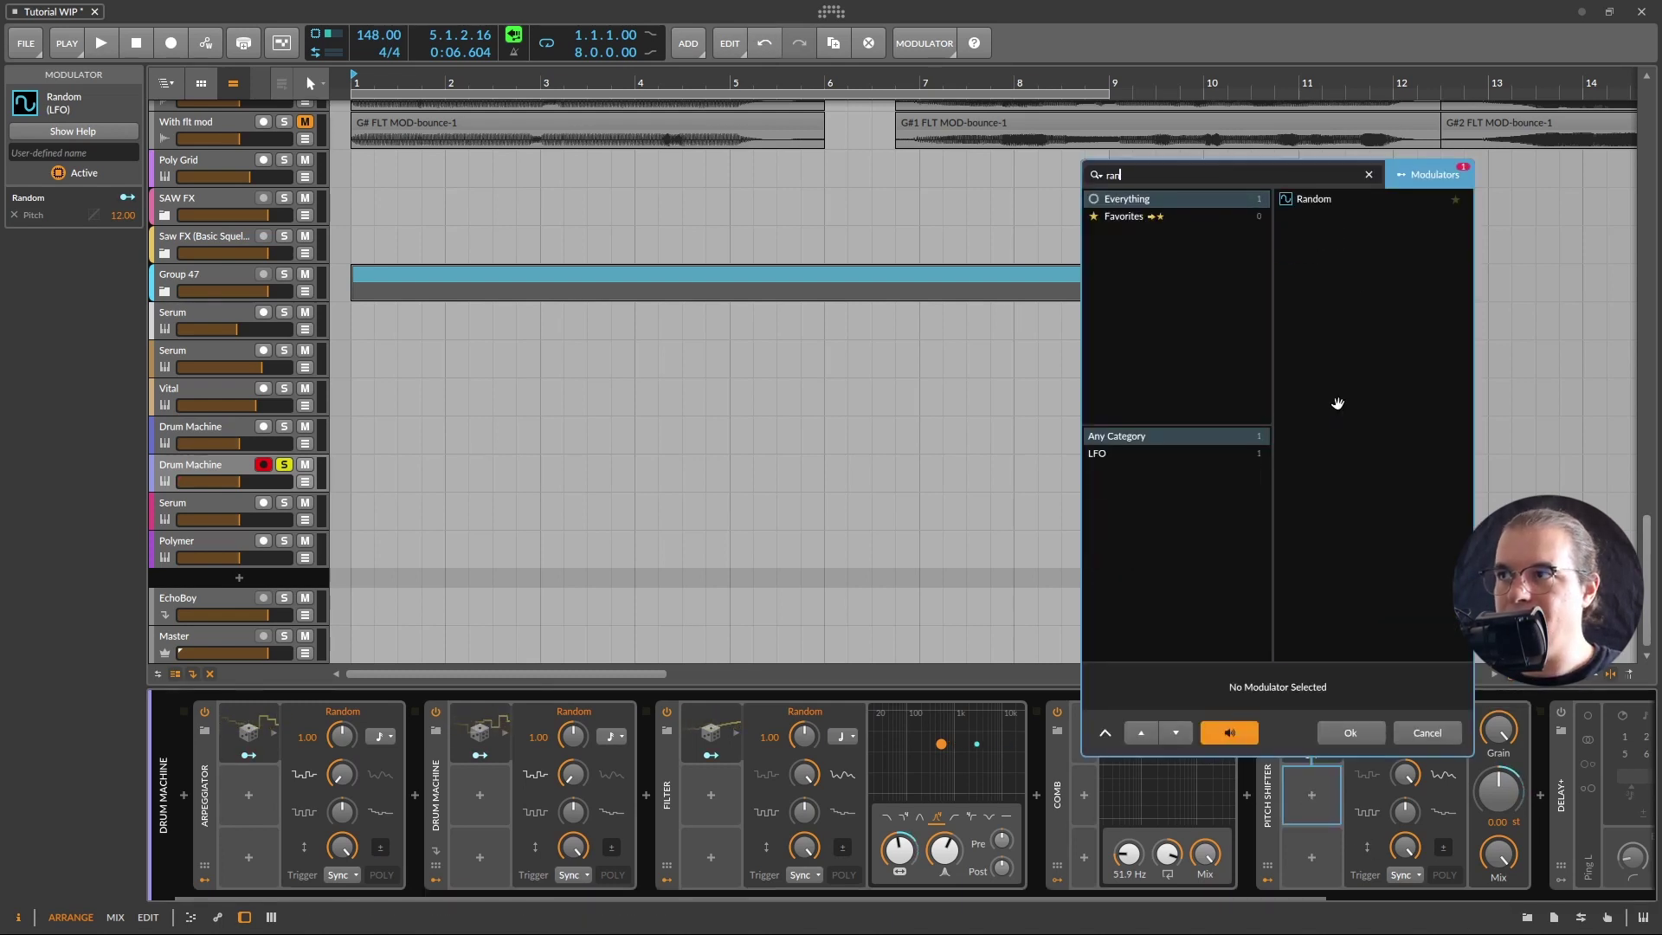
{"action": "double_click", "coordinate": [1321, 197]}
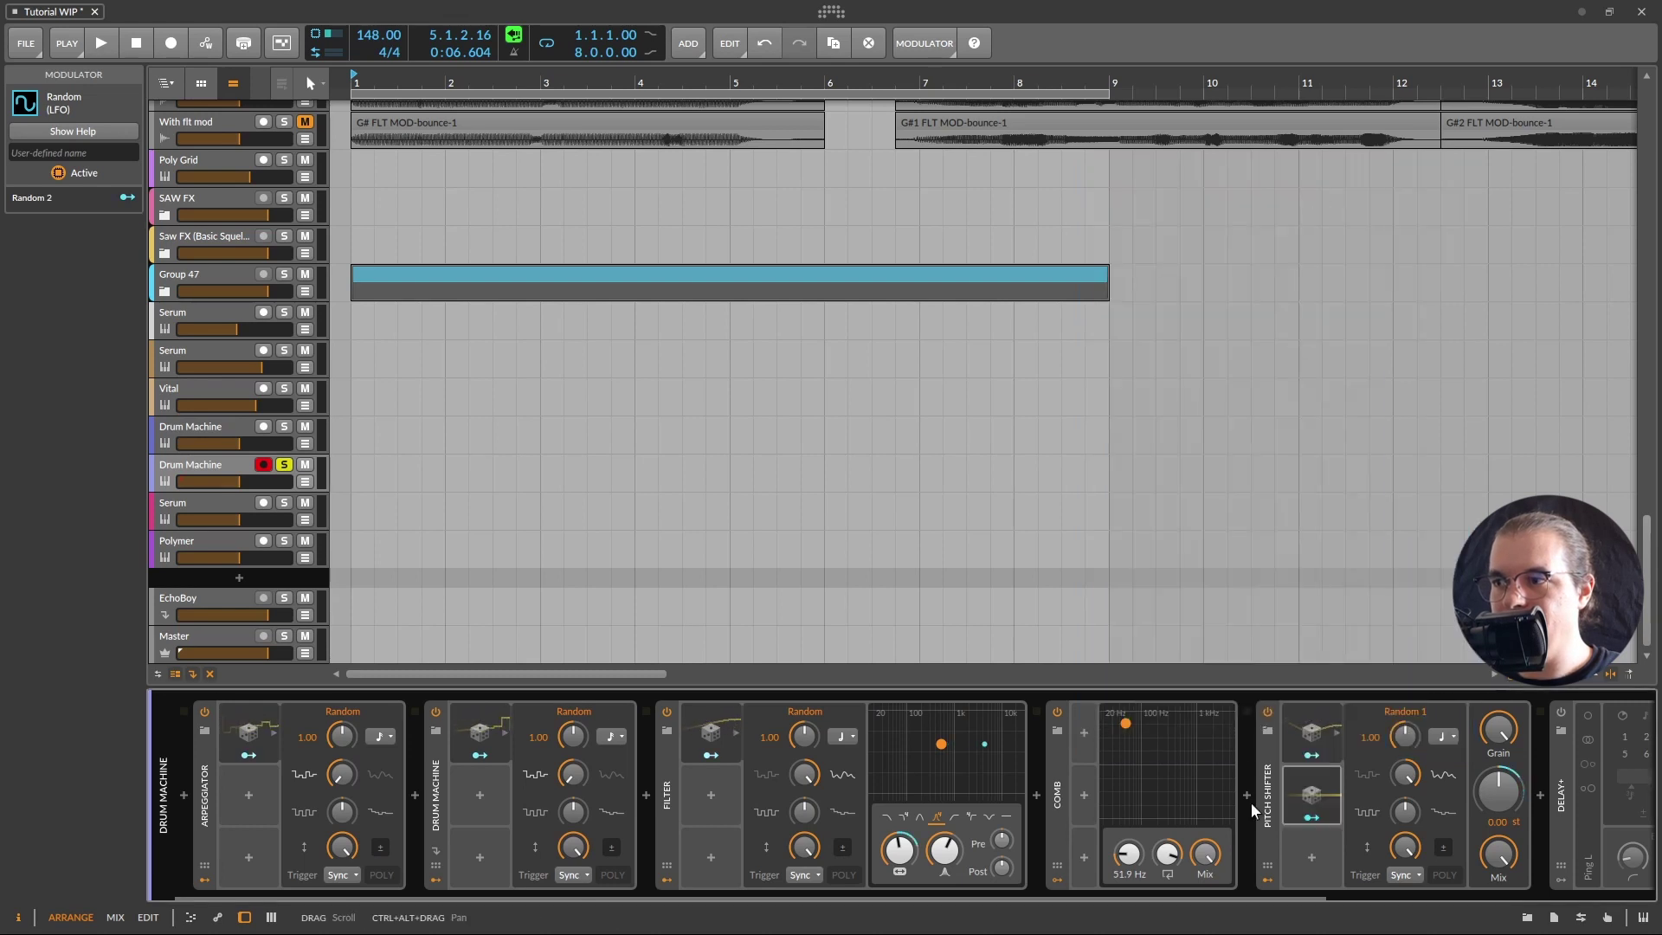
{"action": "left_click", "coordinate": [1312, 817]}
{"action": "mouse_move", "coordinate": [1499, 730]}
{"action": "left_mouse_down"}
{"action": "mouse_move", "coordinate": [1499, 706]}
{"action": "mouse_move", "coordinate": [1498, 738]}
{"action": "left_mouse_up"}
{"action": "left_click", "coordinate": [1315, 816]}
Adjust Random 2's smoothing and set its timebase to half note, and switch Random 1 to bipolar
{"action": "left_click", "coordinate": [1314, 791]}
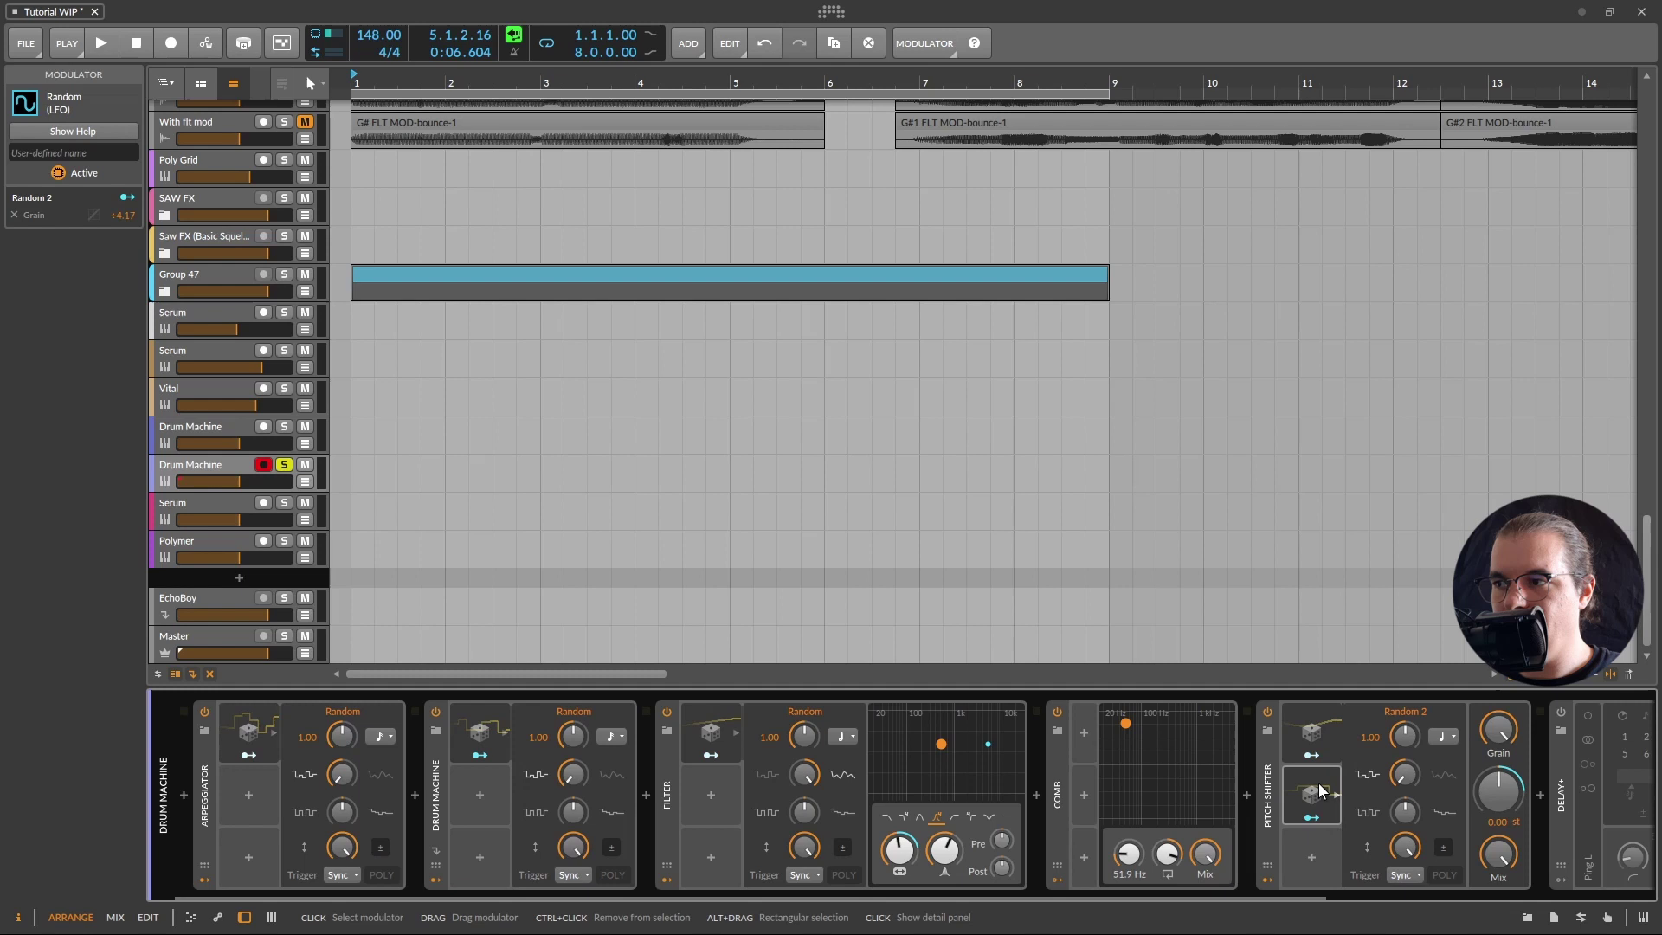
{"action": "left_click_drag", "start_coordinate": [1406, 773], "coordinate": [1417, 800]}
{"action": "left_click", "coordinate": [1442, 737]}
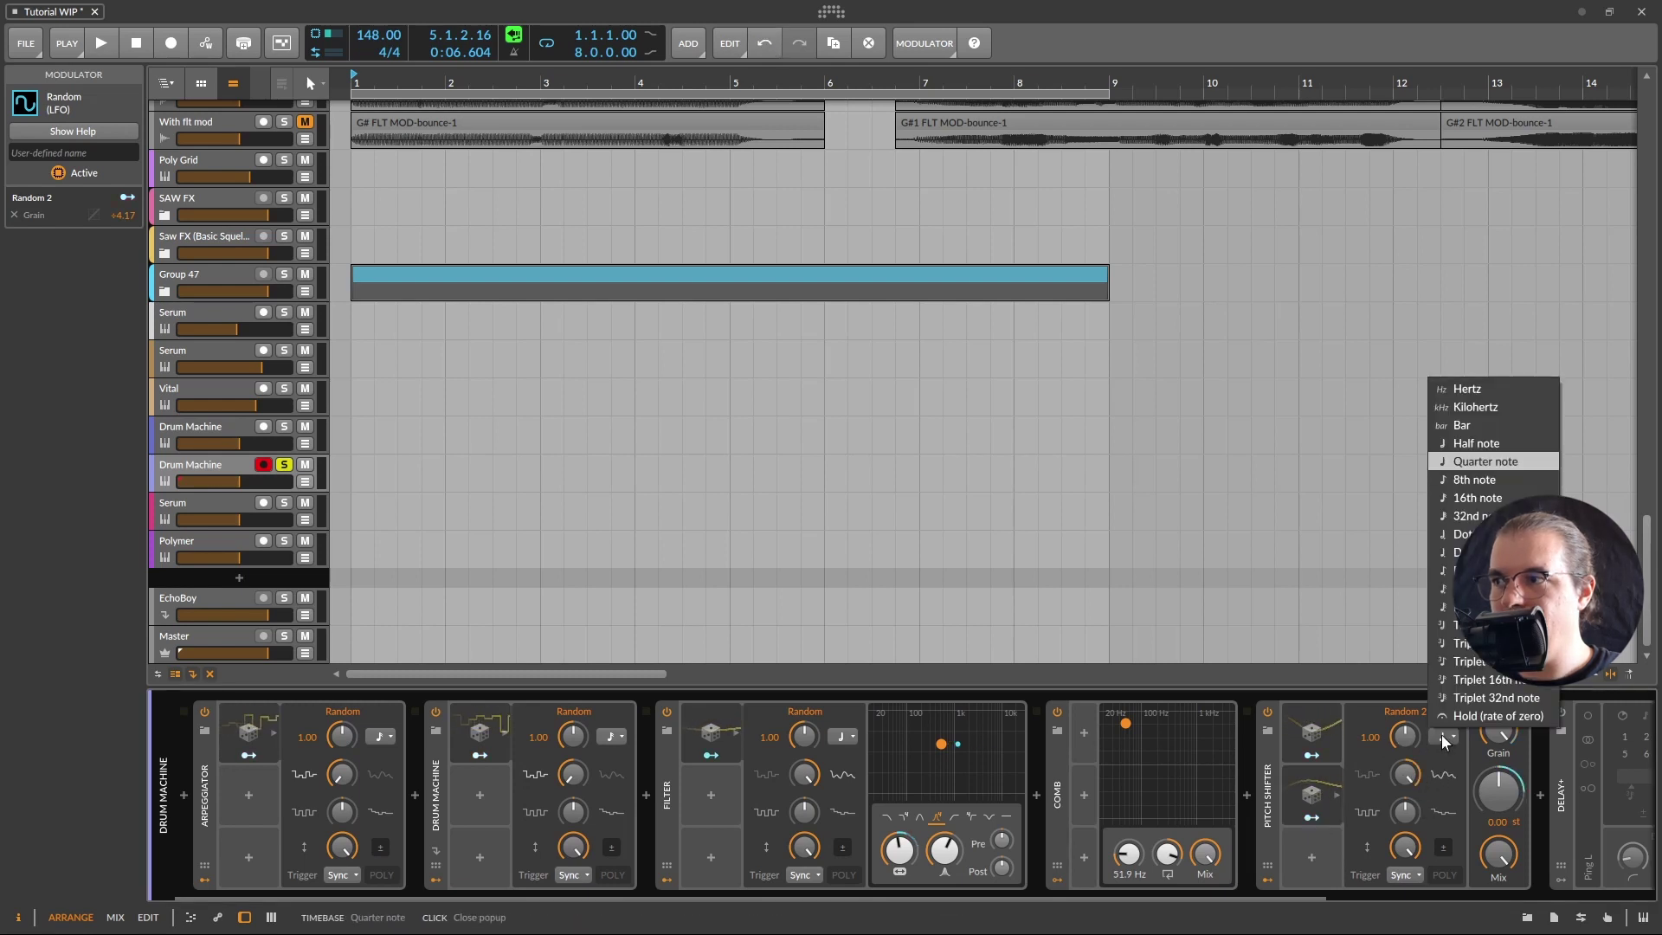
{"action": "left_click", "coordinate": [1476, 444]}
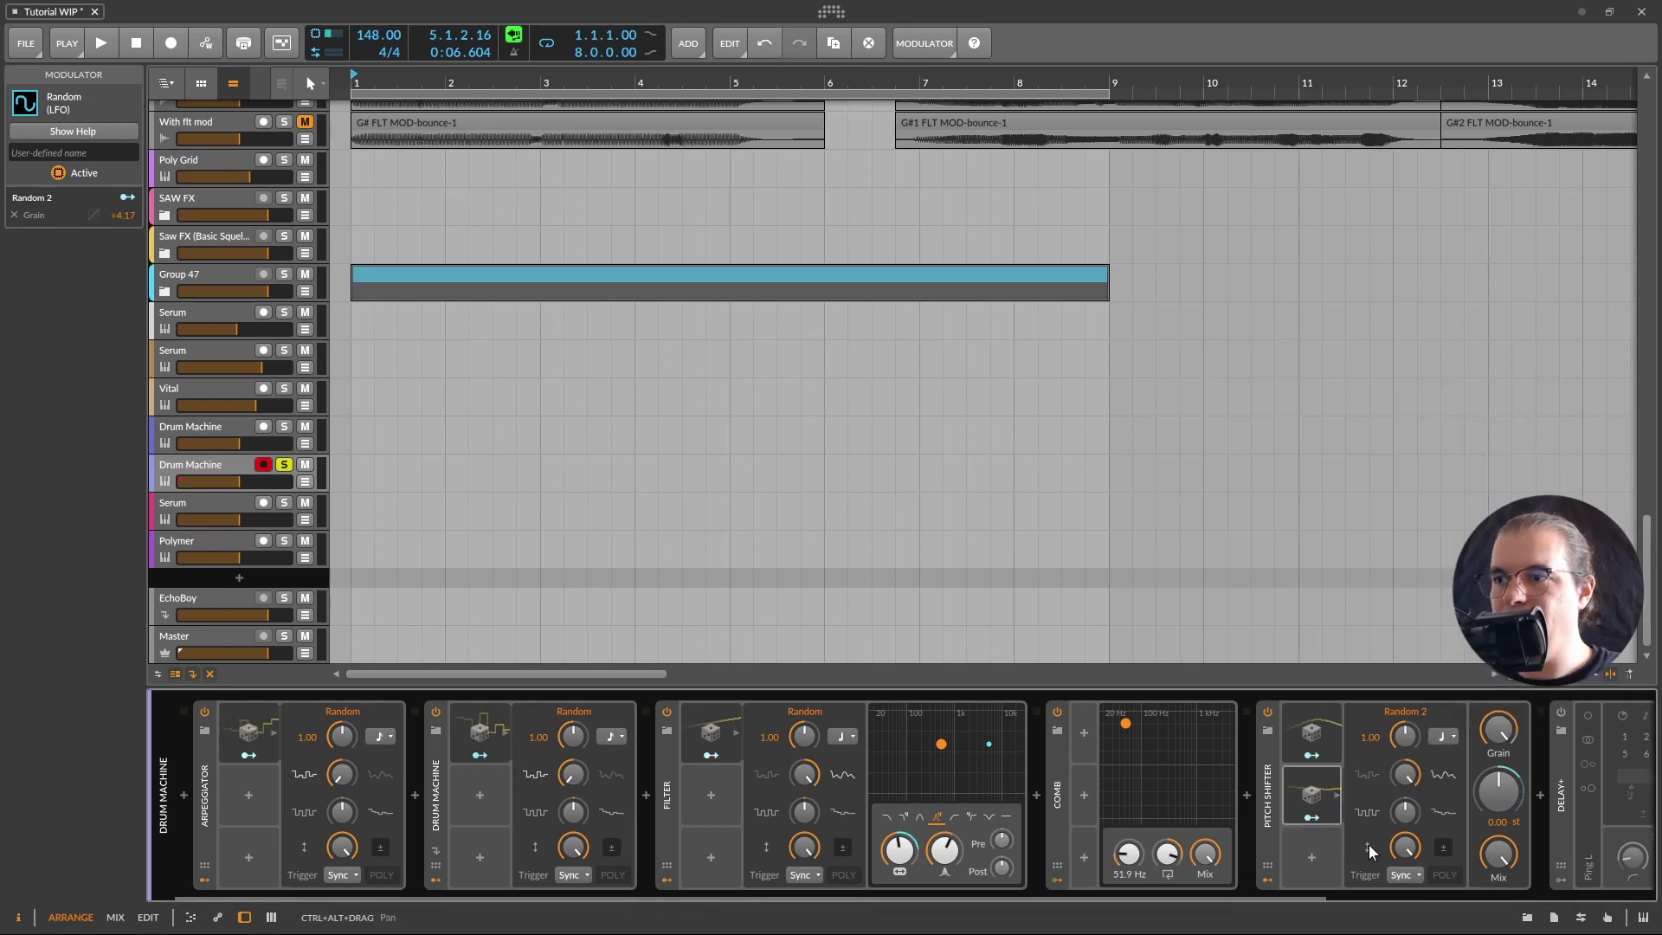
{"action": "left_click", "coordinate": [1322, 759]}
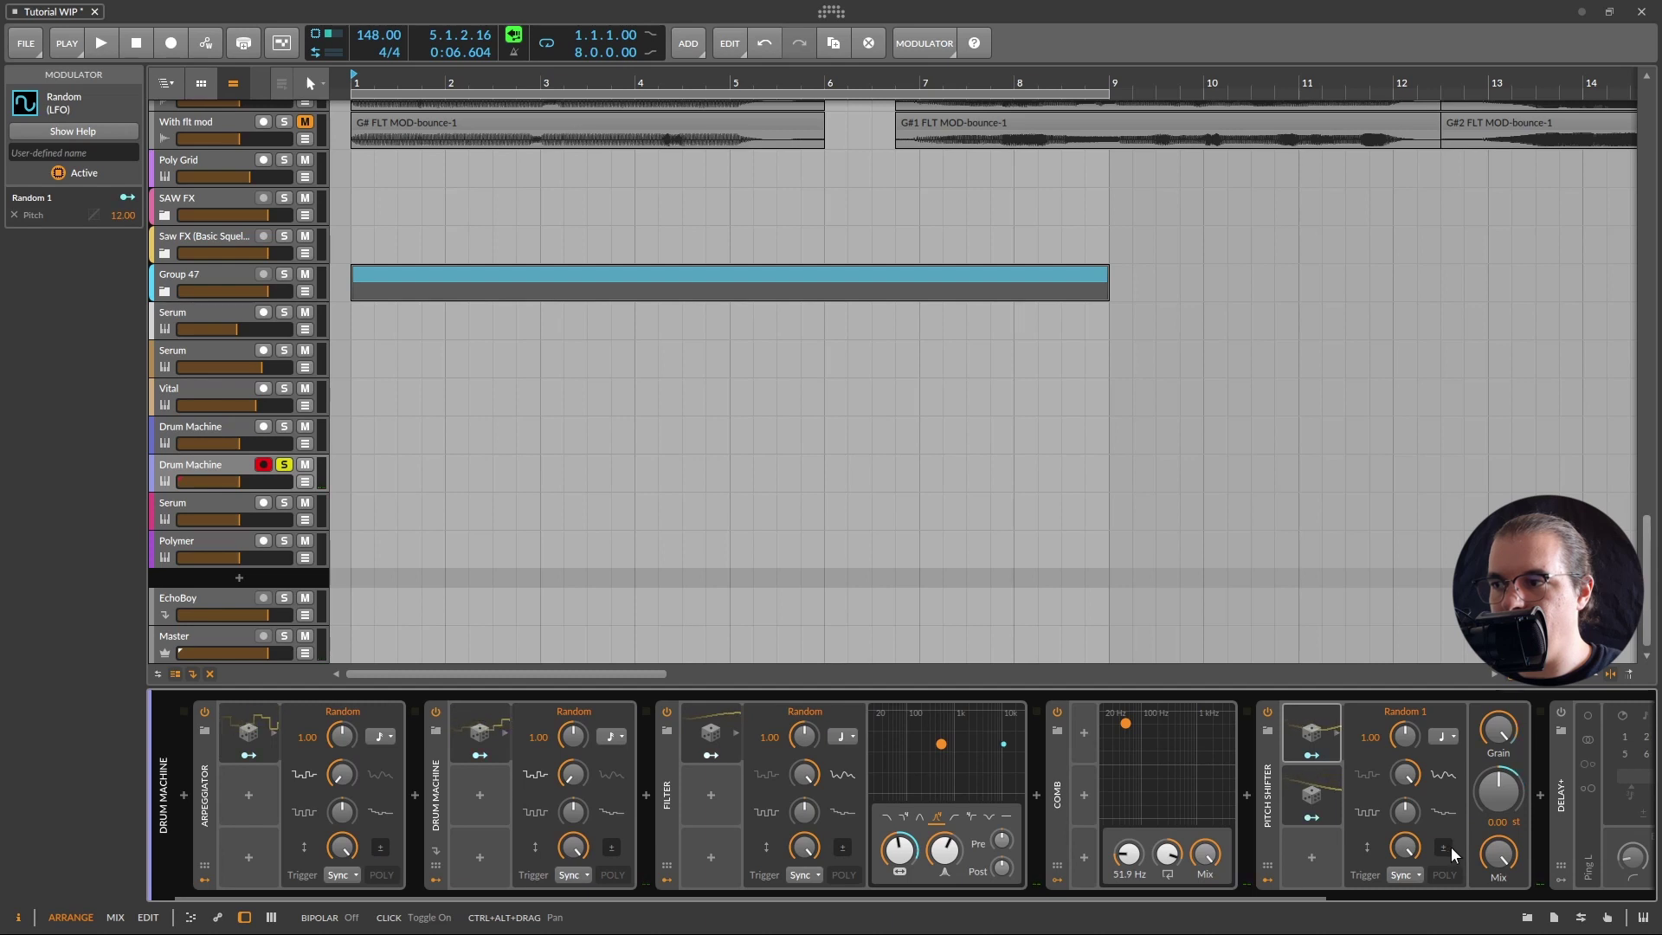
{"action": "left_click", "coordinate": [1444, 847]}
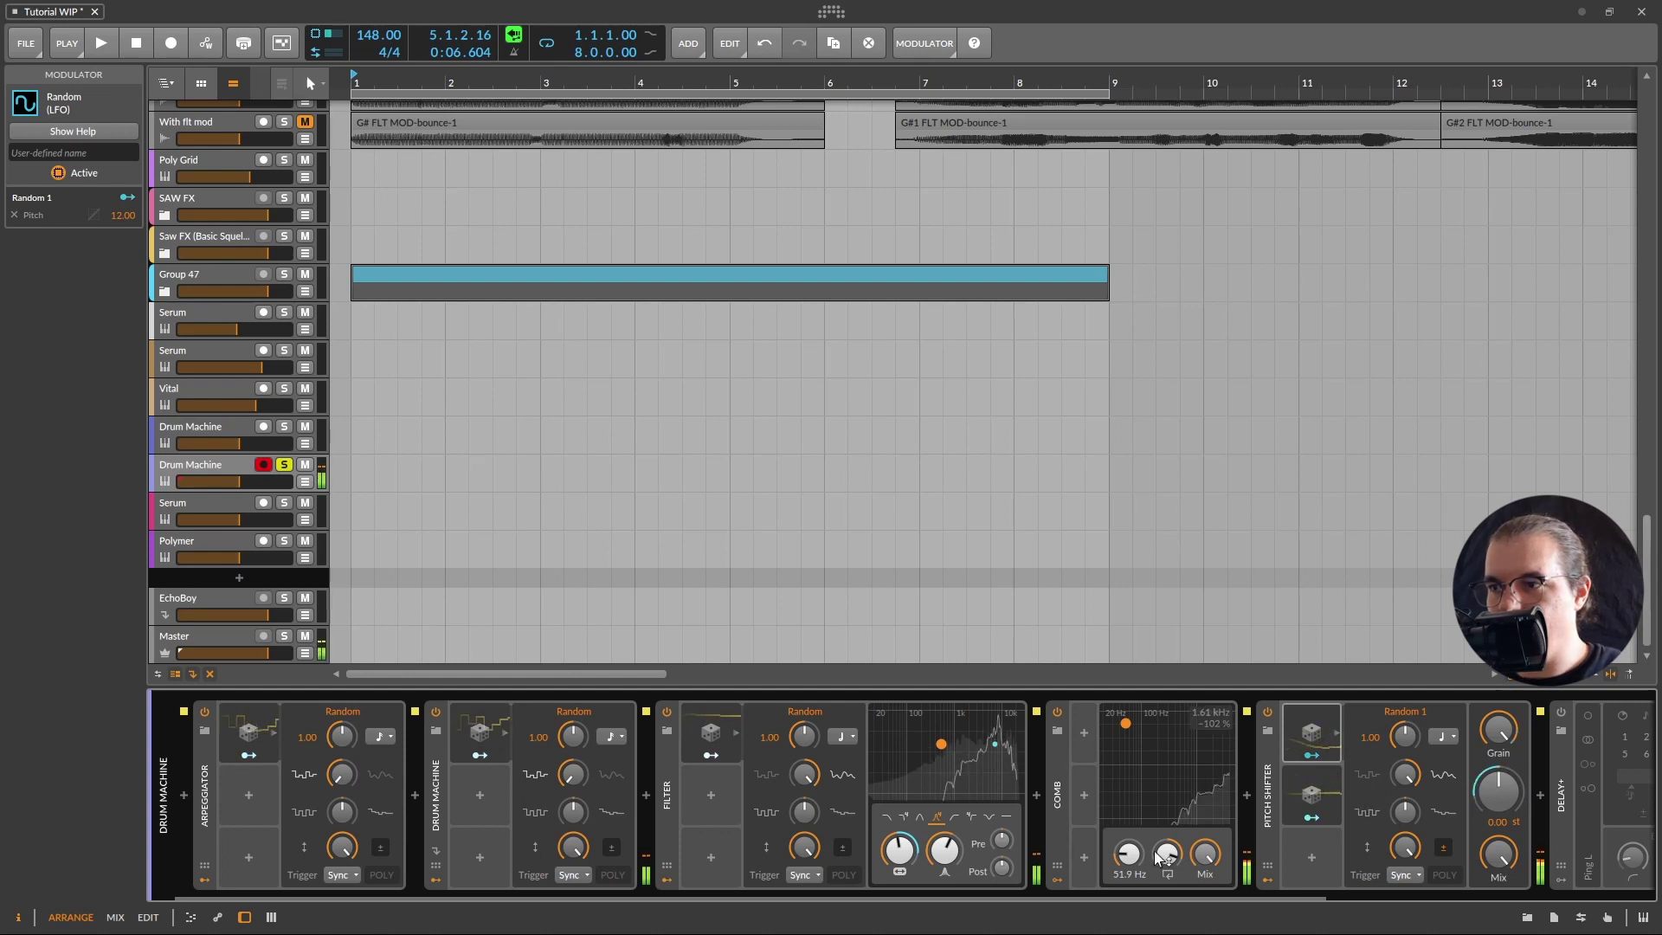
Delete the Filter's Random modulator and raise the Filter's cutoff frequency manually
{"action": "left_click", "coordinate": [713, 736]}
{"action": "key", "text": "Delete"}
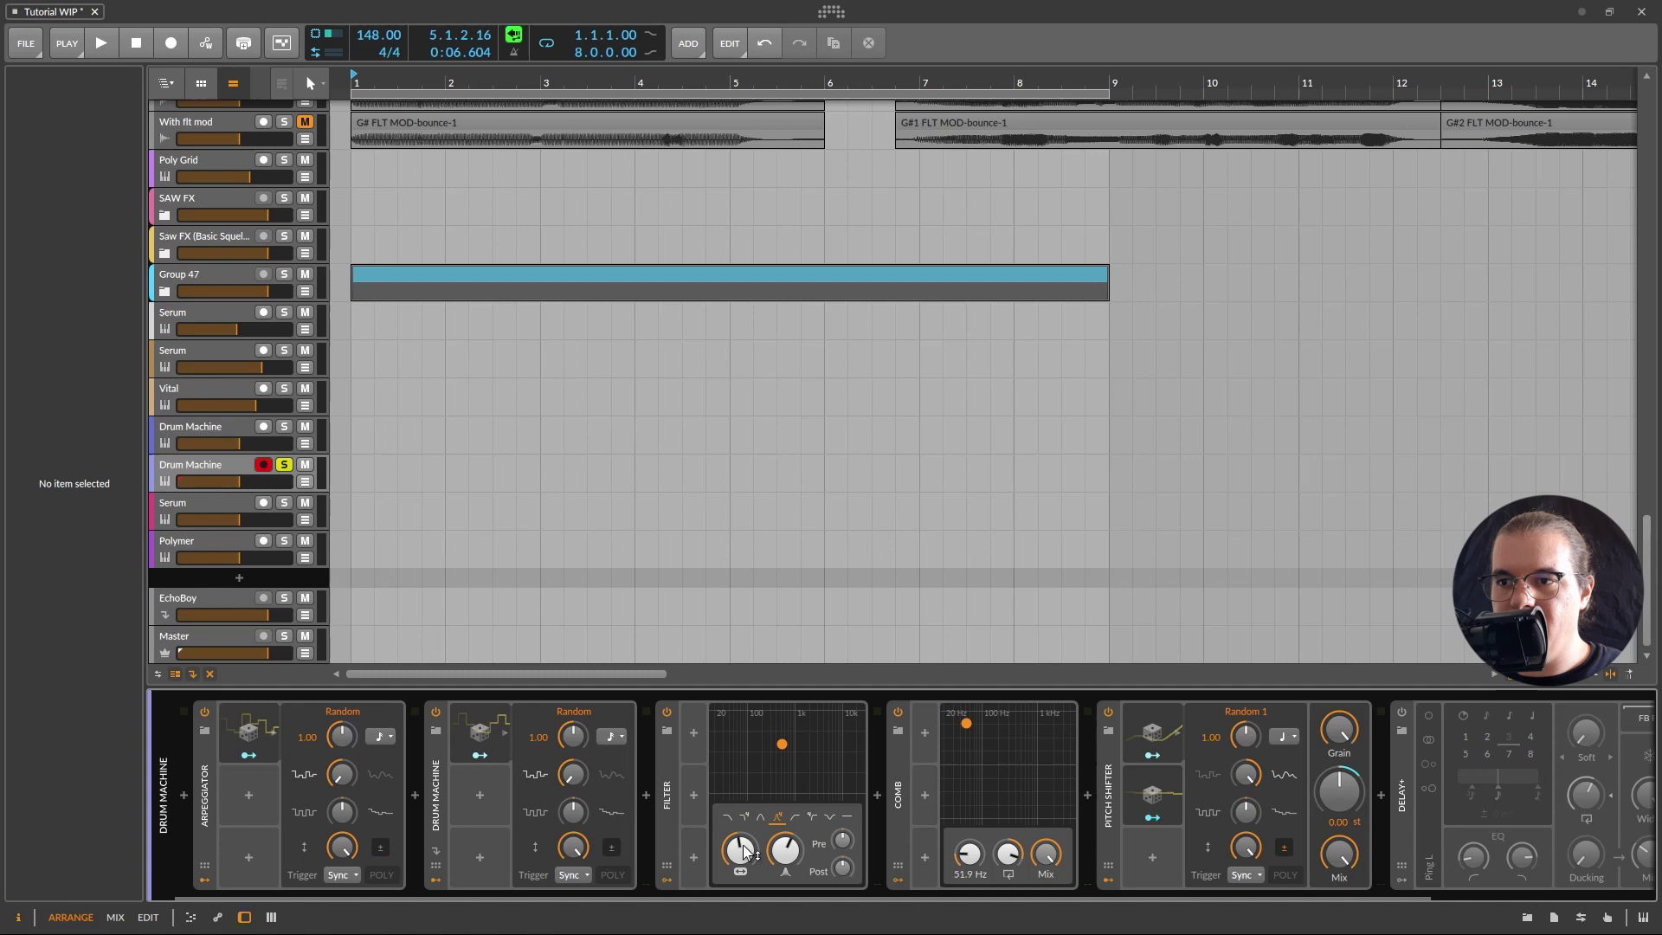
{"action": "mouse_move", "coordinate": [741, 850]}
{"action": "left_mouse_down"}
{"action": "mouse_move", "coordinate": [740, 777]}
{"action": "mouse_move", "coordinate": [740, 824]}
{"action": "left_mouse_up"}
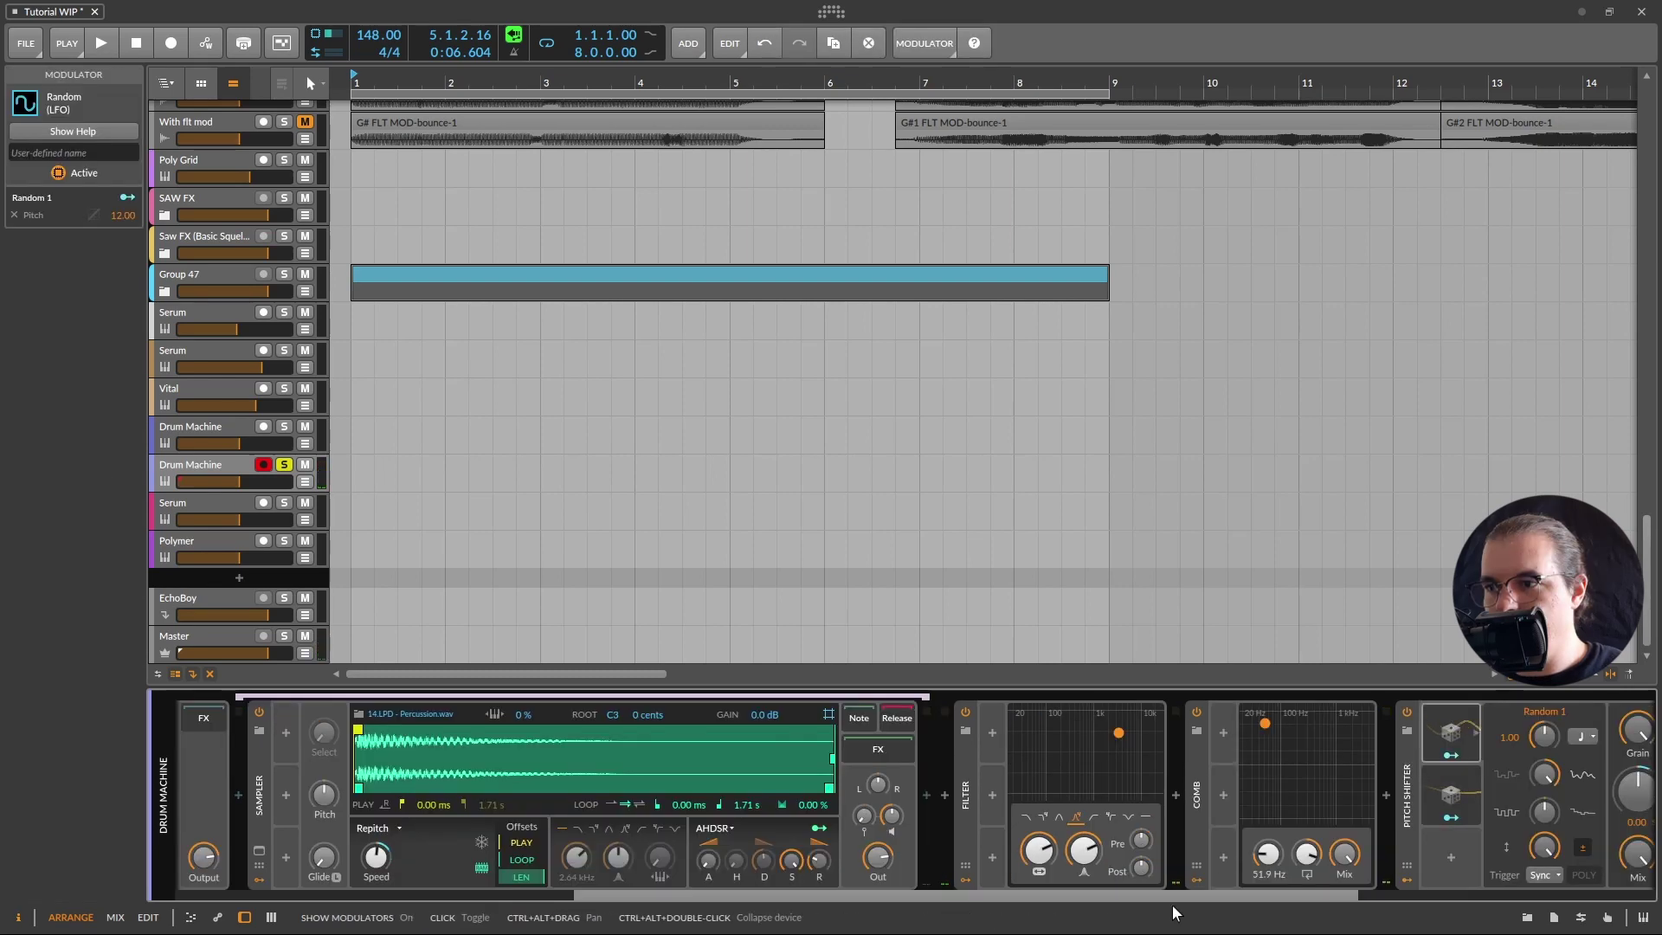
{"action": "scroll", "coordinate": [1197, 894], "scroll_direction": "down", "scroll_amount": 5}
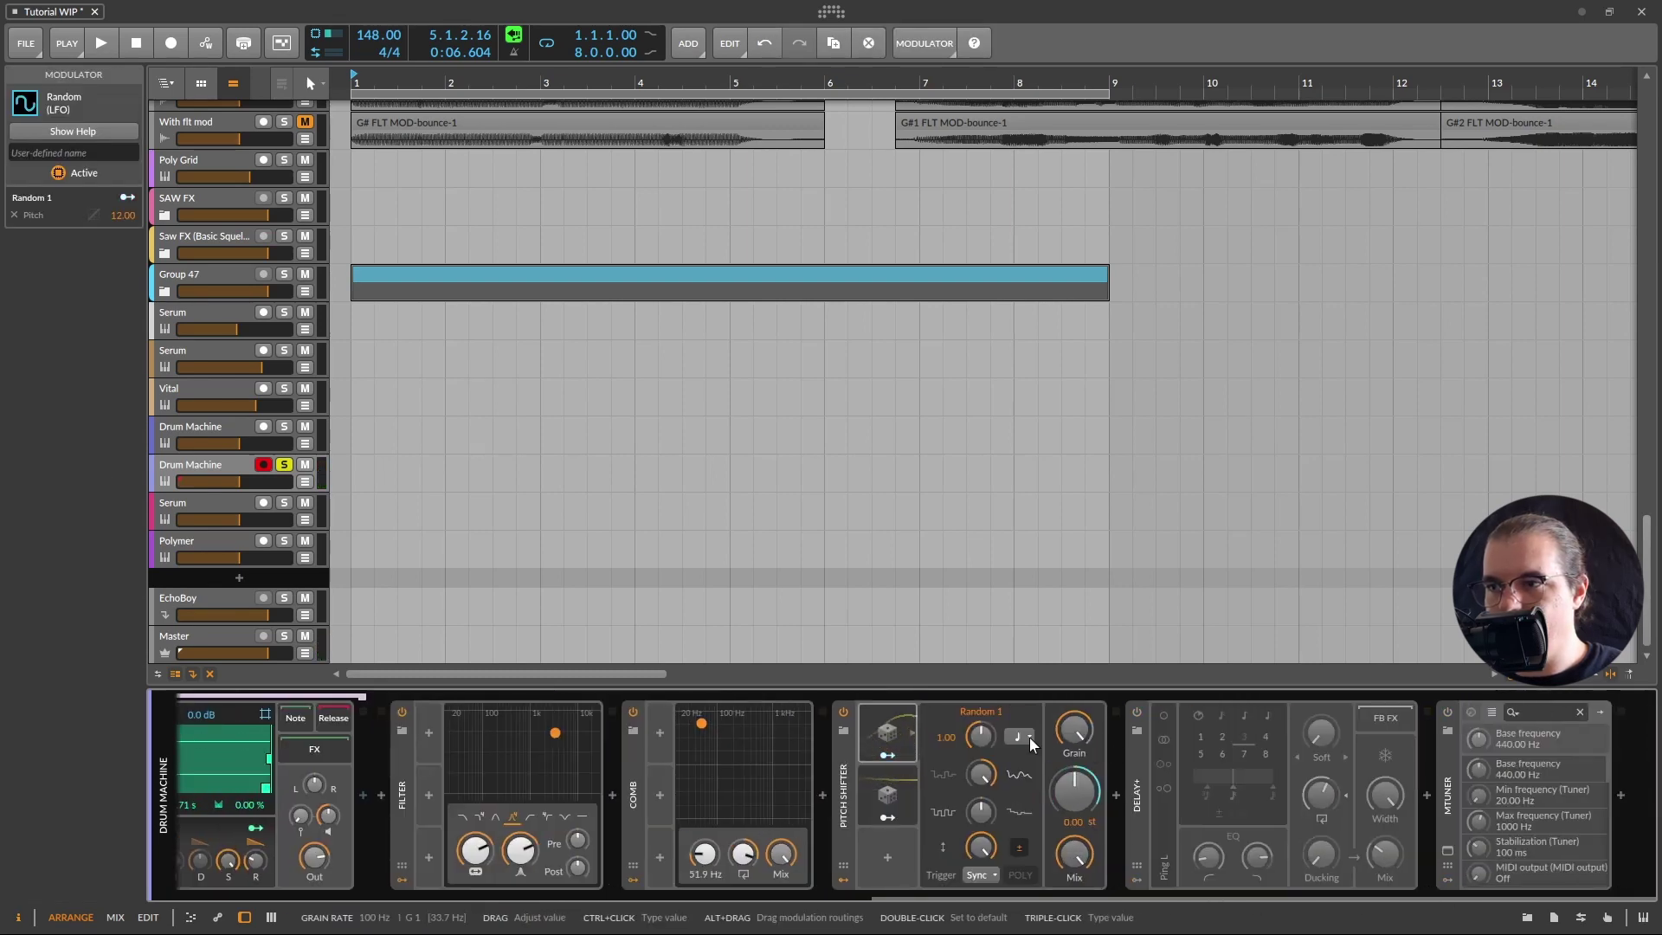
Set the timebase of the Pitch Shifter's Random 1 to bar and readjust the Filter's cutoff and the Comb's feedback
{"action": "left_click", "coordinate": [1029, 736]}
{"action": "left_click", "coordinate": [1063, 426]}
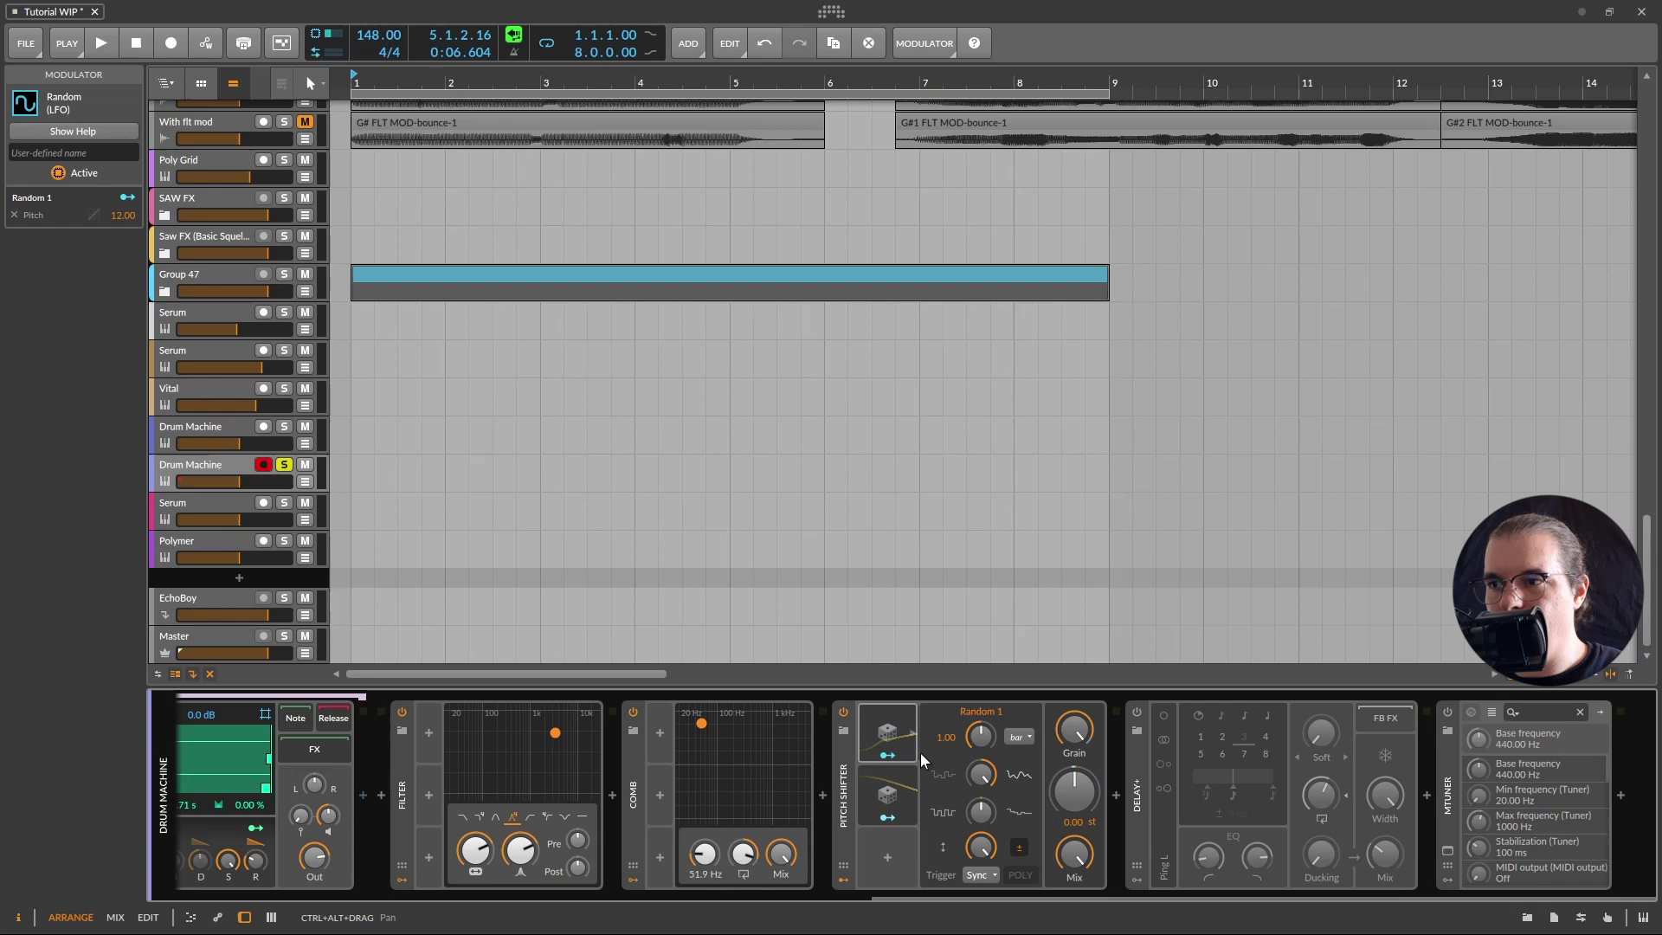
{"action": "mouse_move", "coordinate": [1001, 850]}
{"action": "left_mouse_down"}
{"action": "mouse_move", "coordinate": [1001, 814]}
{"action": "mouse_move", "coordinate": [1001, 892]}
{"action": "mouse_move", "coordinate": [1000, 805]}
{"action": "mouse_move", "coordinate": [1001, 848]}
{"action": "mouse_move", "coordinate": [1001, 831]}
{"action": "left_mouse_up"}
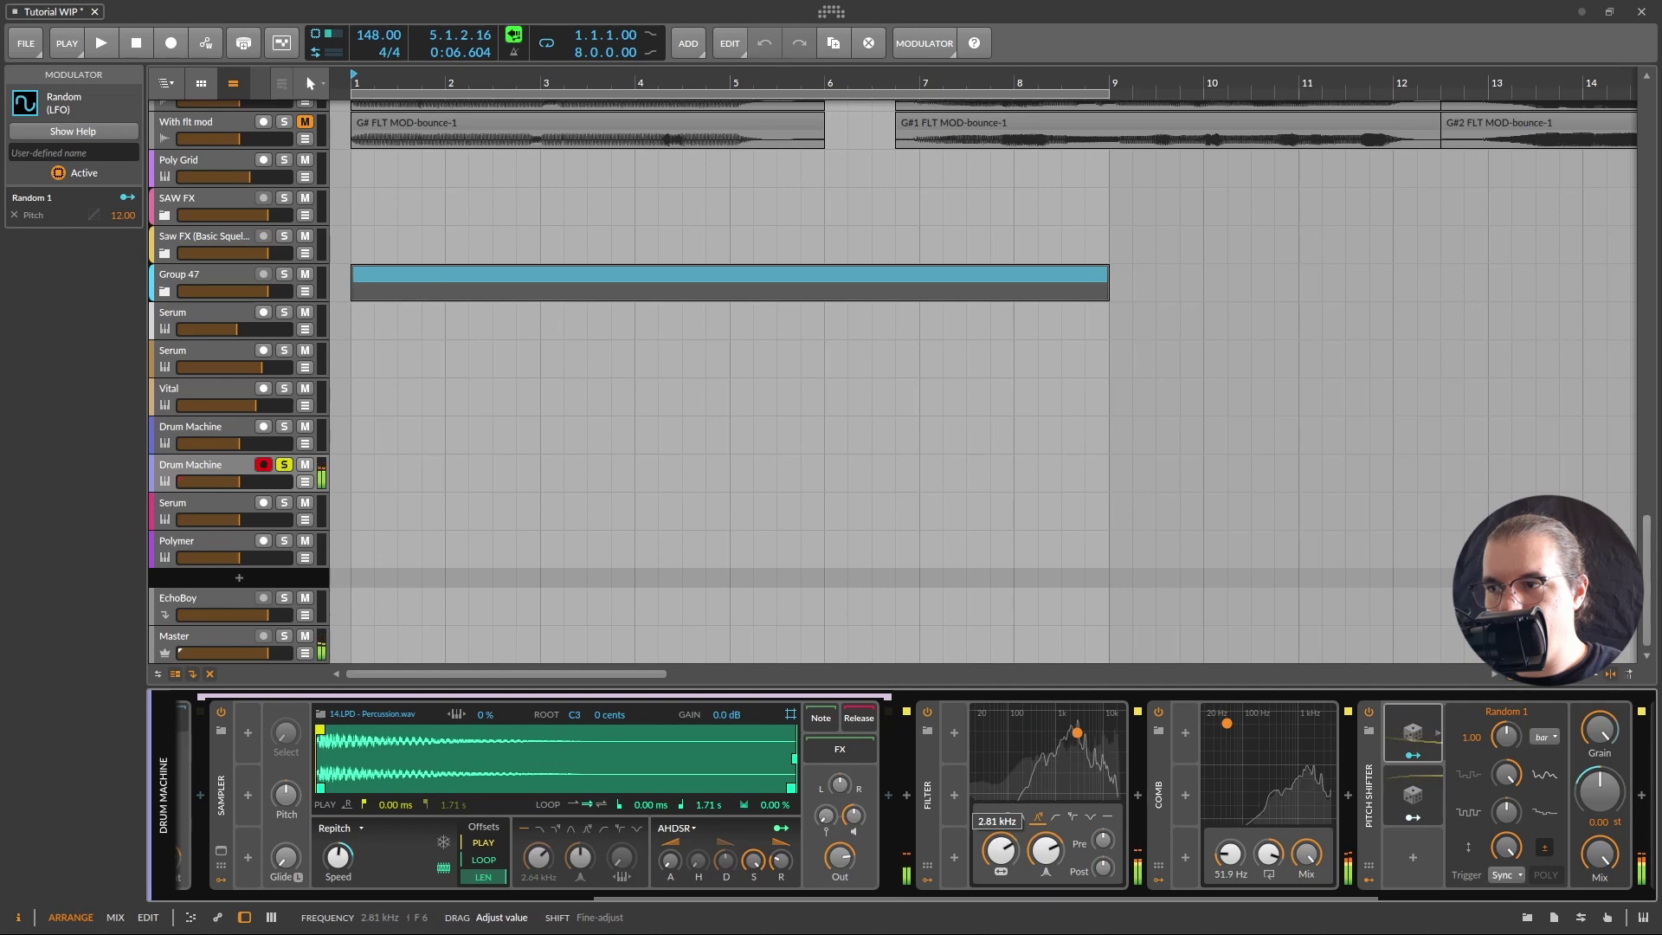
{"action": "left_click_drag", "start_coordinate": [1269, 855], "coordinate": [1269, 843]}
{"action": "left_click_drag", "start_coordinate": [1001, 850], "coordinate": [1000, 807]}
Raise the Sampler's speed to about 43% and set its Random modulation depth to about 332%
{"action": "scroll", "coordinate": [992, 873], "scroll_direction": "left", "scroll_amount": 3}
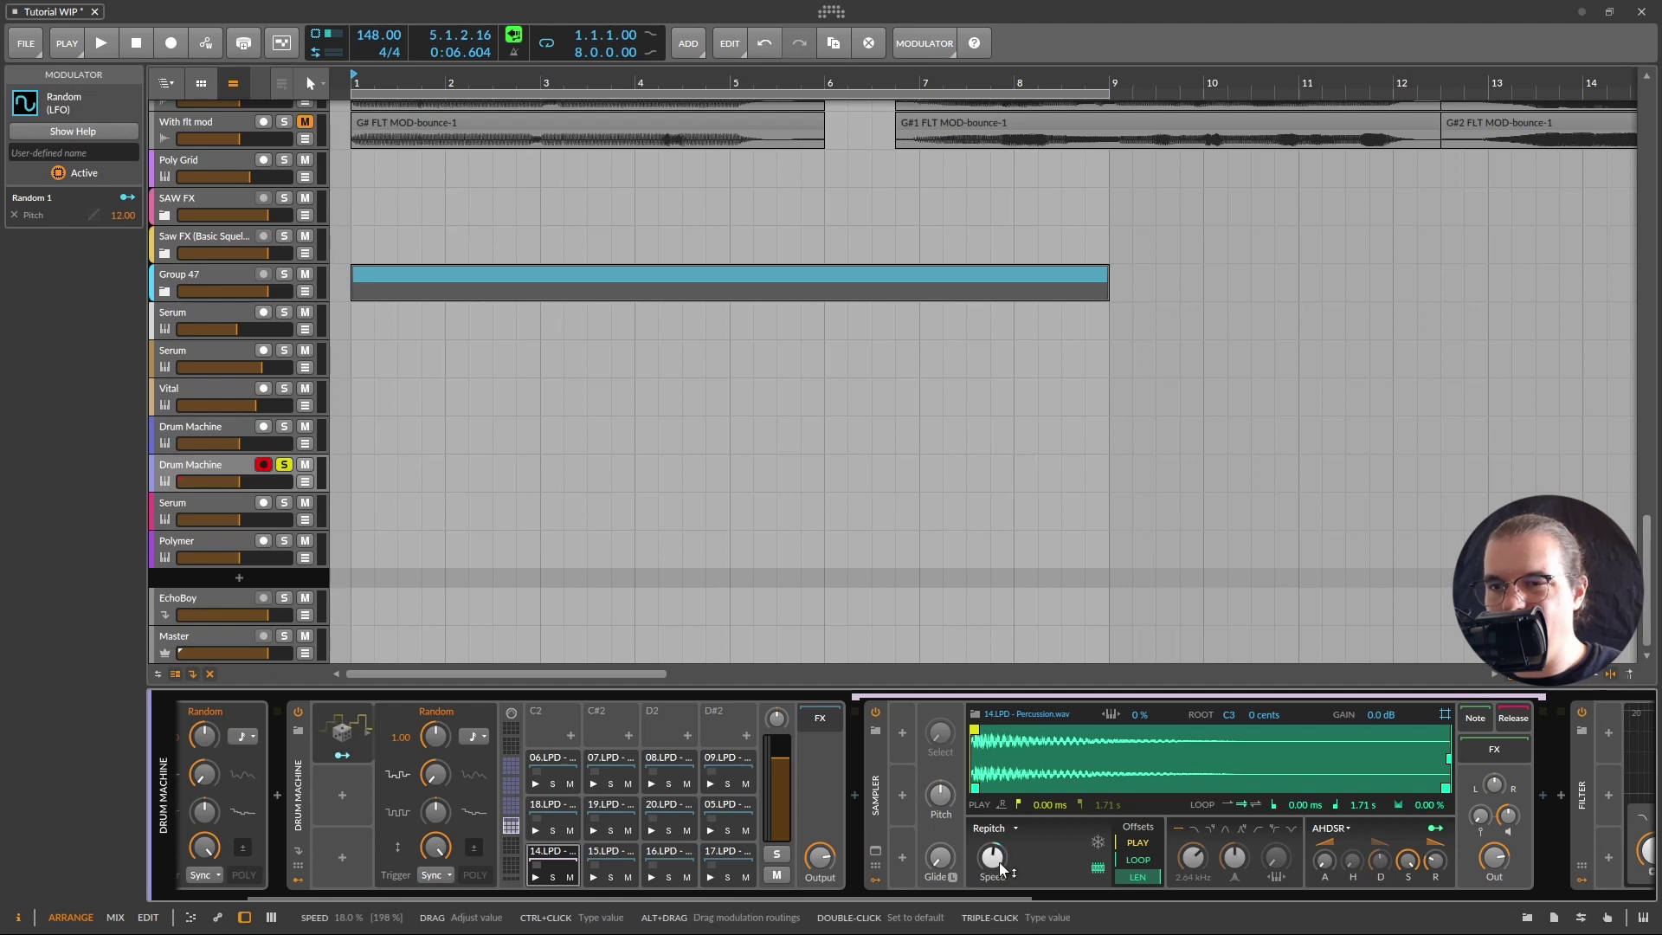
{"action": "left_click_drag", "start_coordinate": [993, 868], "coordinate": [994, 855]}
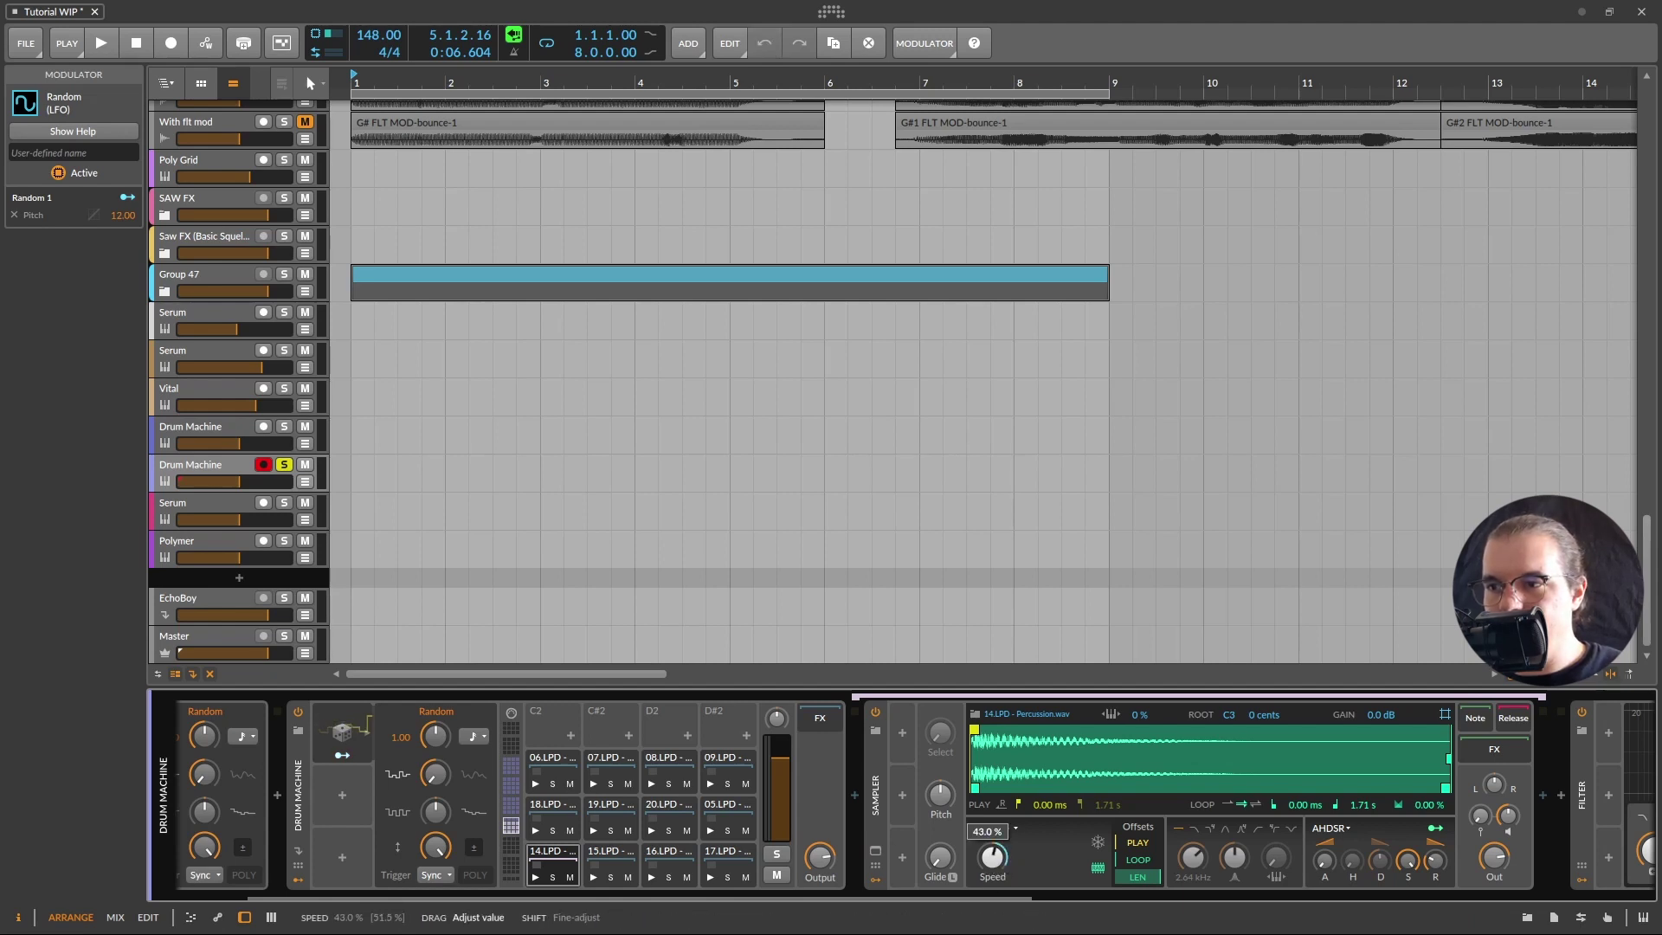
{"action": "left_click", "coordinate": [342, 755]}
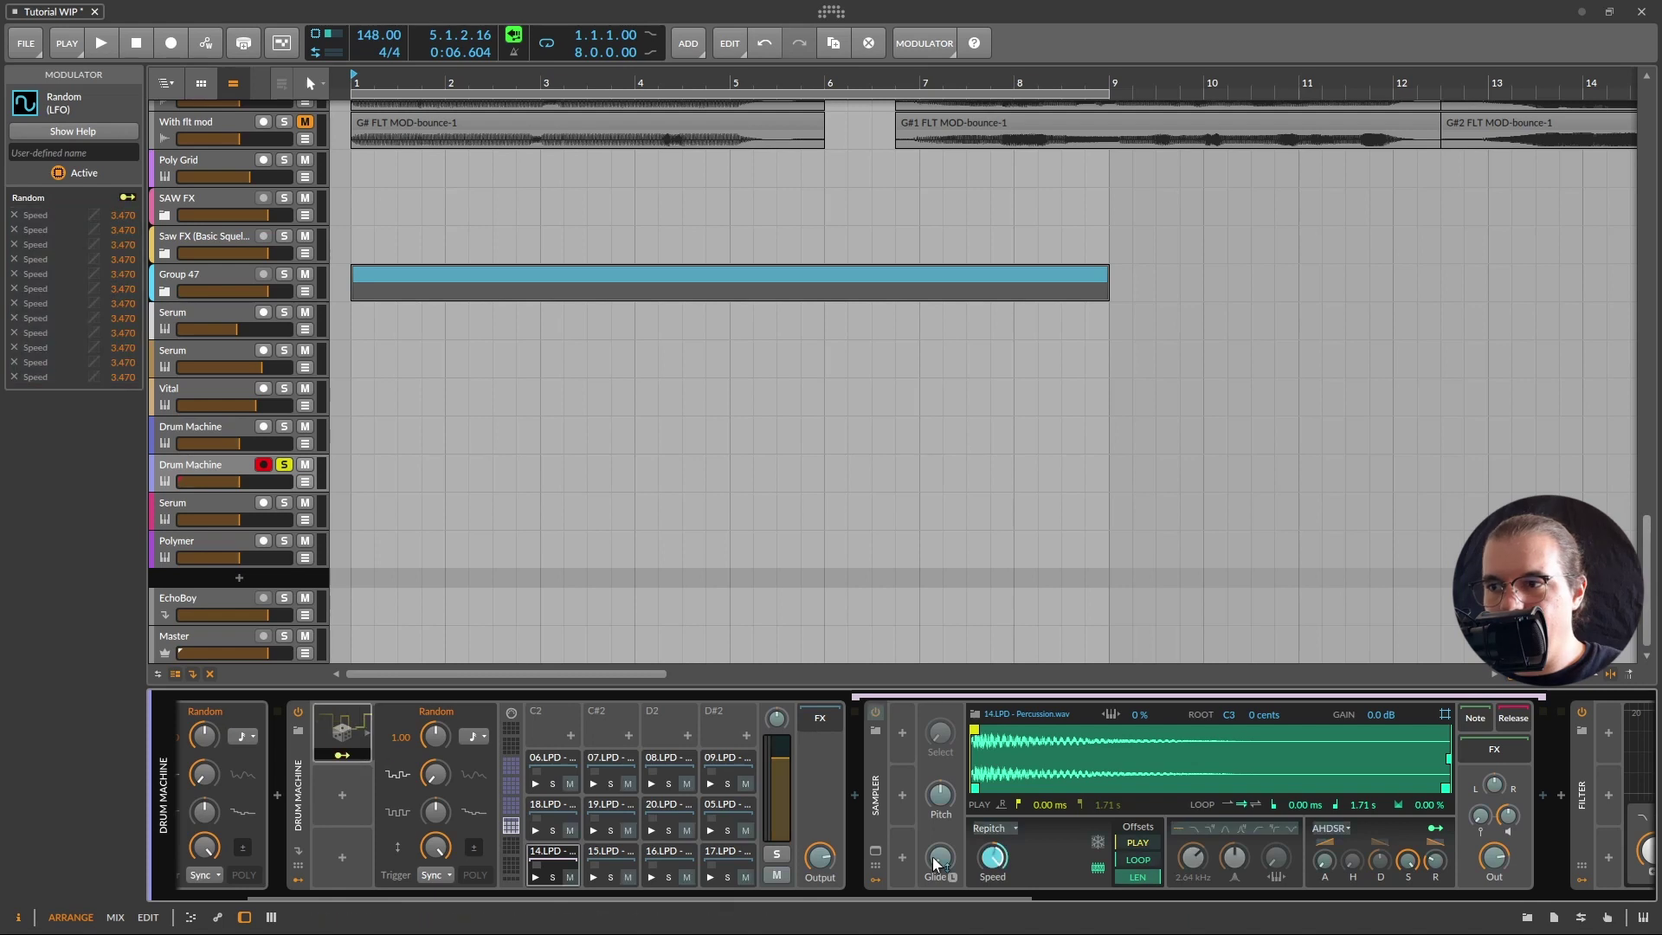
{"action": "left_click_drag", "start_coordinate": [994, 858], "coordinate": [993, 862]}
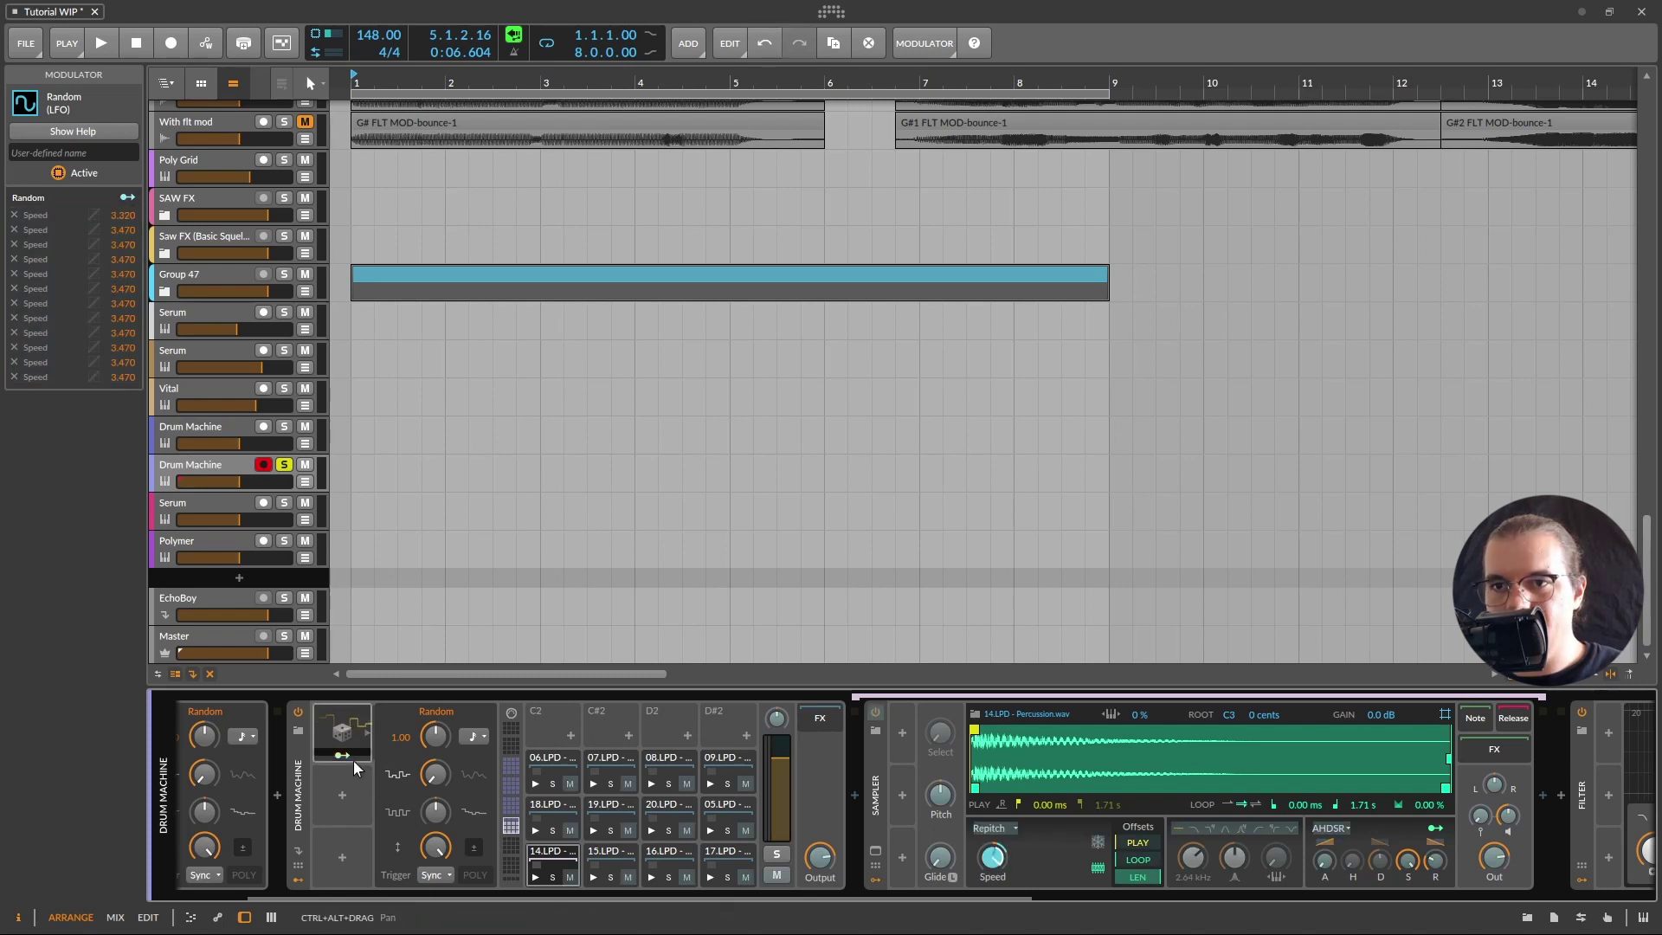
Copy the Sampler's speed value and its modulation to all layers of the Drum Machine
{"action": "right_click", "coordinate": [993, 859]}
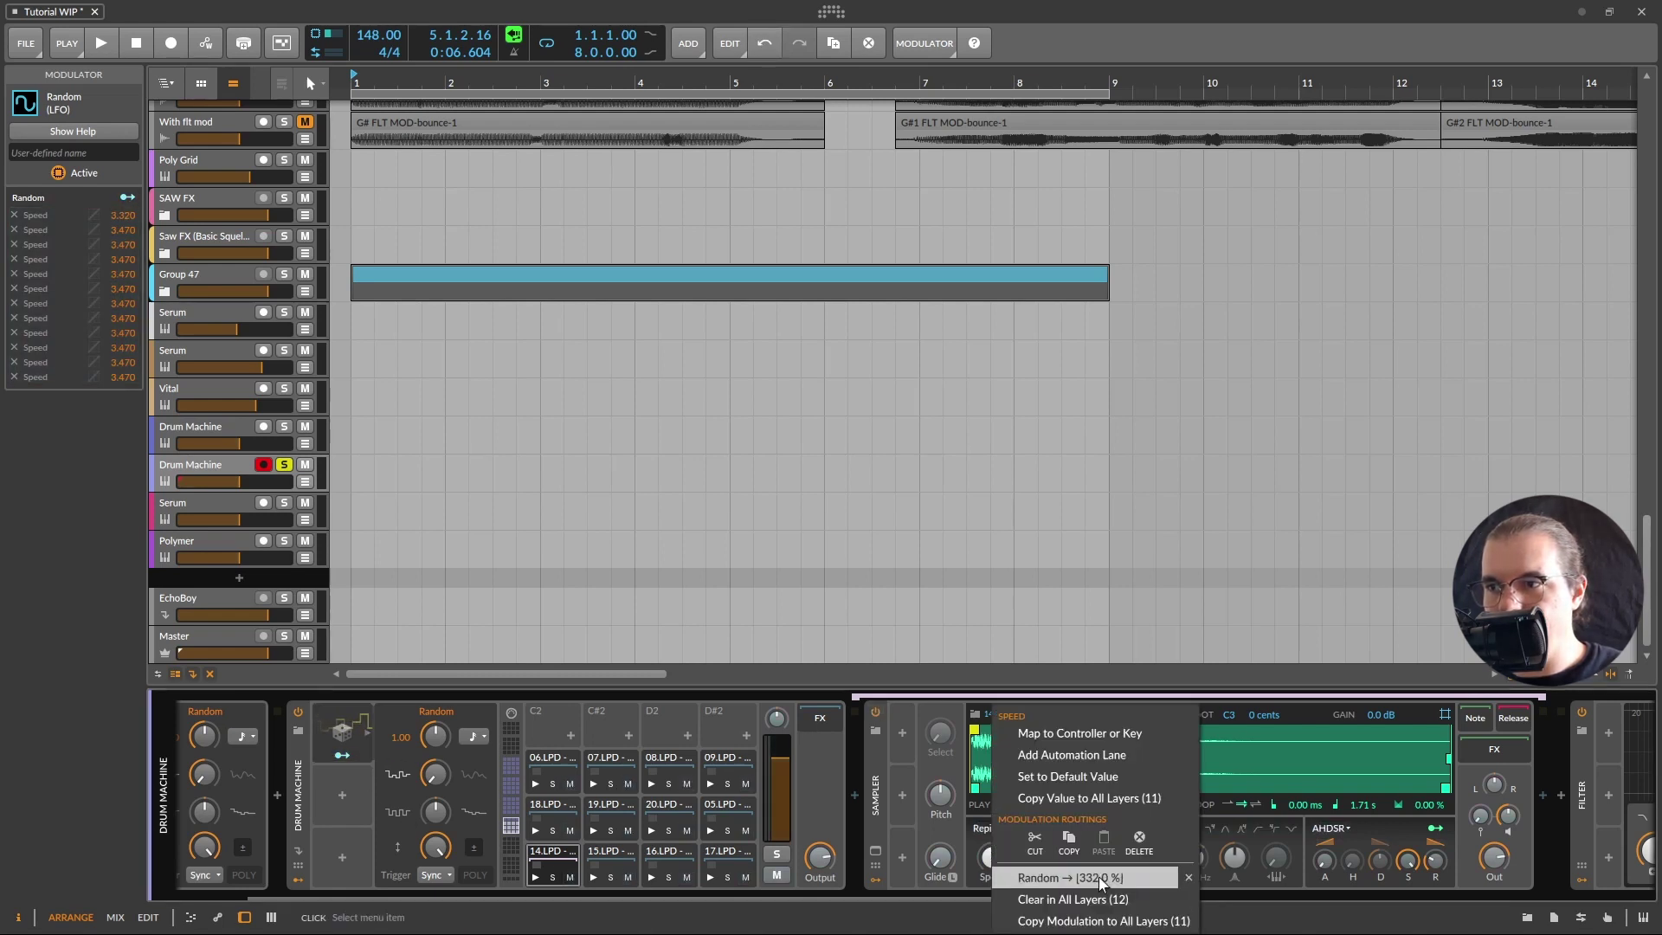
{"action": "left_click", "coordinate": [1089, 798]}
{"action": "right_click", "coordinate": [991, 857]}
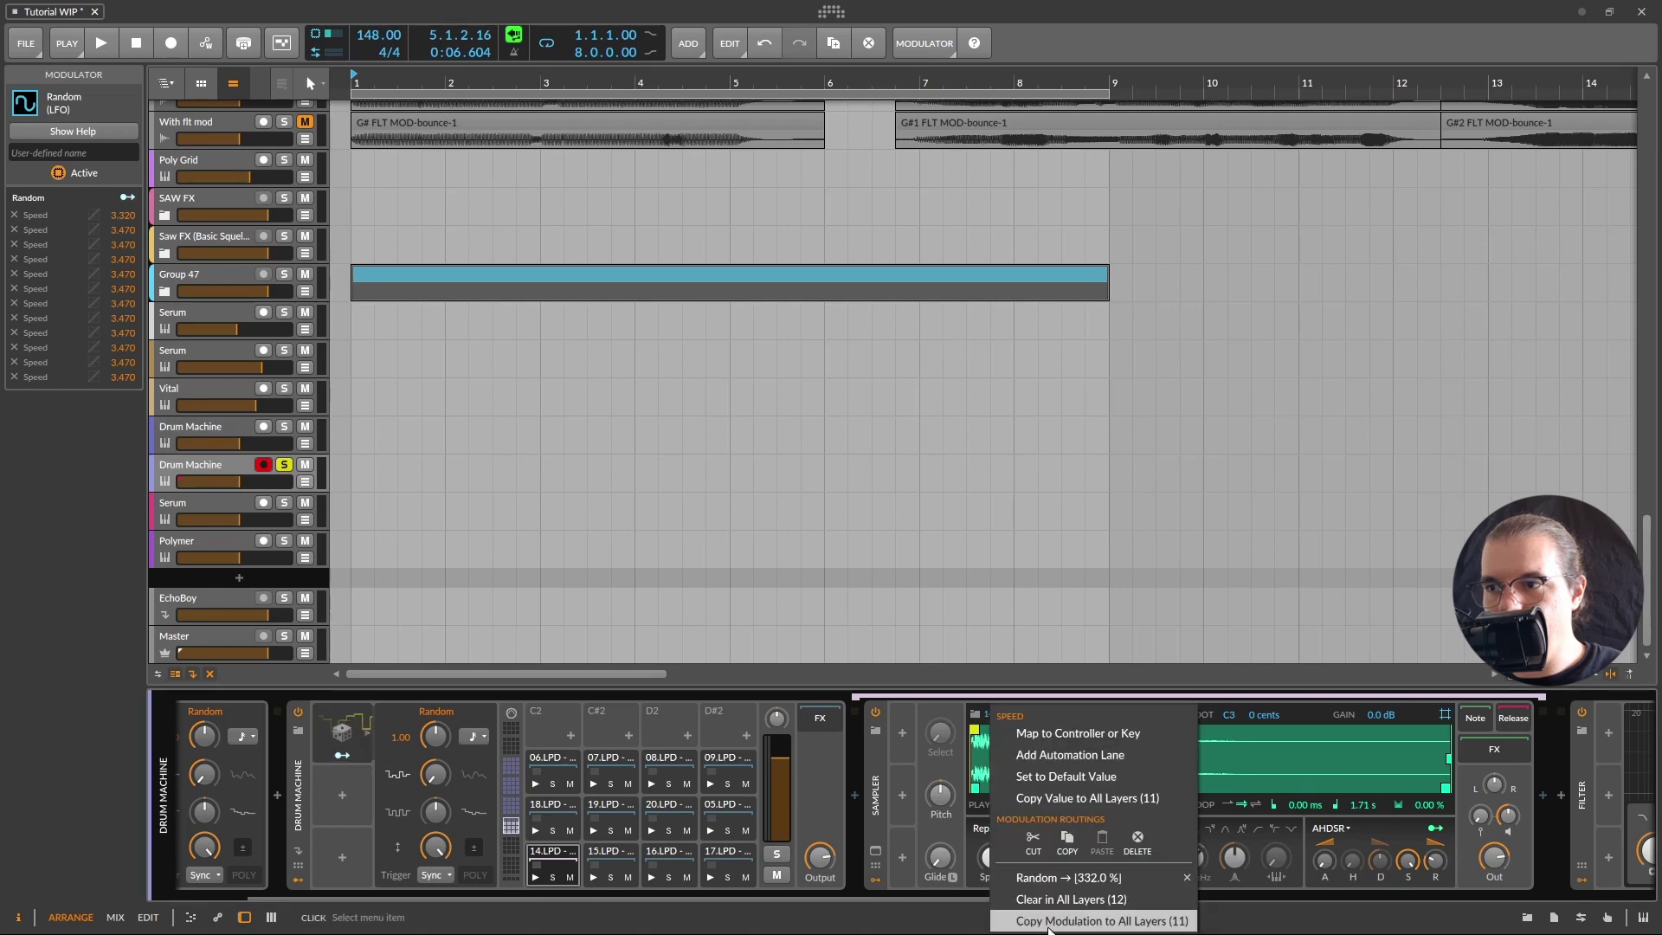
{"action": "left_click", "coordinate": [1049, 921]}
Sweep the Filter's cutoff around 4.5 kHz and enable the Delay+ device
{"action": "left_click_drag", "start_coordinate": [994, 896], "coordinate": [1273, 899]}
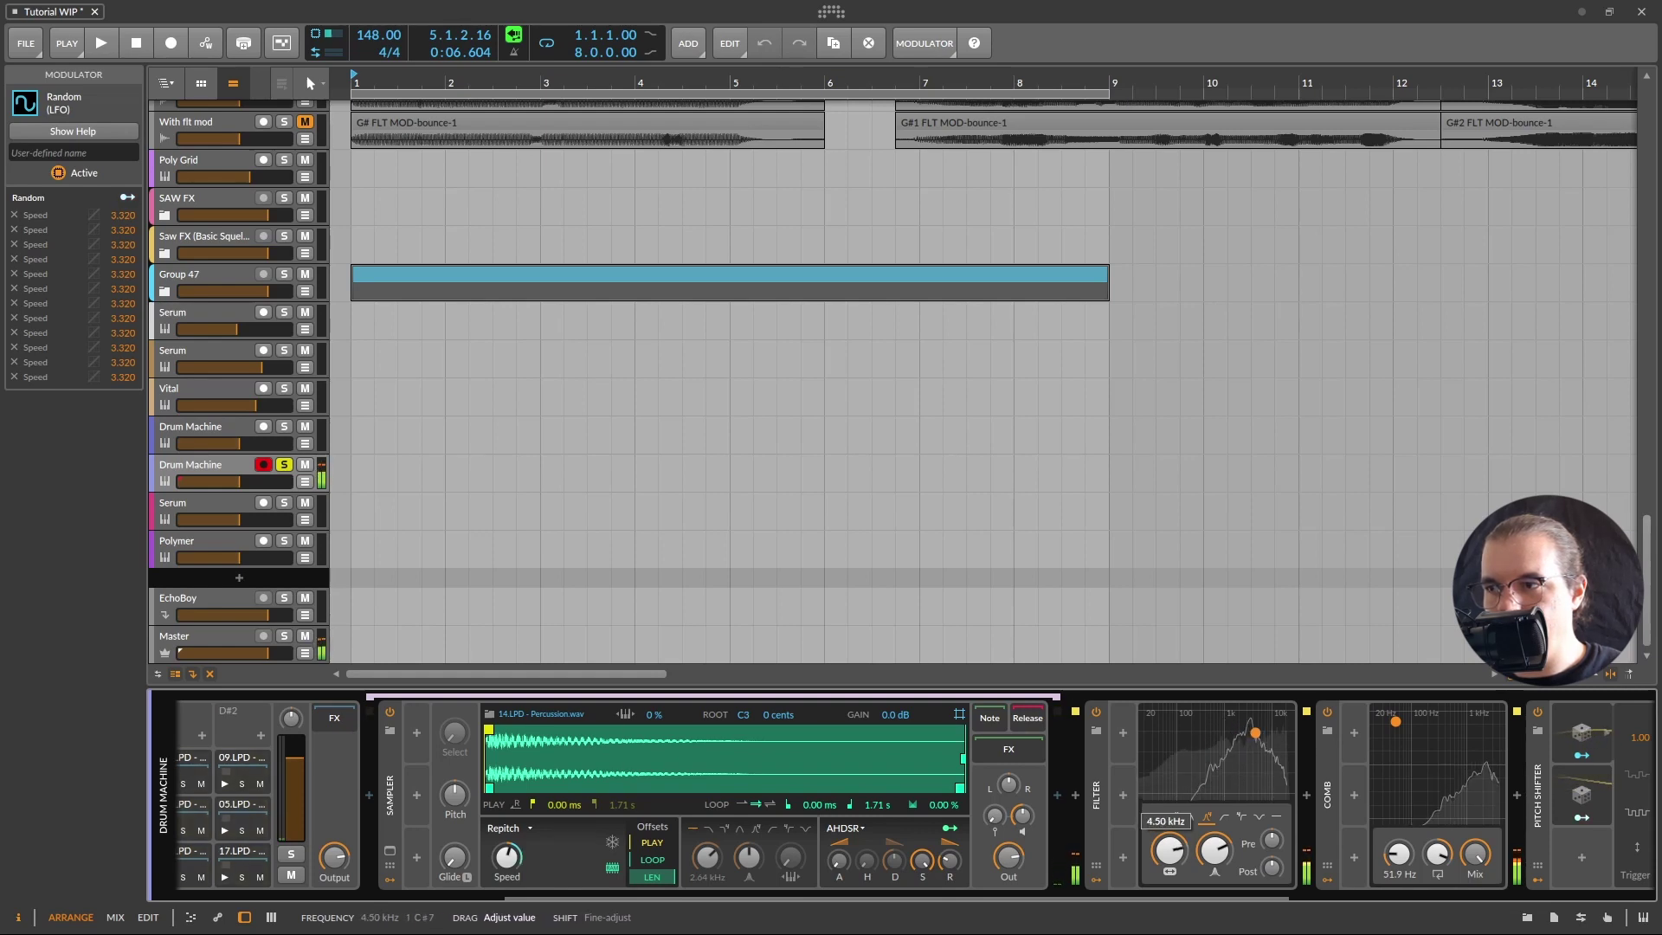
{"action": "mouse_move", "coordinate": [1169, 851]}
{"action": "left_mouse_down"}
{"action": "mouse_move", "coordinate": [1169, 868]}
{"action": "mouse_move", "coordinate": [1169, 849]}
{"action": "left_mouse_up"}
{"action": "left_click_drag", "start_coordinate": [1100, 896], "coordinate": [1162, 896]}
{"action": "mouse_move", "coordinate": [1050, 851]}
{"action": "left_mouse_down"}
{"action": "mouse_move", "coordinate": [1051, 871]}
{"action": "mouse_move", "coordinate": [1050, 853]}
{"action": "left_mouse_up"}
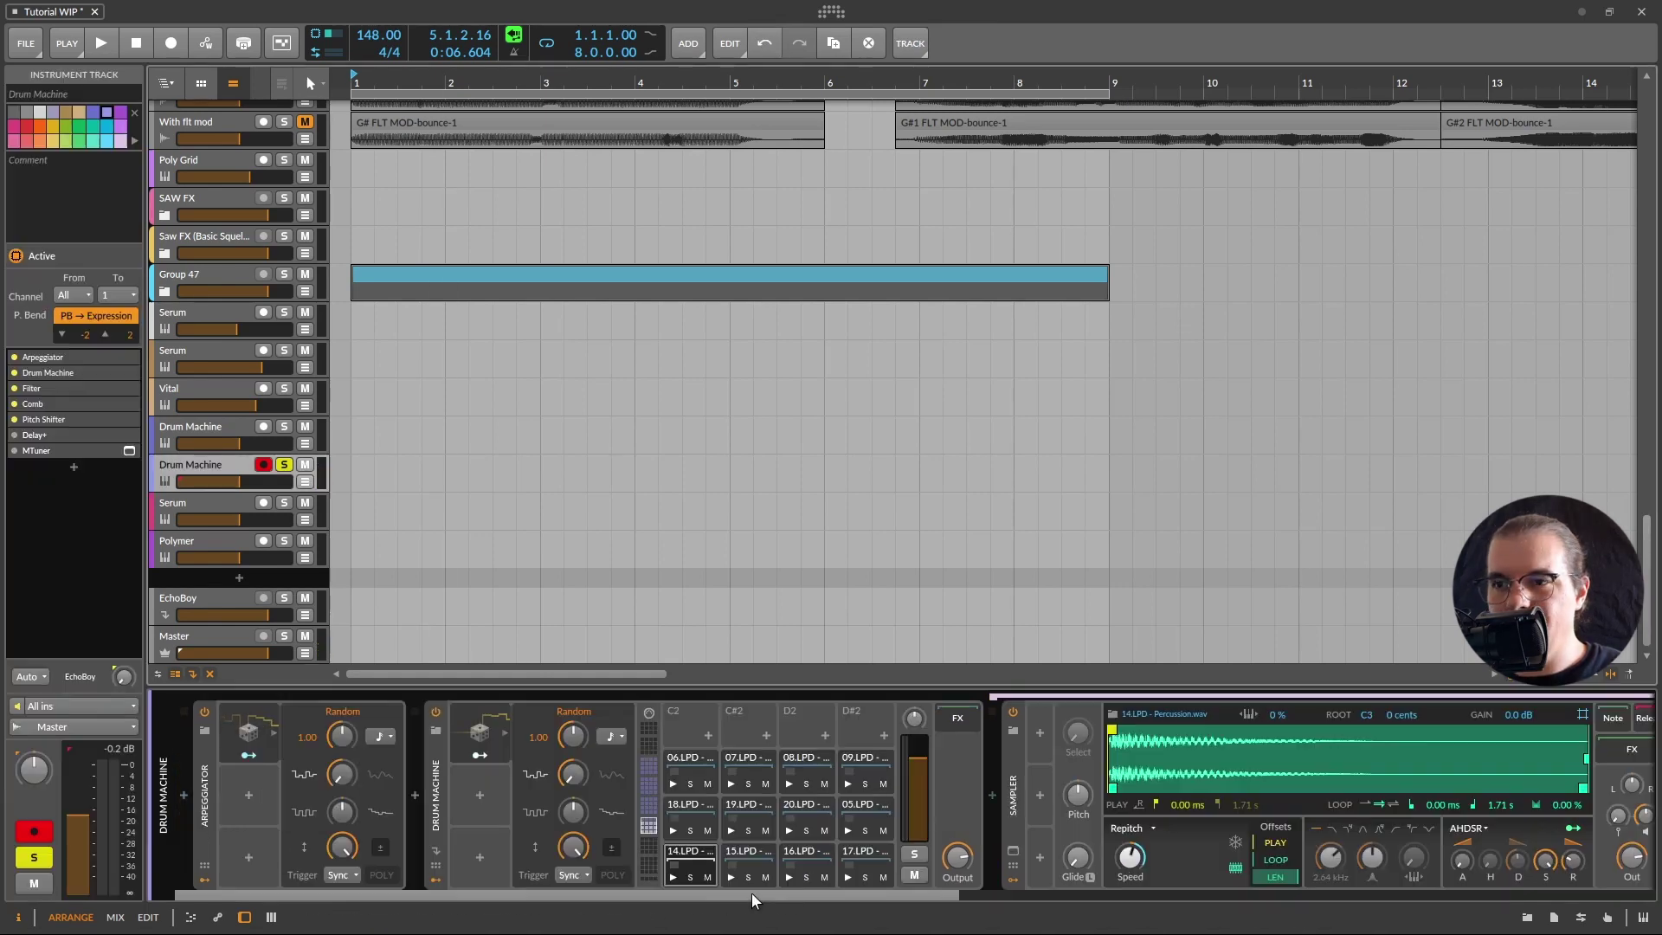
{"action": "left_click_drag", "start_coordinate": [751, 895], "coordinate": [1312, 915]}
{"action": "left_click", "coordinate": [1401, 712]}
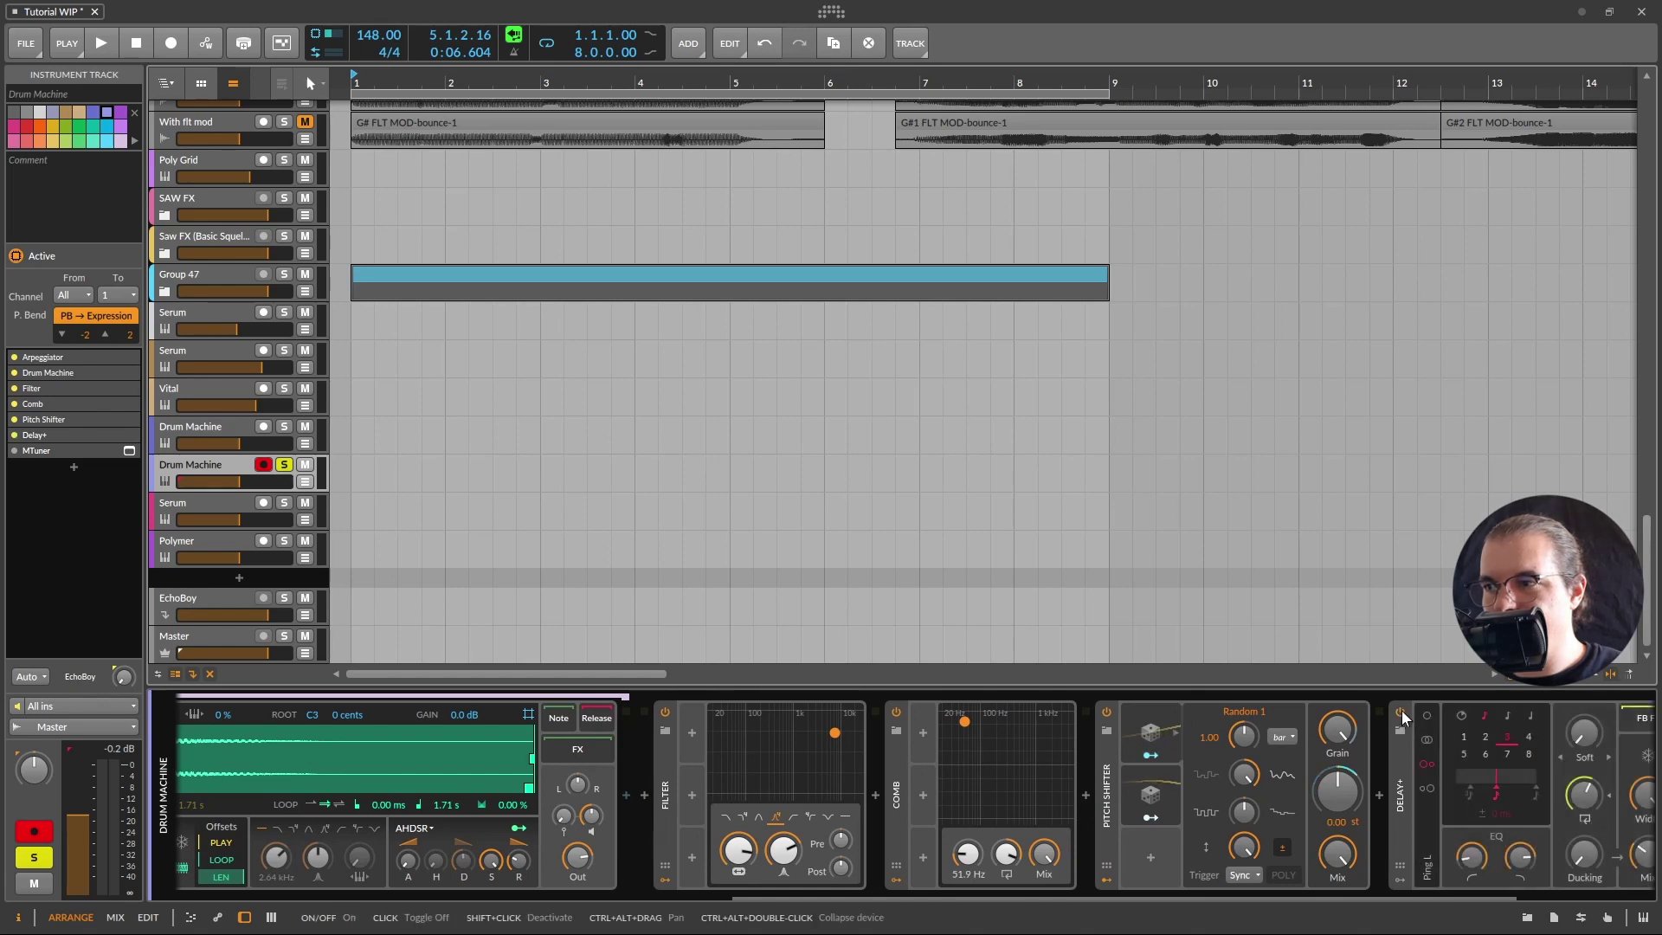
Sweep the Filter's cutoff up and down between about 215 Hz and 10.8 kHz with Delay+ active
{"action": "left_click_drag", "start_coordinate": [748, 857], "coordinate": [748, 816]}
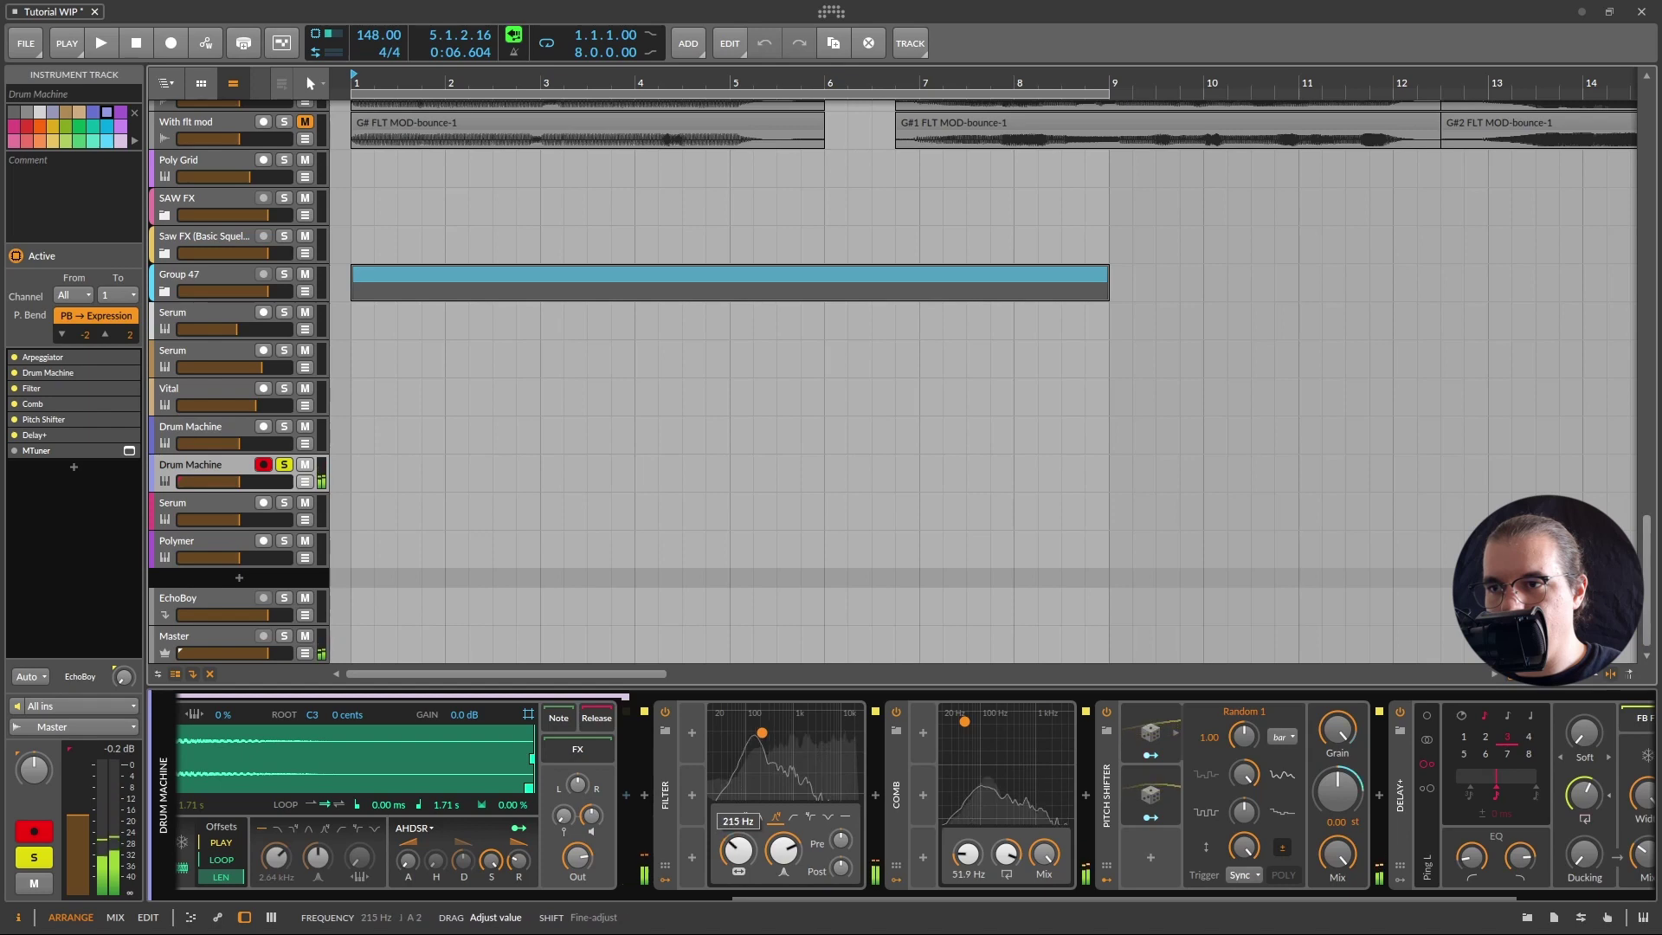
{"action": "left_click_drag", "start_coordinate": [738, 850], "coordinate": [738, 833]}
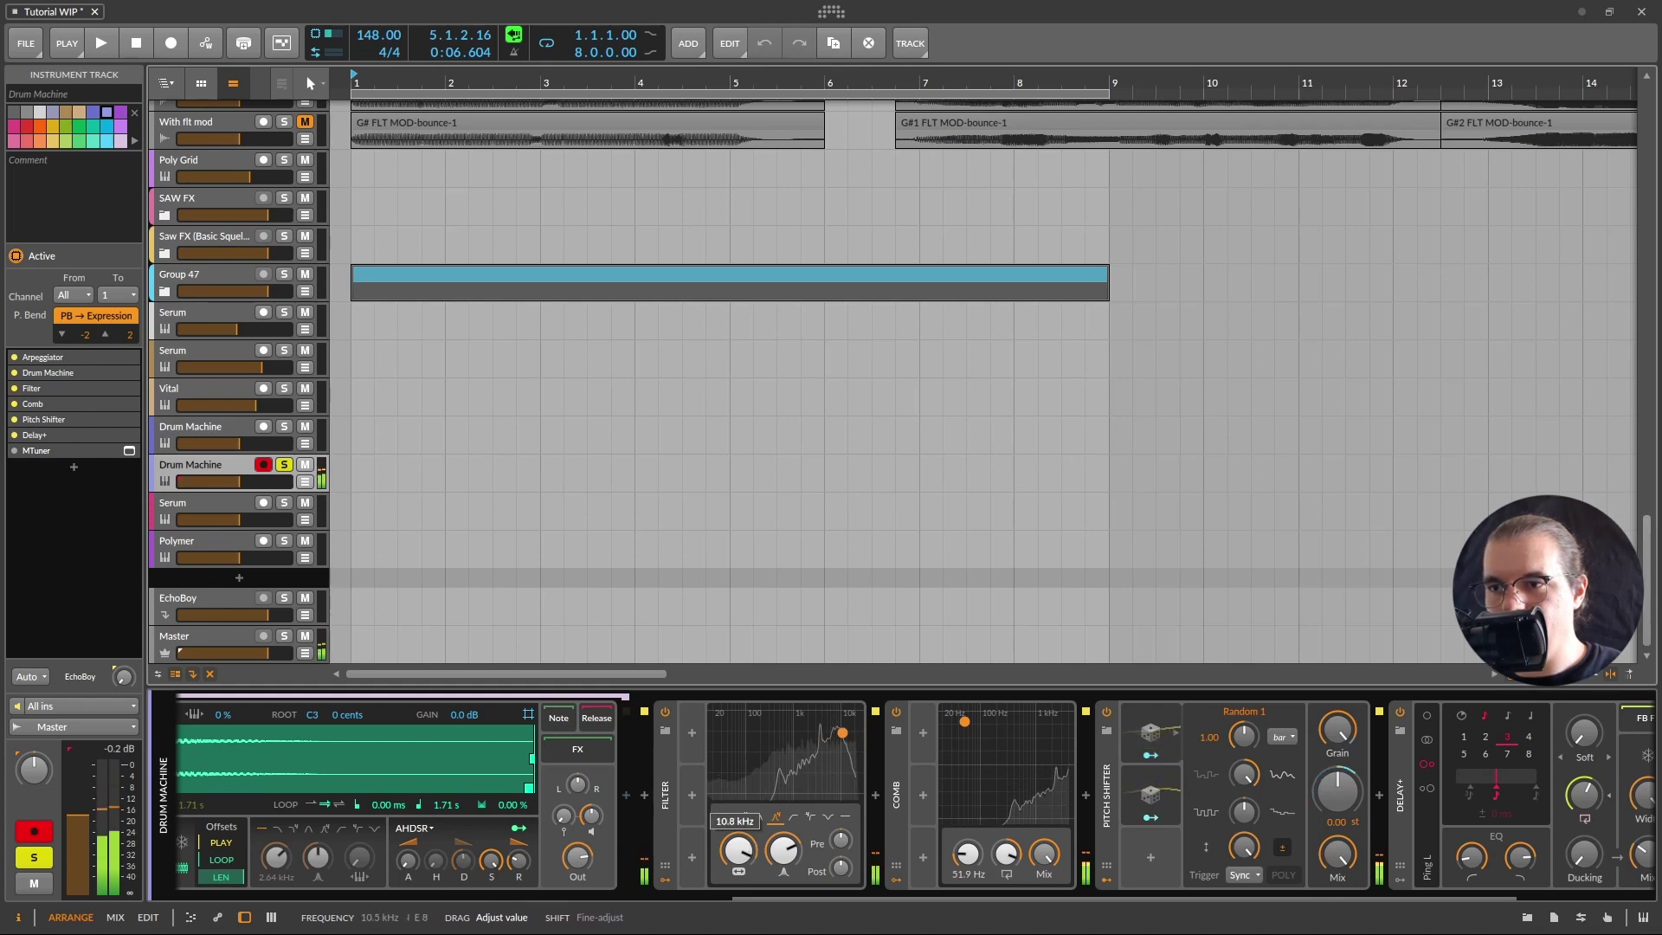
{"action": "mouse_move", "coordinate": [738, 850]}
{"action": "left_mouse_down"}
{"action": "mouse_move", "coordinate": [739, 806]}
{"action": "mouse_move", "coordinate": [738, 874]}
{"action": "left_mouse_up"}
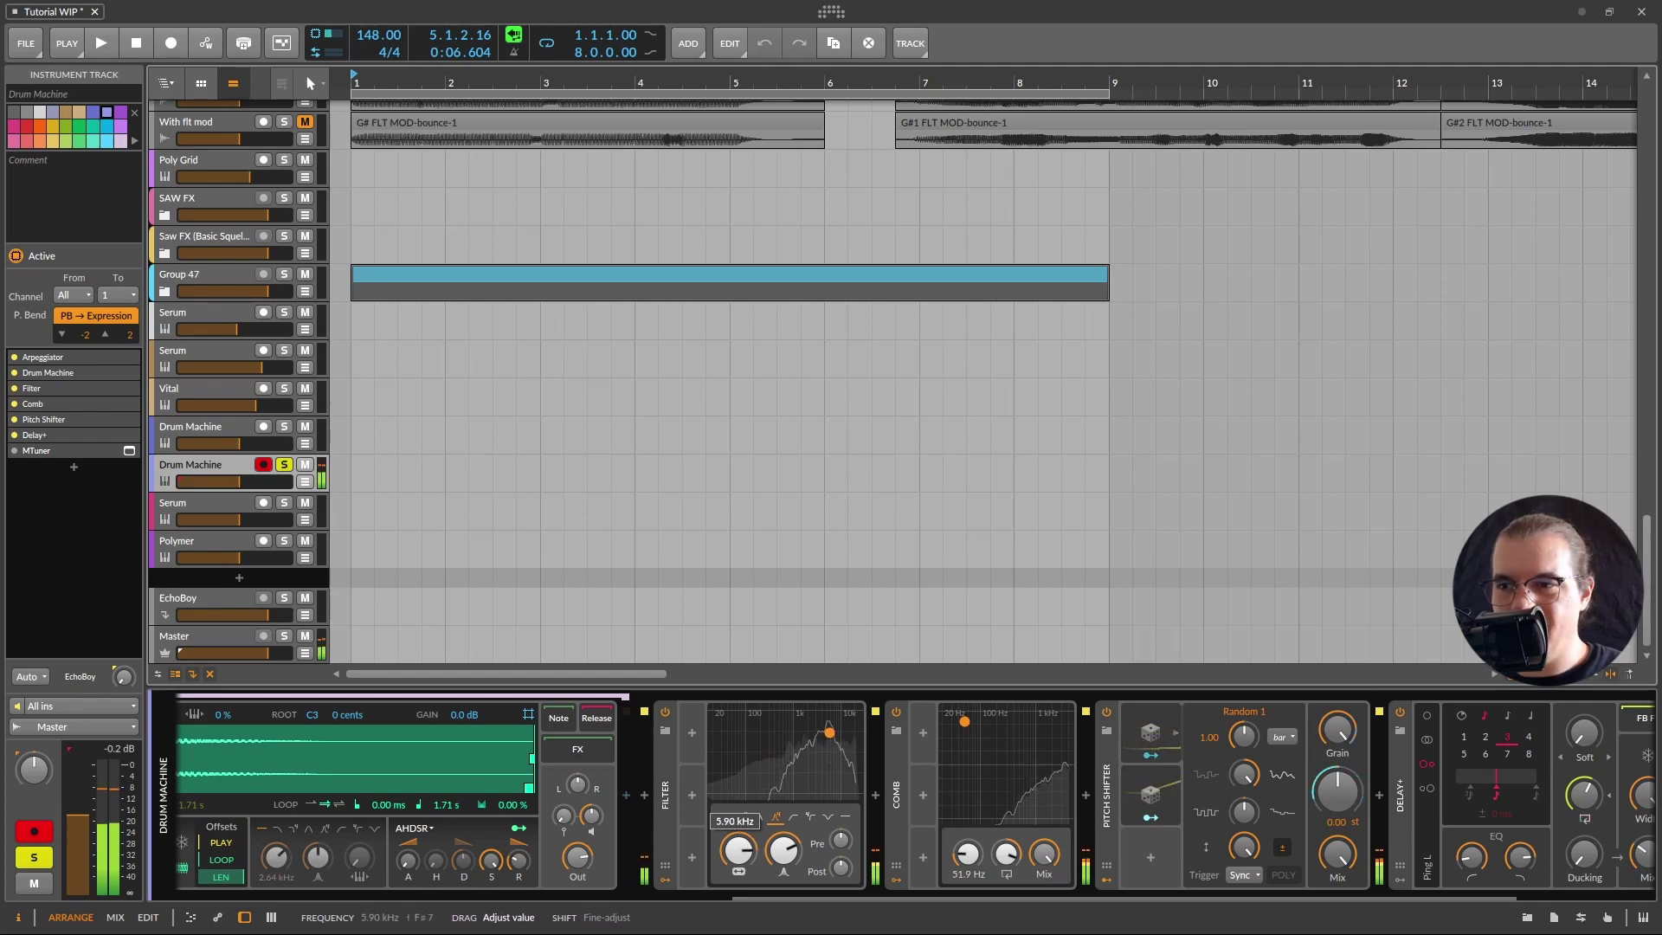
{"action": "left_click_drag", "start_coordinate": [738, 850], "coordinate": [784, 853]}
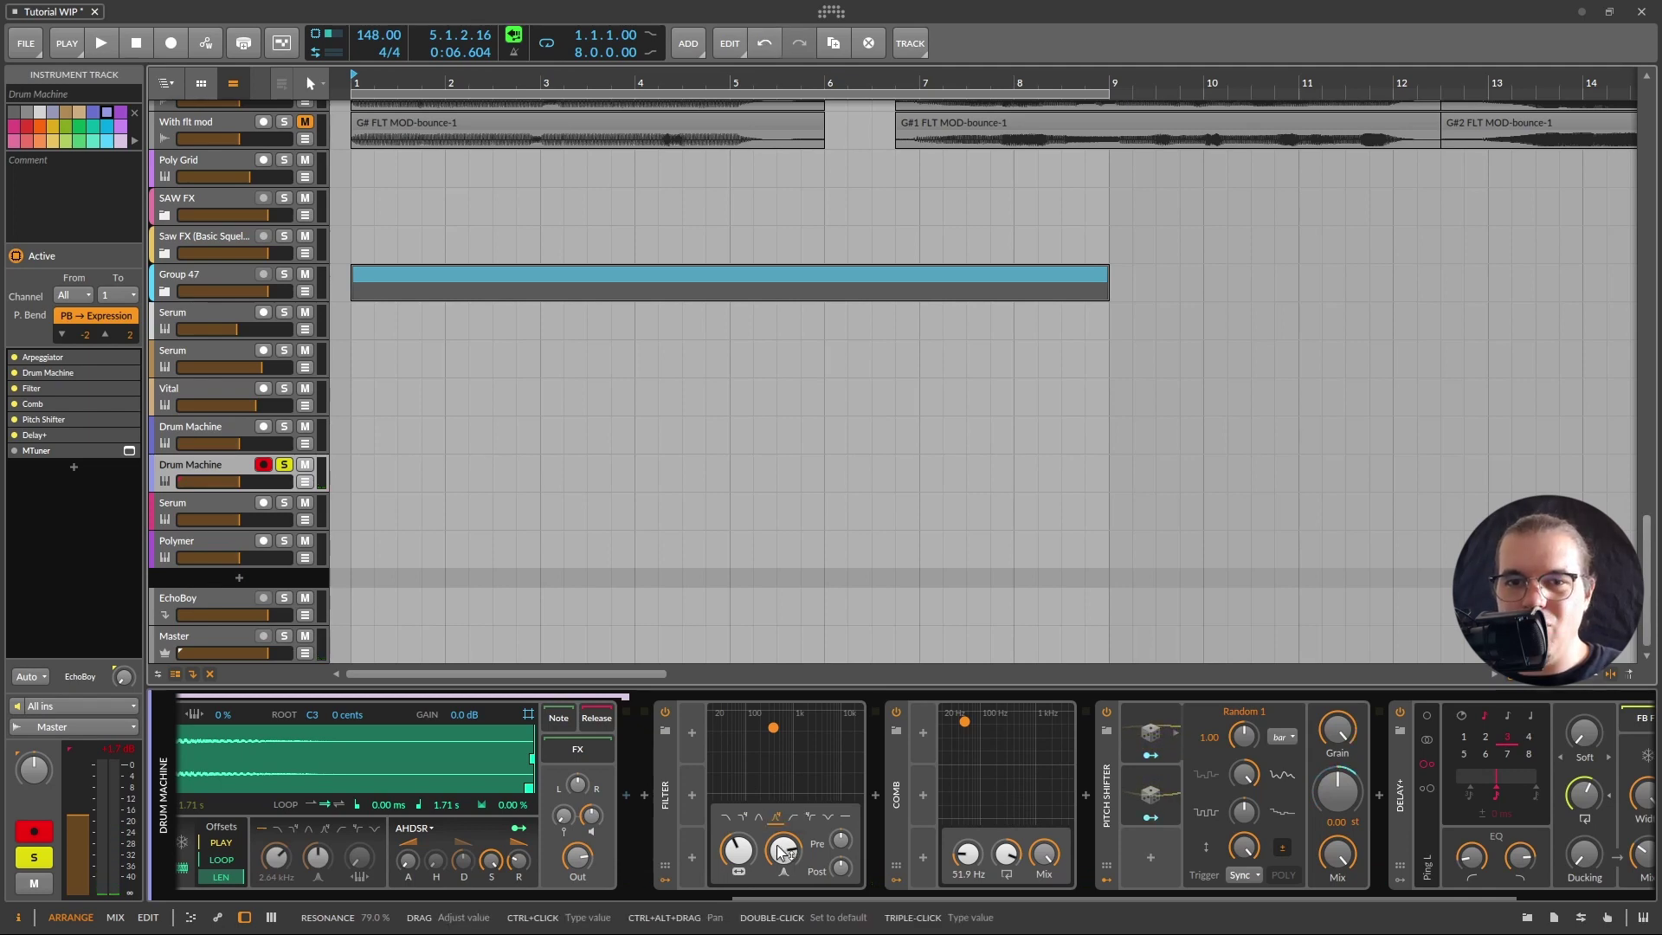
{"action": "left_click", "coordinate": [779, 853]}
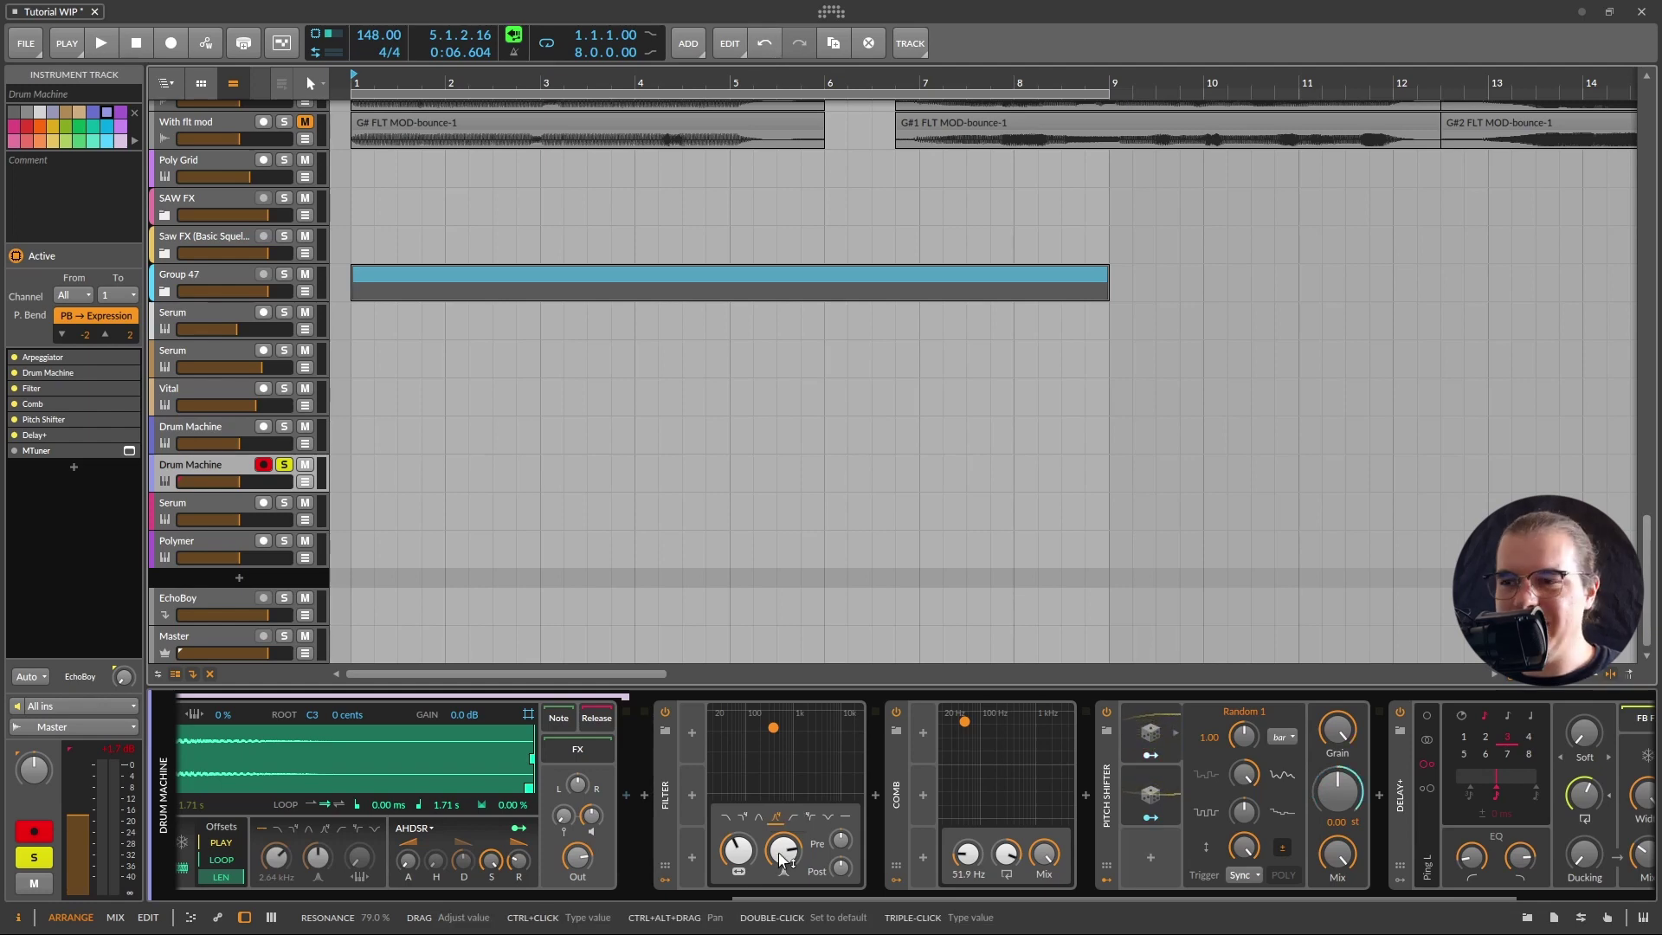
{"action": "mouse_move", "coordinate": [739, 850]}
{"action": "left_mouse_down"}
{"action": "mouse_move", "coordinate": [739, 792]}
{"action": "mouse_move", "coordinate": [739, 824]}
{"action": "left_mouse_up"}
Add a new instrument track below the second Drum Machine track and insert Serum_x64 on it
{"action": "scroll", "coordinate": [748, 714], "scroll_direction": "up", "scroll_amount": 5}
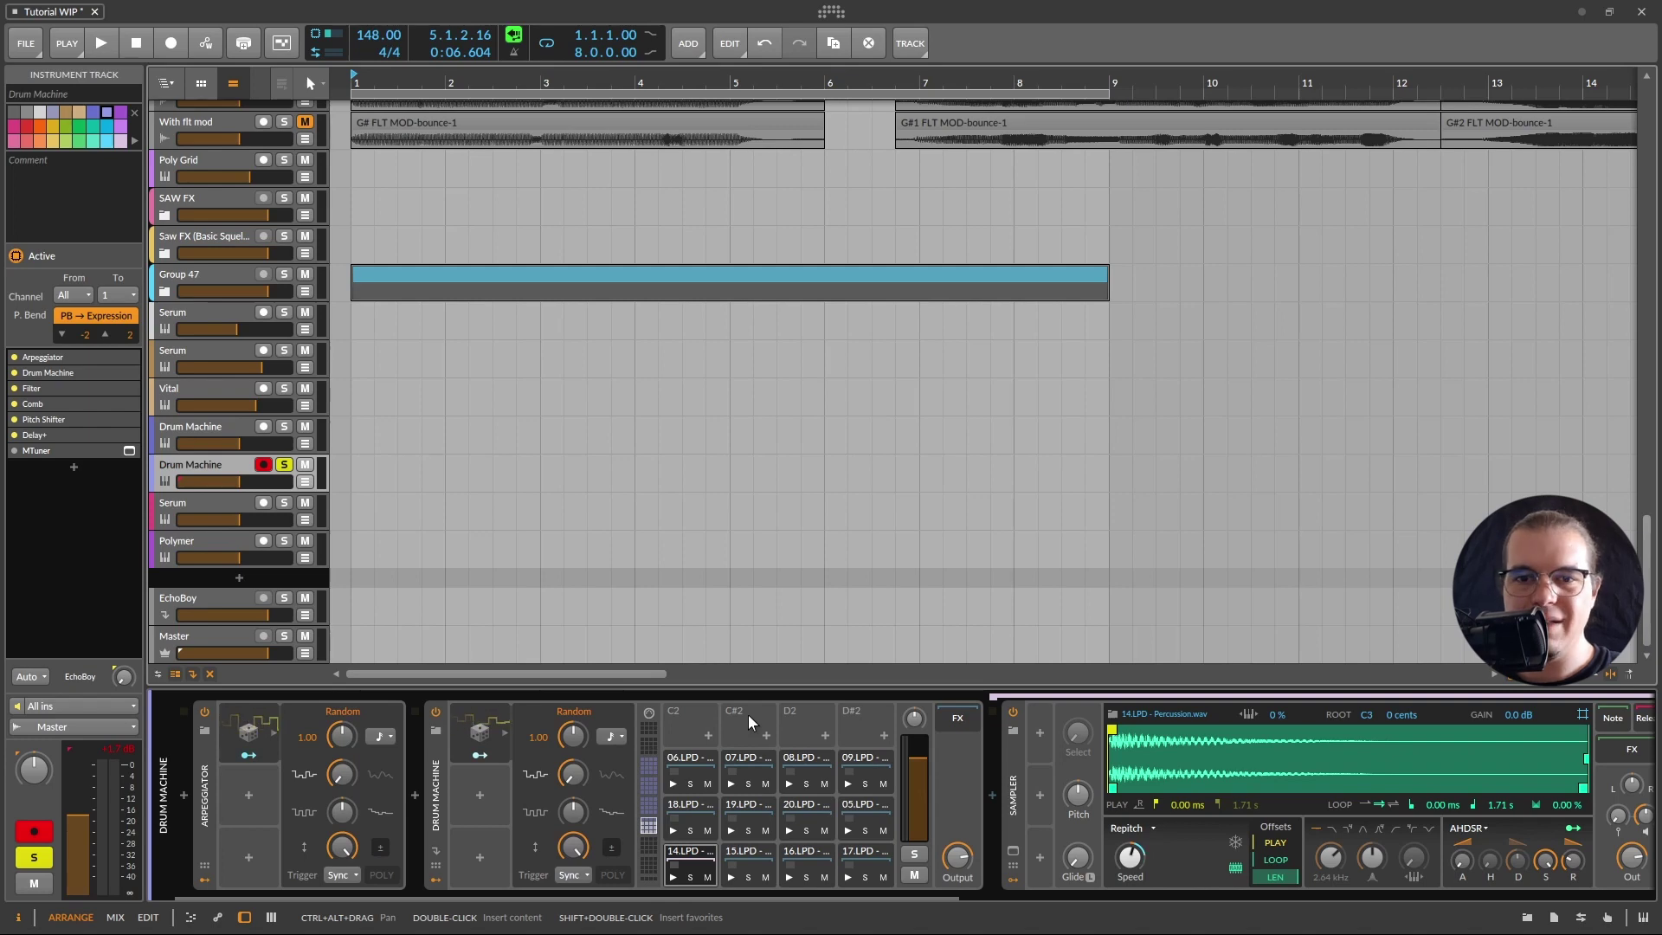
{"action": "right_click", "coordinate": [181, 481]}
{"action": "left_click", "coordinate": [251, 512]}
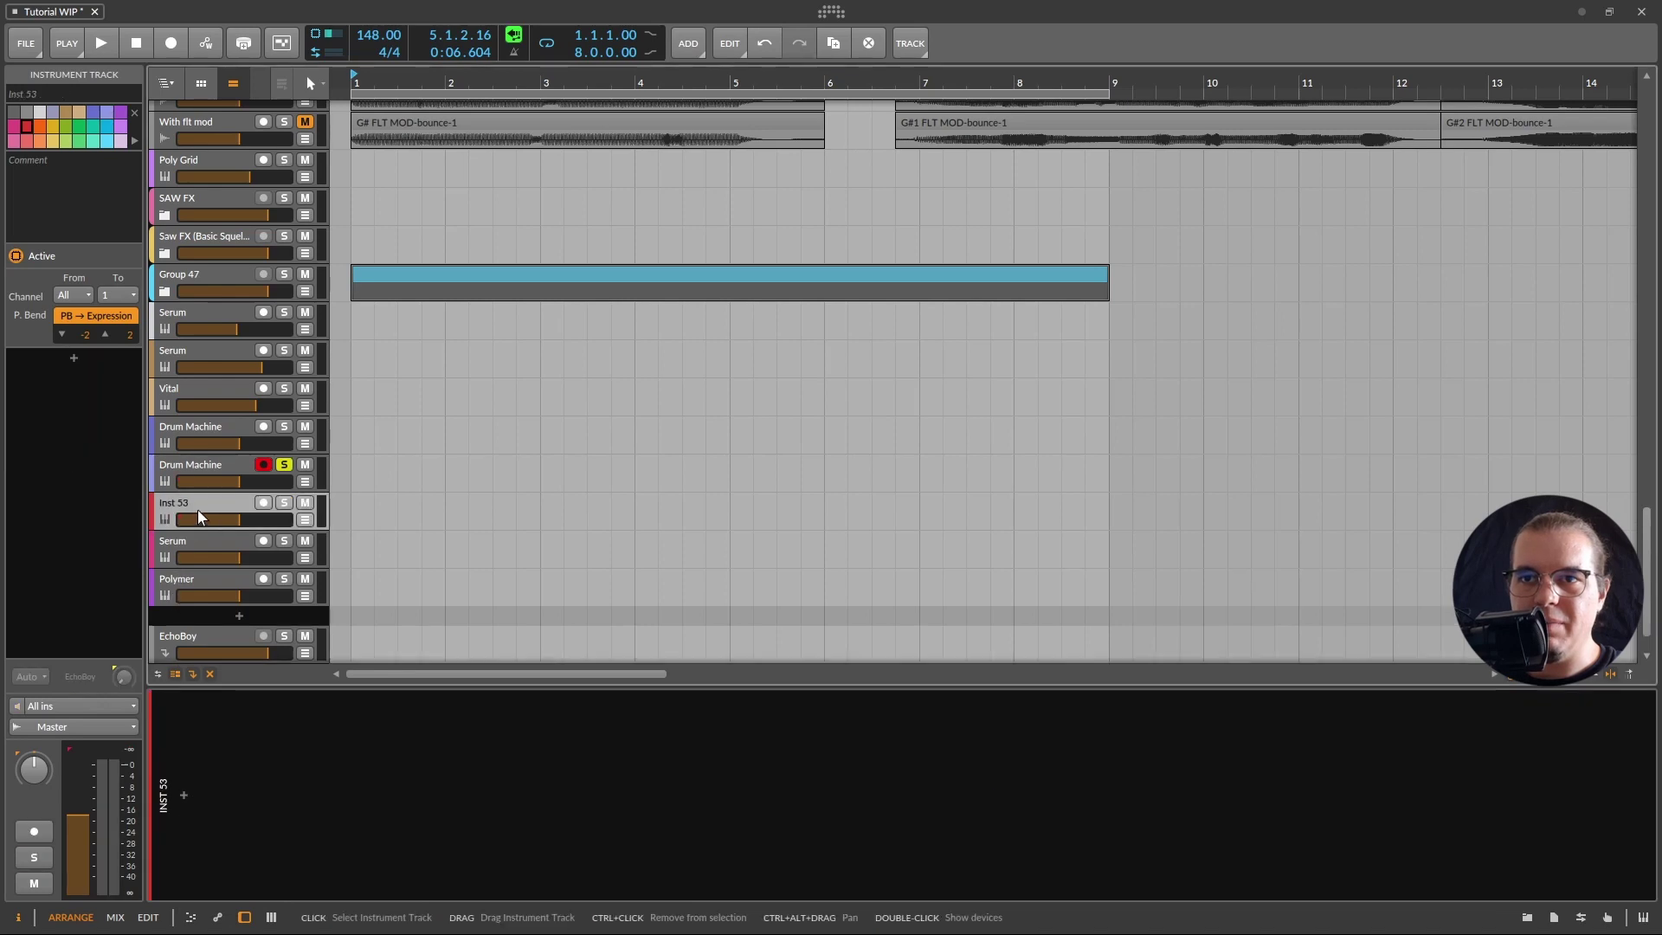
{"action": "double_click", "coordinate": [184, 793]}
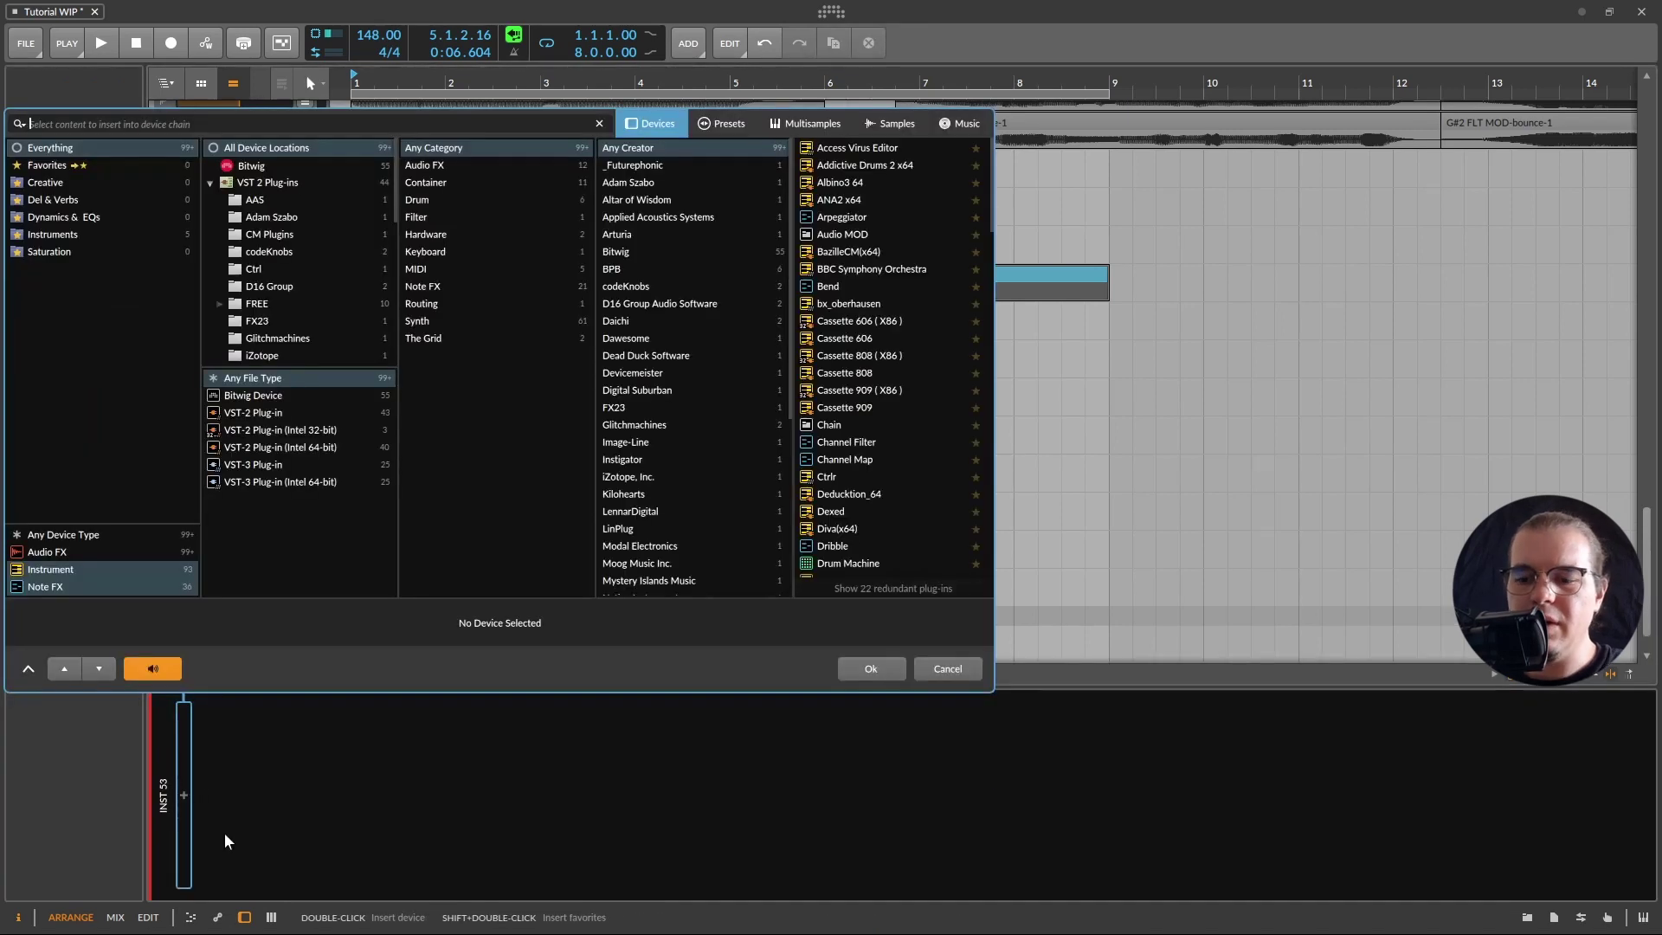
{"action": "type", "text": "Serum"}
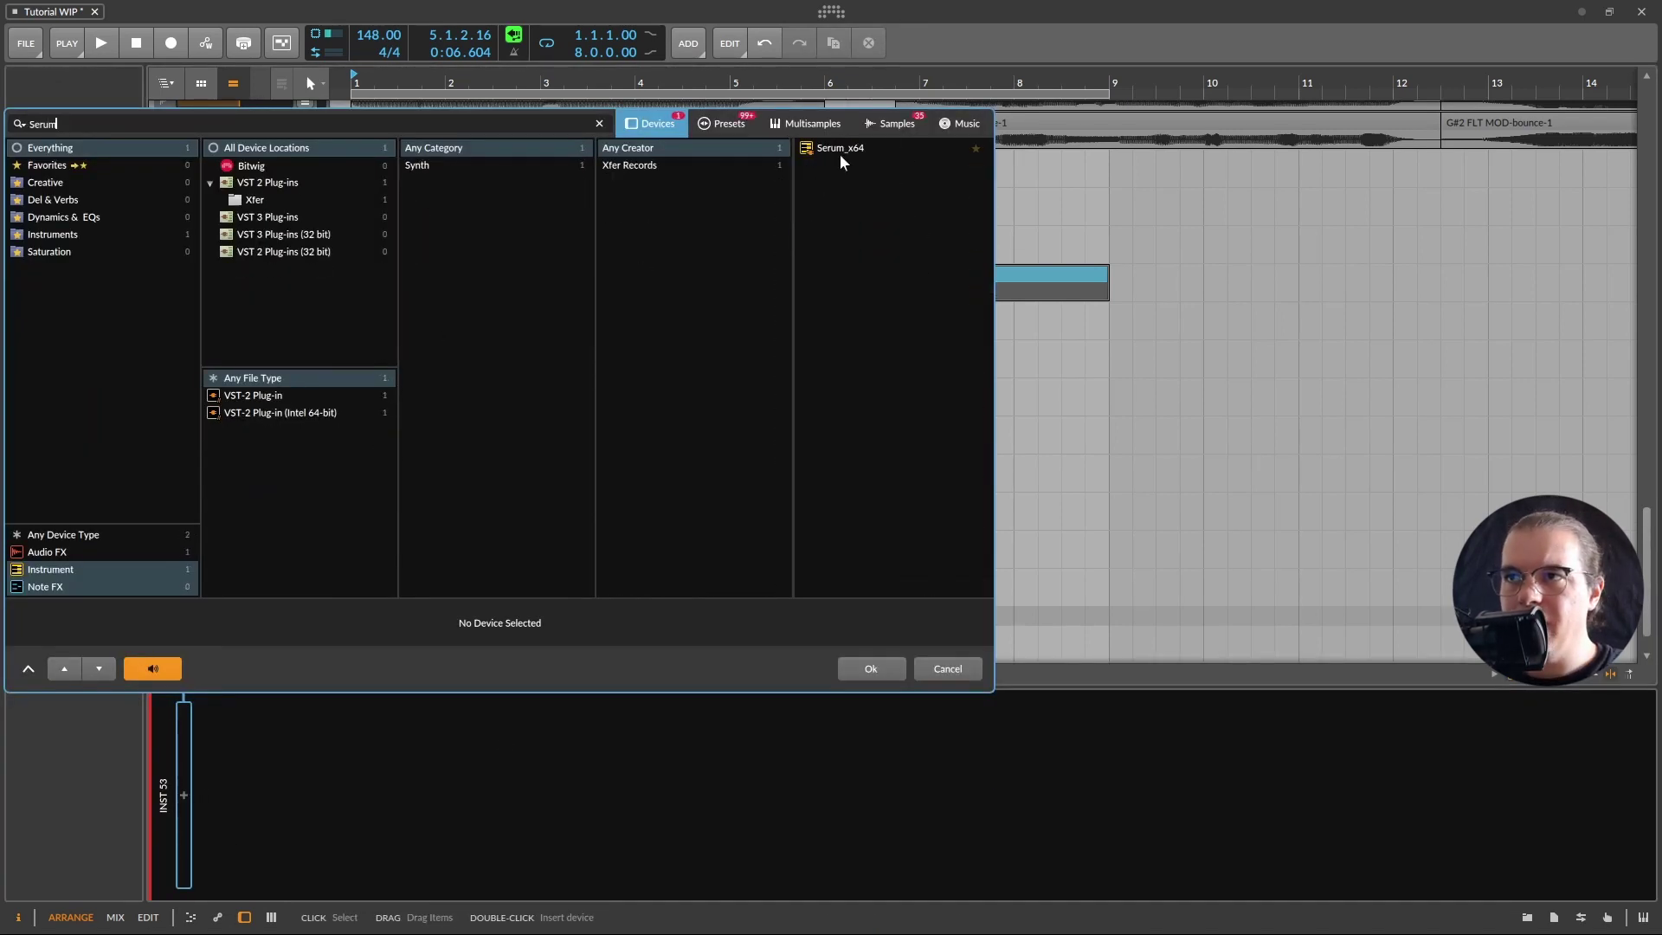
{"action": "double_click", "coordinate": [840, 150]}
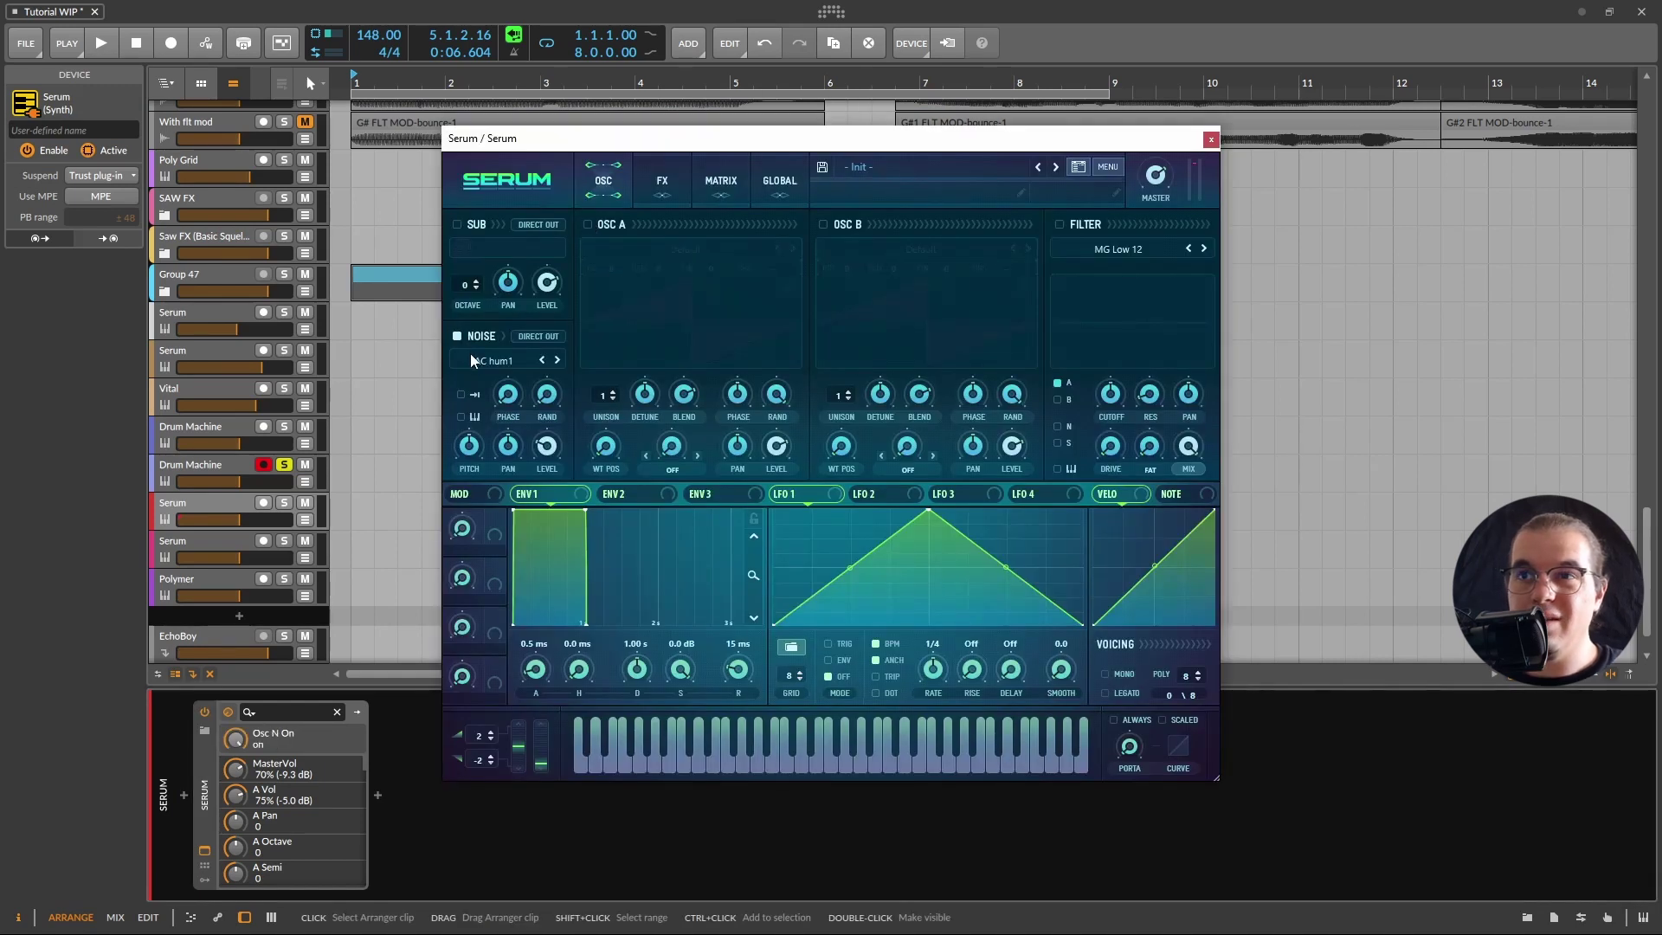
Load the ARP white sample from the Analog category into Serum's noise oscillator
{"action": "left_click", "coordinate": [485, 360]}
{"action": "mouse_move", "coordinate": [519, 381]}
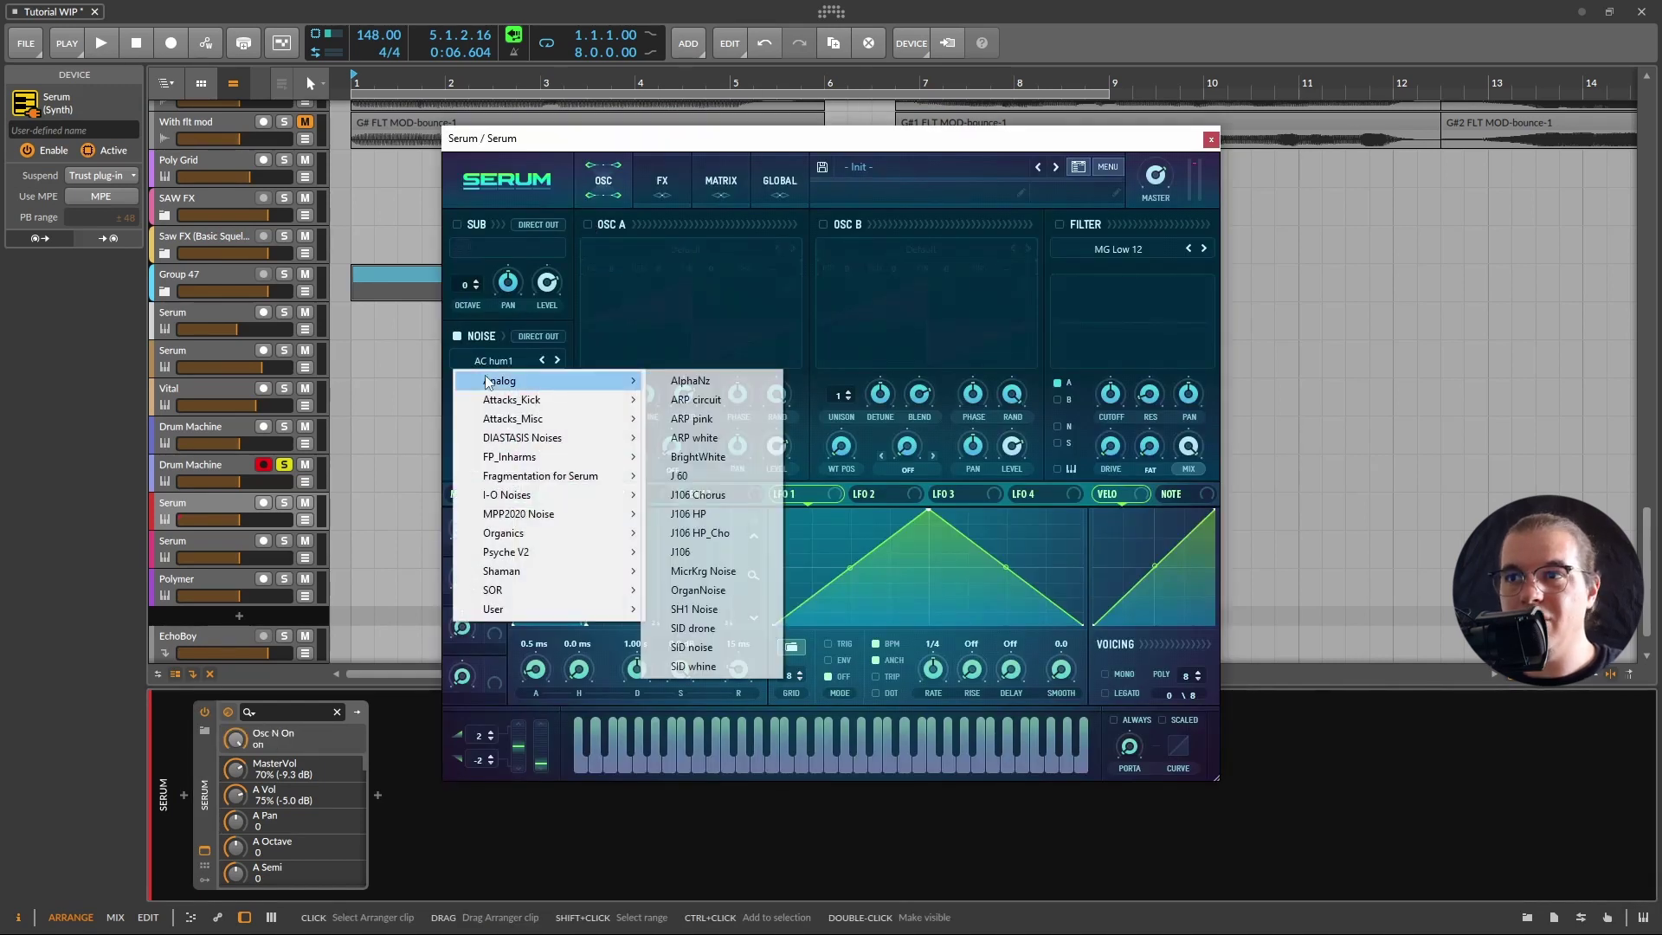
{"action": "left_click", "coordinate": [720, 437]}
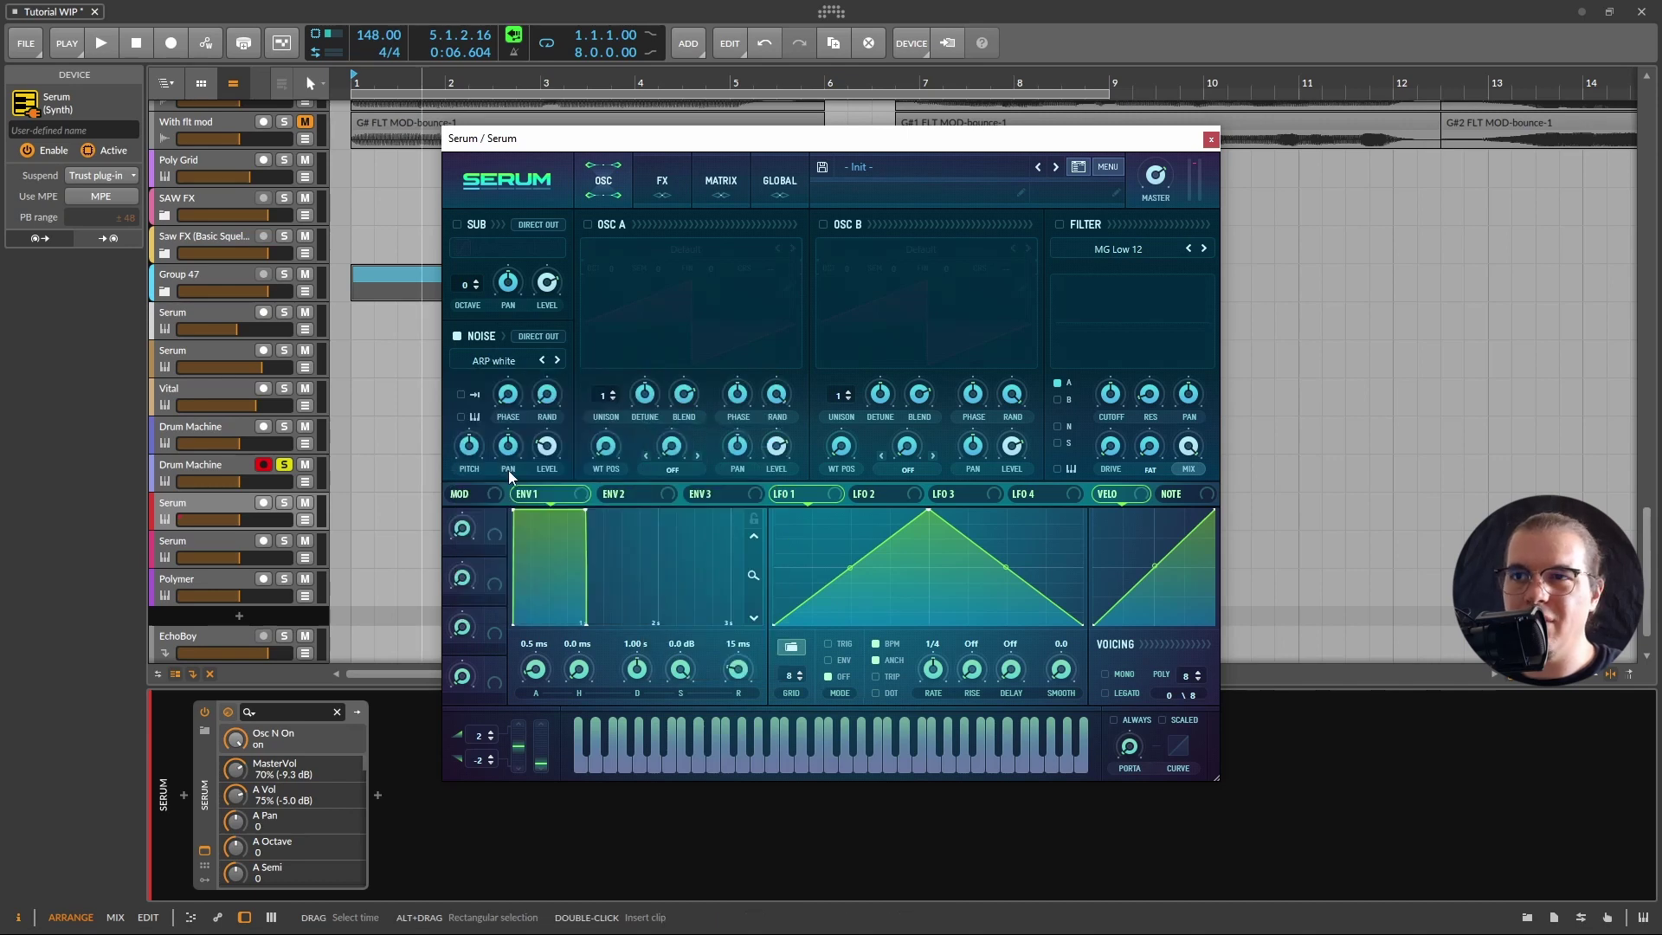
{"action": "left_click", "coordinate": [546, 445]}
Select the new Serum track for playing and shape Envelope 1 with no sustain and a 60 ms decay
{"action": "left_click", "coordinate": [227, 504]}
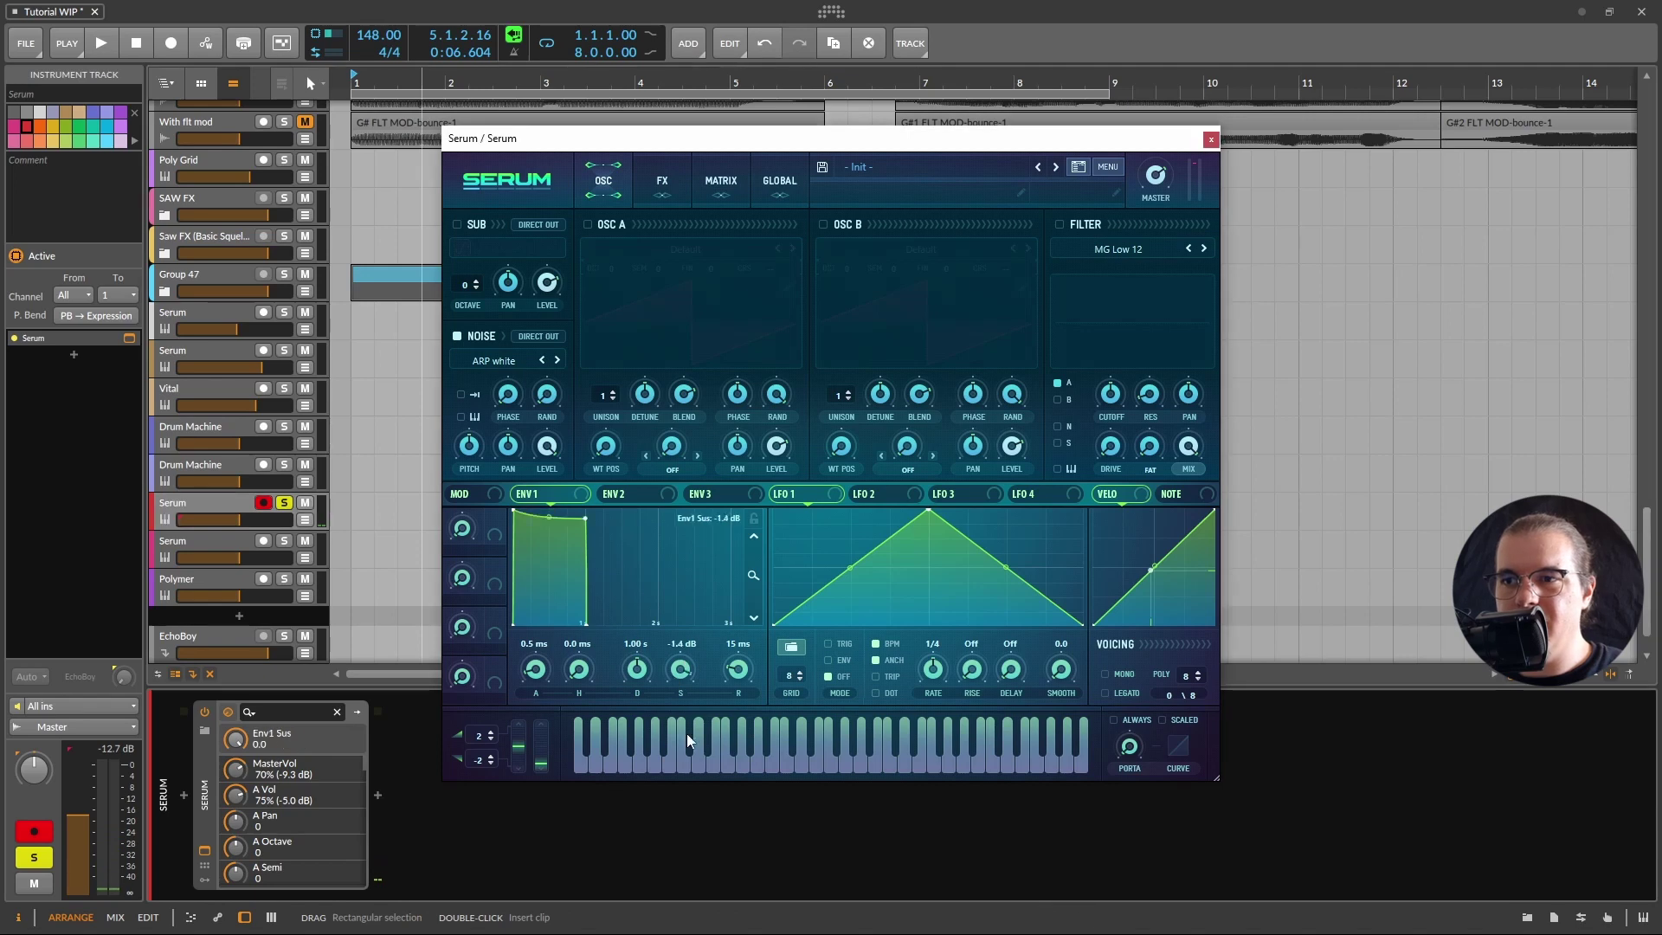
{"action": "left_click_drag", "start_coordinate": [680, 669], "coordinate": [680, 727]}
{"action": "mouse_move", "coordinate": [630, 669]}
{"action": "left_mouse_down"}
{"action": "mouse_move", "coordinate": [629, 692]}
{"action": "mouse_move", "coordinate": [617, 661]}
{"action": "mouse_move", "coordinate": [651, 660]}
{"action": "mouse_move", "coordinate": [634, 686]}
{"action": "left_mouse_up"}
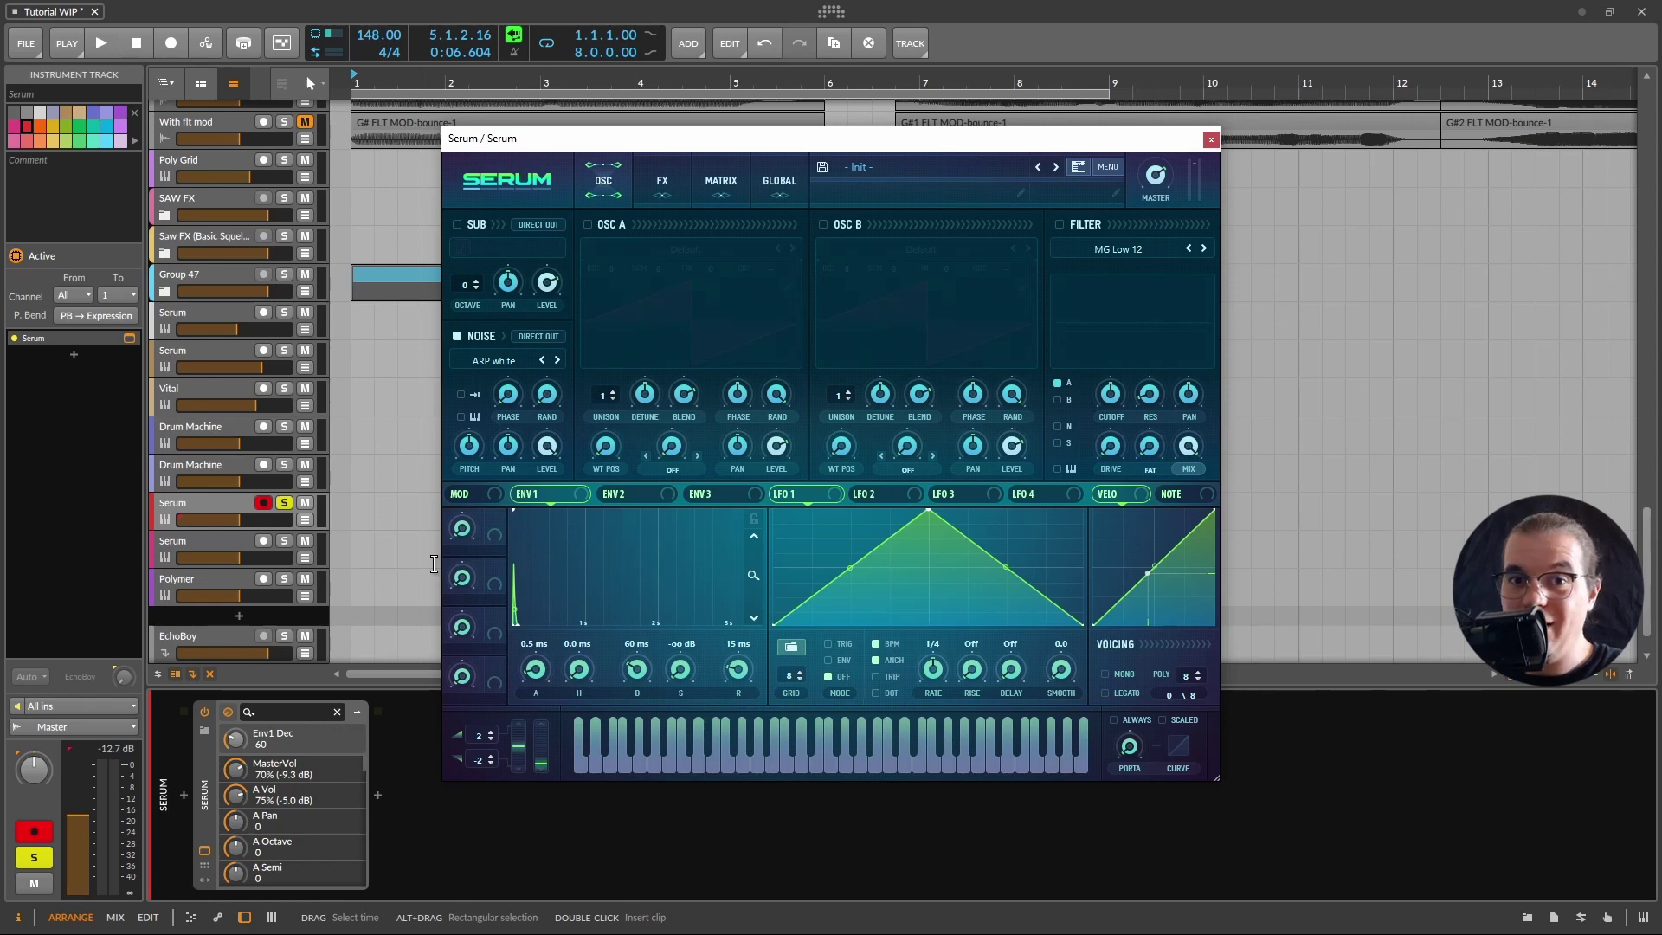
Enable Serum's main filter, route the noise oscillator through it and set its type to Cmb +
{"action": "left_click", "coordinate": [1060, 224]}
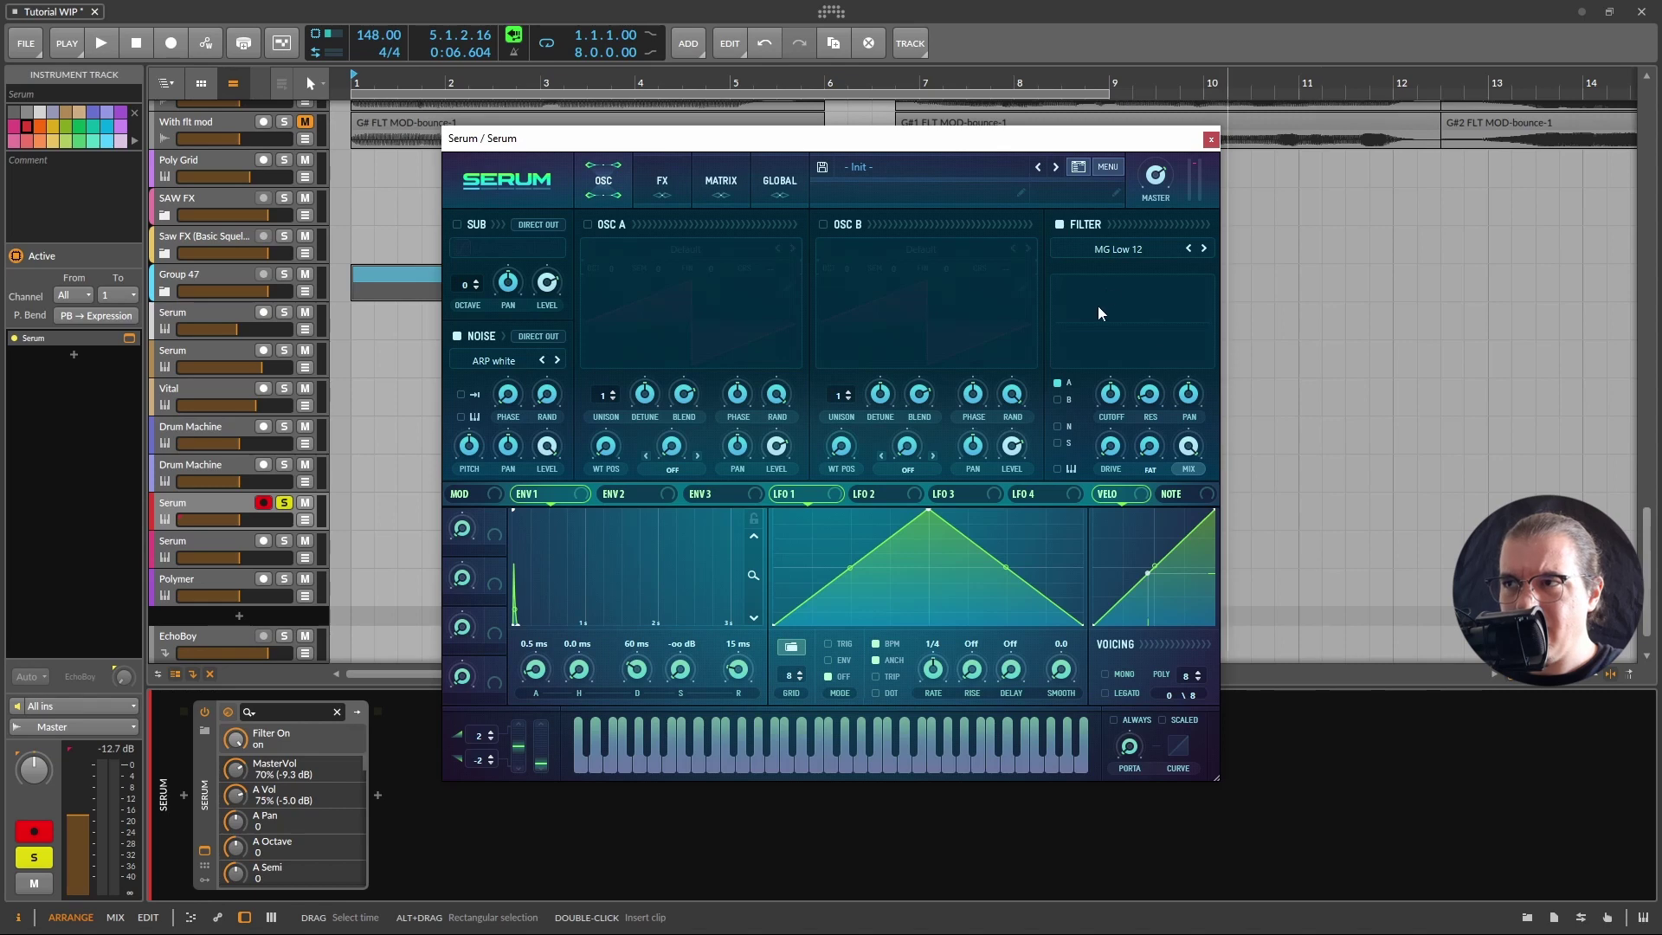
{"action": "left_click", "coordinate": [1057, 426]}
{"action": "left_click", "coordinate": [1136, 251]}
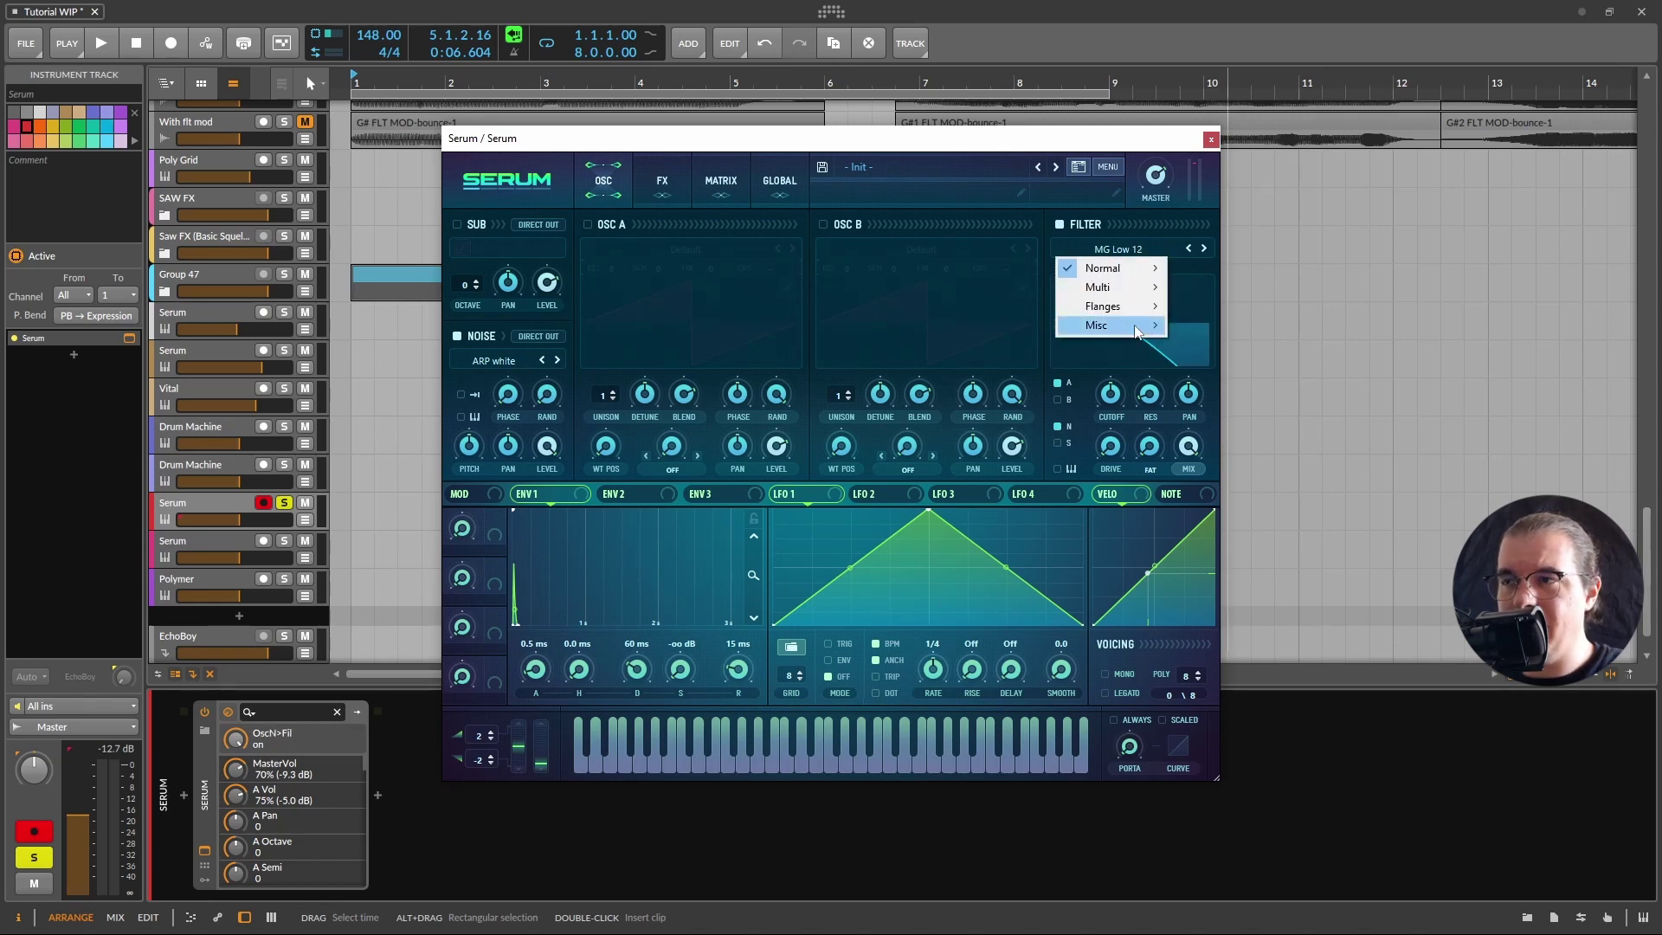
{"action": "mouse_move", "coordinate": [1117, 312]}
{"action": "left_click", "coordinate": [1208, 306]}
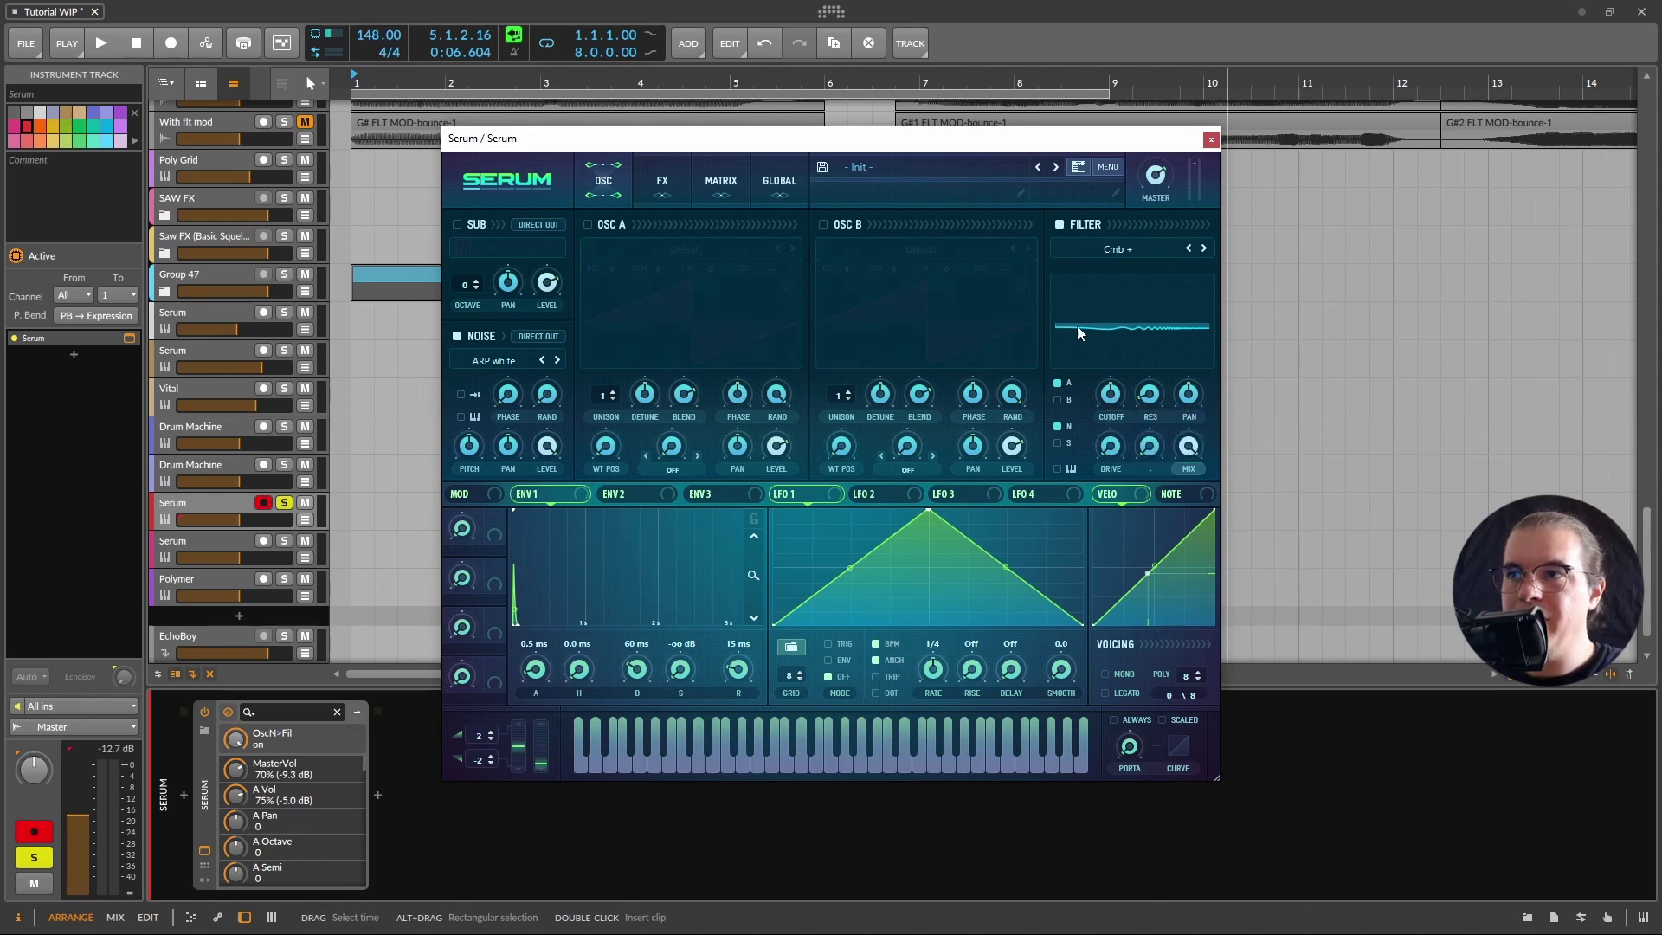
Set the comb filter's cutoff to about 52 Hz, raise its resonance to about 86%, and remove oscillator A from its routing
{"action": "double_click", "coordinate": [1115, 404]}
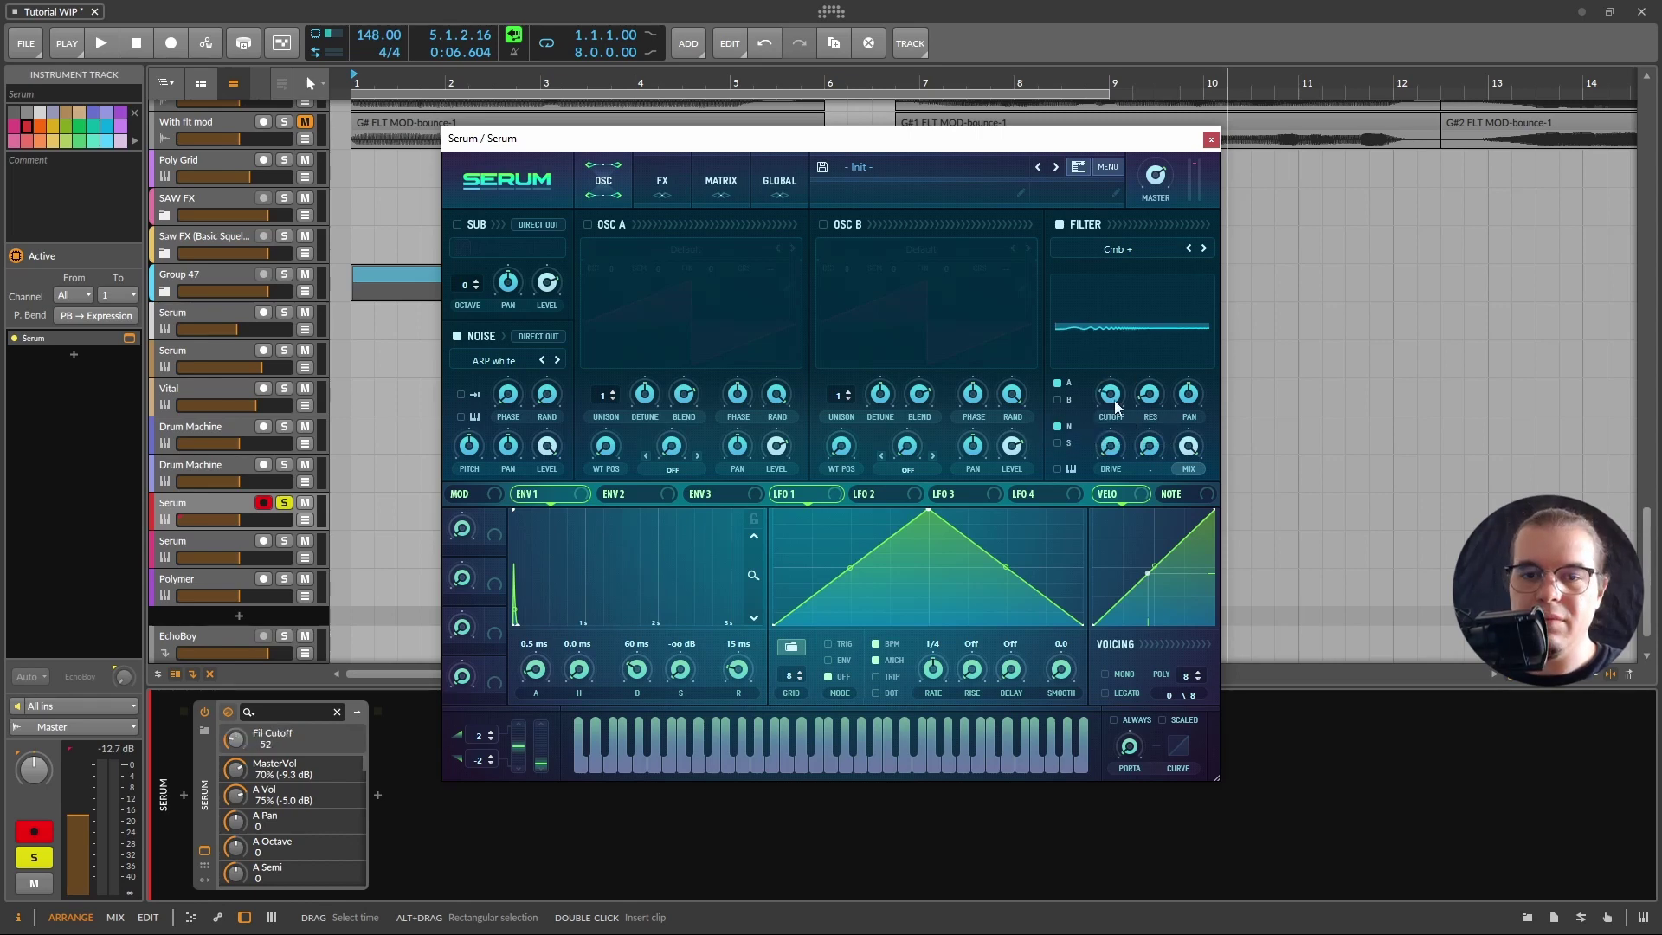
{"action": "left_click_drag", "start_coordinate": [1149, 394], "coordinate": [1195, 288]}
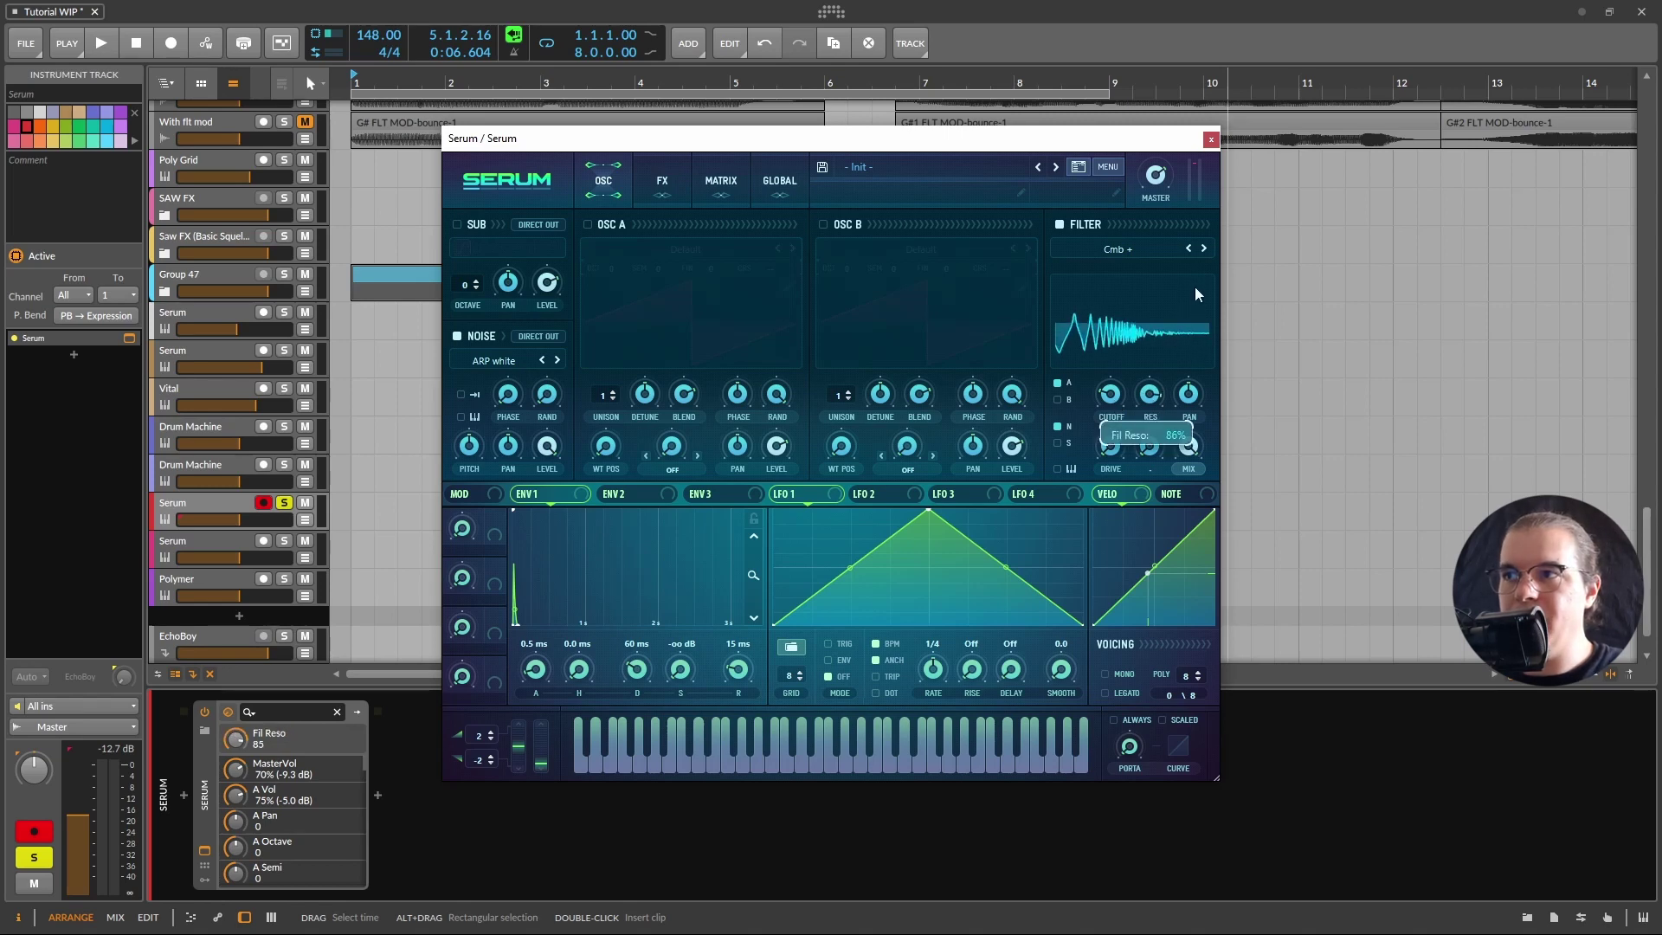
{"action": "left_click_drag", "start_coordinate": [1101, 446], "coordinate": [1176, 371]}
{"action": "left_click", "coordinate": [1058, 383]}
{"action": "left_click_drag", "start_coordinate": [1110, 446], "coordinate": [1062, 384]}
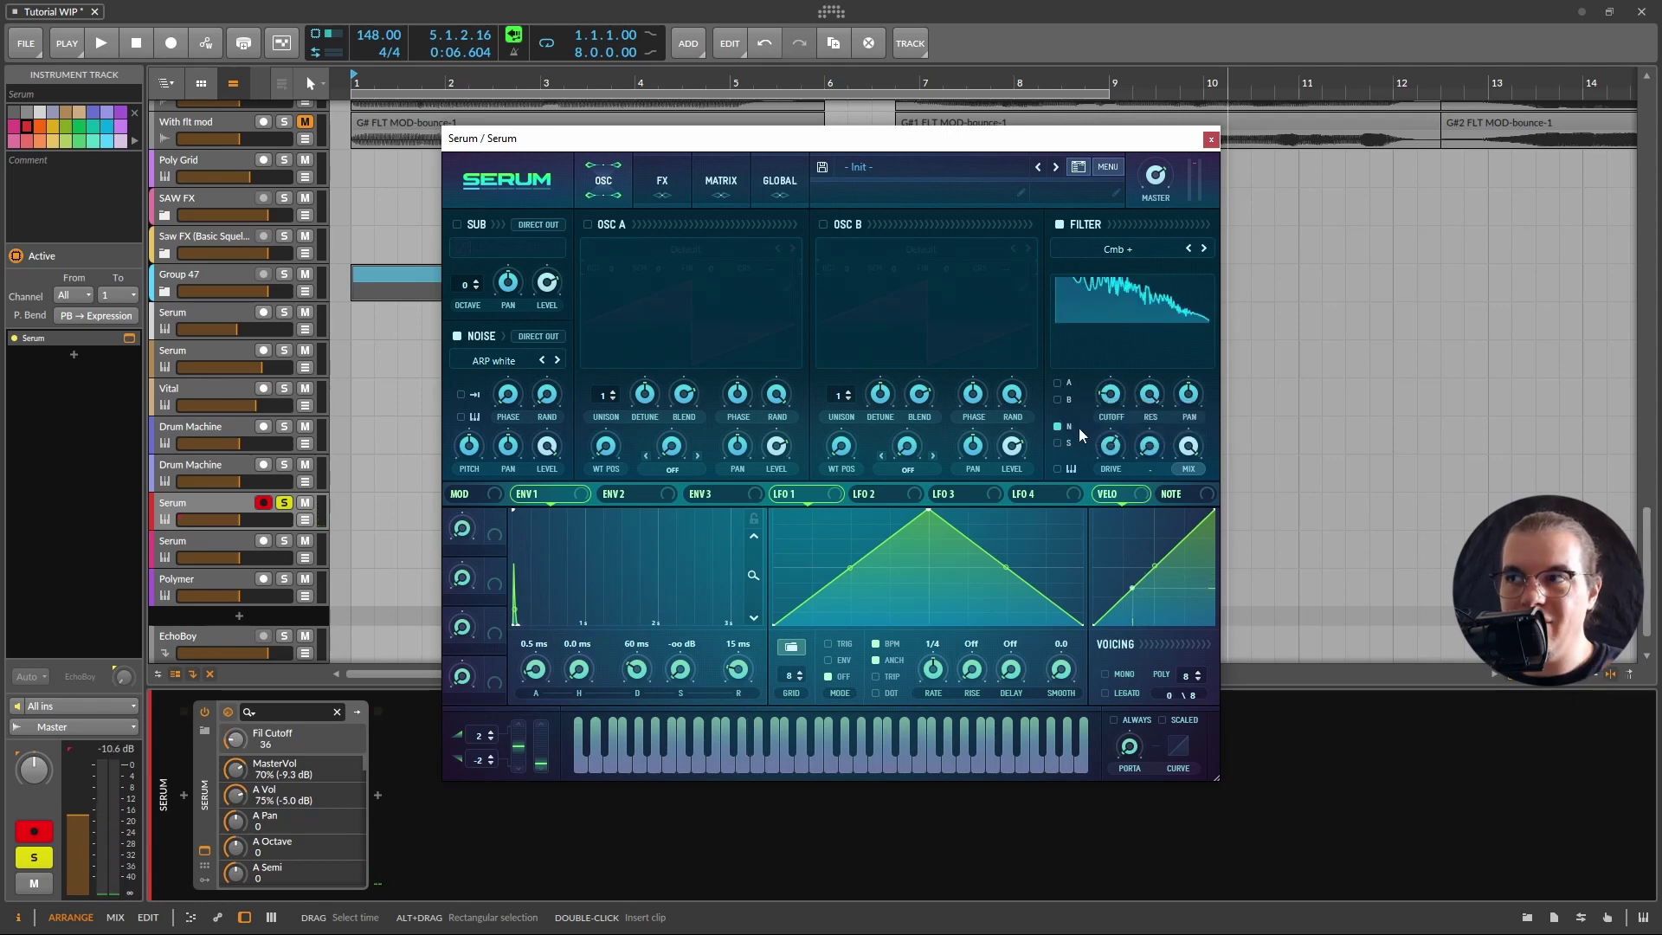
{"action": "left_click_drag", "start_coordinate": [1157, 388], "coordinate": [1174, 436]}
Disable Serum's main filter and set the FX filter's type to Cmb + from the Flanges category
{"action": "left_click", "coordinate": [1060, 225]}
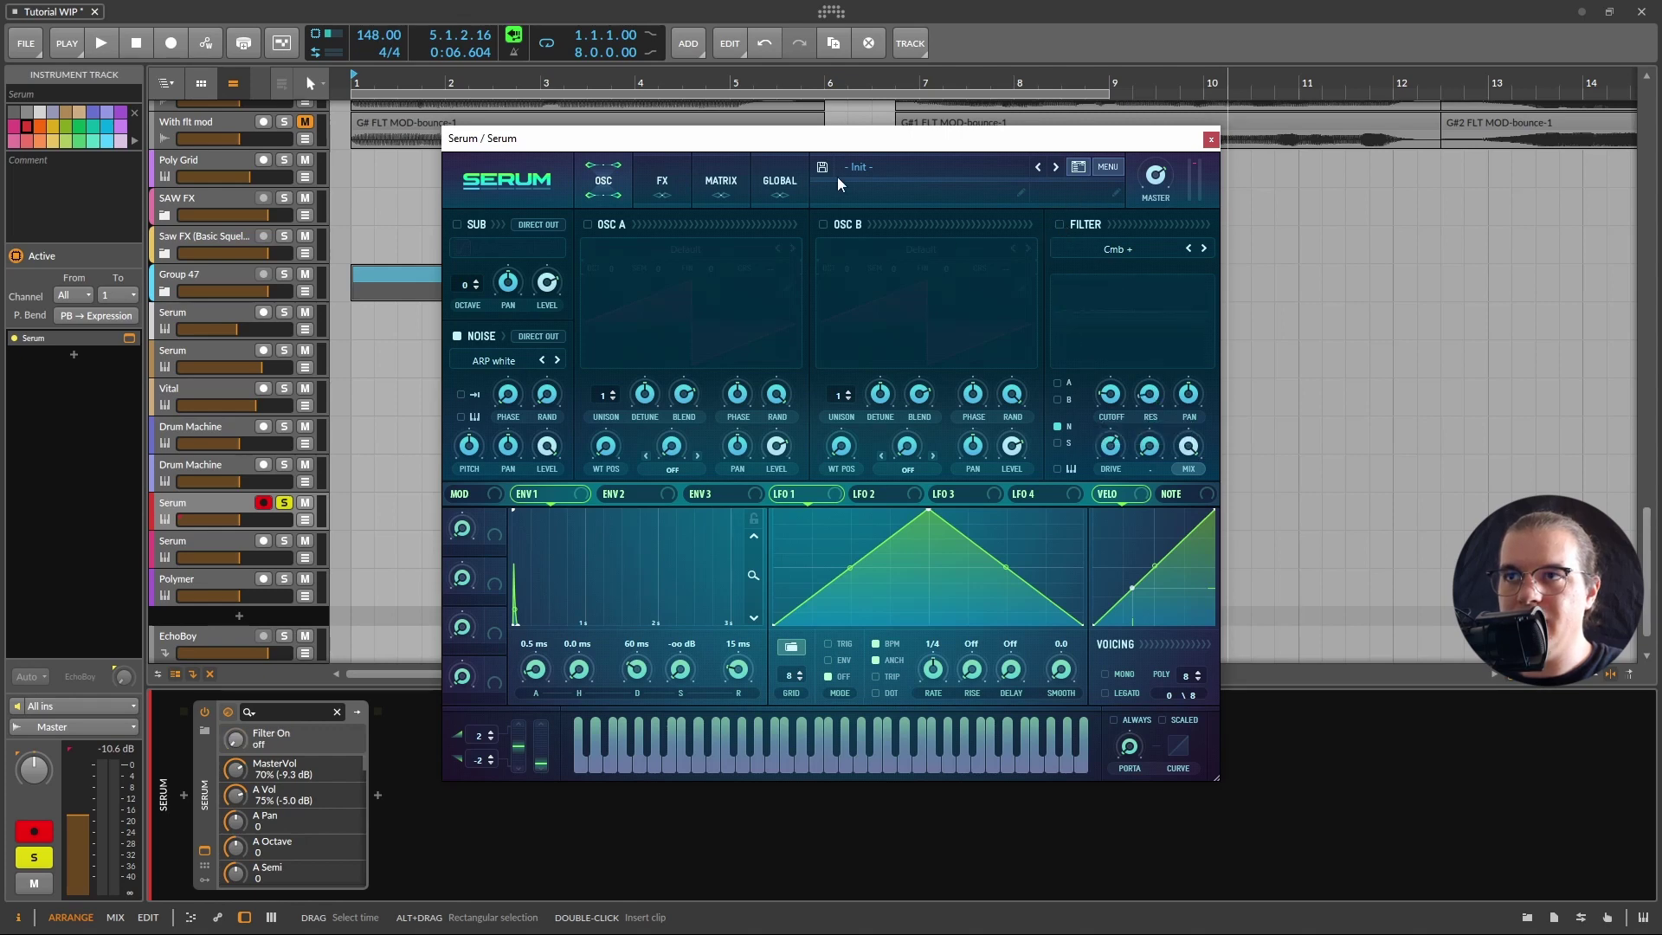
{"action": "left_click", "coordinate": [663, 180]}
{"action": "left_click", "coordinate": [751, 242]}
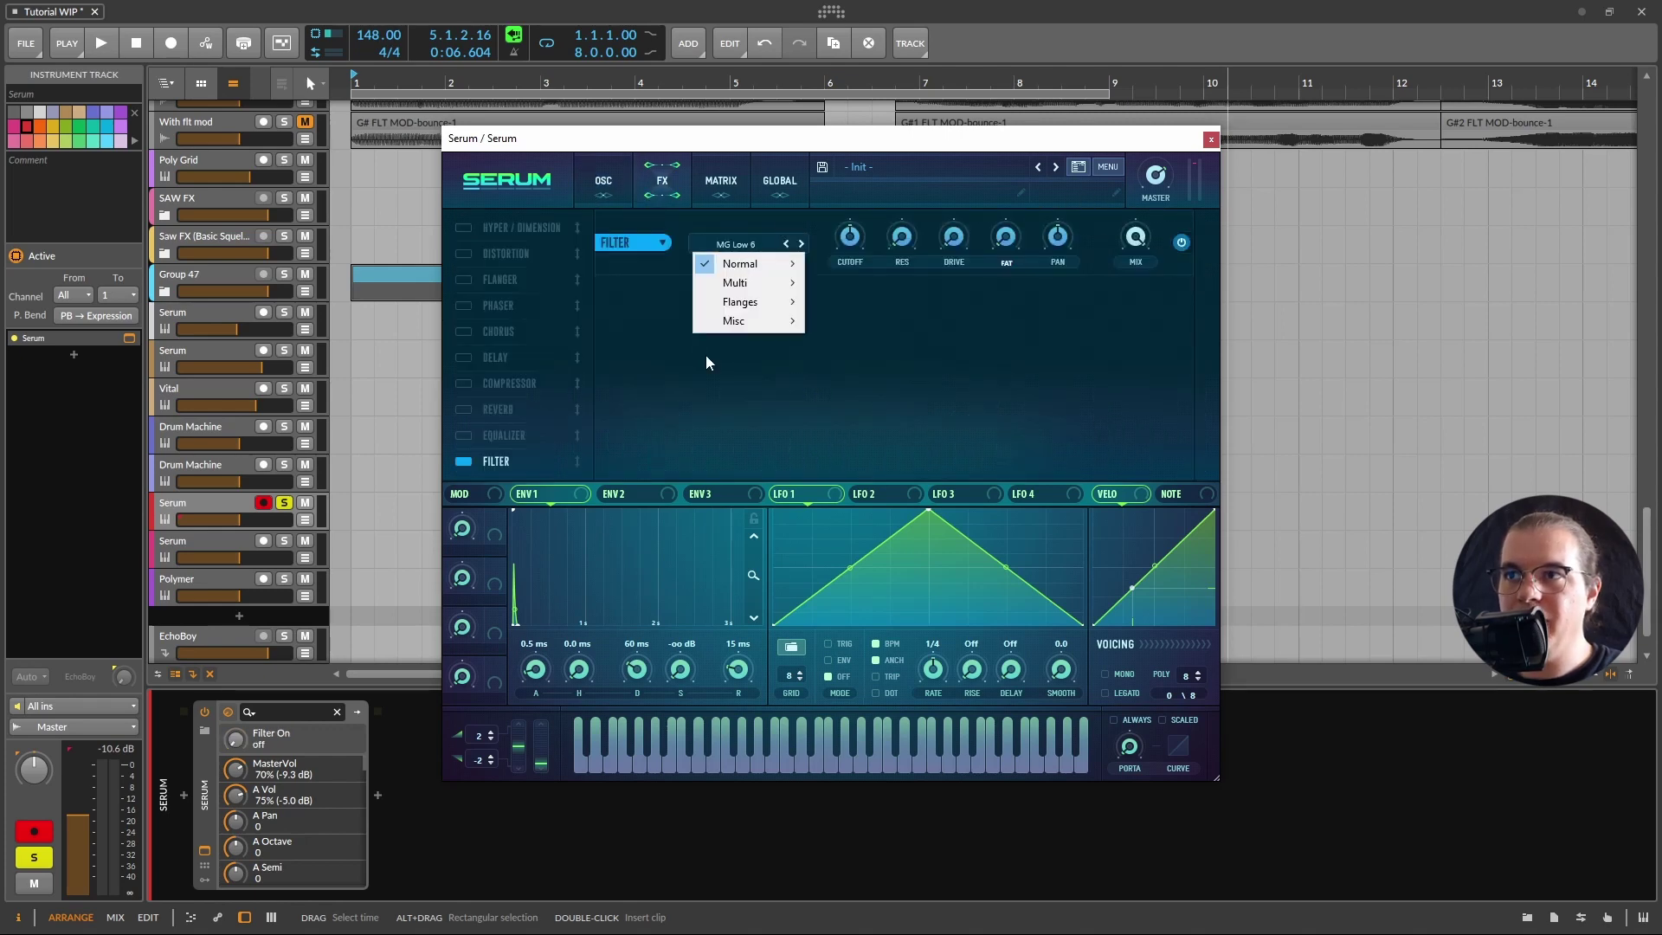
{"action": "mouse_move", "coordinate": [747, 304]}
{"action": "left_click", "coordinate": [911, 316]}
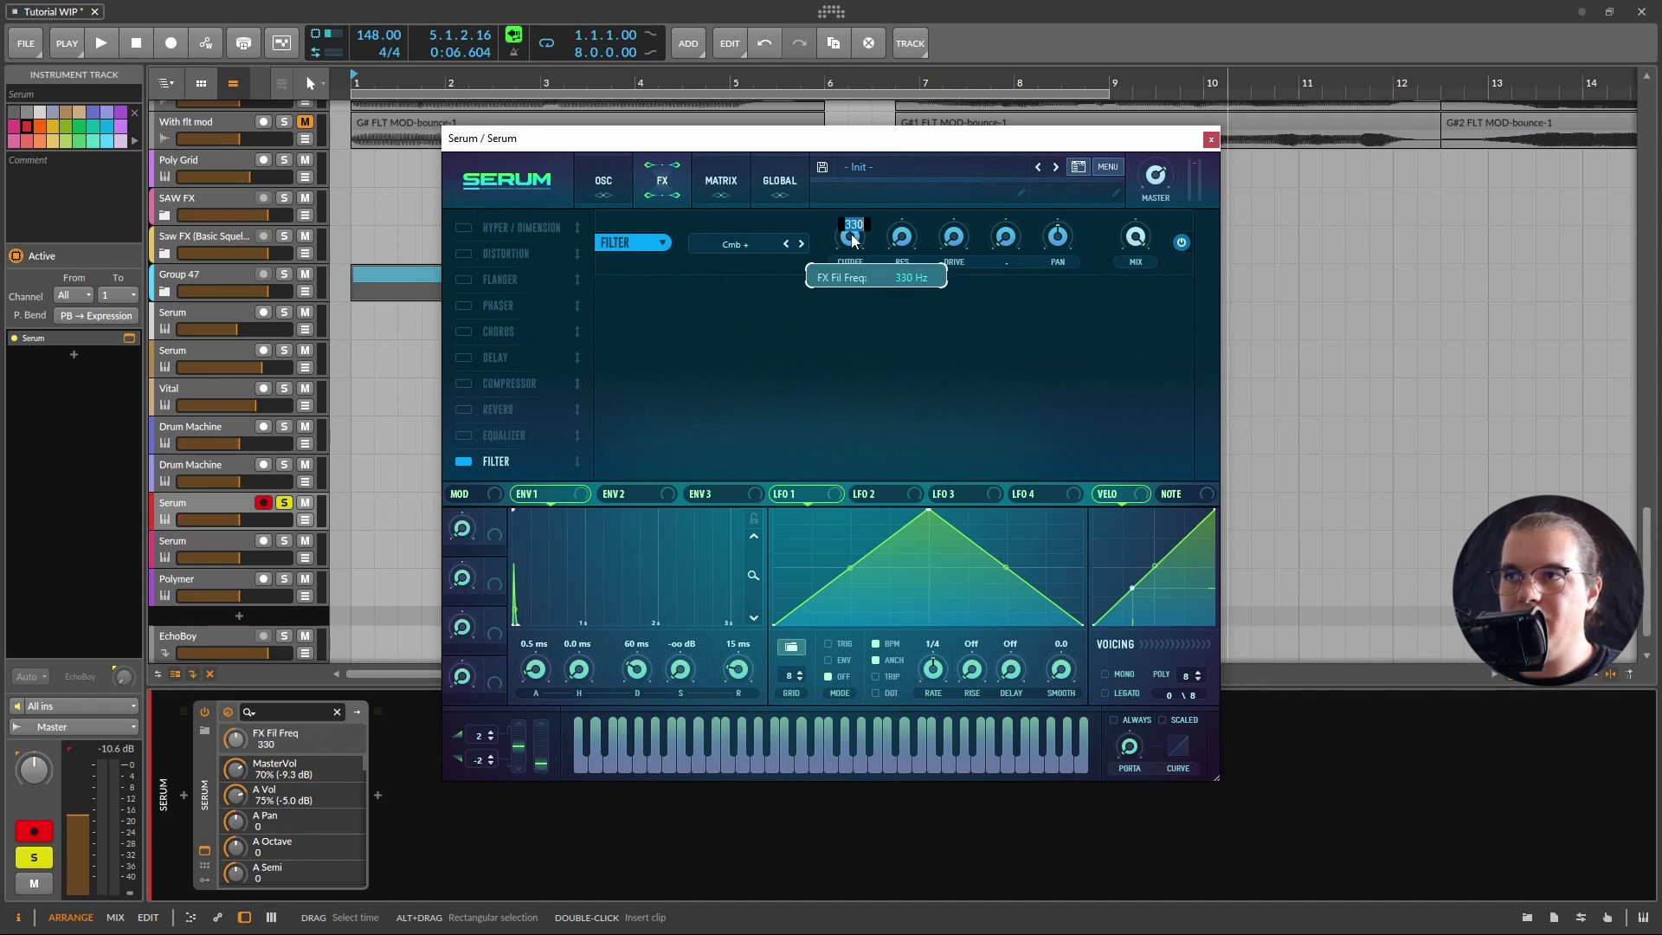
Set the FX comb filter's cutoff to 541.9 Hz, its resonance to 90 and its drive to 17
{"action": "double_click", "coordinate": [851, 234]}
{"action": "type", "text": ".9"}
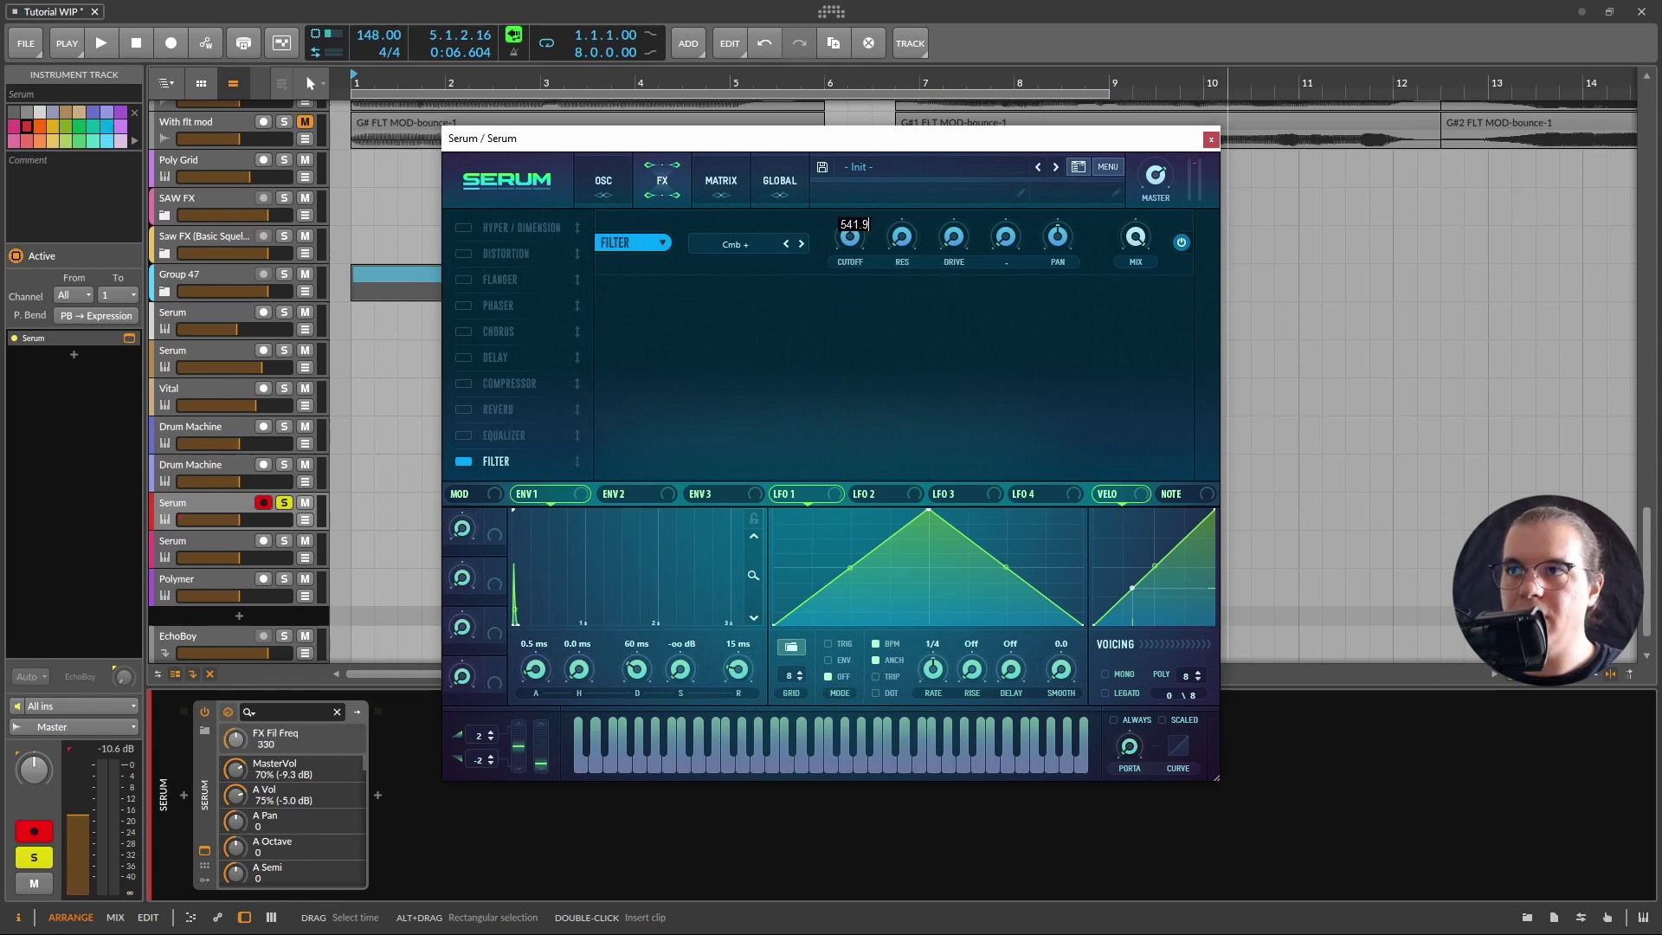
{"action": "left_click_drag", "start_coordinate": [916, 243], "coordinate": [953, 137]}
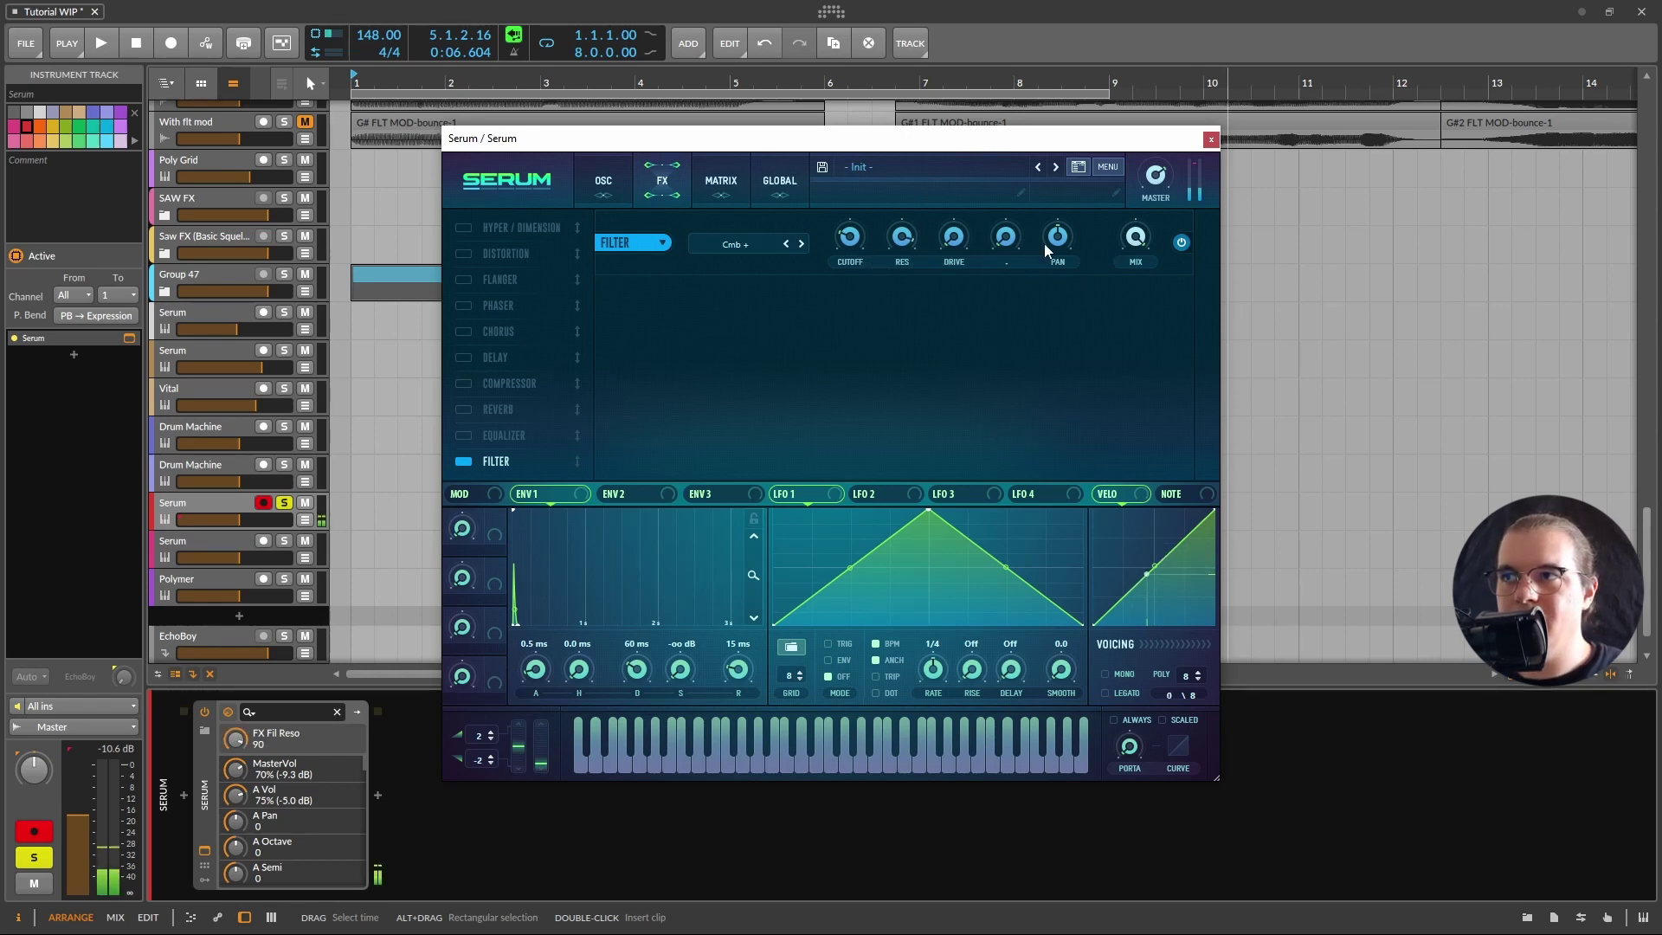
{"action": "left_click_drag", "start_coordinate": [958, 244], "coordinate": [978, 215]}
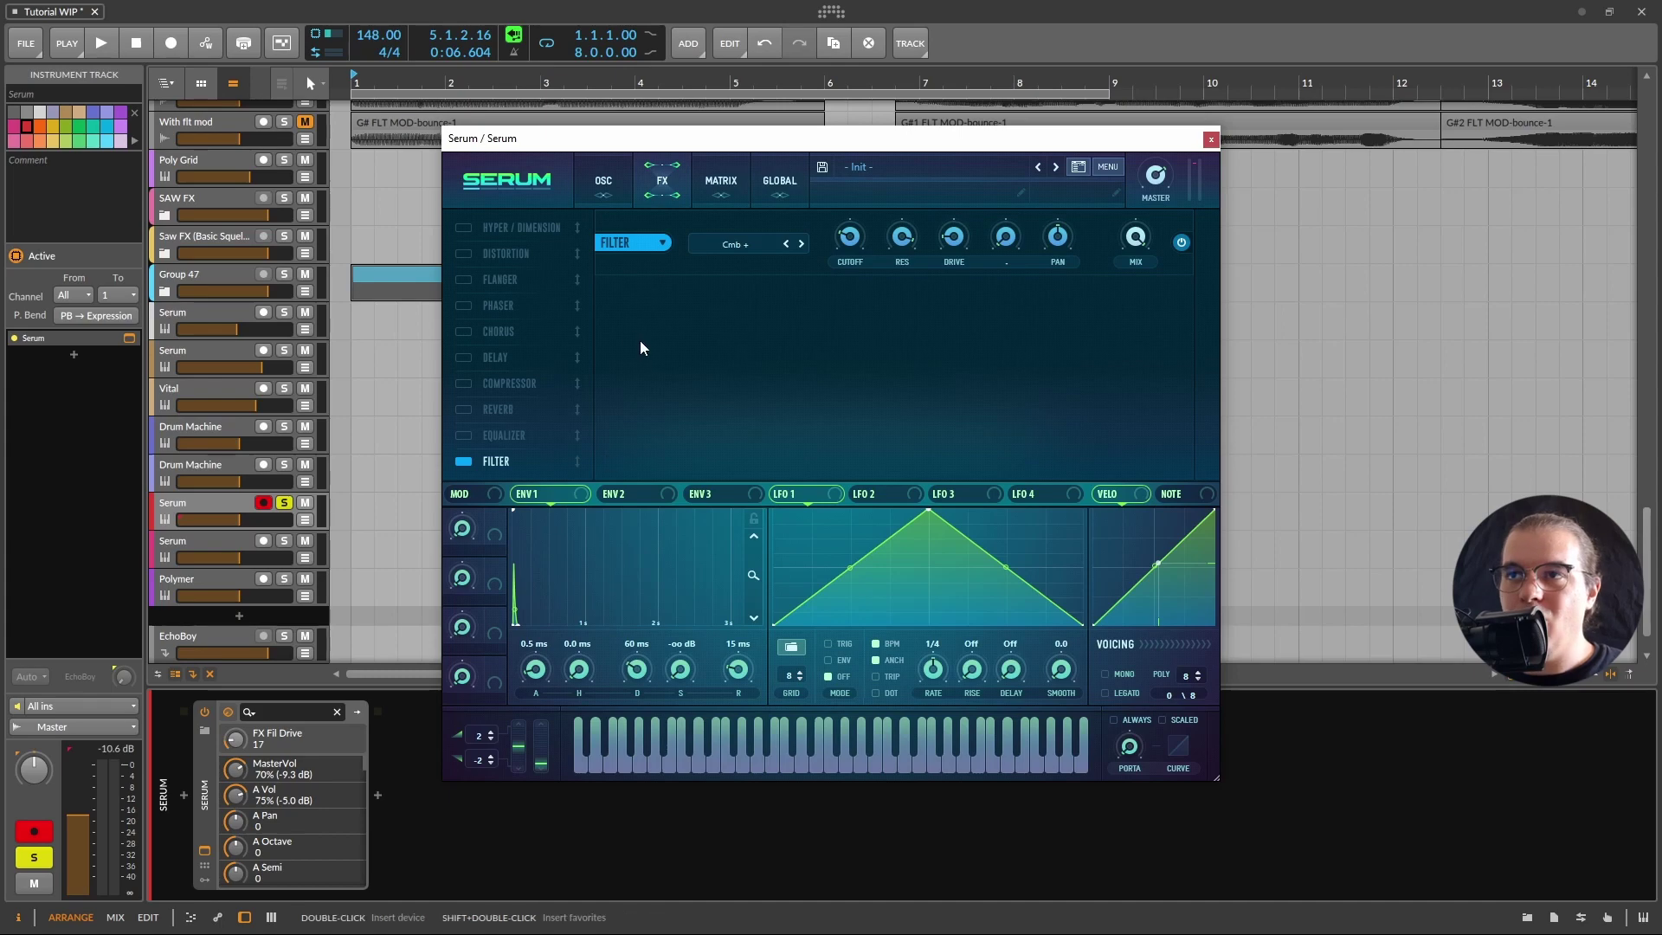
Insert a Note Grid before Serum with the last listed creator's third preset, and raise its 1/8 control slightly
{"action": "left_click", "coordinate": [182, 794]}
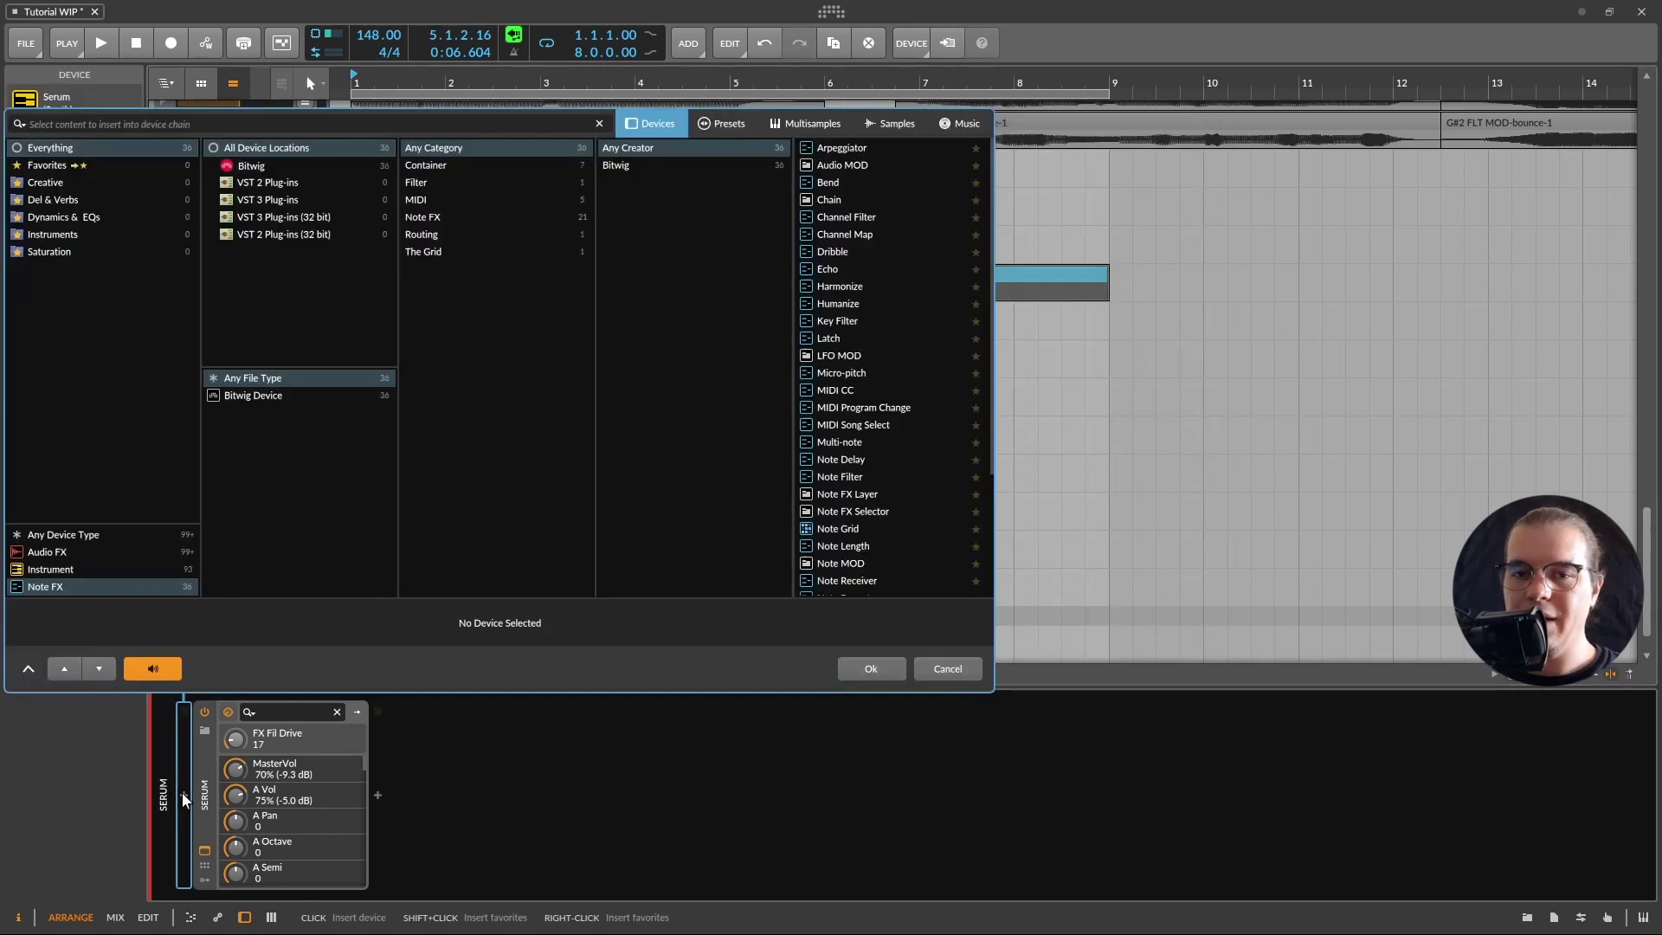
{"action": "type", "text": "note"}
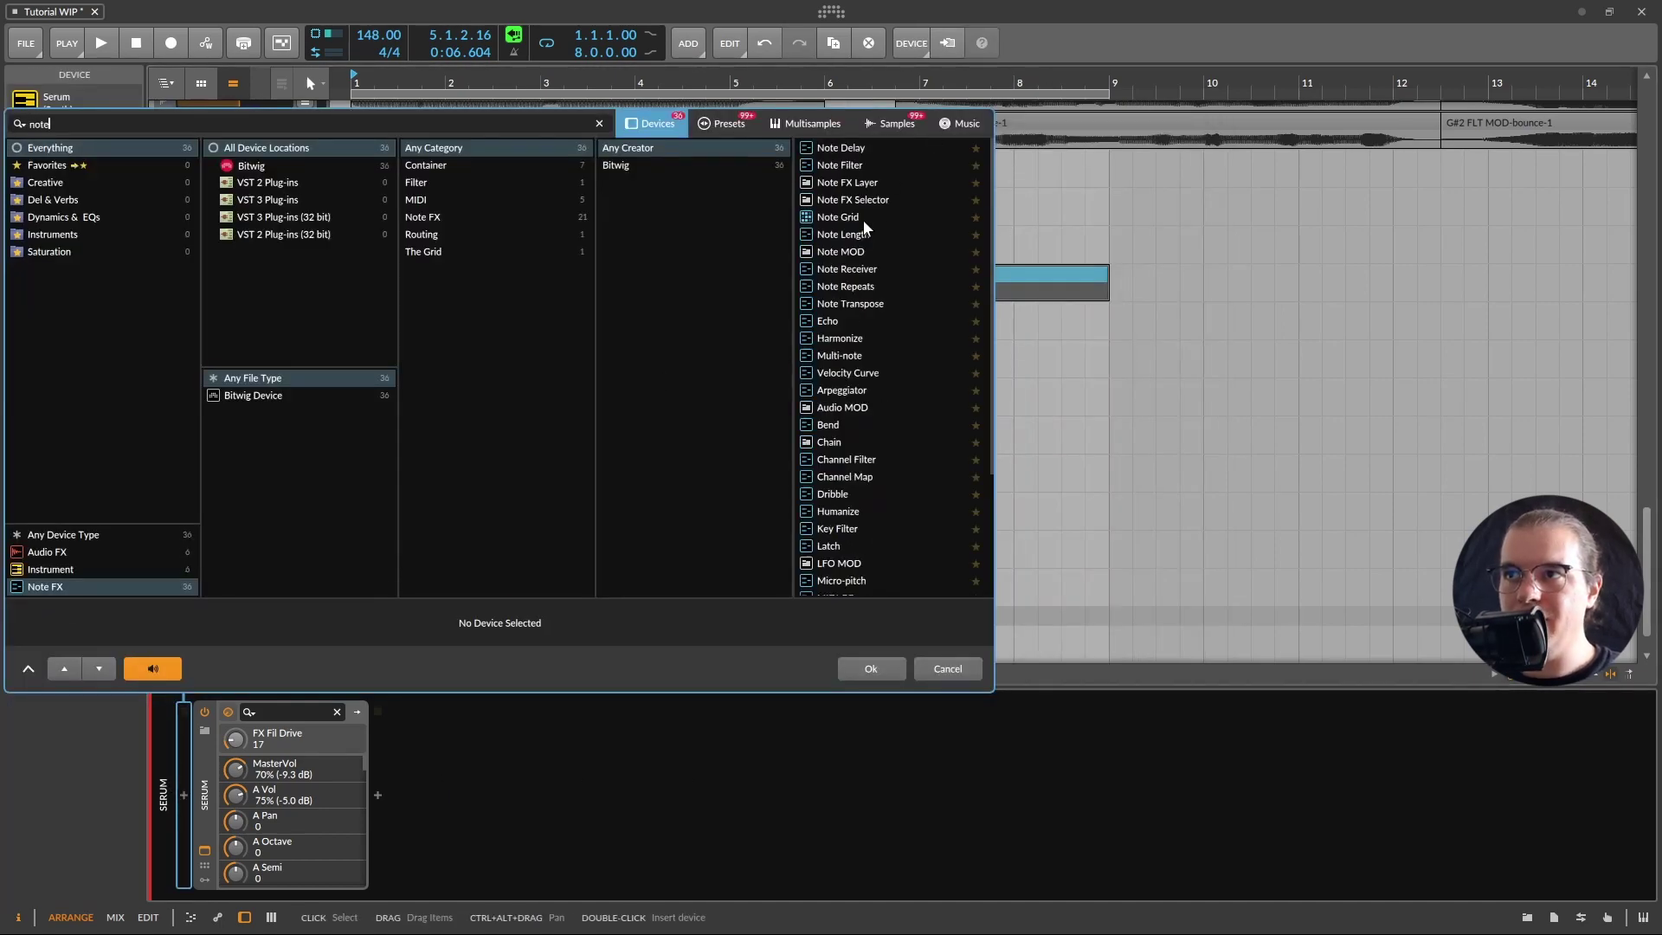
{"action": "double_click", "coordinate": [864, 218]}
{"action": "left_click", "coordinate": [206, 731]}
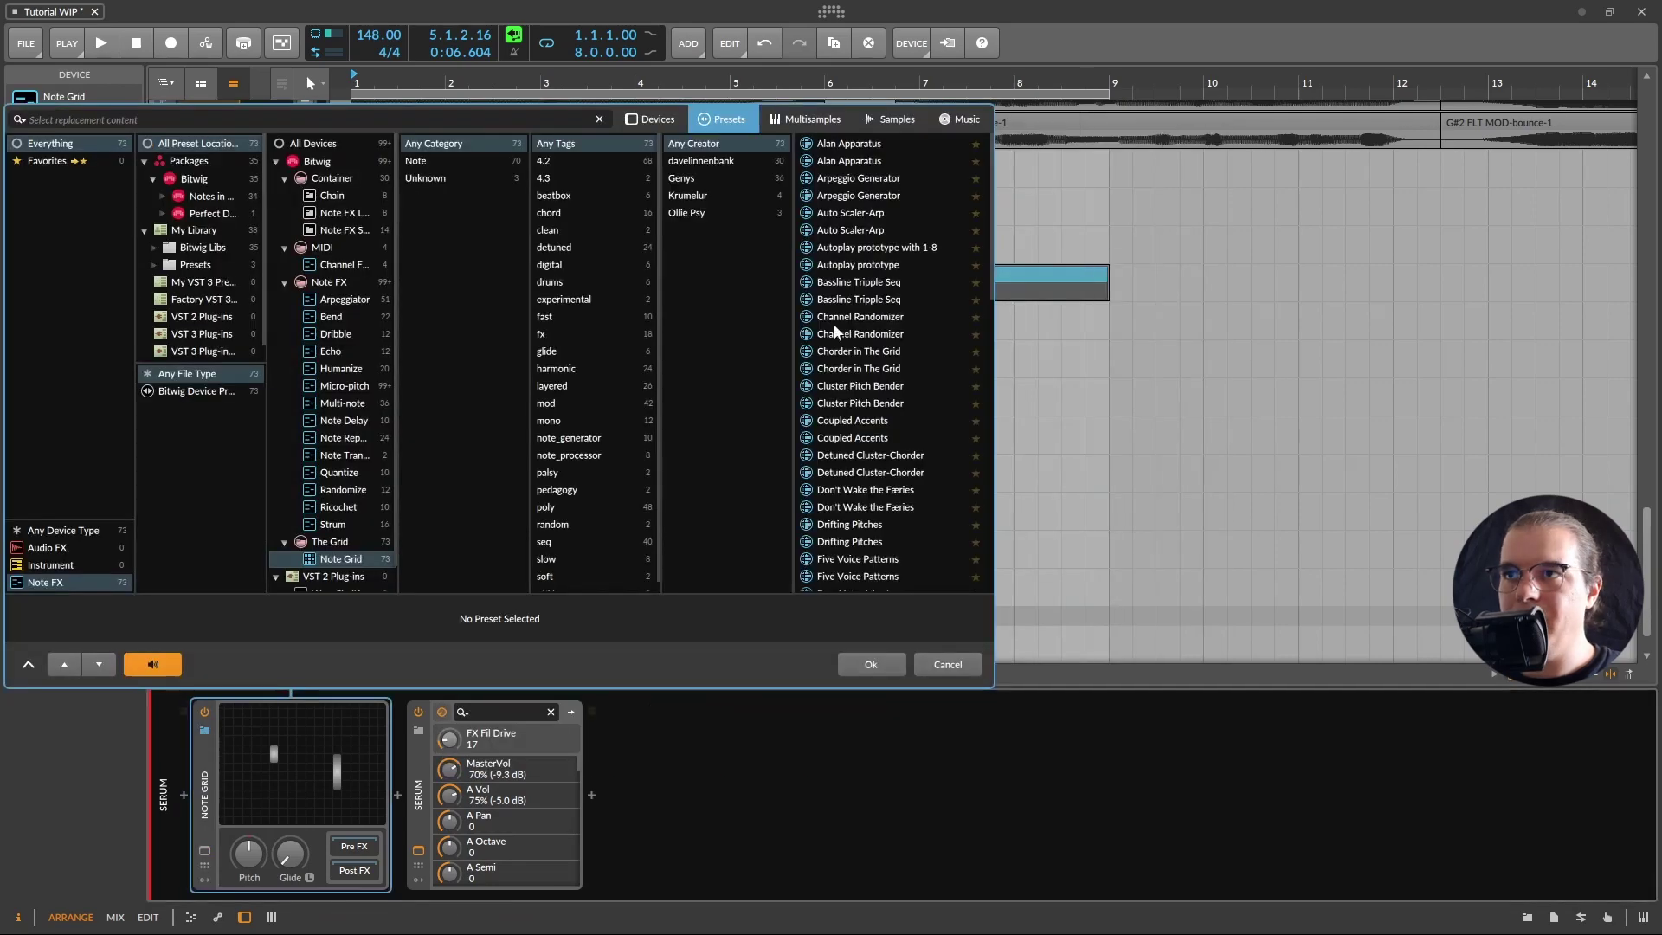
{"action": "left_click", "coordinate": [693, 212]}
{"action": "left_click", "coordinate": [875, 179]}
{"action": "key", "text": "Return"}
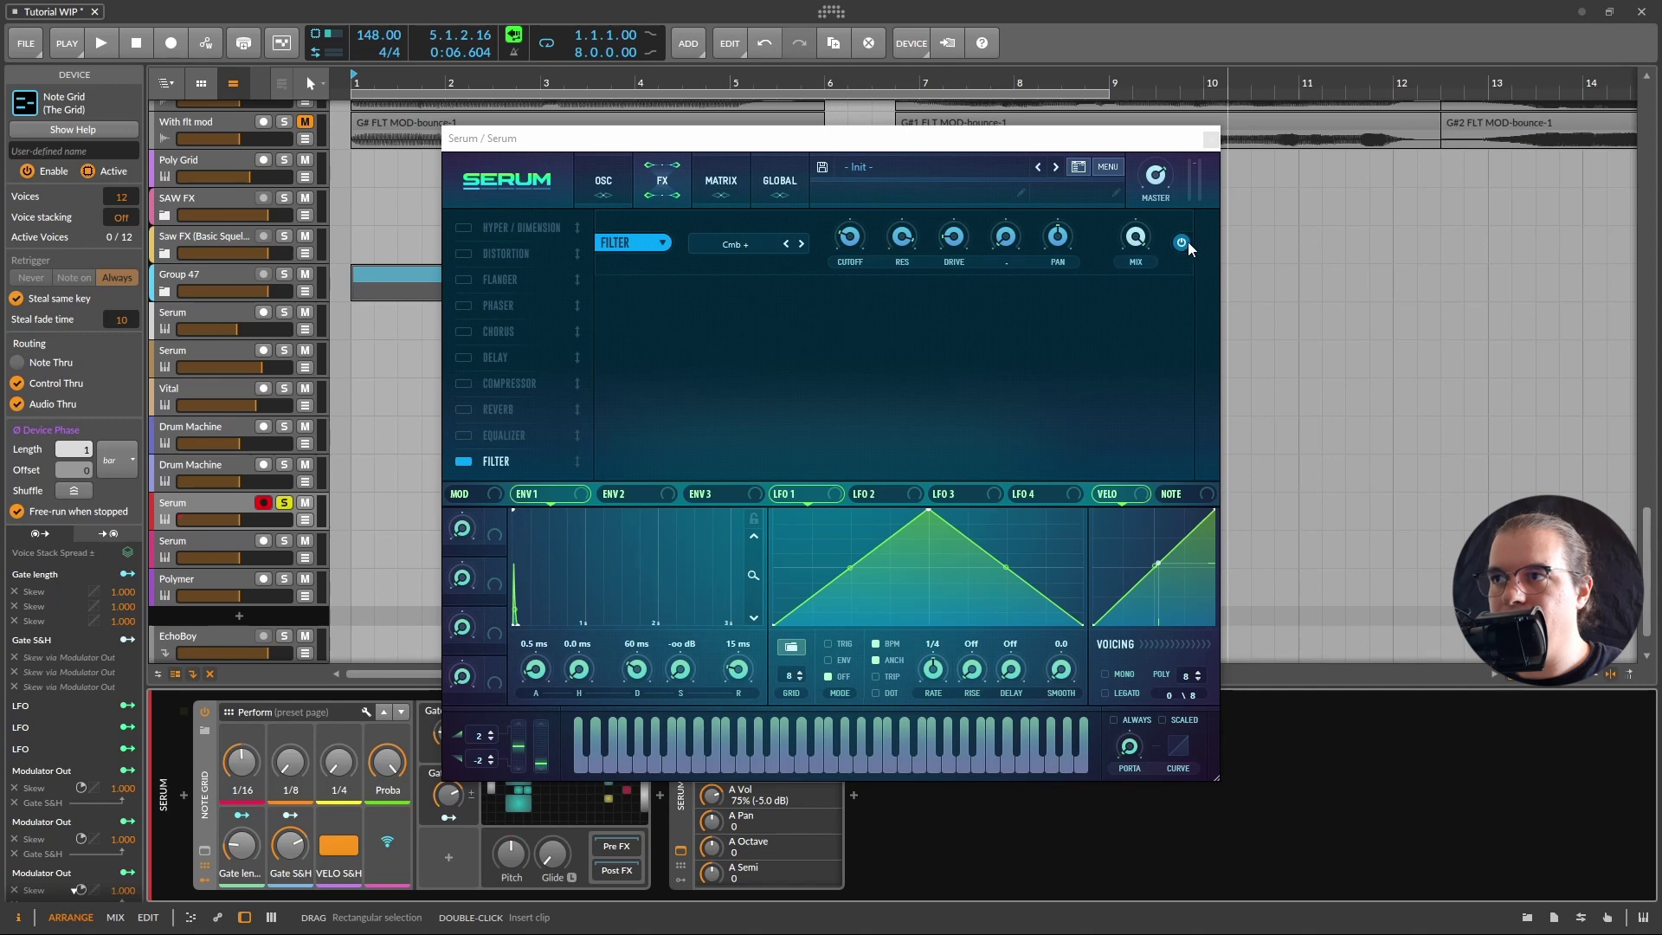
{"action": "left_click", "coordinate": [603, 180]}
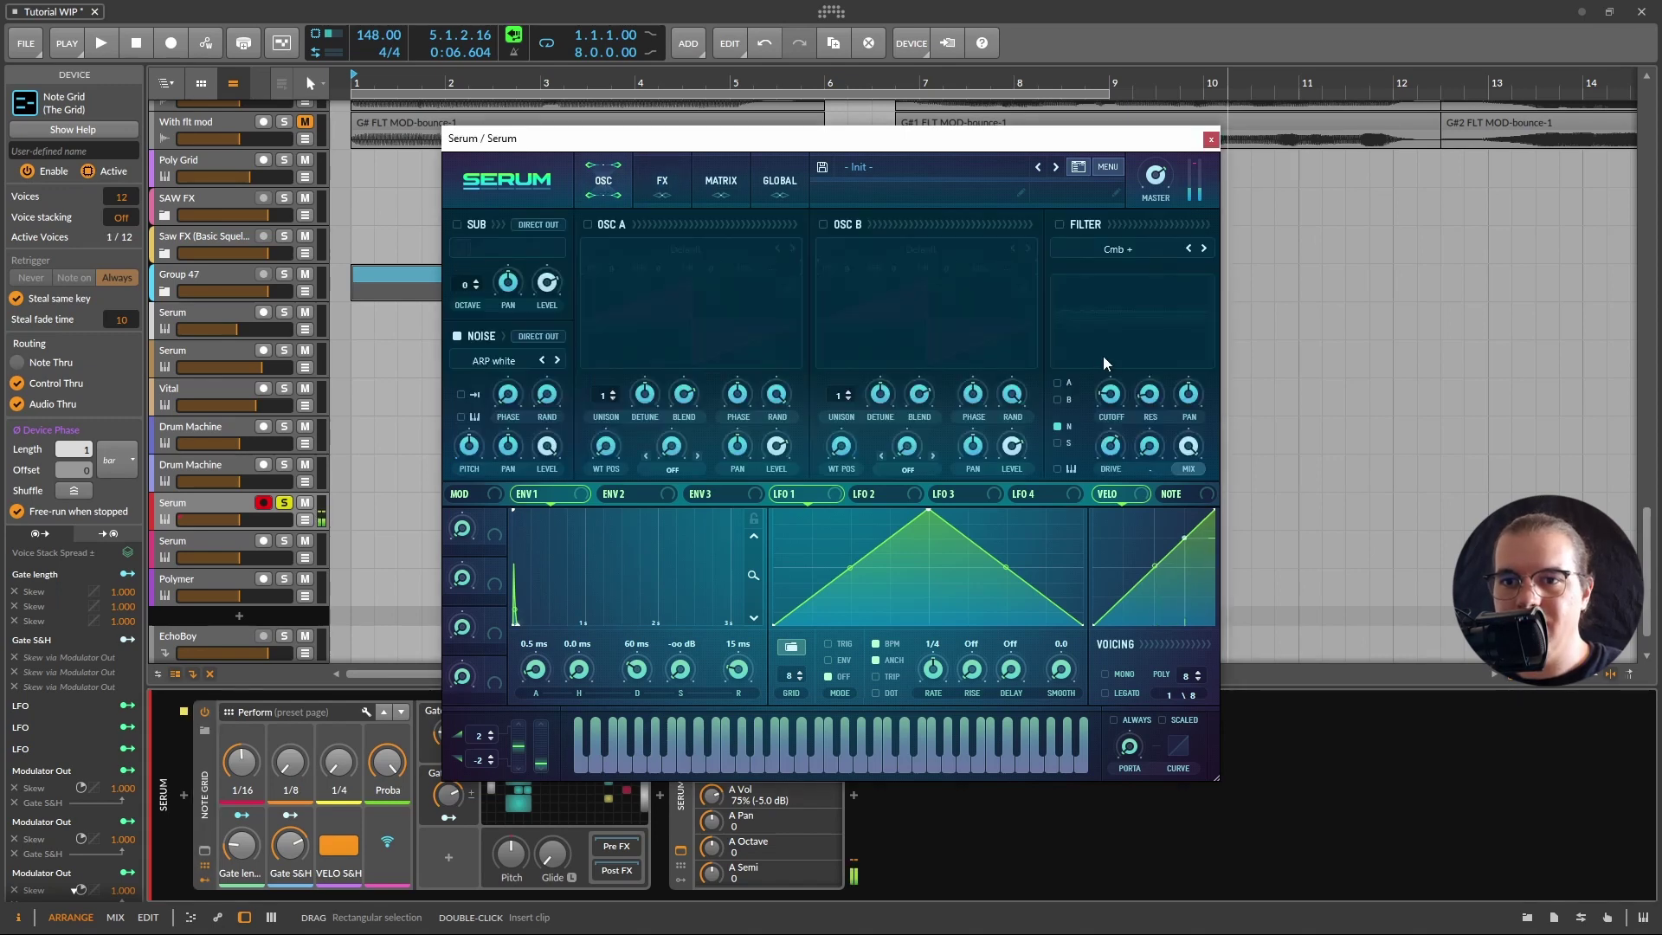
{"action": "left_click_drag", "start_coordinate": [297, 776], "coordinate": [302, 754]}
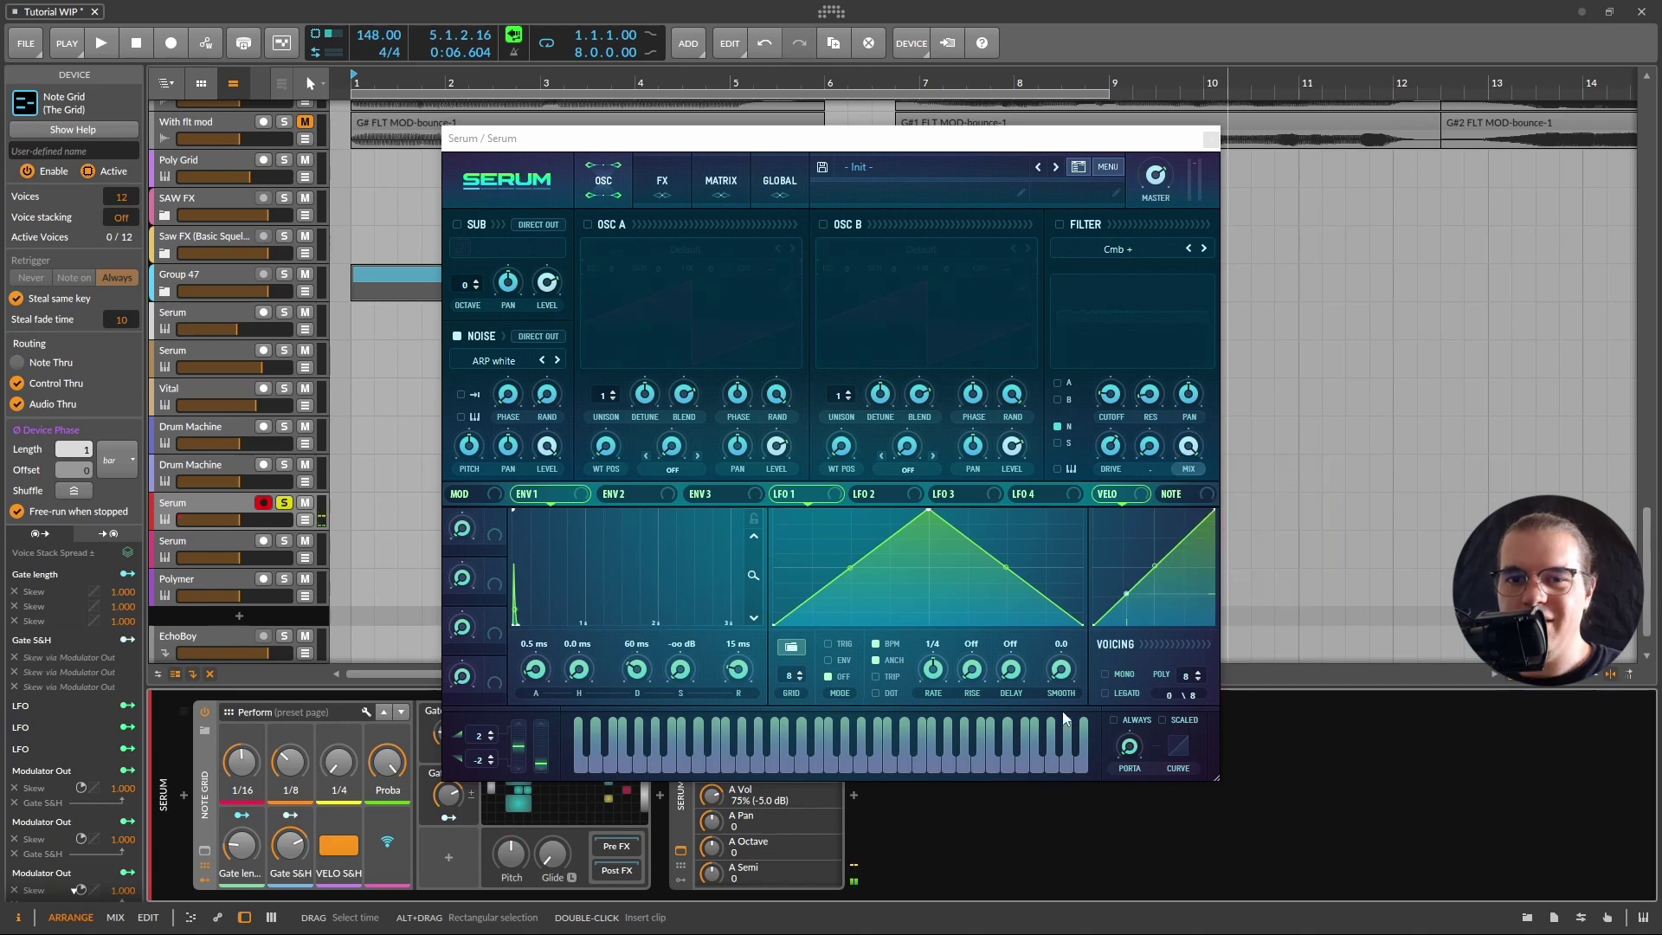
Enable Serum's main filter as Band 24, adjust its cutoff and drive, and set its resonance to 58%
{"action": "left_click", "coordinate": [1059, 225]}
{"action": "left_click", "coordinate": [1117, 250]}
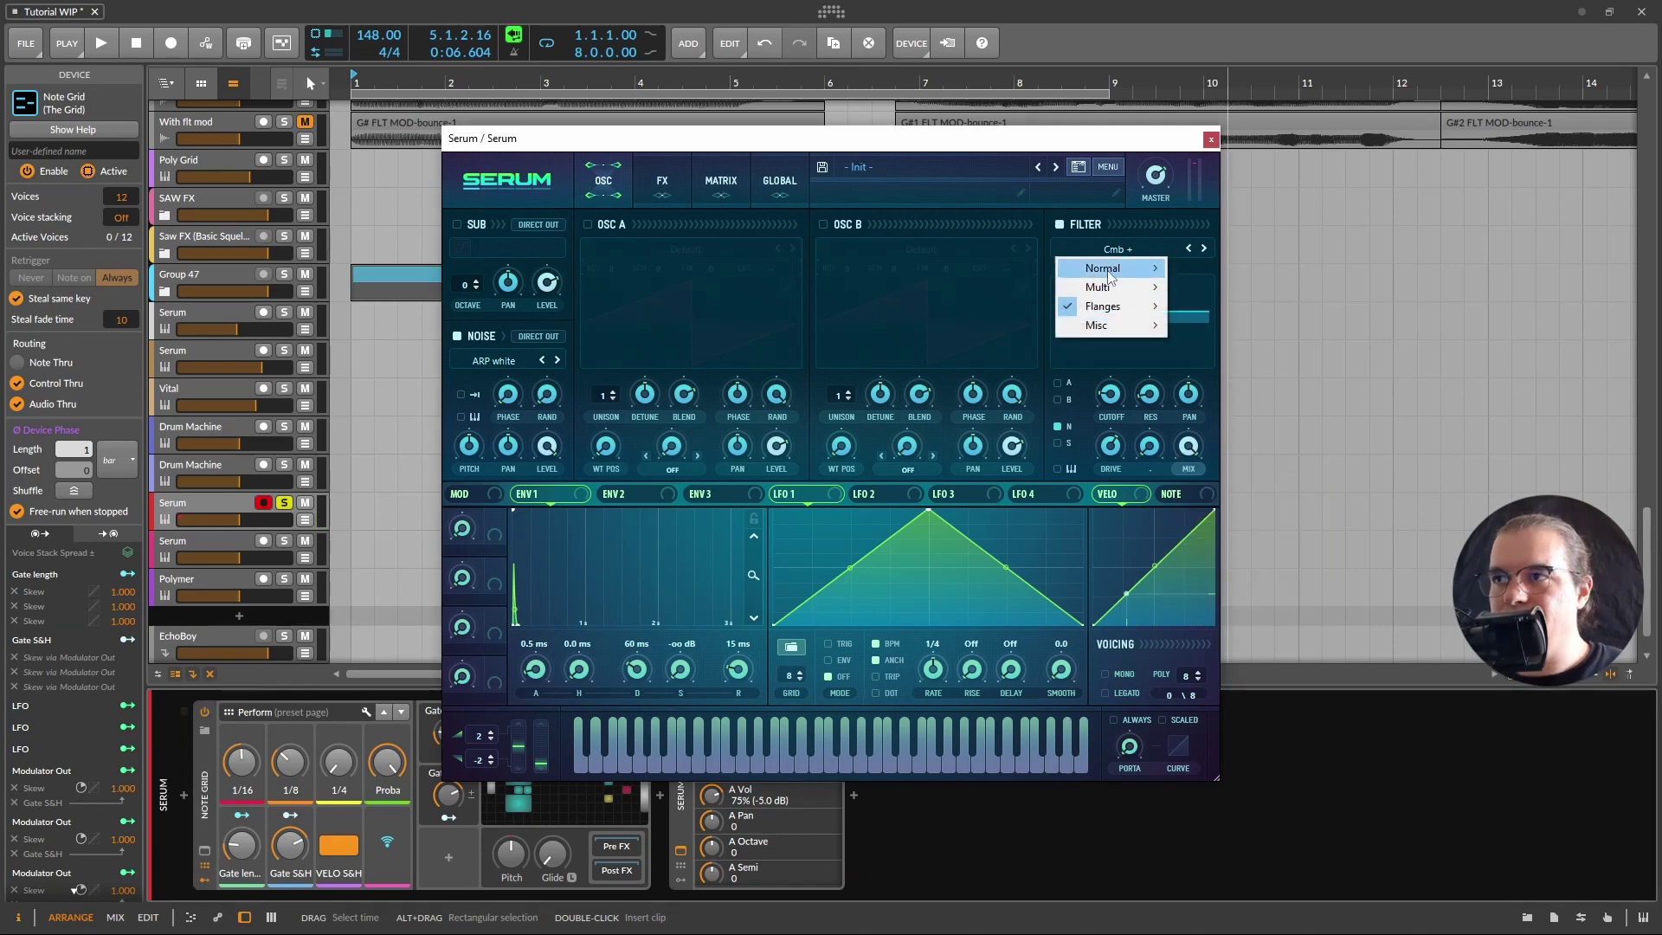
{"action": "mouse_move", "coordinate": [1113, 269]}
{"action": "left_click", "coordinate": [1236, 515]}
{"action": "left_click_drag", "start_coordinate": [1110, 394], "coordinate": [1110, 355]}
{"action": "left_click_drag", "start_coordinate": [1117, 447], "coordinate": [1104, 519]}
{"action": "mouse_move", "coordinate": [1150, 396]}
{"action": "left_mouse_down"}
{"action": "mouse_move", "coordinate": [1177, 364]}
{"action": "mouse_move", "coordinate": [1128, 401]}
{"action": "mouse_move", "coordinate": [1153, 409]}
{"action": "mouse_move", "coordinate": [1149, 370]}
{"action": "mouse_move", "coordinate": [1161, 412]}
{"action": "mouse_move", "coordinate": [1147, 422]}
{"action": "left_mouse_up"}
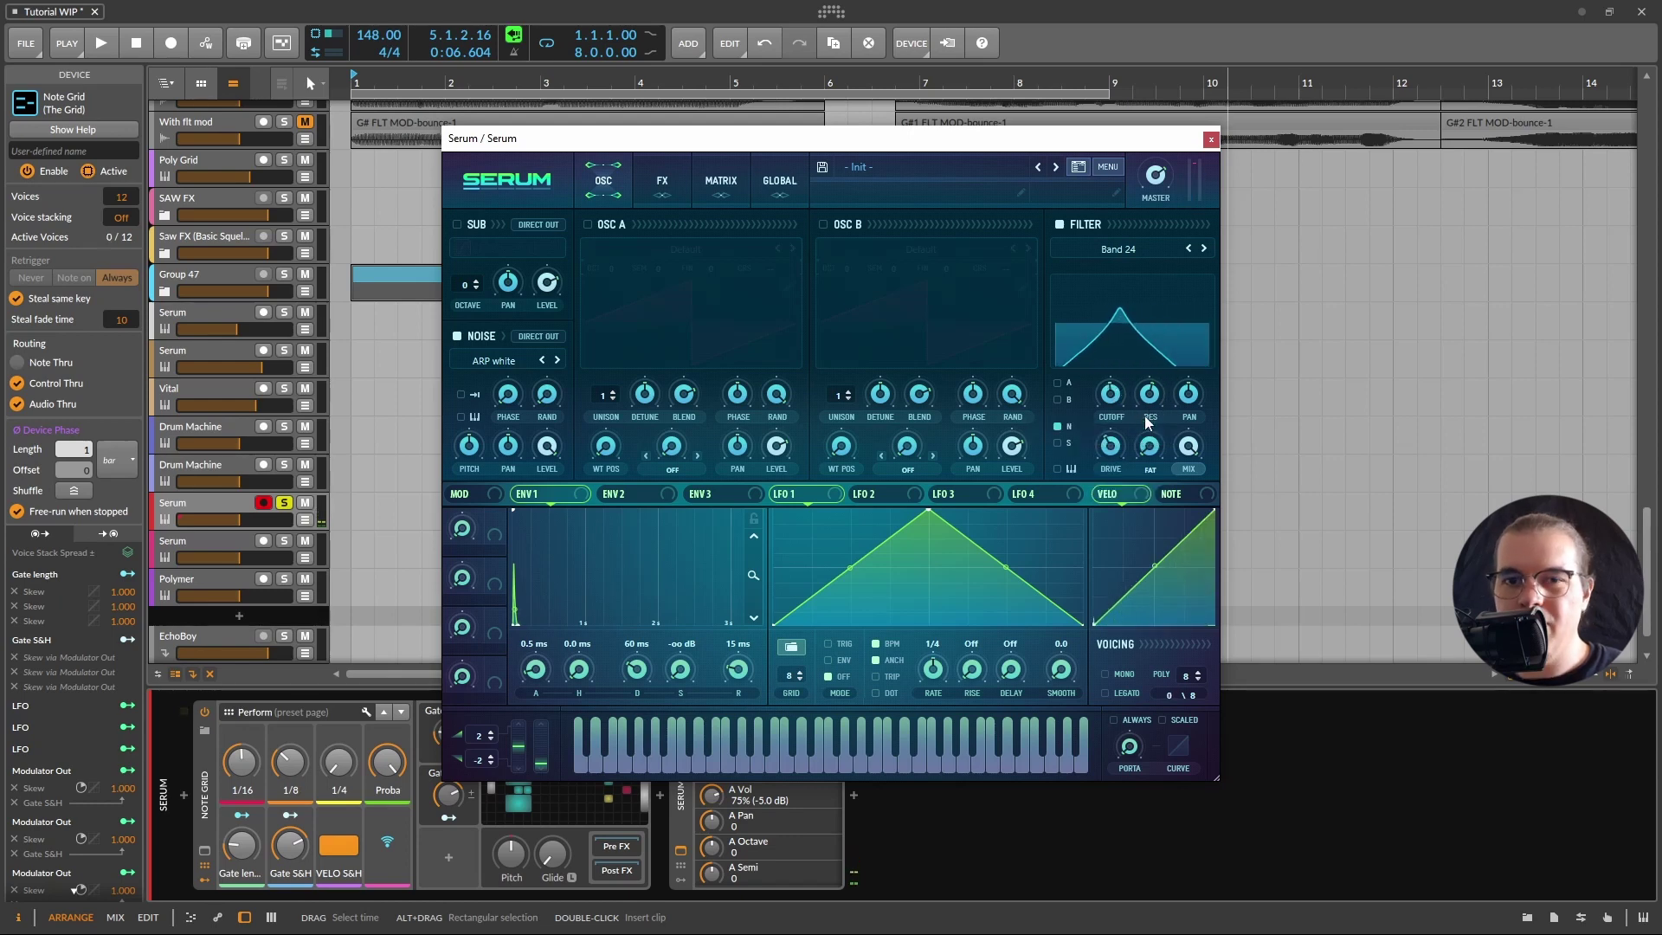
Modulate the main filter's cutoff with NoteOn Rand1 and set a small positive amount in the modulation matrix
{"action": "right_click", "coordinate": [1112, 405]}
{"action": "mouse_move", "coordinate": [1159, 486]}
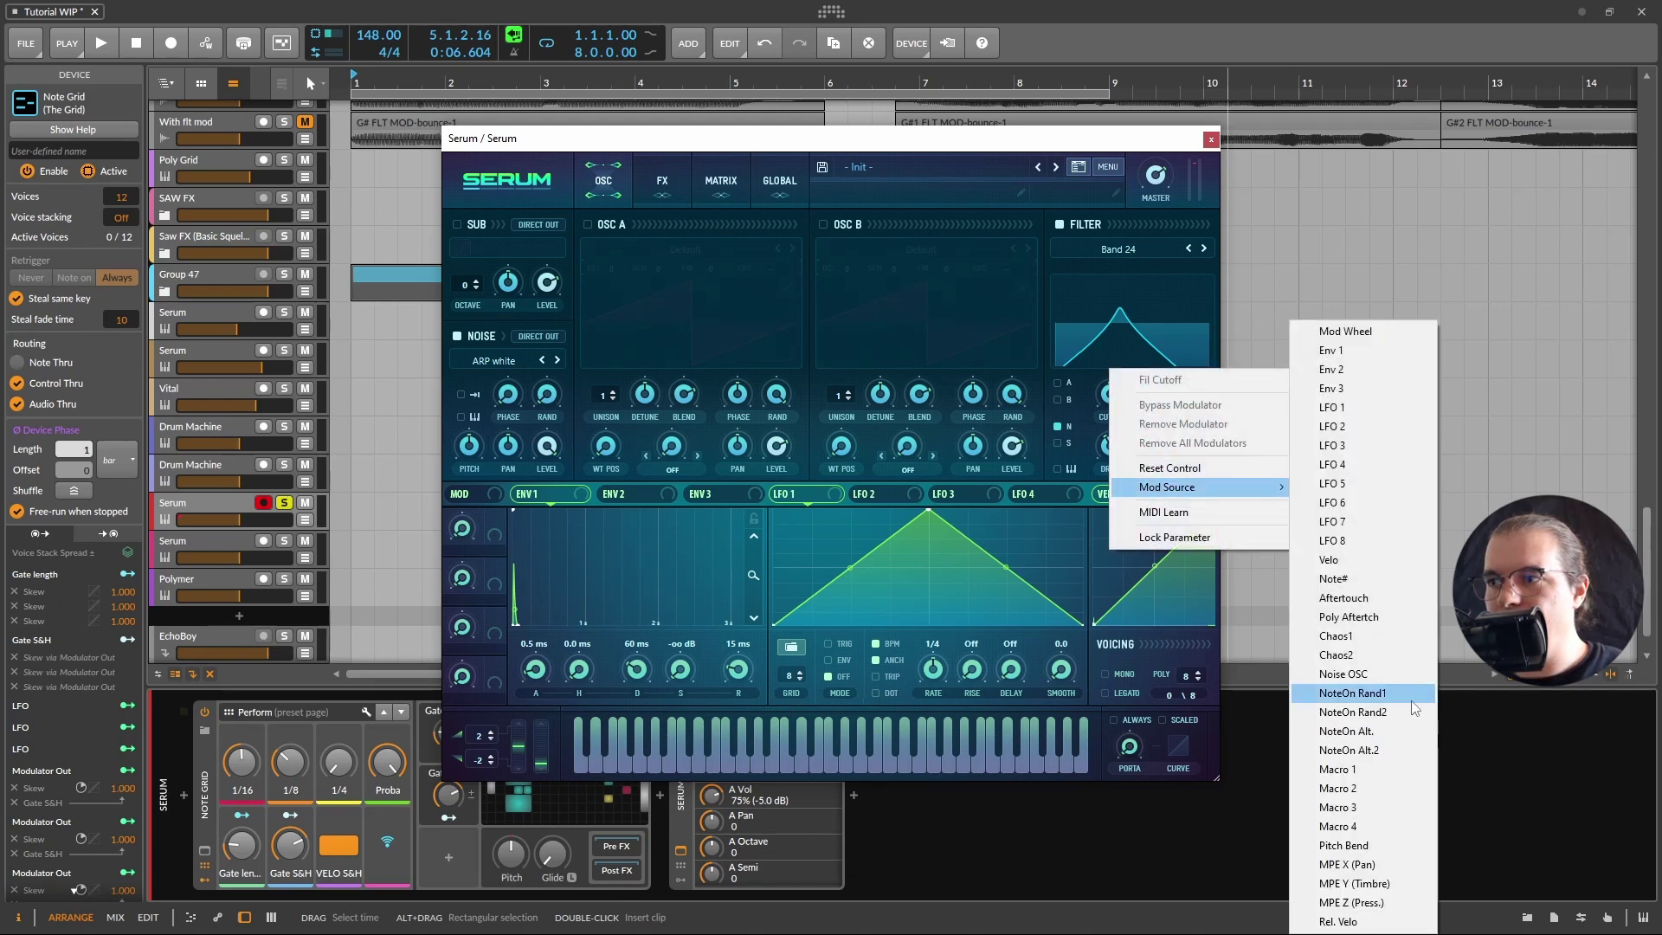
{"action": "left_click", "coordinate": [1385, 693]}
{"action": "left_click", "coordinate": [721, 180]}
{"action": "left_click_drag", "start_coordinate": [673, 245], "coordinate": [669, 246]}
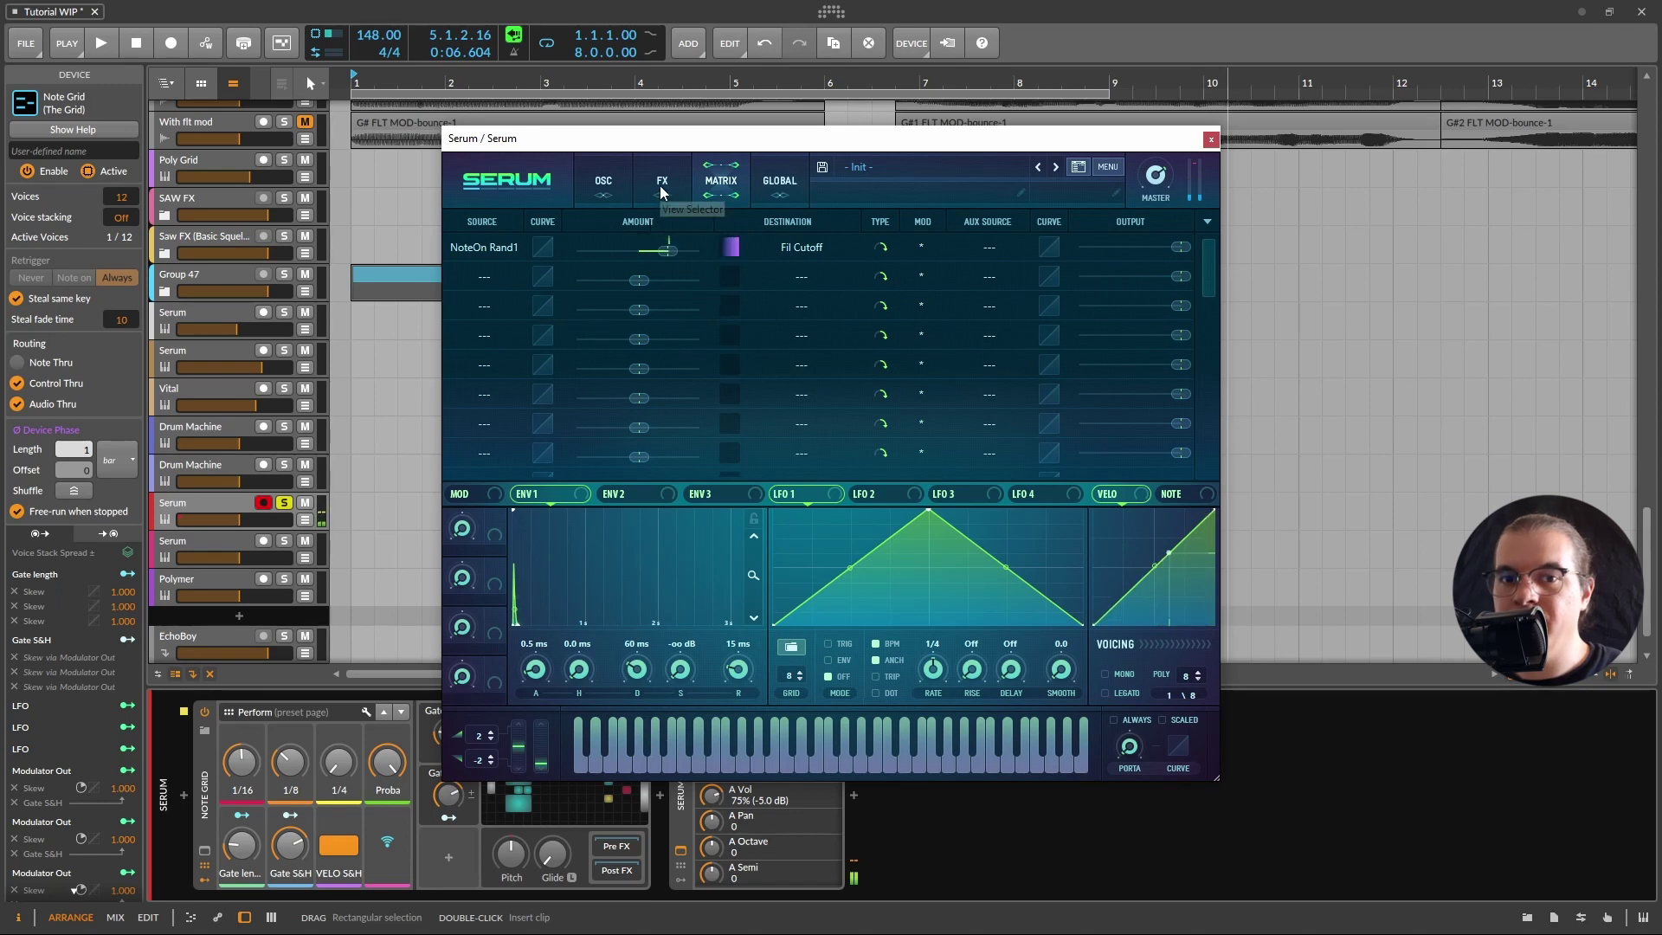
Switch the FX comb filter back on and fine-tune its drive
{"action": "left_click", "coordinate": [662, 191]}
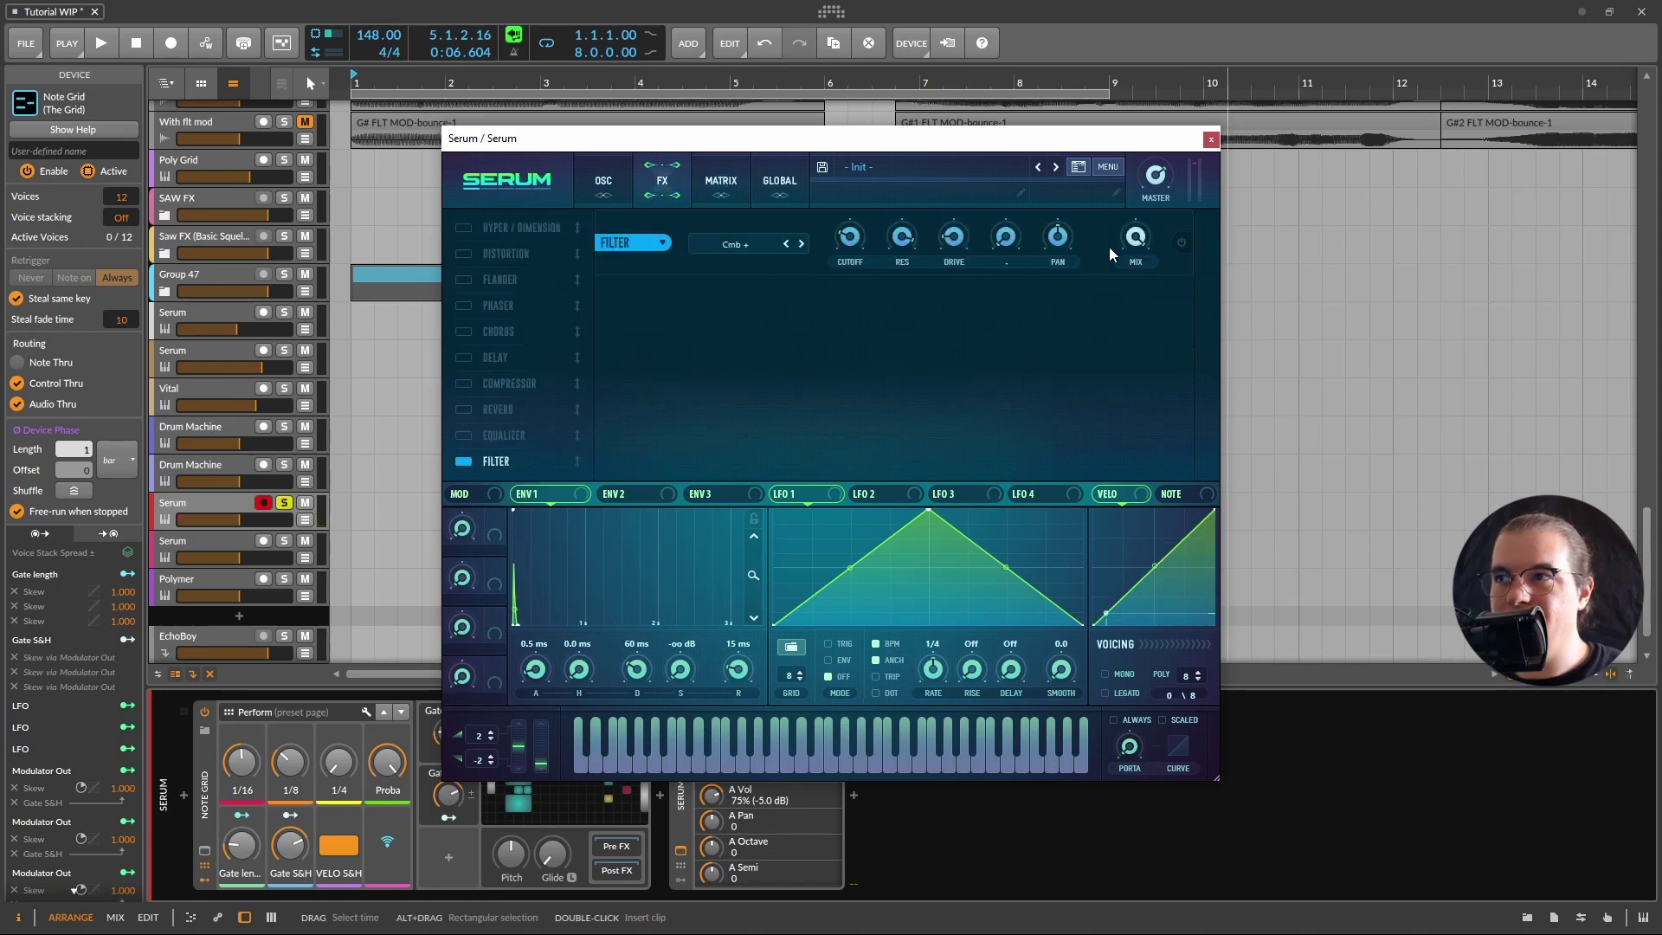
{"action": "left_click_drag", "start_coordinate": [952, 243], "coordinate": [967, 232]}
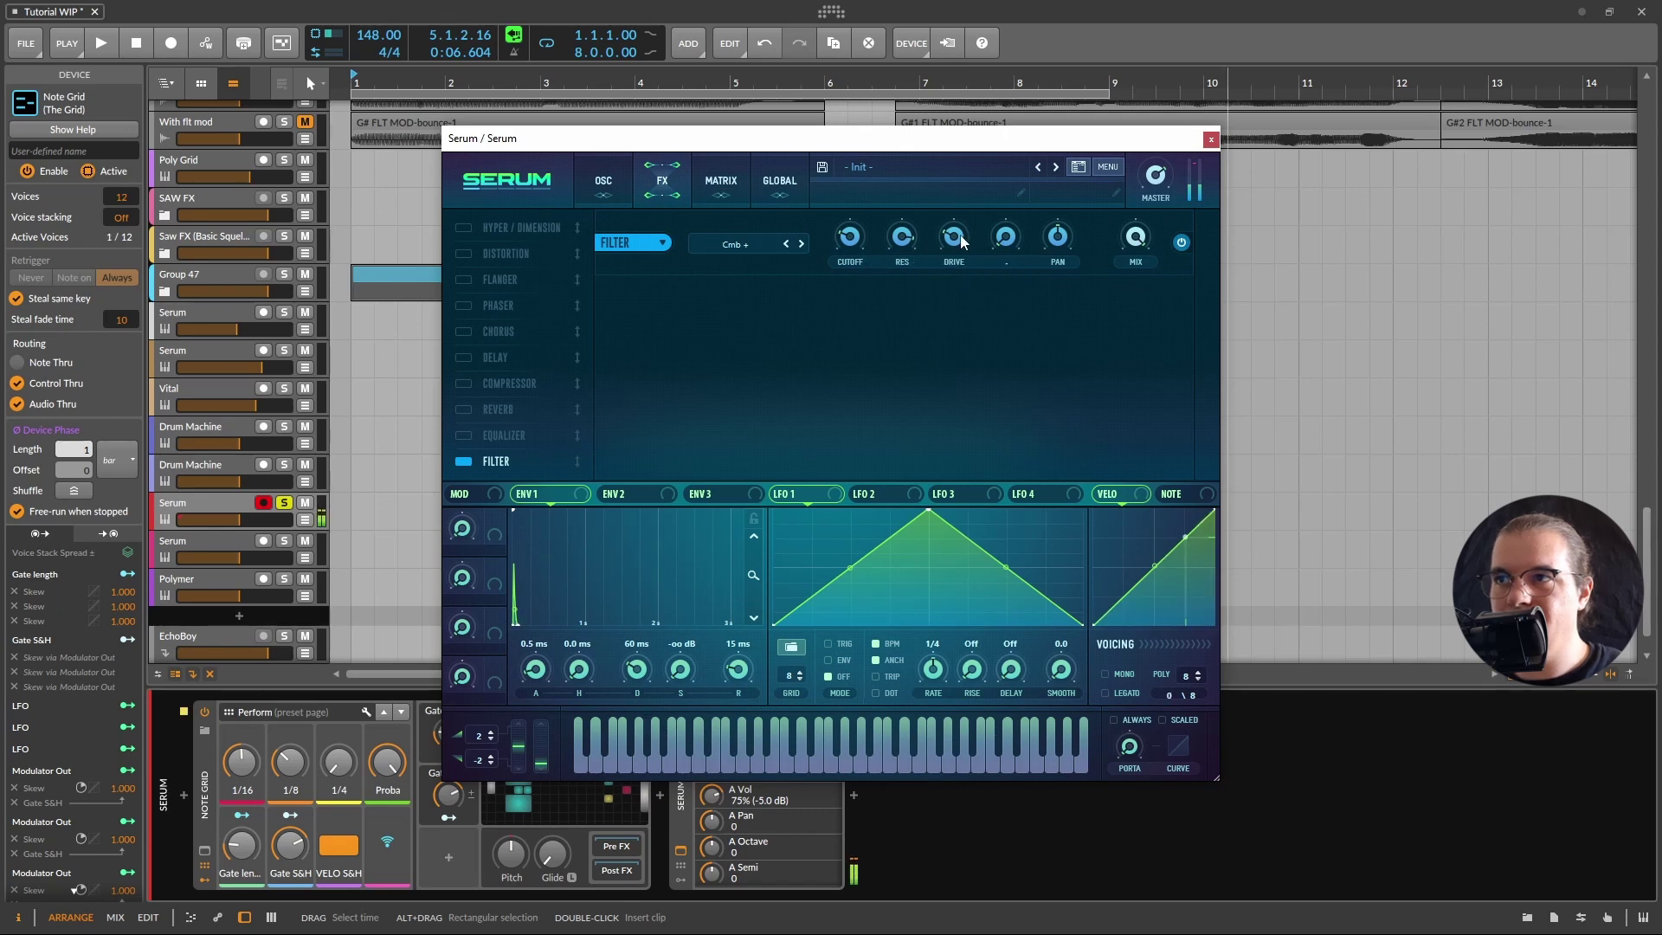
Raise the Band 24 filter's resonance to 100% and close the Serum window
{"action": "left_click", "coordinate": [592, 183]}
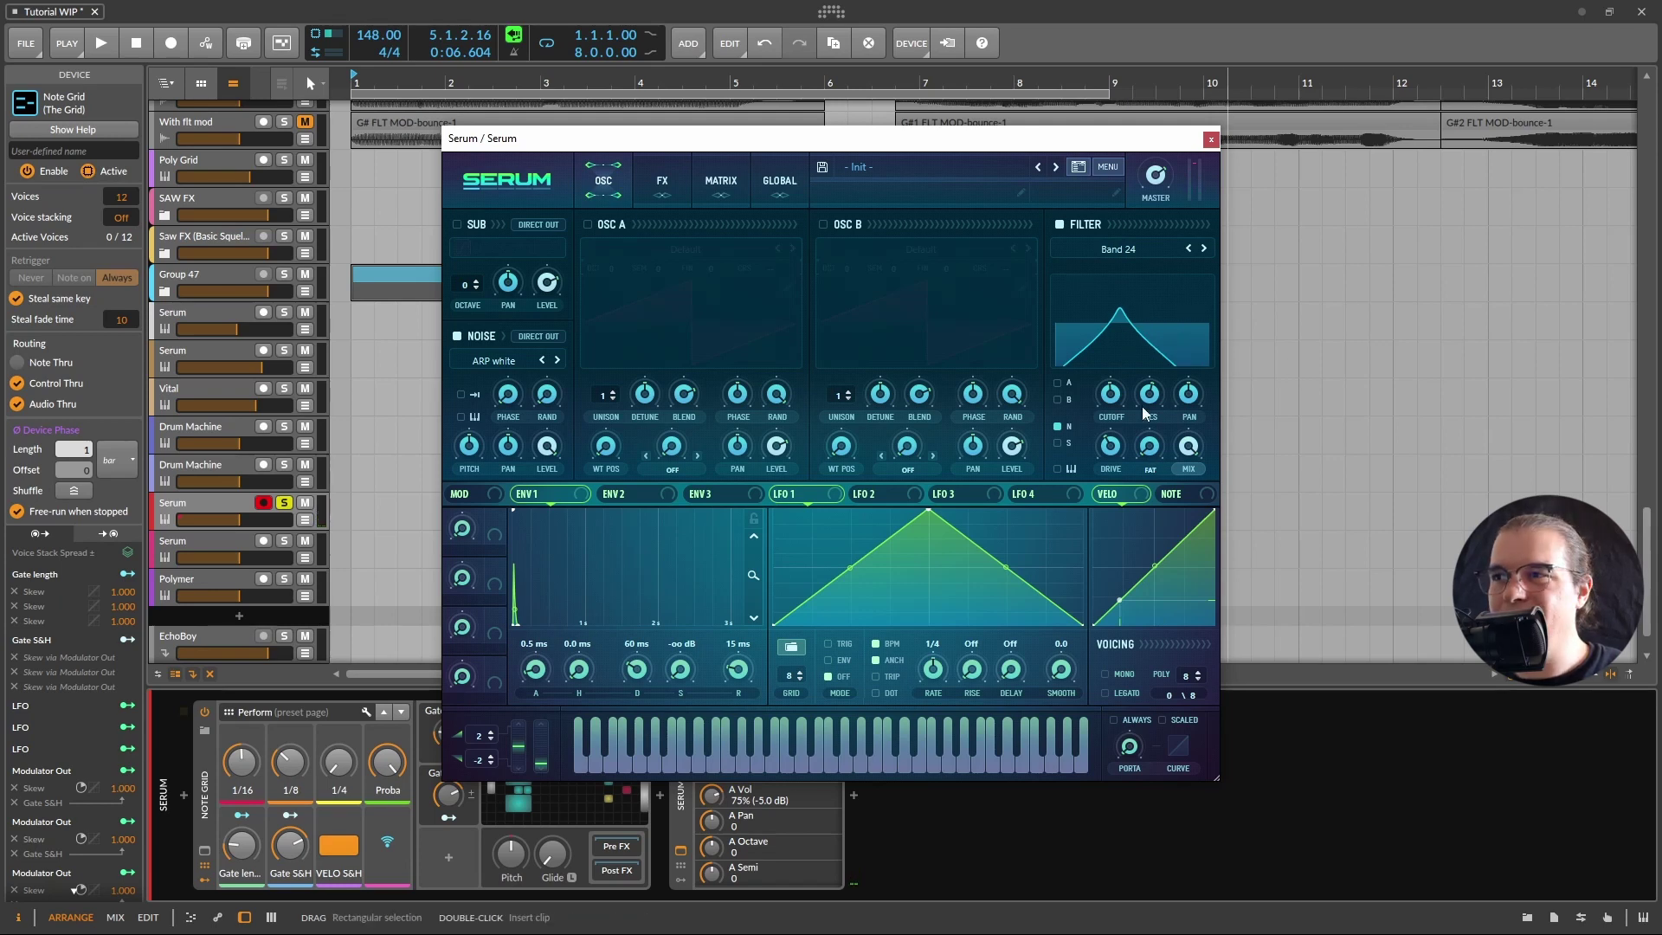
{"action": "mouse_move", "coordinate": [1151, 407]}
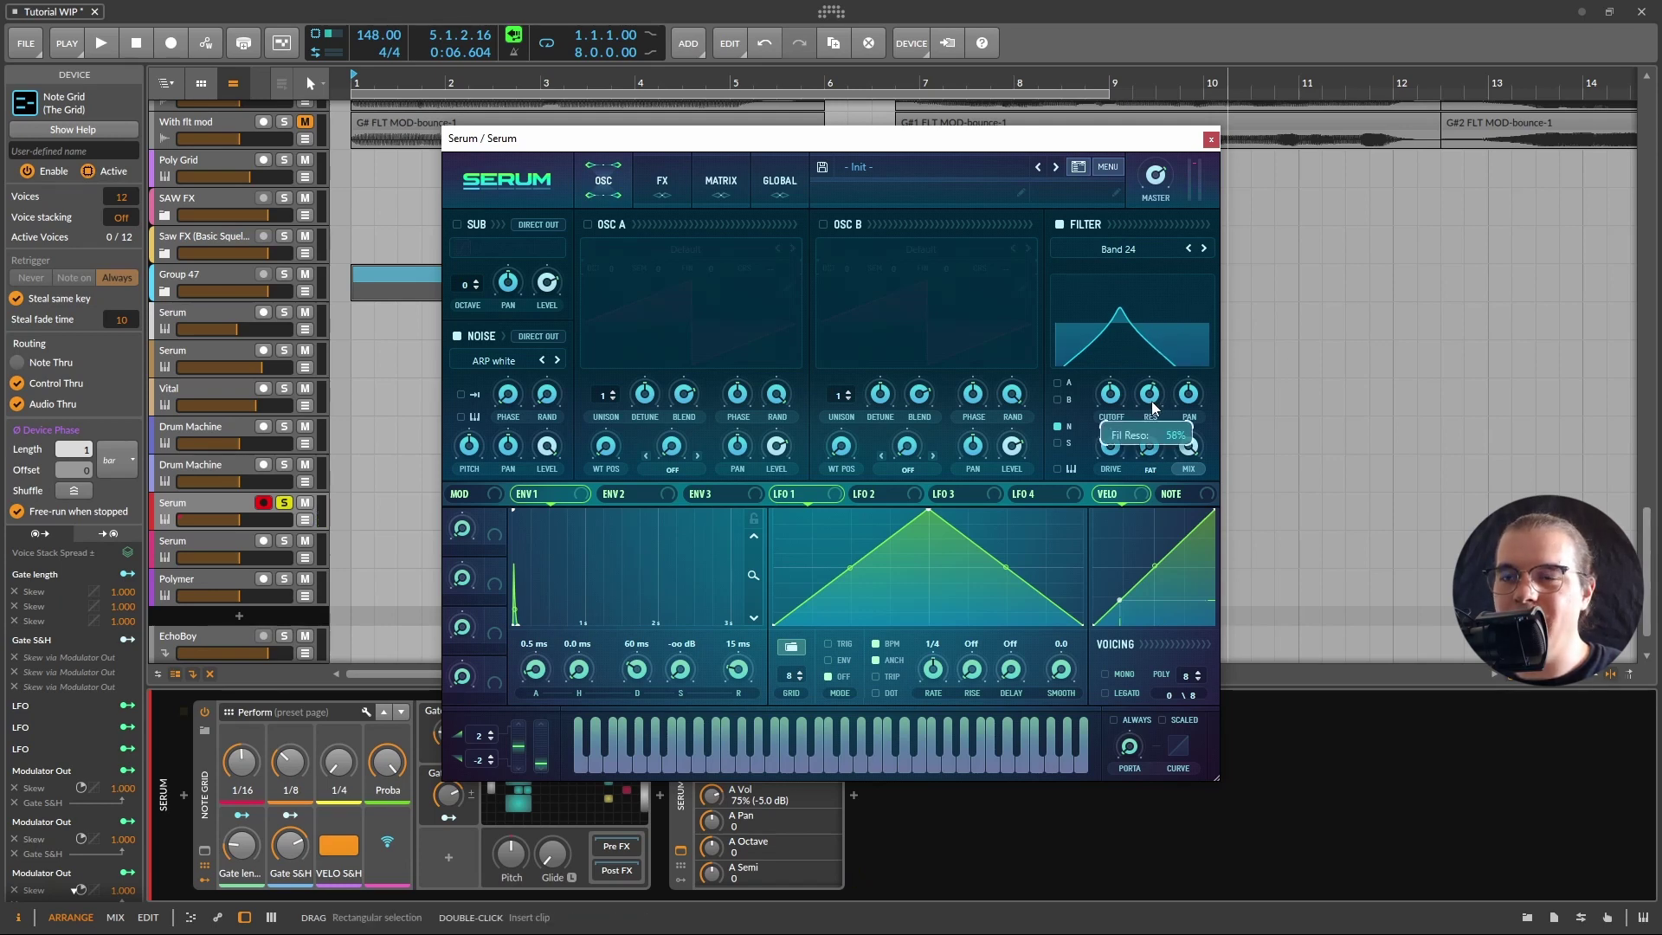
{"action": "right_click", "coordinate": [1153, 407]}
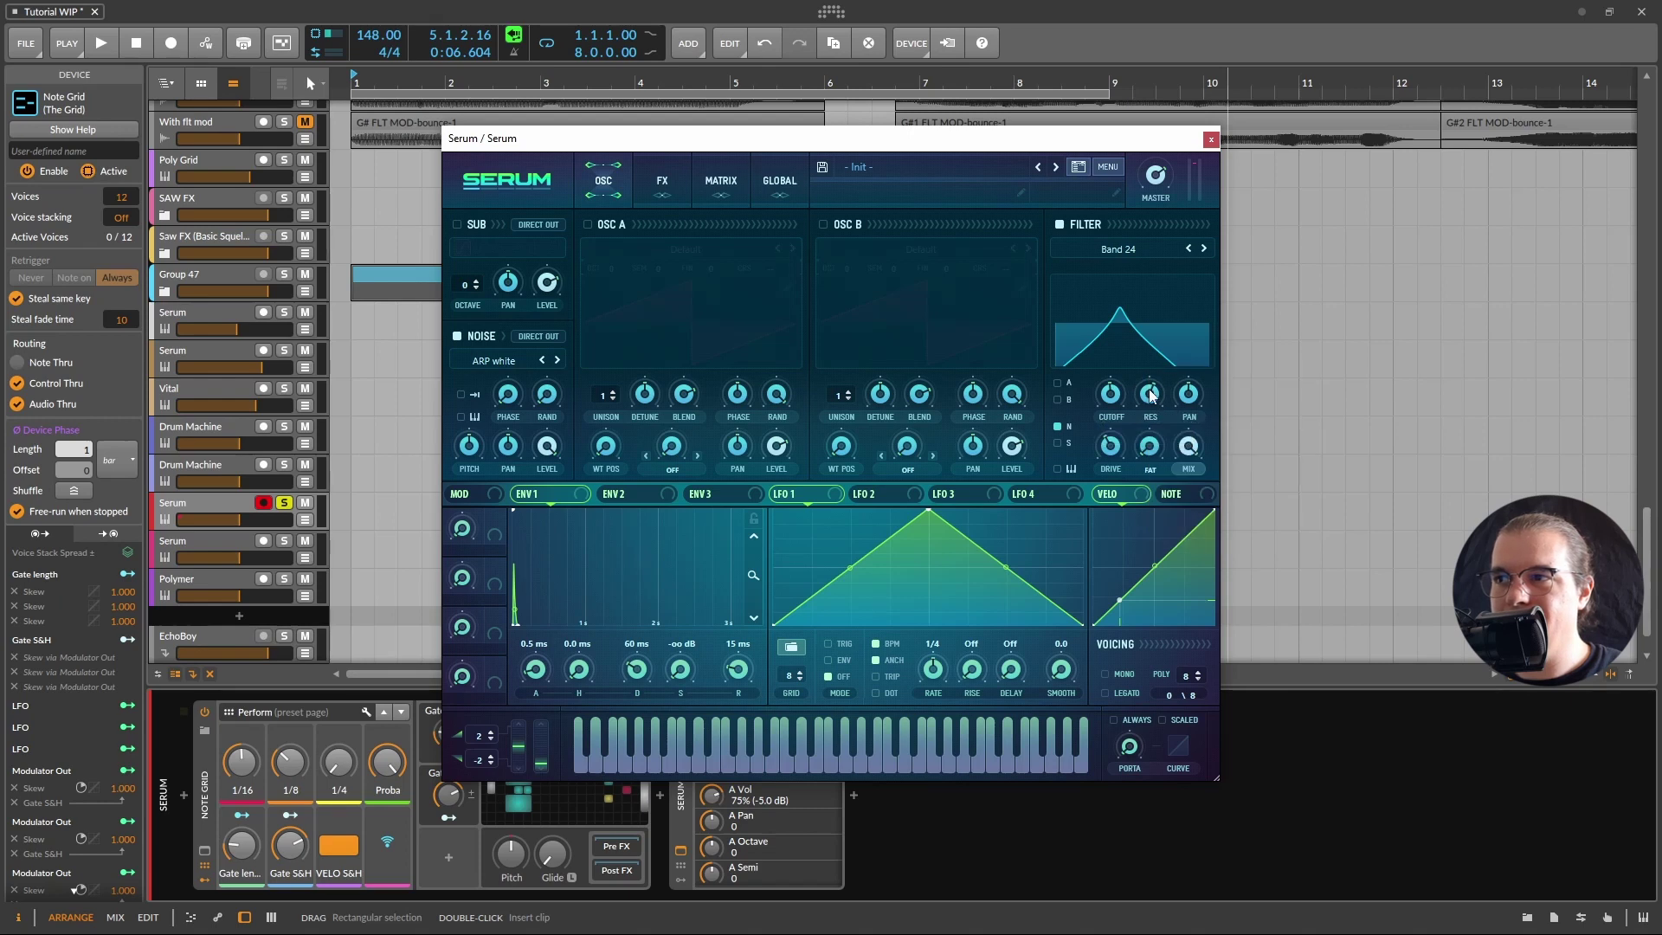
{"action": "left_click_drag", "start_coordinate": [1153, 407], "coordinate": [1217, 350]}
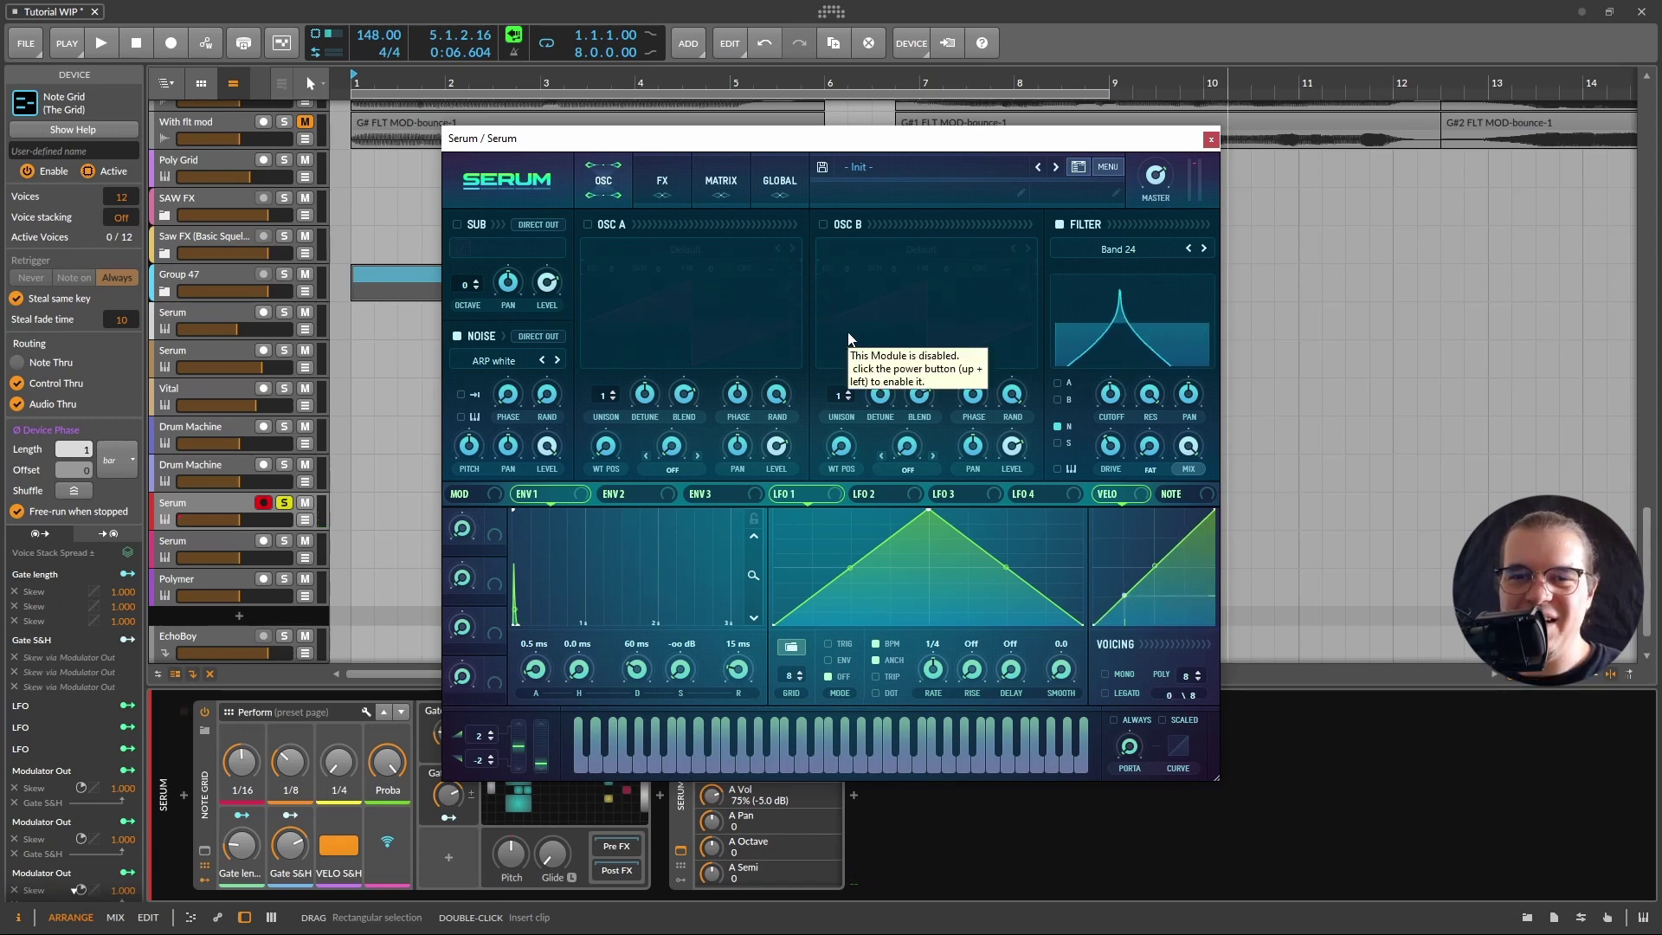
{"action": "left_click", "coordinate": [1210, 139]}
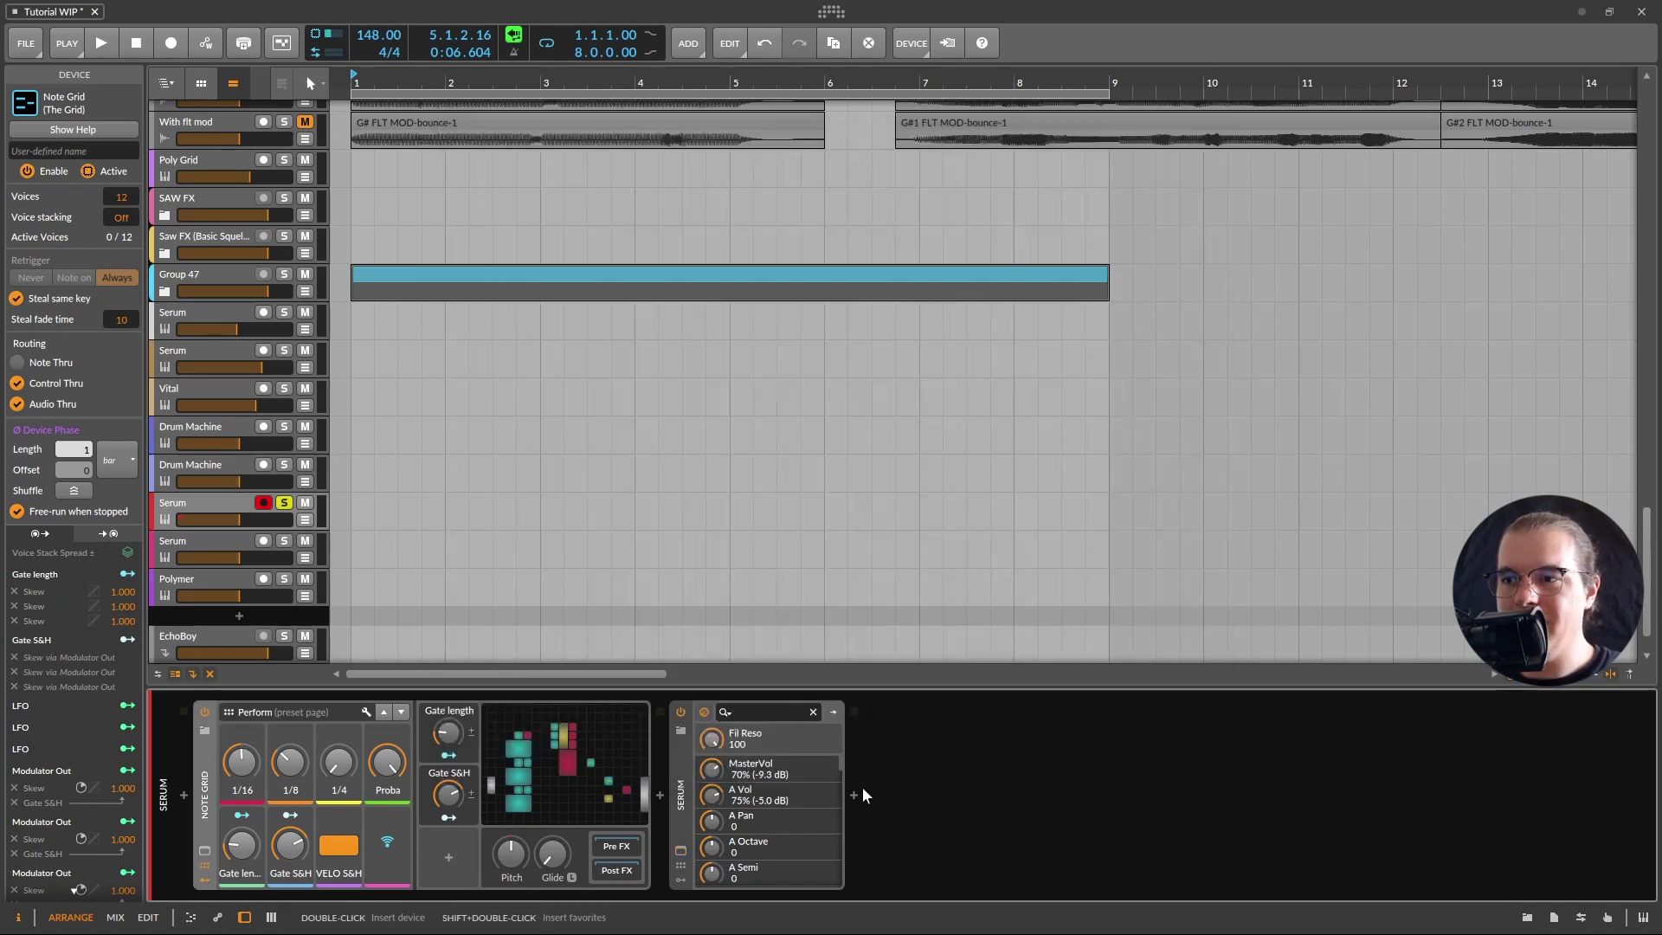
Insert a Phaser+ after Serum and set its mode to MF
{"action": "left_click", "coordinate": [860, 792]}
{"action": "type", "text": "phaser"}
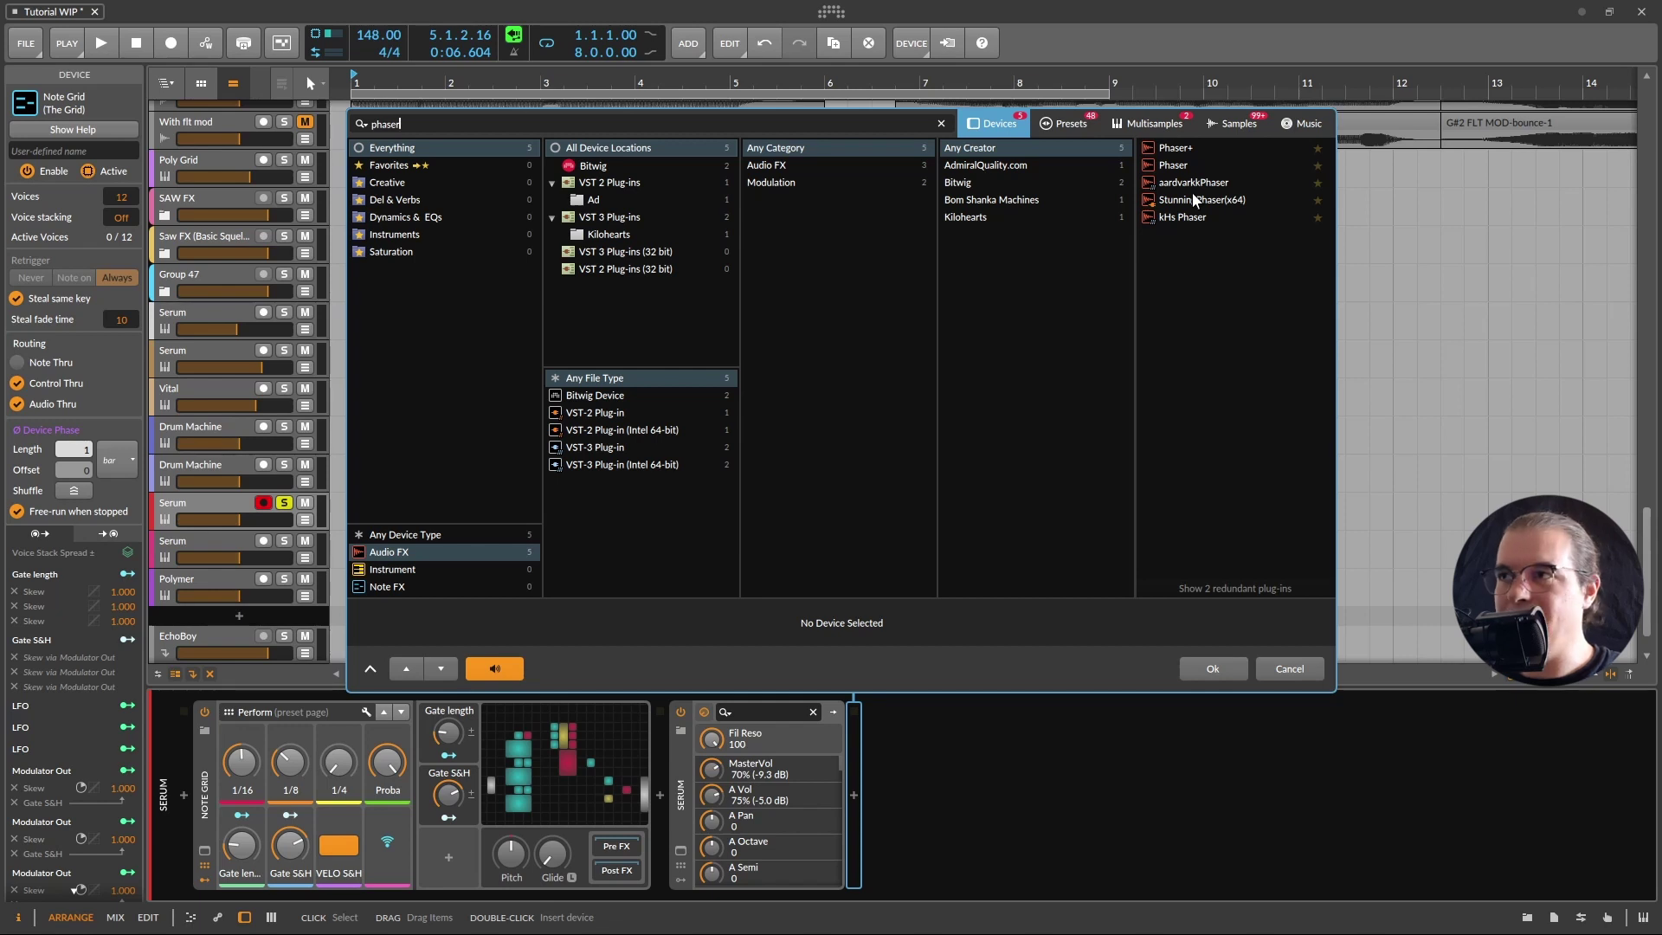
{"action": "double_click", "coordinate": [1175, 148]}
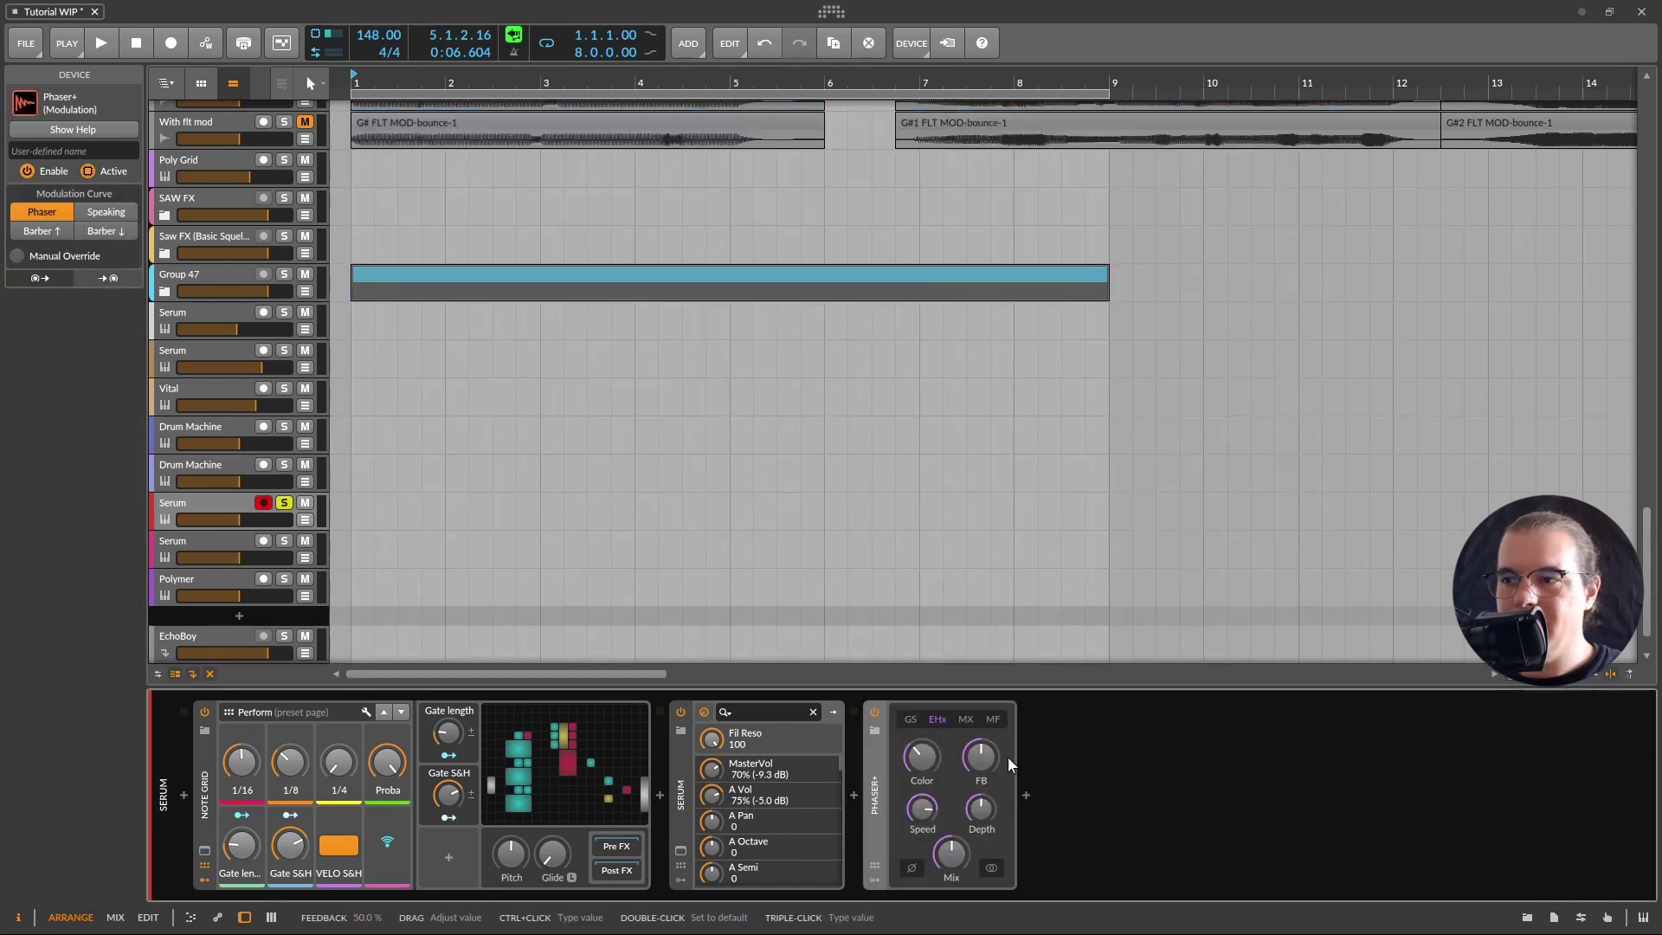
{"action": "left_click", "coordinate": [993, 720]}
Raise Phaser+'s feedback and depth, slow its speed to 0.05 Hz, and set its color to about 53%
{"action": "left_click_drag", "start_coordinate": [981, 759], "coordinate": [912, 853]}
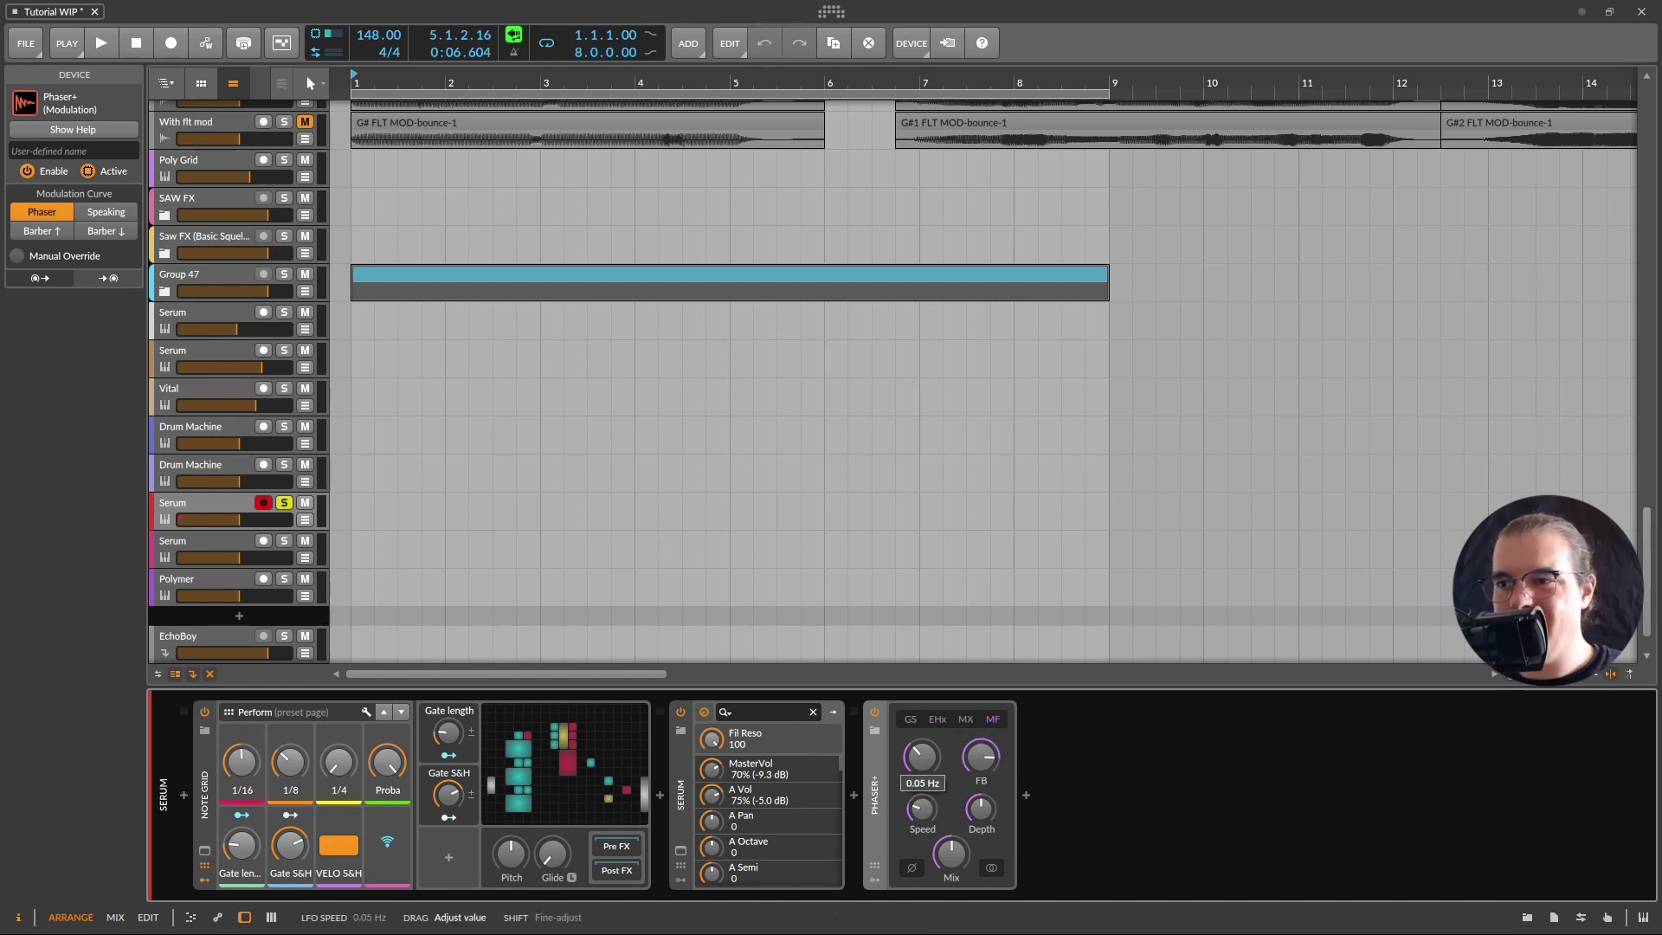
{"action": "left_click_drag", "start_coordinate": [922, 757], "coordinate": [922, 755]}
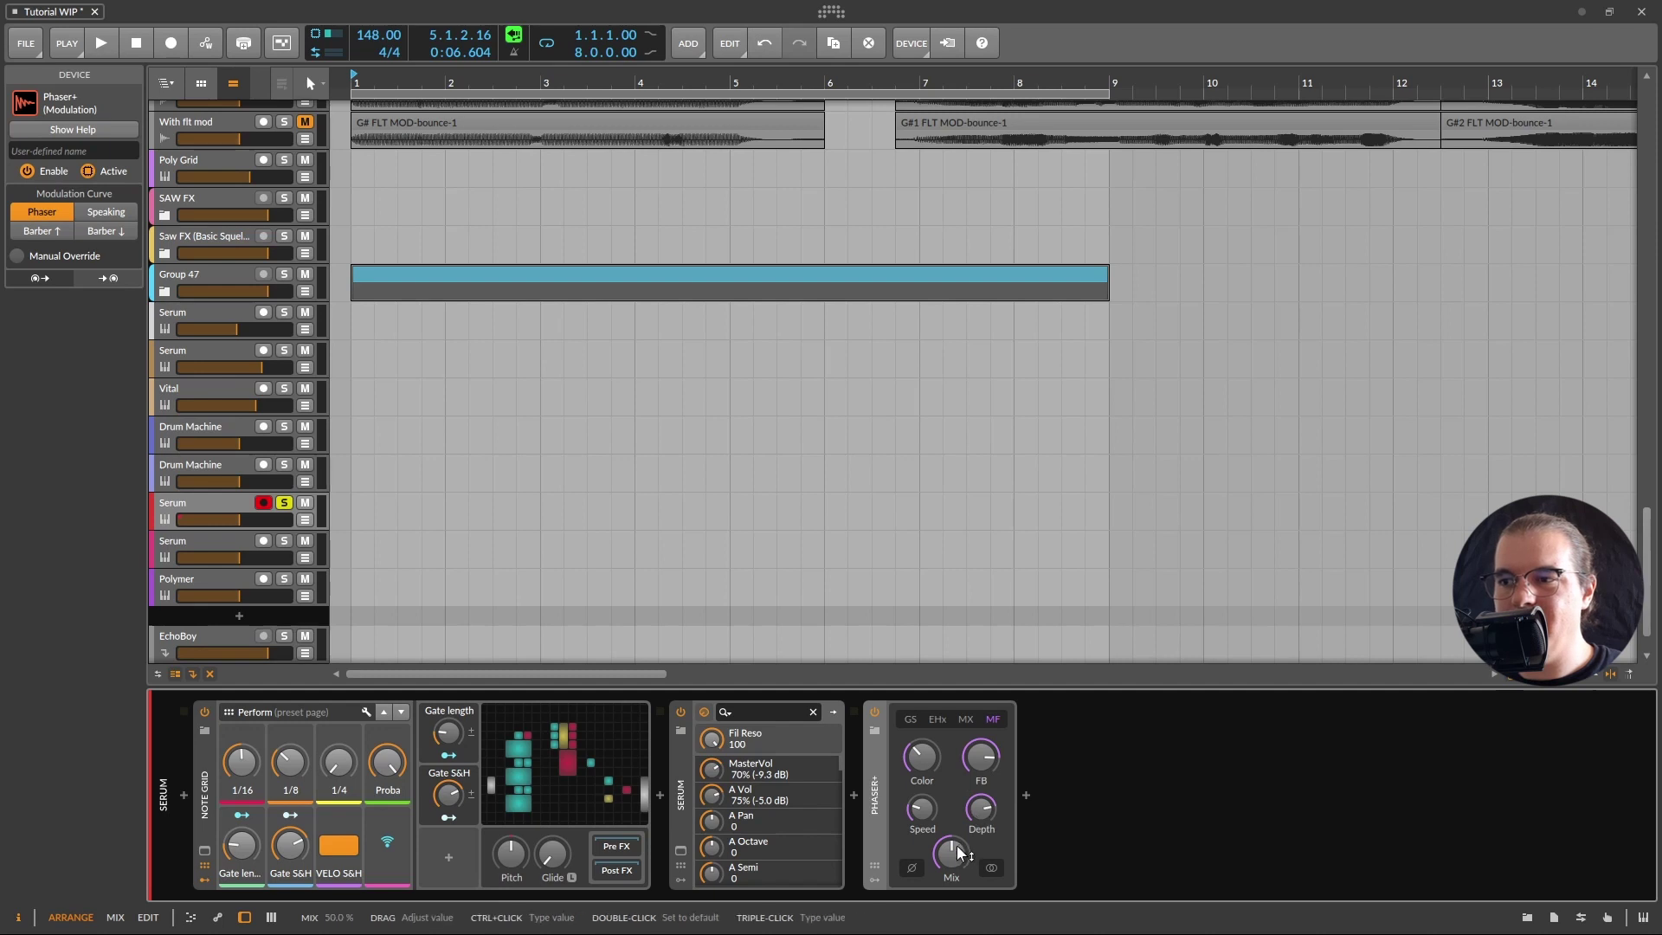
{"action": "left_click_drag", "start_coordinate": [981, 756], "coordinate": [922, 755]}
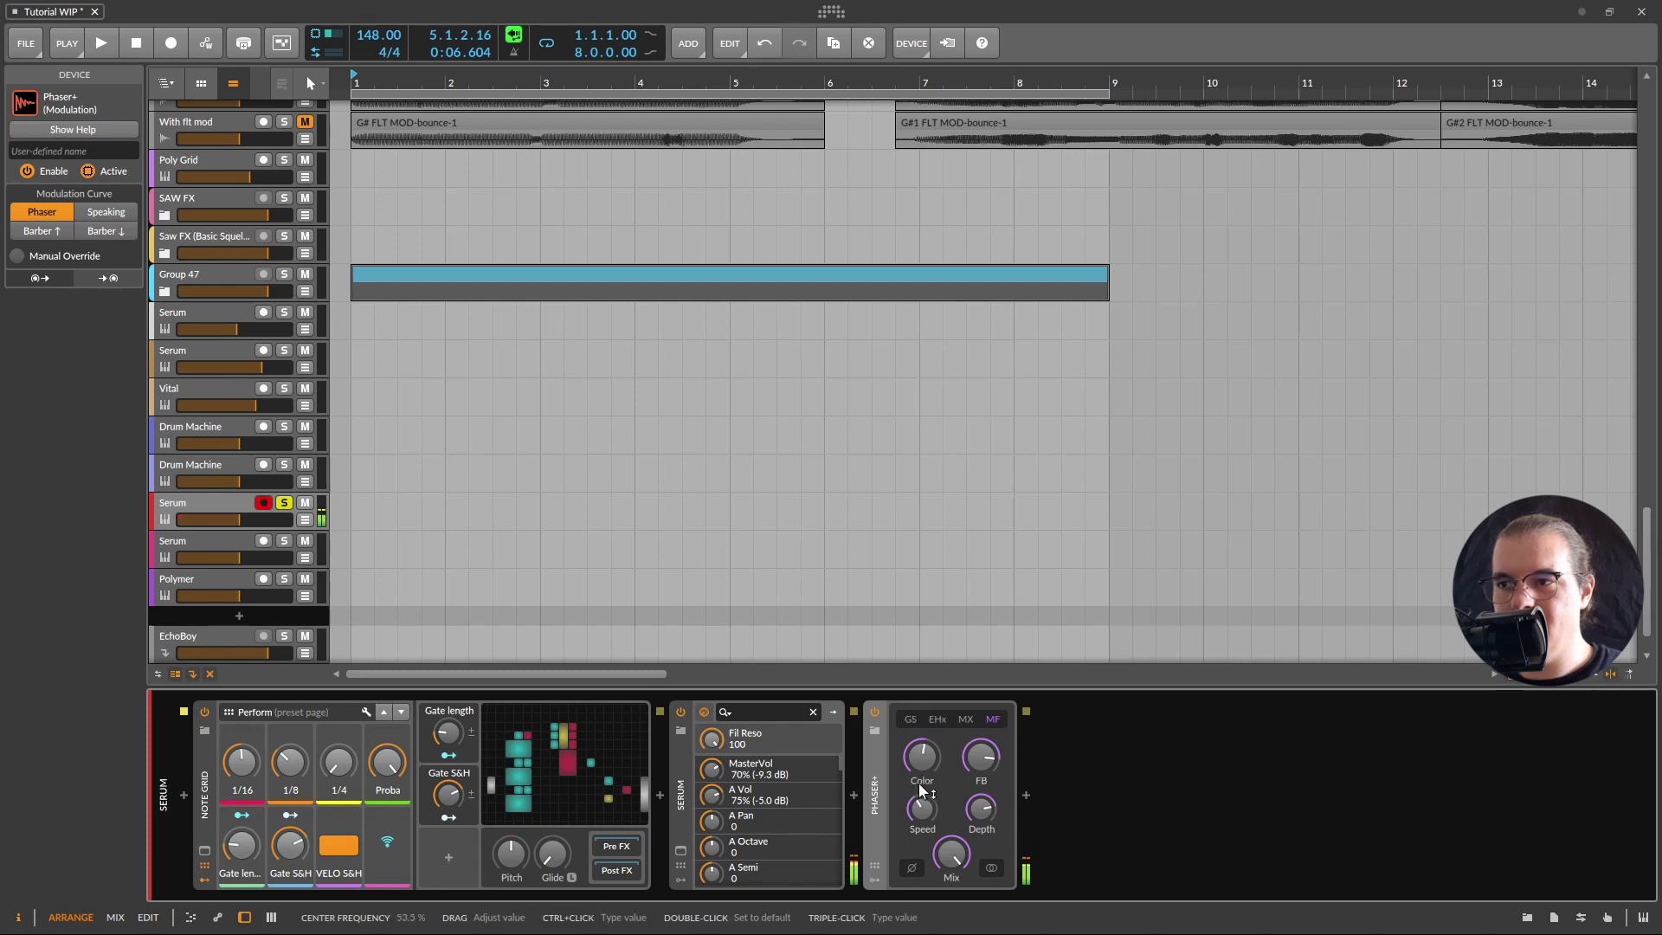
Refine Phaser+'s color, feedback, depth and mix, turn on its stereo option, and set its speed to 0.12 Hz
{"action": "mouse_move", "coordinate": [981, 809]}
{"action": "left_mouse_down"}
{"action": "mouse_move", "coordinate": [952, 855]}
{"action": "mouse_move", "coordinate": [952, 816]}
{"action": "left_mouse_up"}
{"action": "left_click_drag", "start_coordinate": [981, 757], "coordinate": [981, 744]}
{"action": "mouse_move", "coordinate": [922, 756]}
{"action": "left_mouse_down"}
{"action": "mouse_move", "coordinate": [922, 773]}
{"action": "mouse_move", "coordinate": [922, 752]}
{"action": "left_mouse_up"}
{"action": "left_click_drag", "start_coordinate": [981, 809], "coordinate": [981, 761]}
{"action": "mouse_move", "coordinate": [952, 853]}
{"action": "left_mouse_down"}
{"action": "mouse_move", "coordinate": [951, 896]}
{"action": "mouse_move", "coordinate": [951, 854]}
{"action": "left_mouse_up"}
{"action": "left_click", "coordinate": [991, 868]}
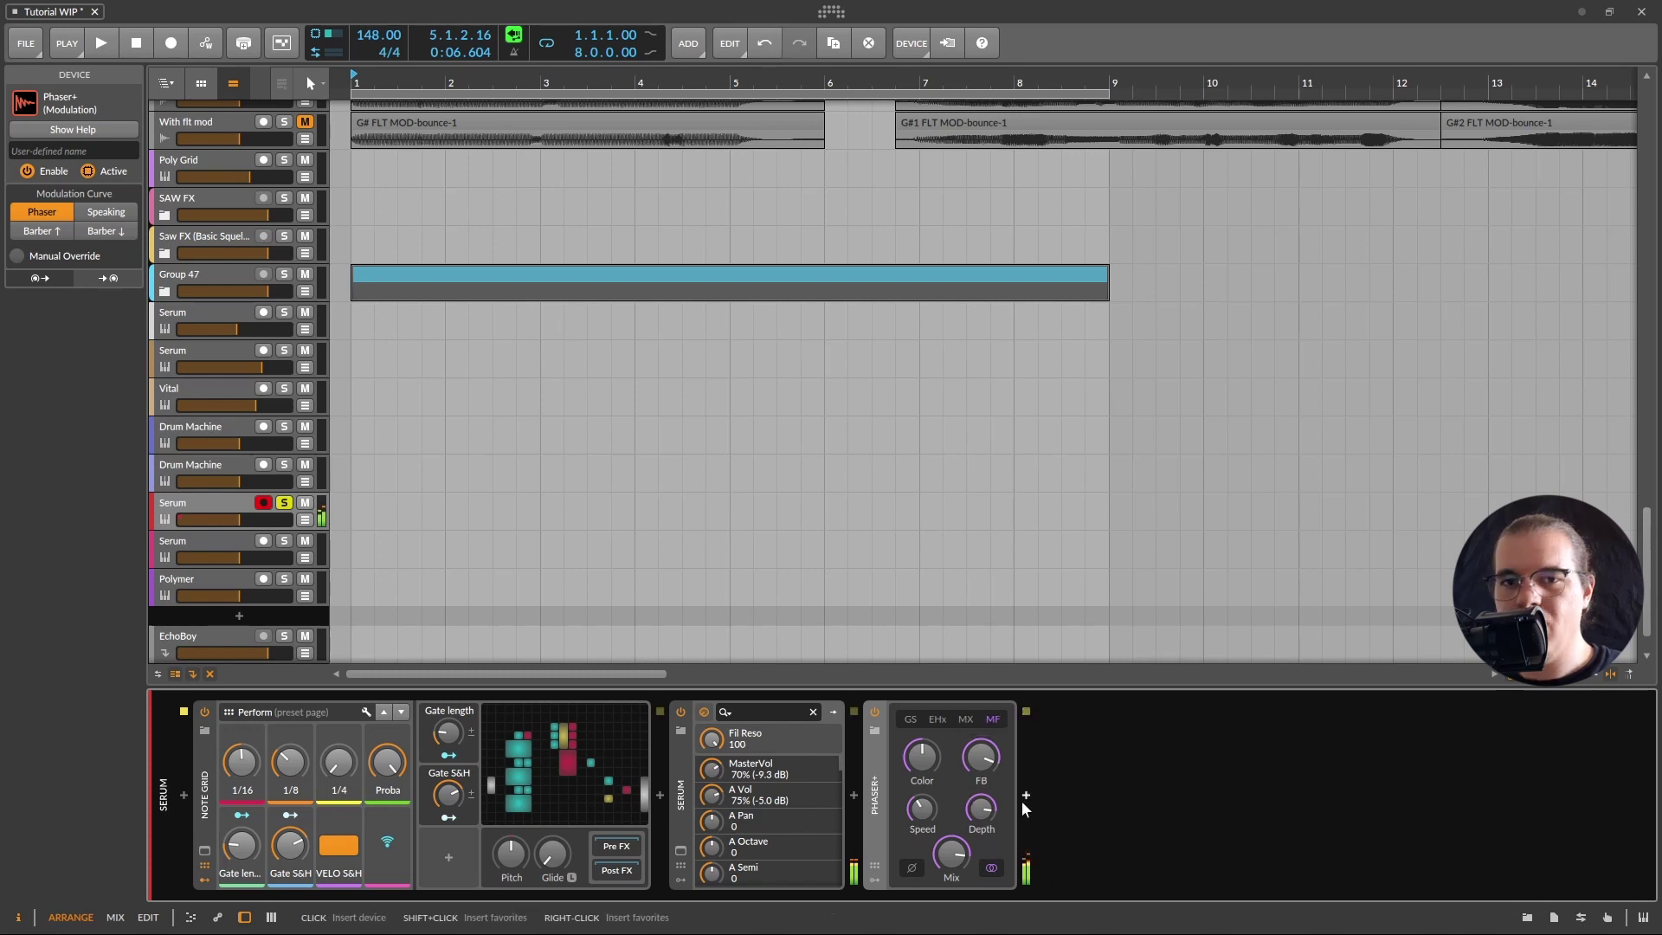
{"action": "left_click_drag", "start_coordinate": [922, 807], "coordinate": [922, 807]}
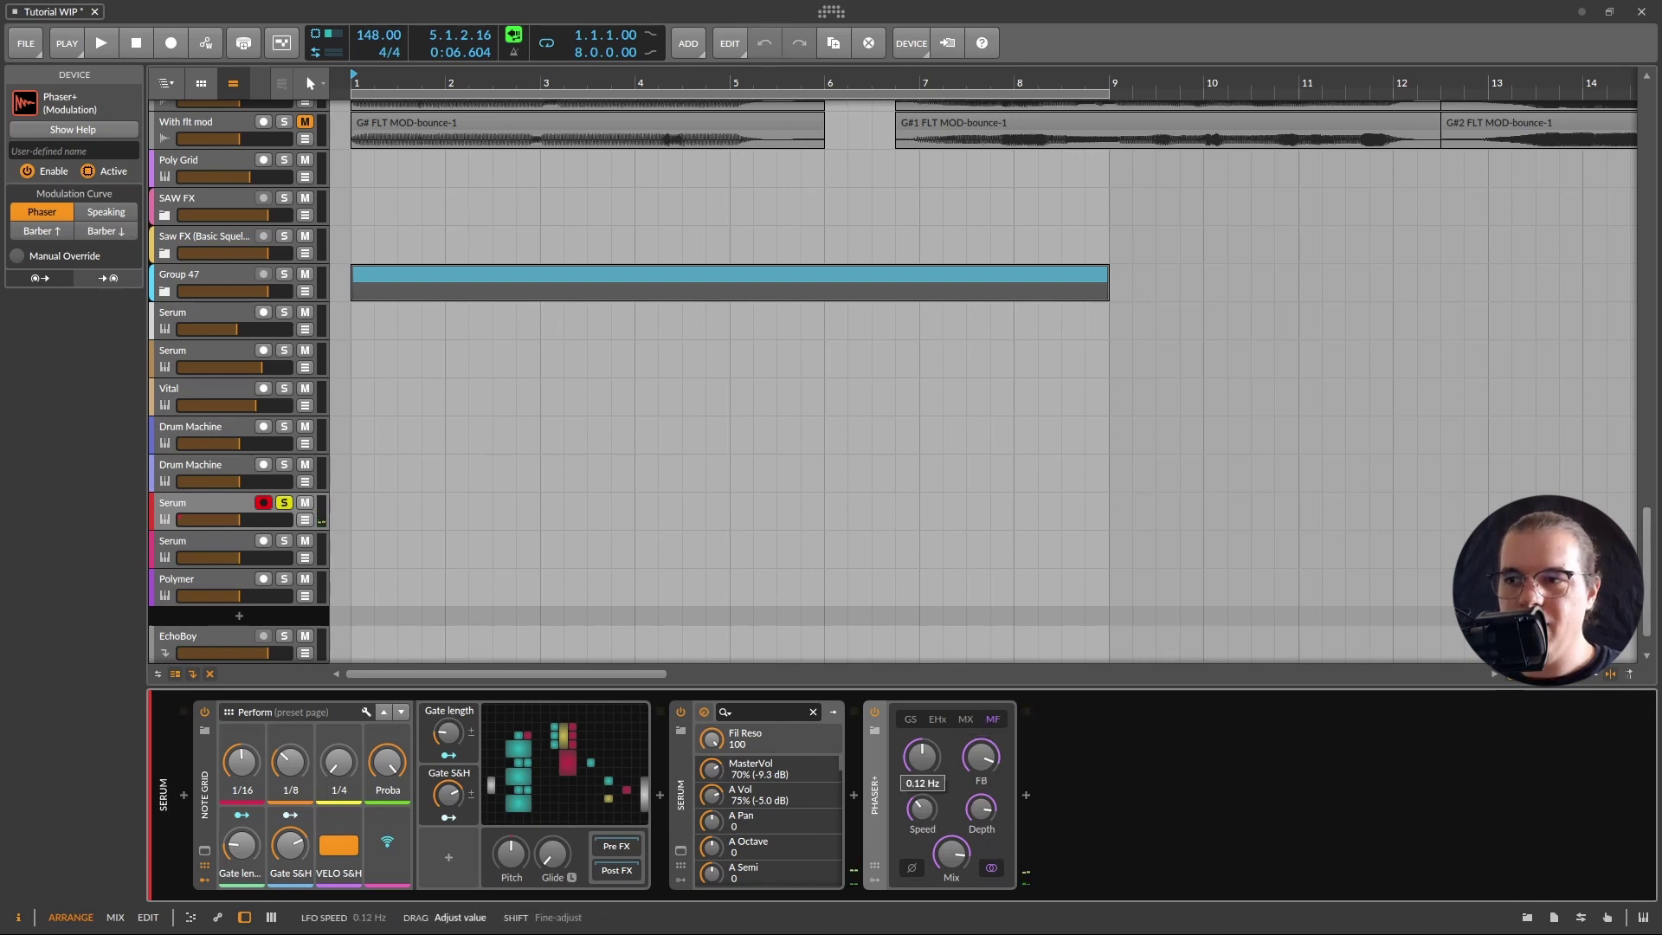
Insert a Delay+ after Phaser+ in the Serum track's device chain
{"action": "left_click", "coordinate": [1027, 795]}
{"action": "type", "text": "delay"}
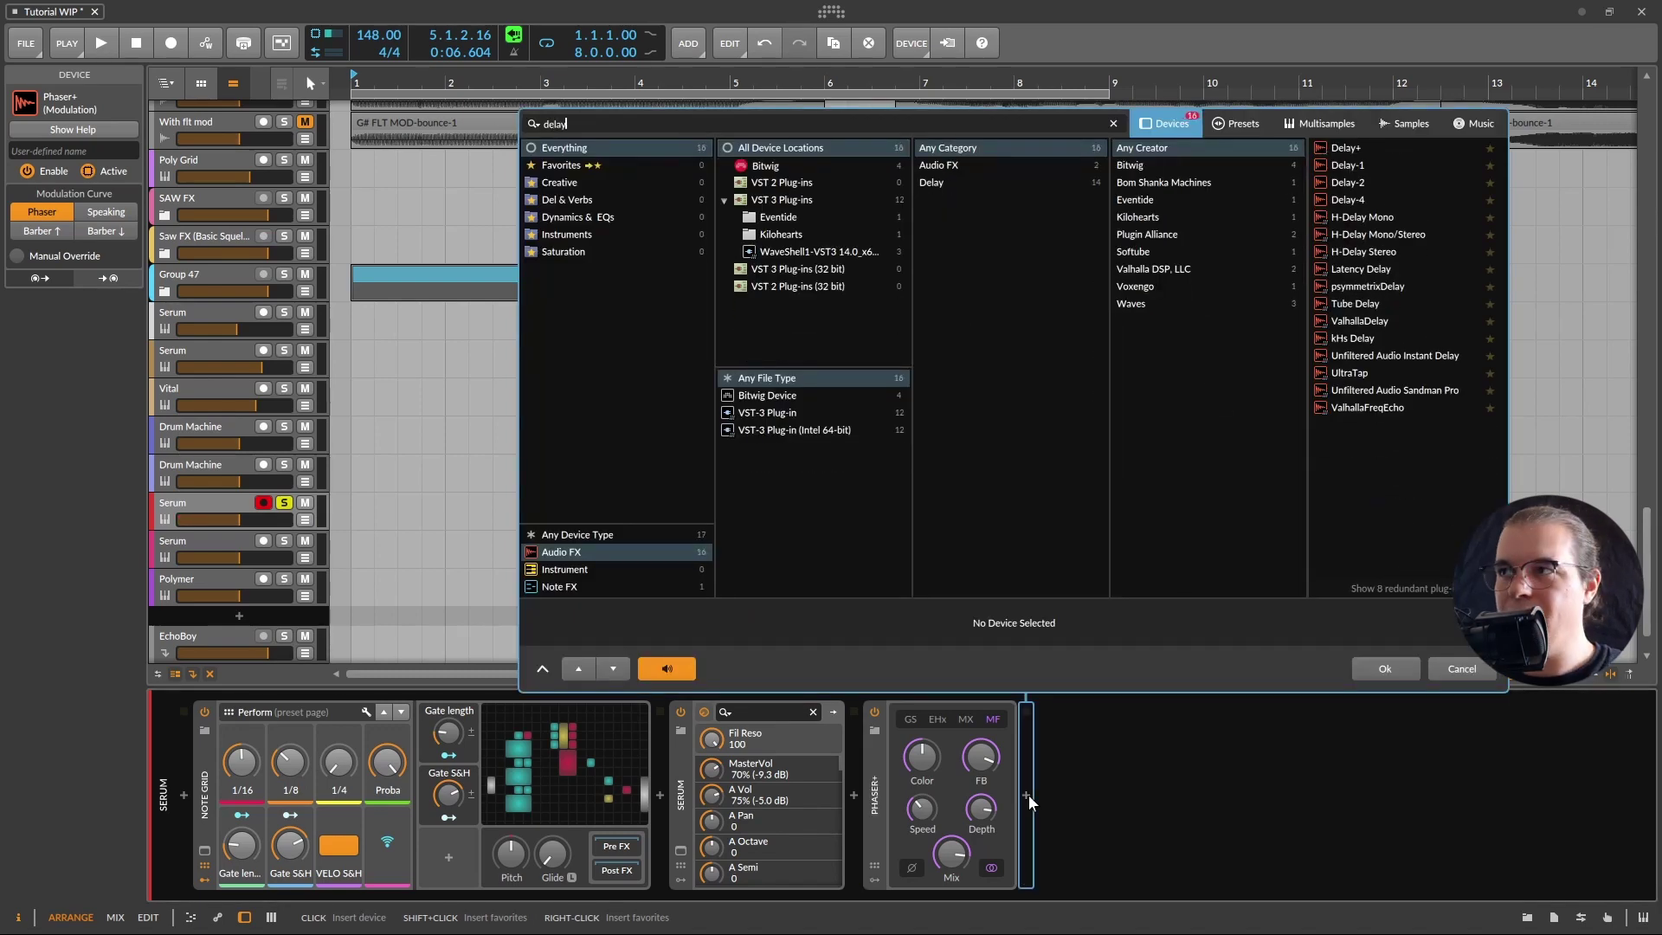
{"action": "double_click", "coordinate": [1371, 147]}
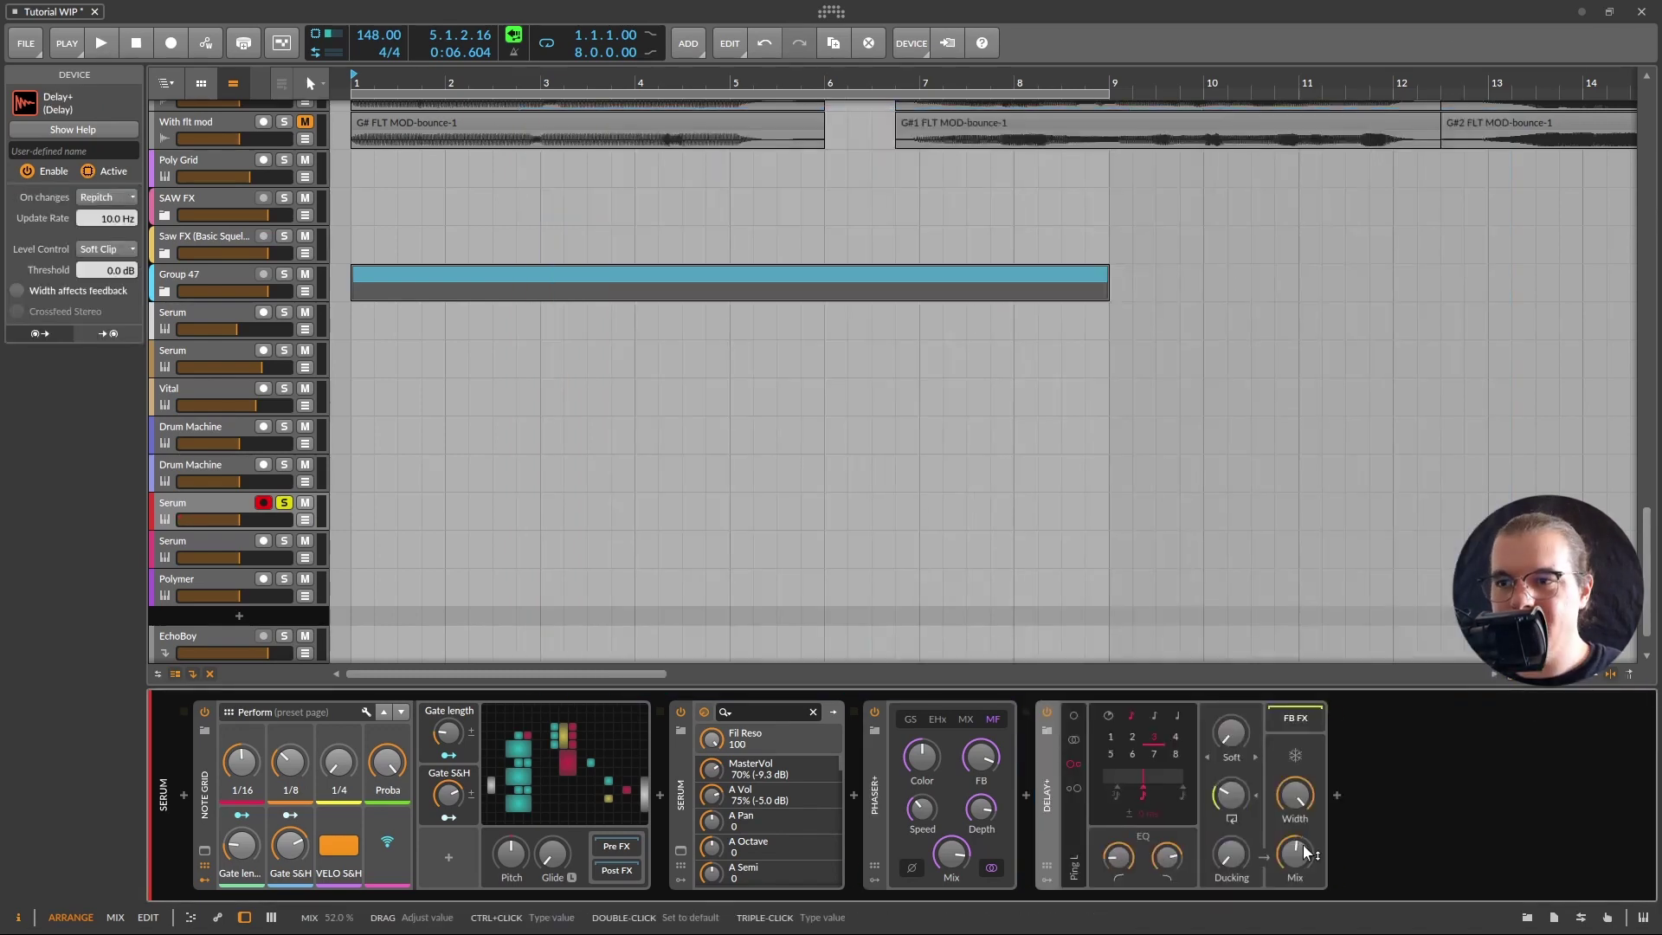
Set Phaser+'s mix to about 76.5%, raise its feedback, and fine-tune its depth and speed
{"action": "left_click_drag", "start_coordinate": [951, 853], "coordinate": [952, 865]}
{"action": "left_click_drag", "start_coordinate": [981, 758], "coordinate": [981, 750]}
{"action": "left_click_drag", "start_coordinate": [981, 808], "coordinate": [981, 809]}
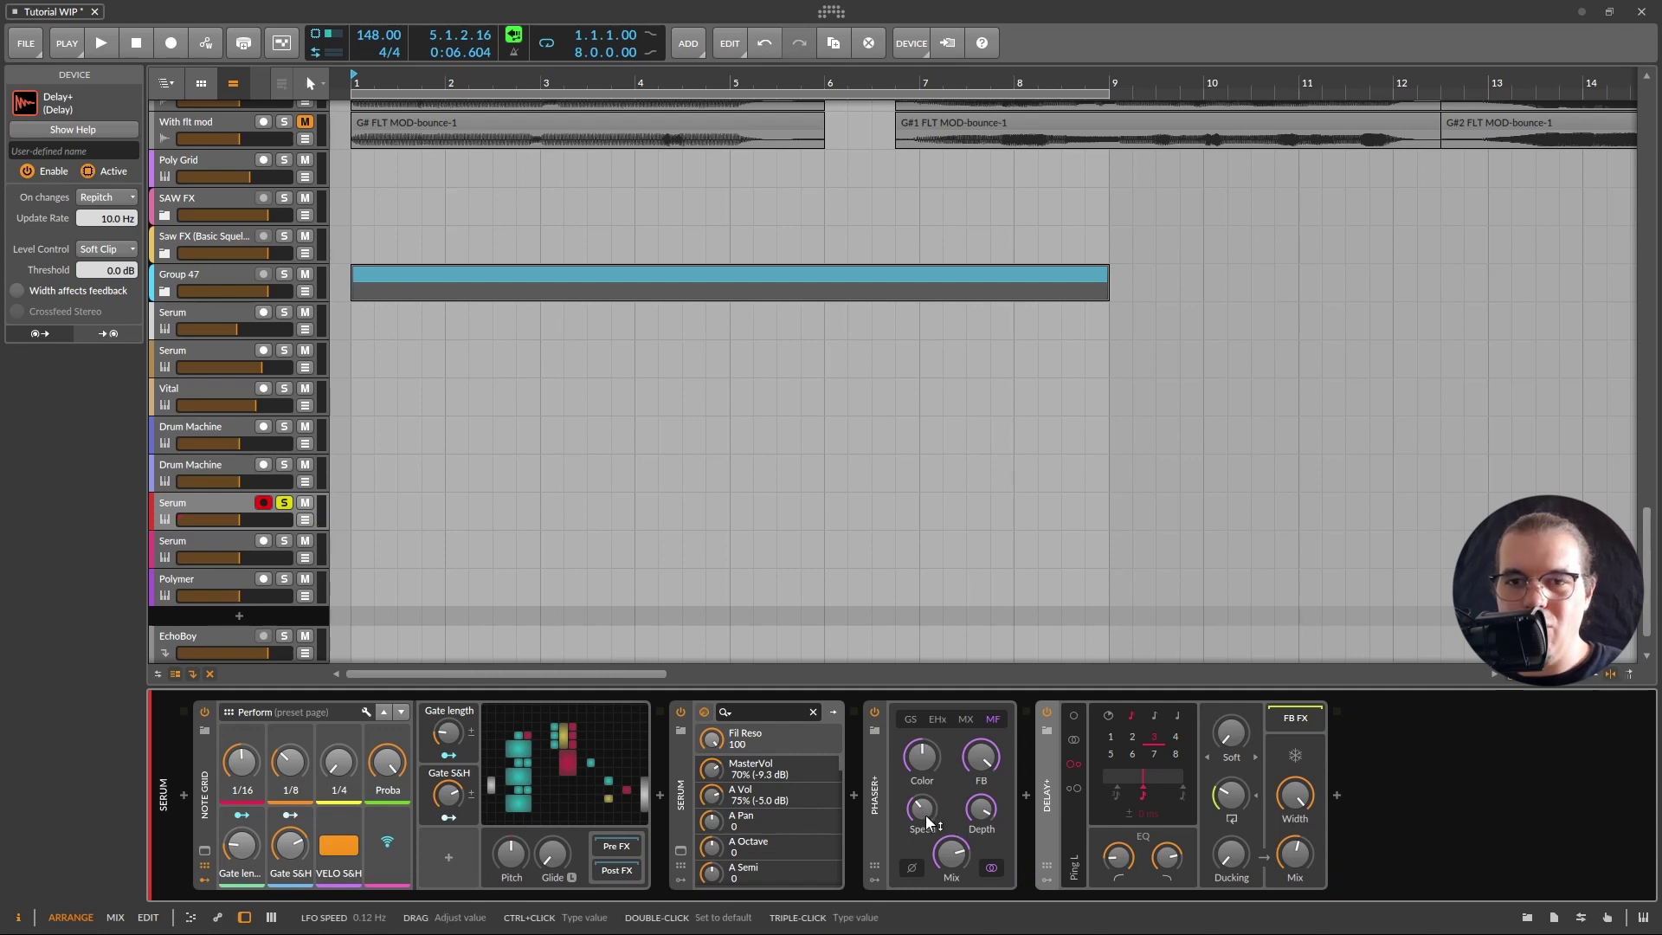
{"action": "left_click_drag", "start_coordinate": [926, 813], "coordinate": [925, 817]}
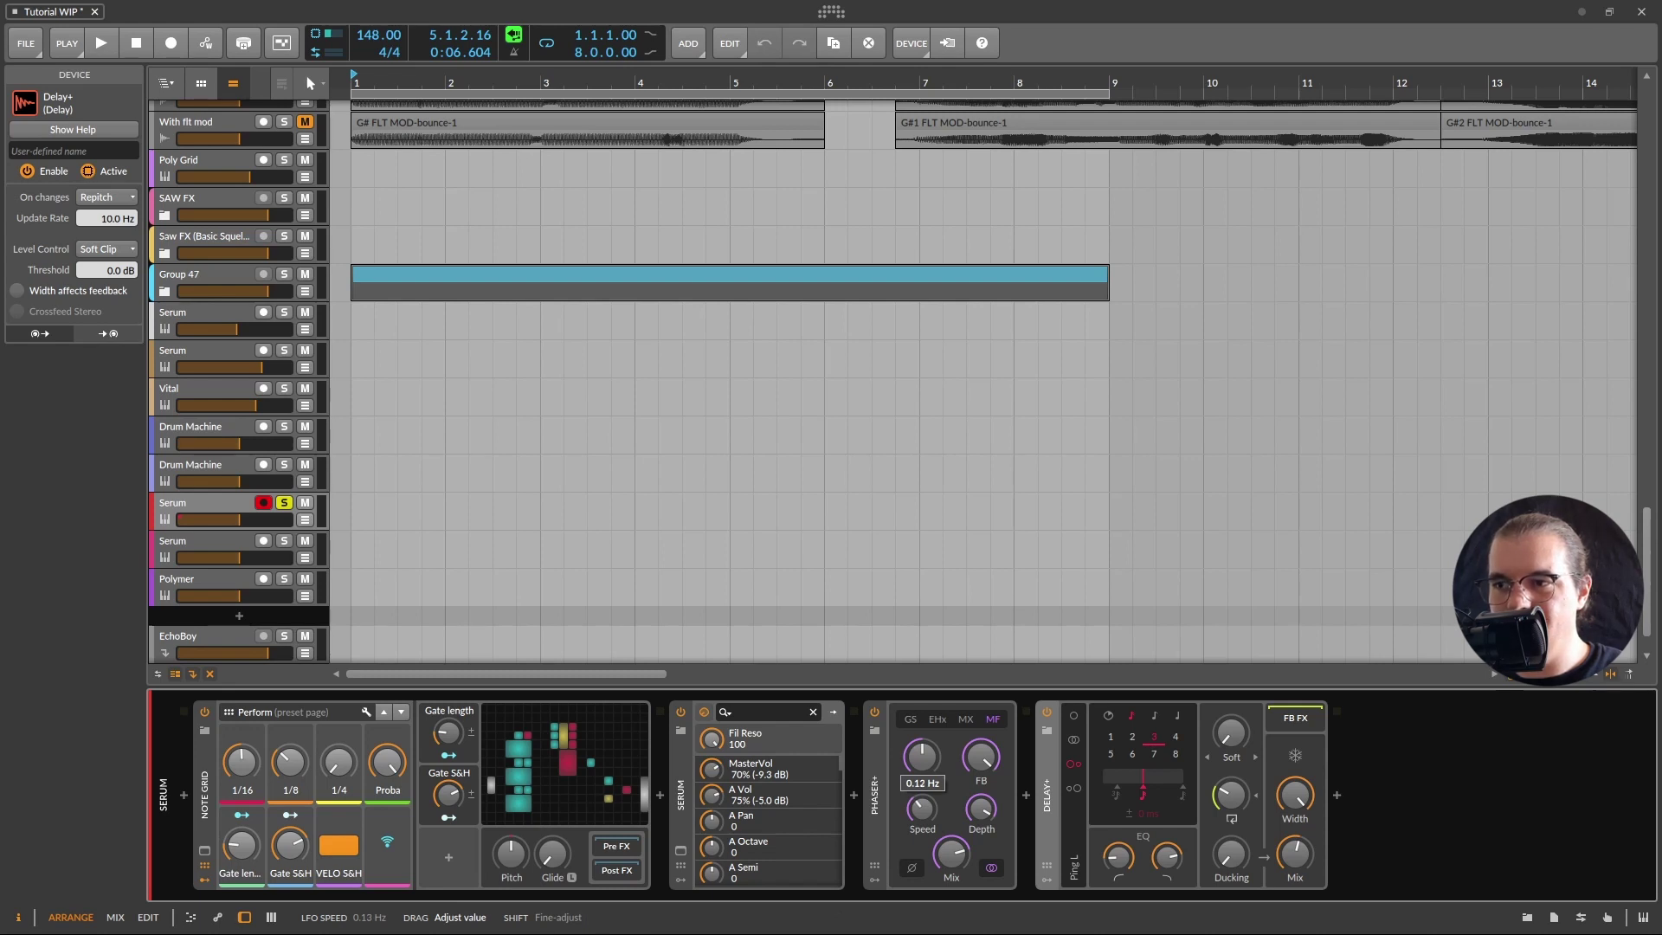
{"action": "left_click_drag", "start_coordinate": [925, 818], "coordinate": [925, 817]}
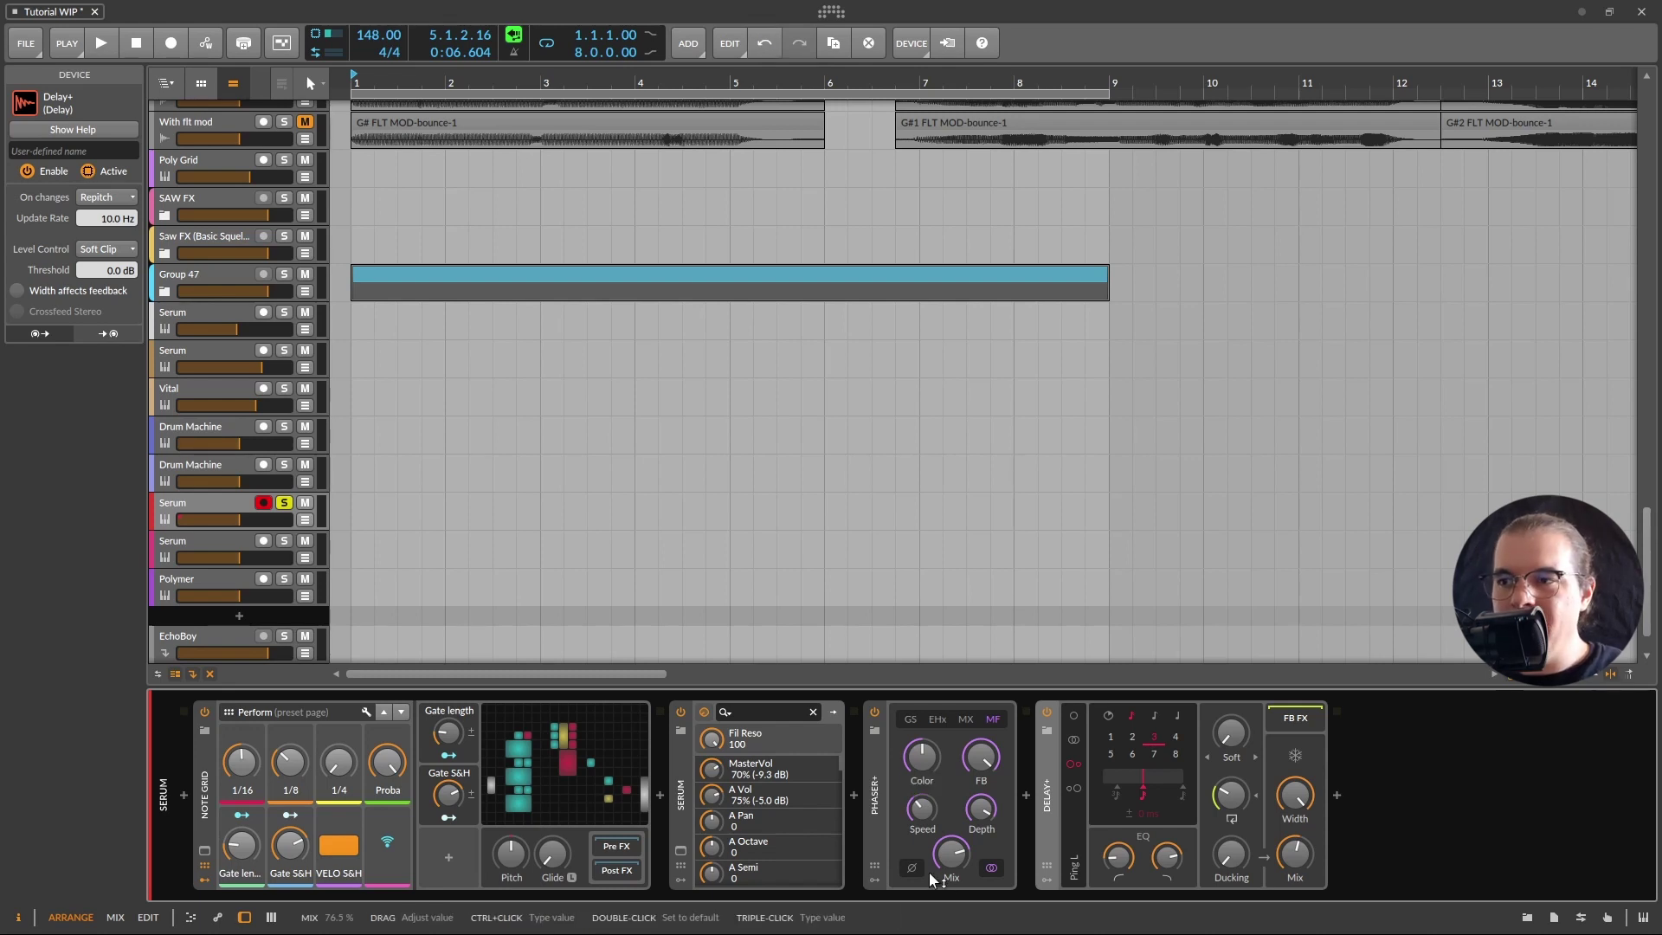